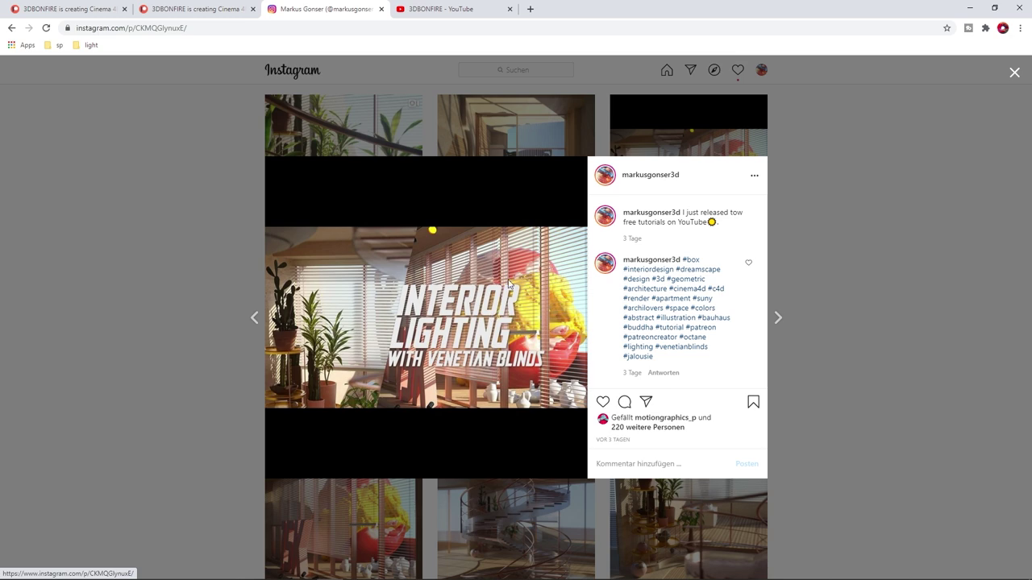
Page through the Instagram posts starting from the interior lighting tutorial and return to the profile grid
left_click(779, 322)
left_click(779, 319)
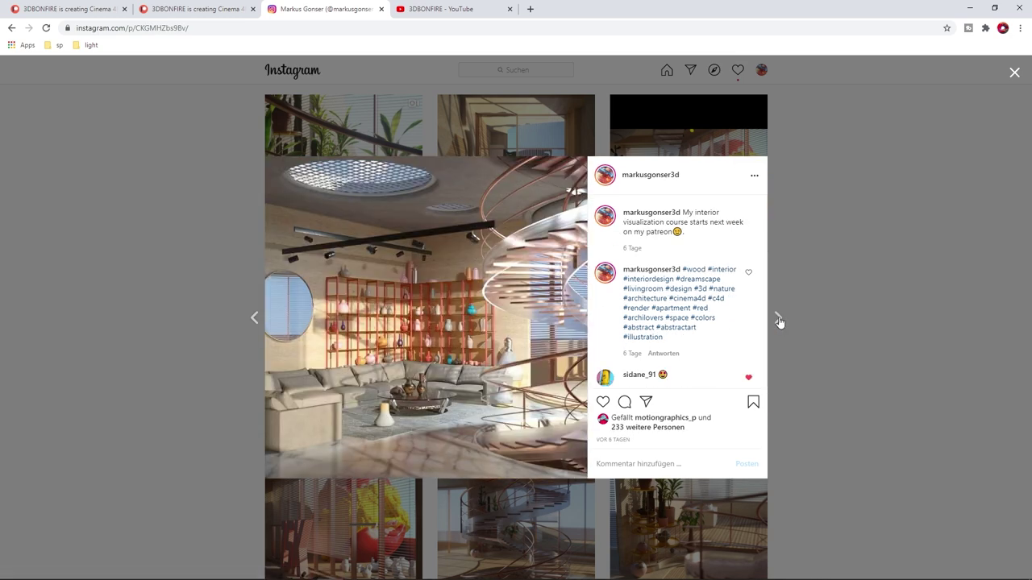
key("Escape")
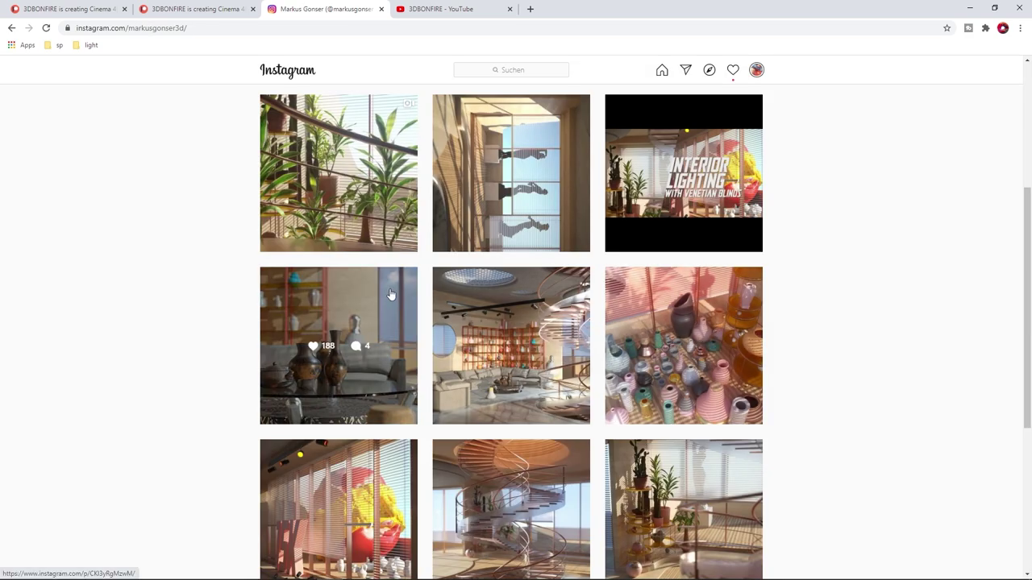
View the spiral staircase post and the pink abstract architecture post on the Instagram profile
scroll(474, 344, "down", 1)
scroll(474, 344, "down", 1)
left_click(509, 393)
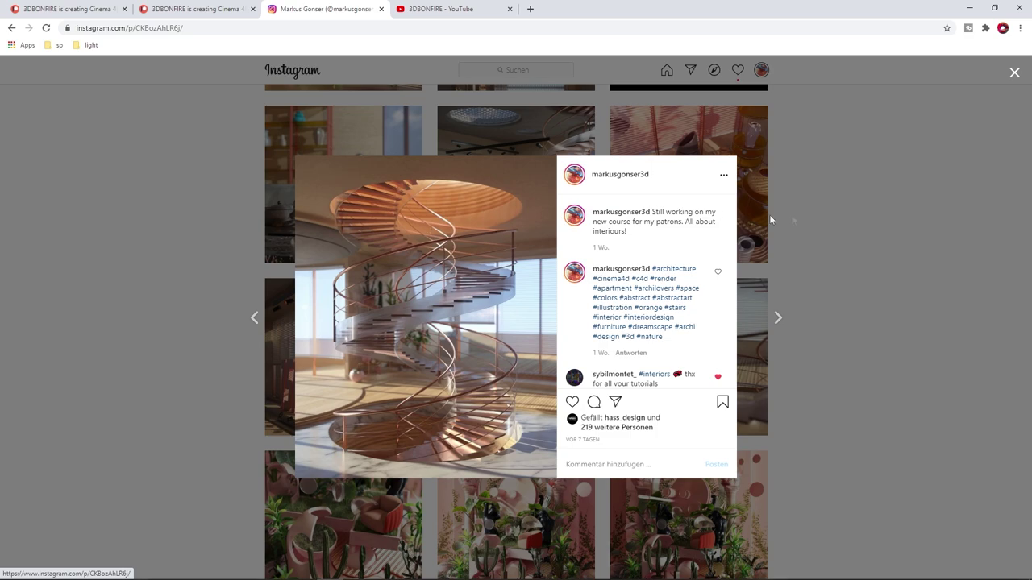
left_click(835, 222)
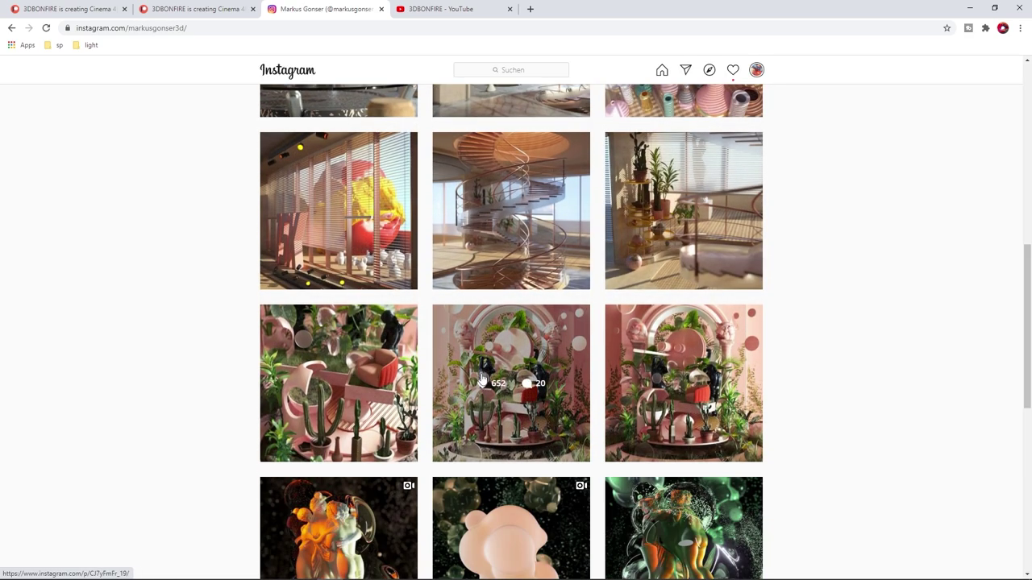
left_click(484, 359)
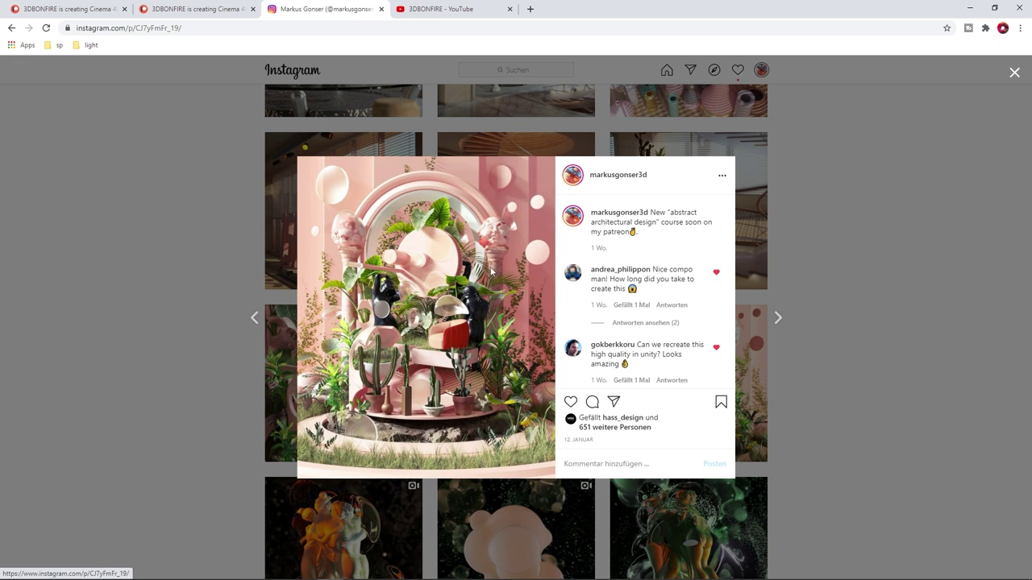
left_click(823, 280)
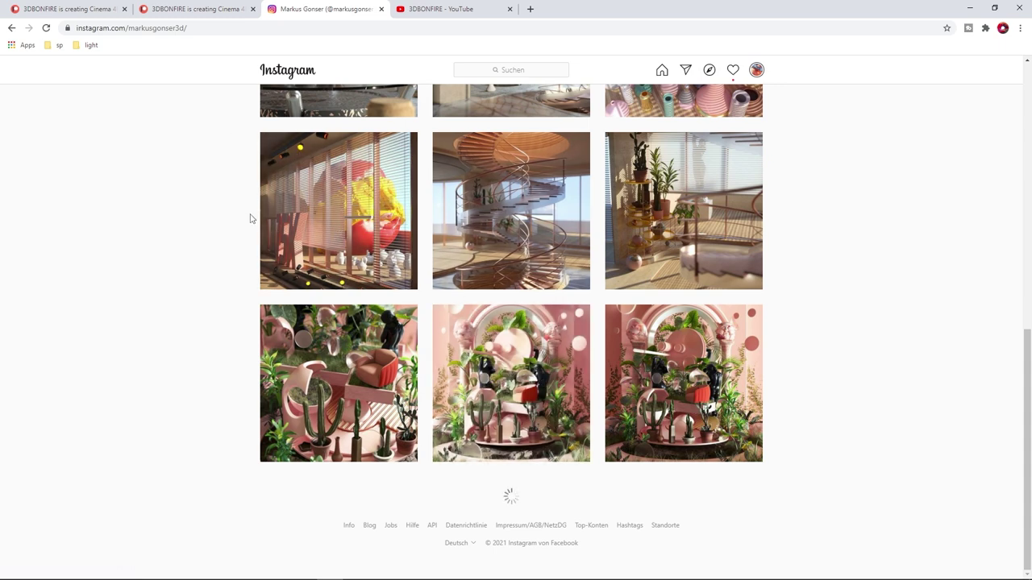
scroll(395, 221, "up", 2)
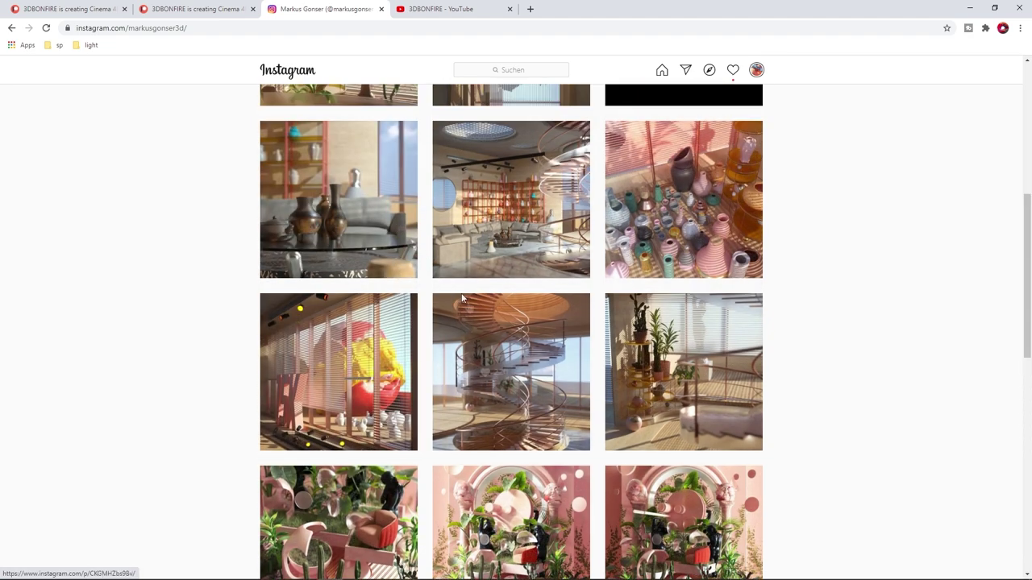
Visit the 3DBONFIRE Patreon page and look through the uploaded videos on the 3DBONFIRE YouTube channel
left_click(73, 11)
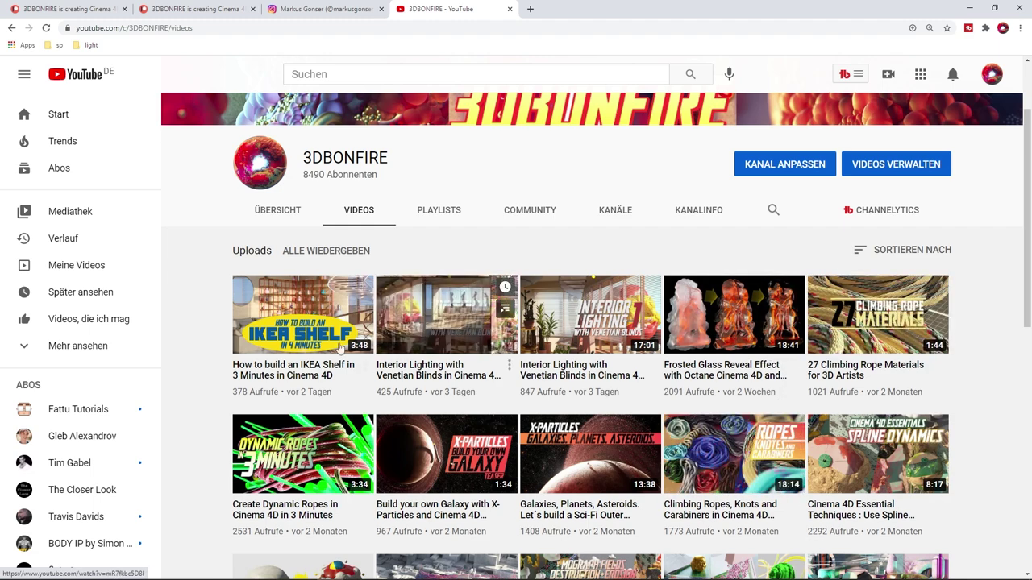
scroll(229, 364, "down", 1)
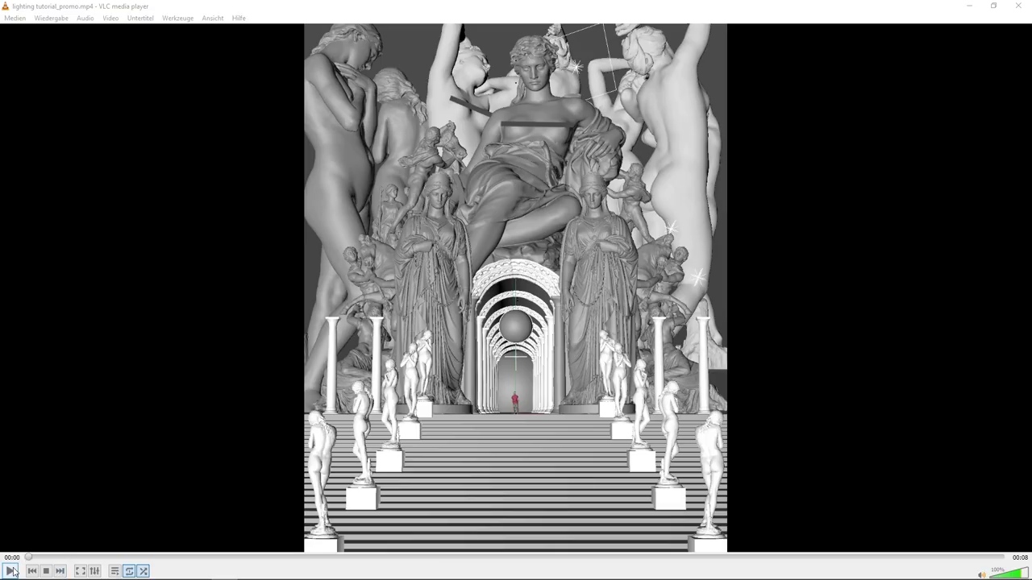
Play the "lighting tutorial_promo.mp4" clip in VLC twice, pausing it during playback to examine the statue scene's lighting
left_click(11, 570)
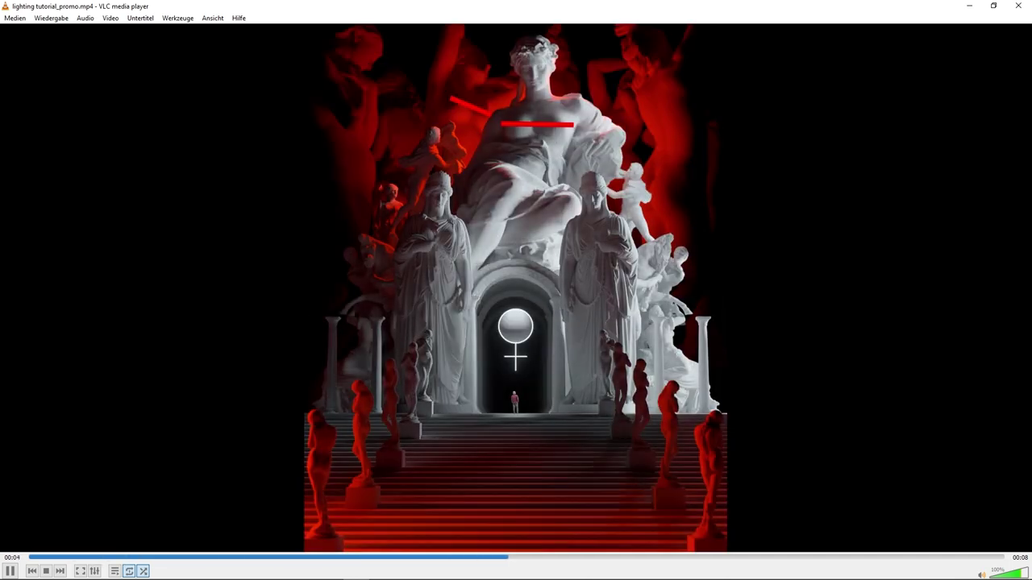
key("space")
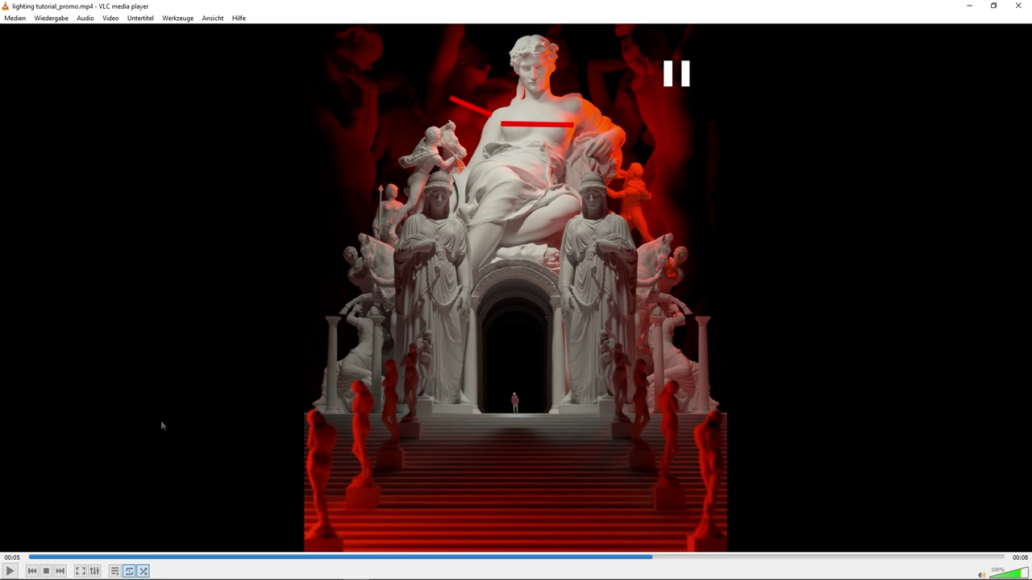
left_click(10, 571)
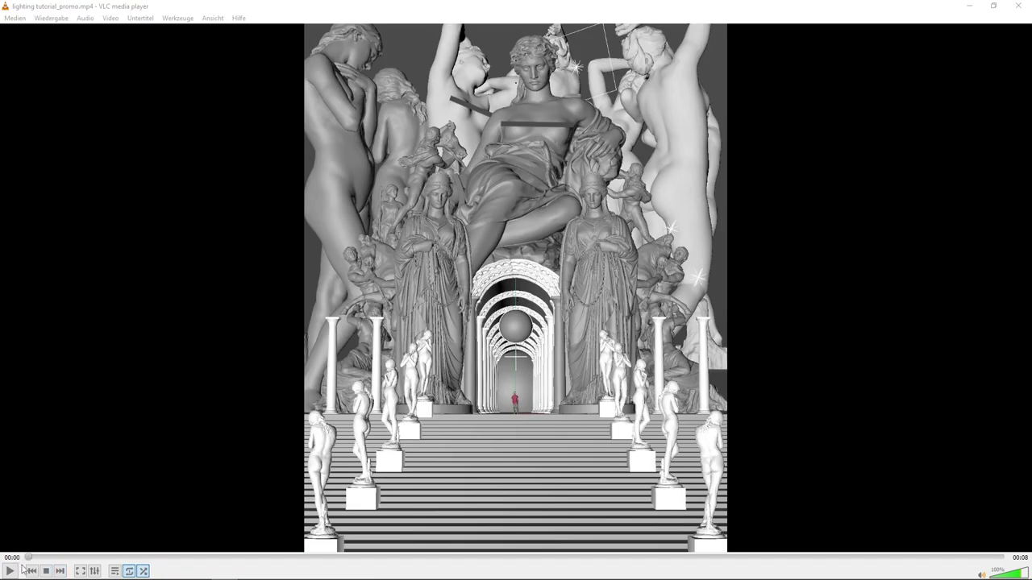
left_click(16, 570)
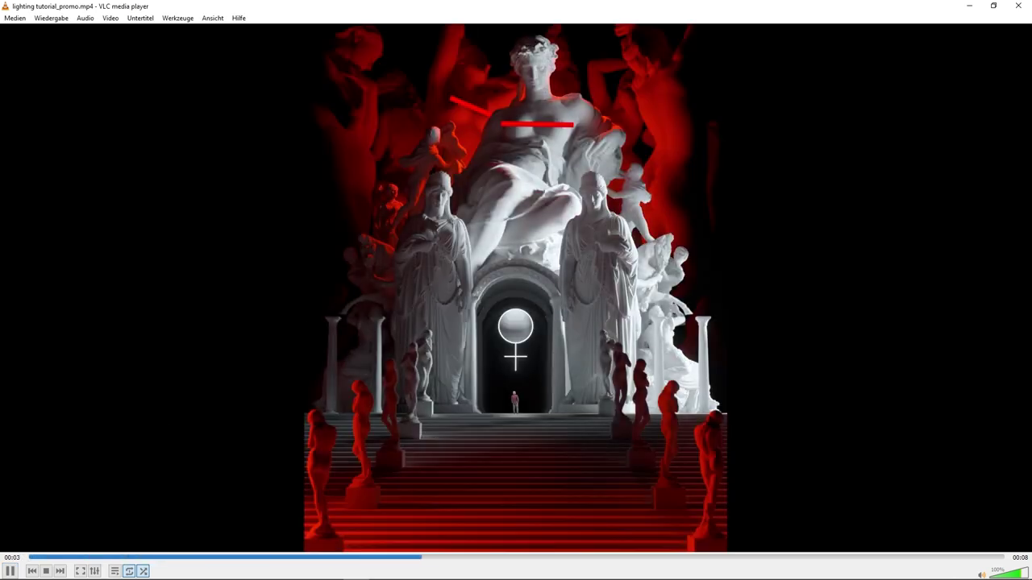
key("space")
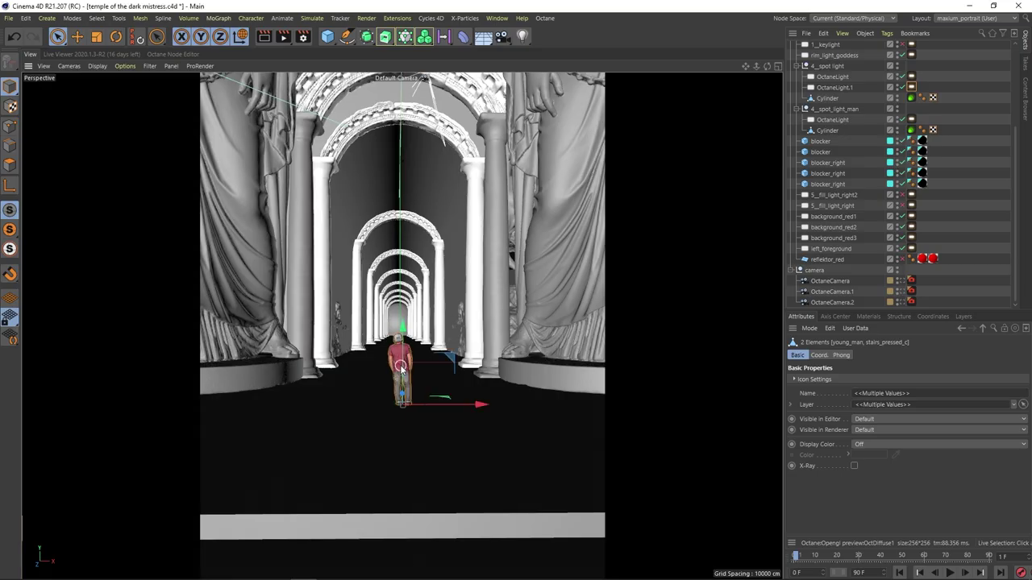
scroll(400, 367, "down", 10)
mouse_move(403, 364)
left_mouse_down("alt")
mouse_move(422, 358)
mouse_move(402, 367)
left_mouse_up("alt")
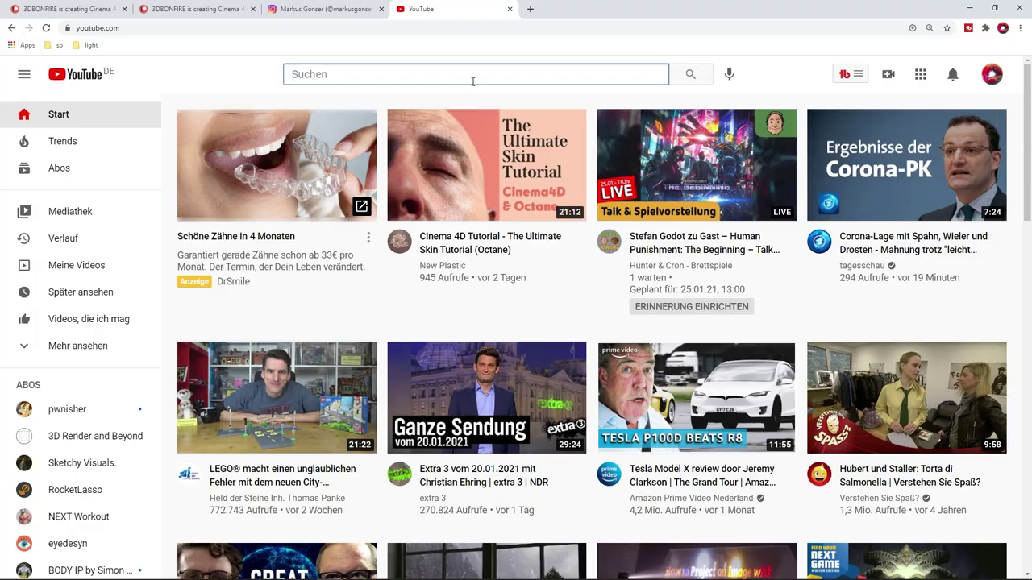
Search YouTube for "3dbonfire", open the 3DBONFIRE channel and highlight its channel name
left_click(473, 74)
type("3dbonfire")
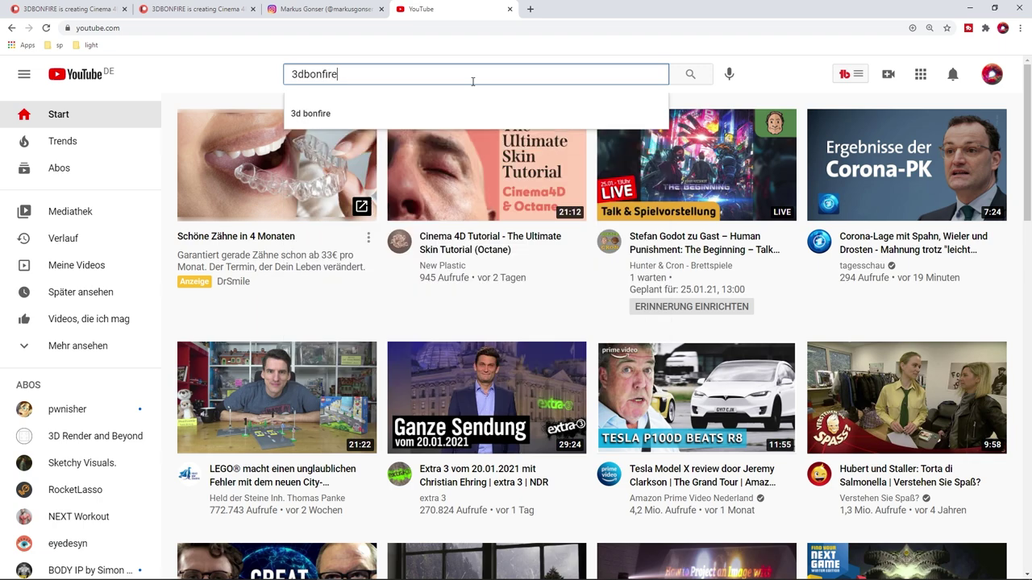
key("Return")
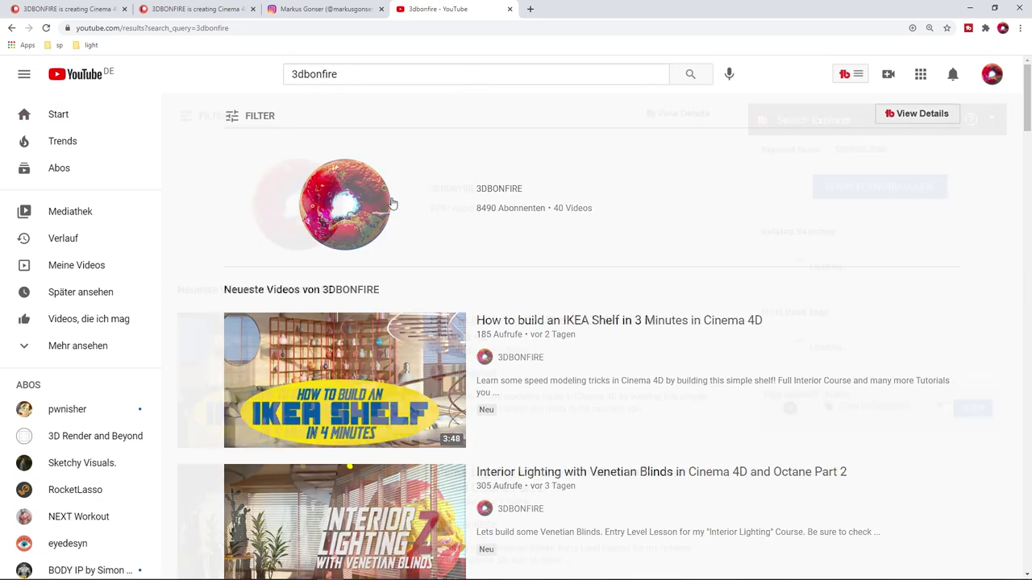
left_click(460, 192)
left_click_drag(393, 269, 307, 261)
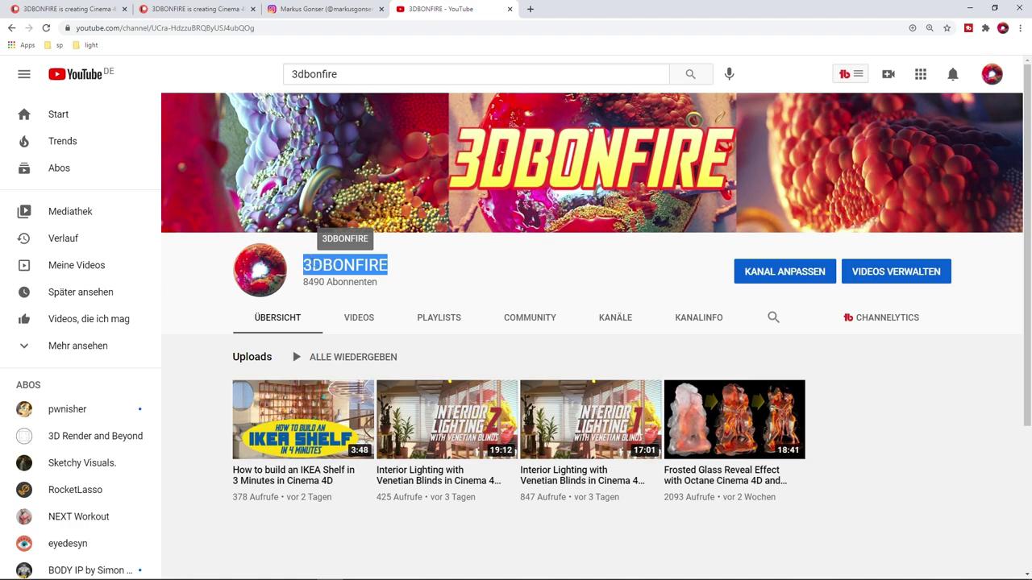
Show the 3DBONFIRE Patreon address, highlight the profile handle in the Instagram address and return to the start of that profile
left_click(86, 13)
left_click(201, 27)
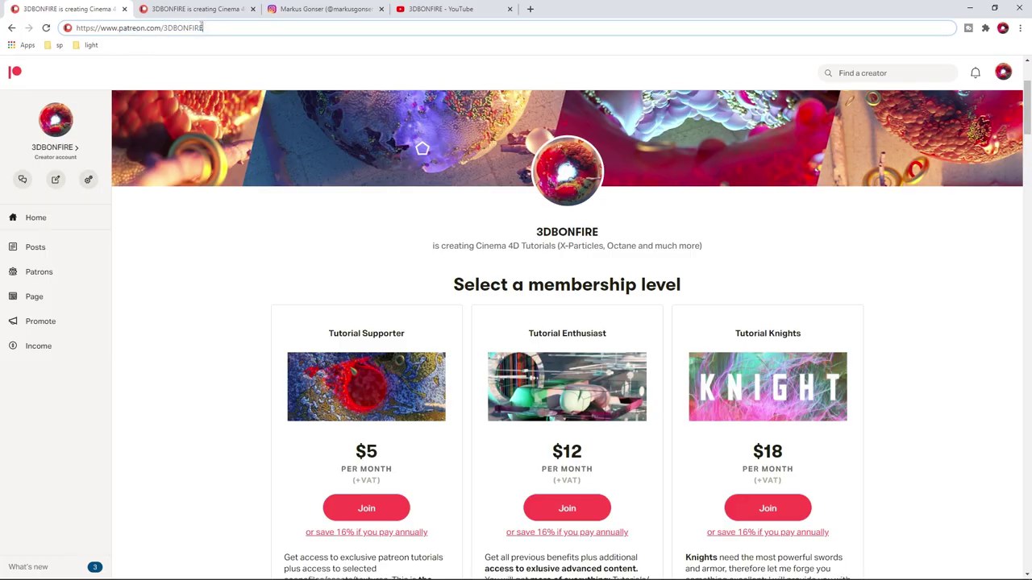
left_click(300, 11)
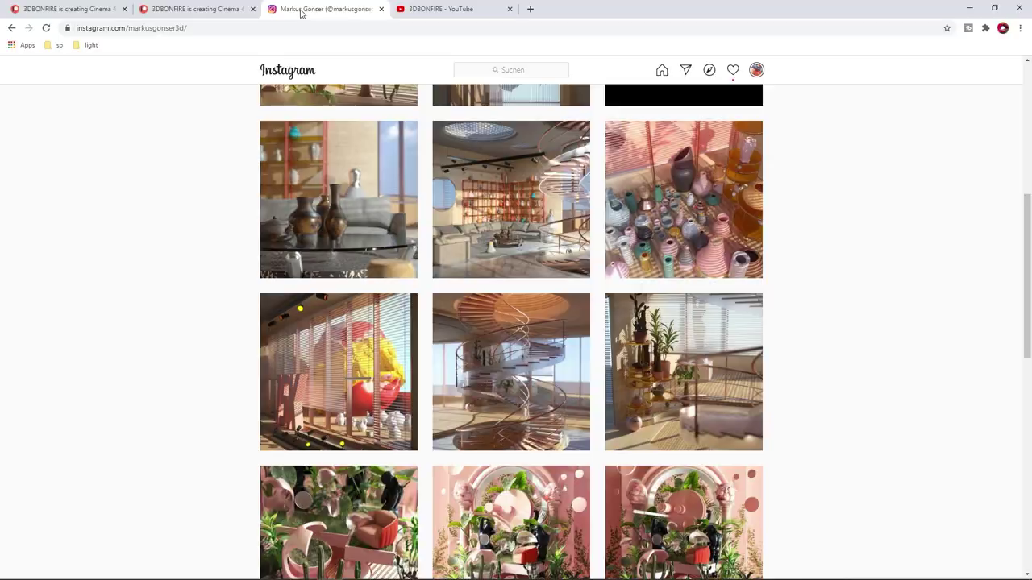
left_click_drag(184, 32, 127, 29)
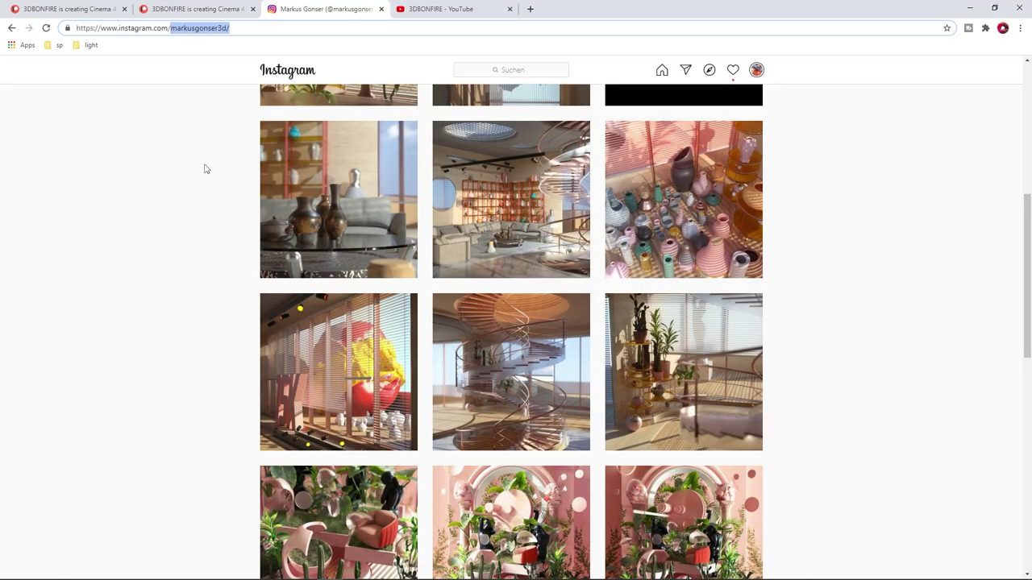
scroll(216, 183, "up", 4)
scroll(299, 174, "up", 1)
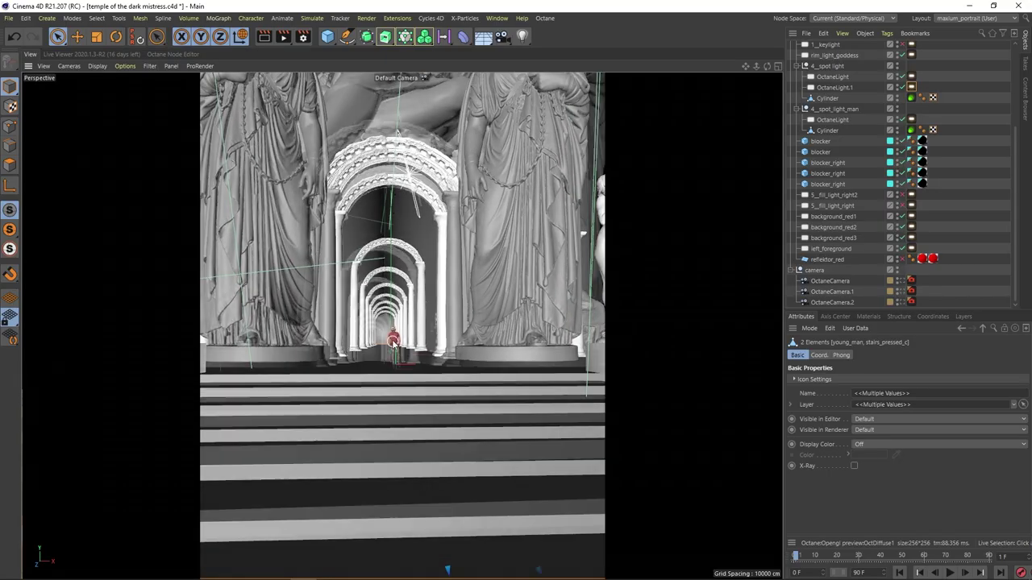
scroll(393, 342, "up", 2)
left_click_drag(390, 340, 407, 362, "alt")
scroll(372, 348, "down", 6)
scroll(403, 363, "up", 6)
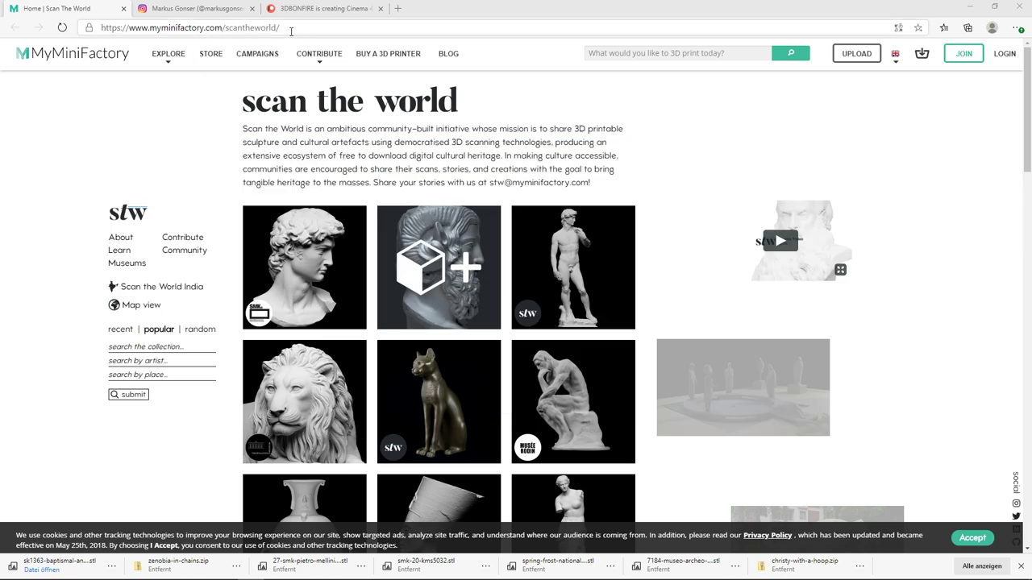
Highlight the web address of MyMiniFactory's Scan the World page in the browser and skim its popular scans
left_click_drag(291, 31, 161, 28)
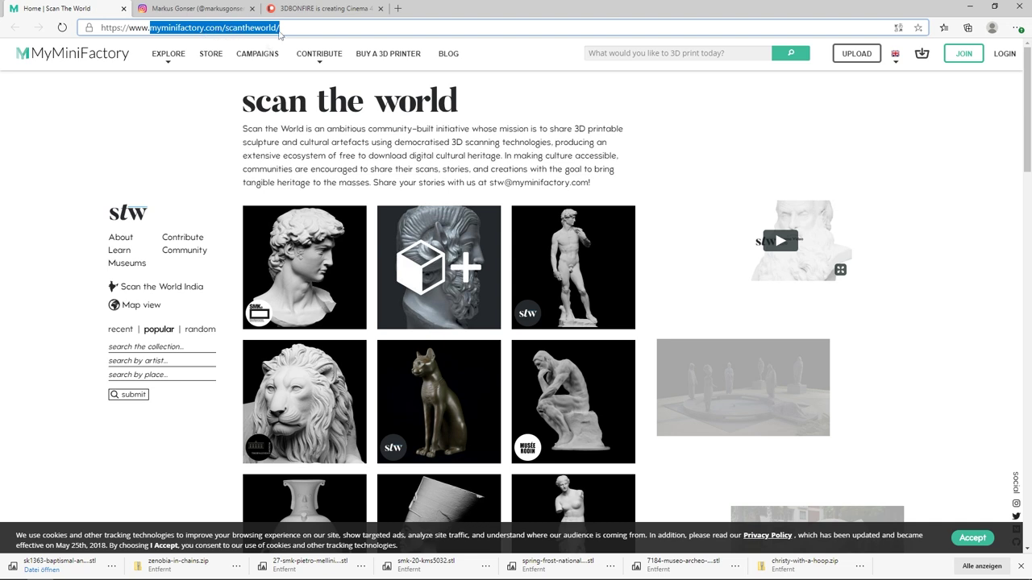
left_click(688, 153)
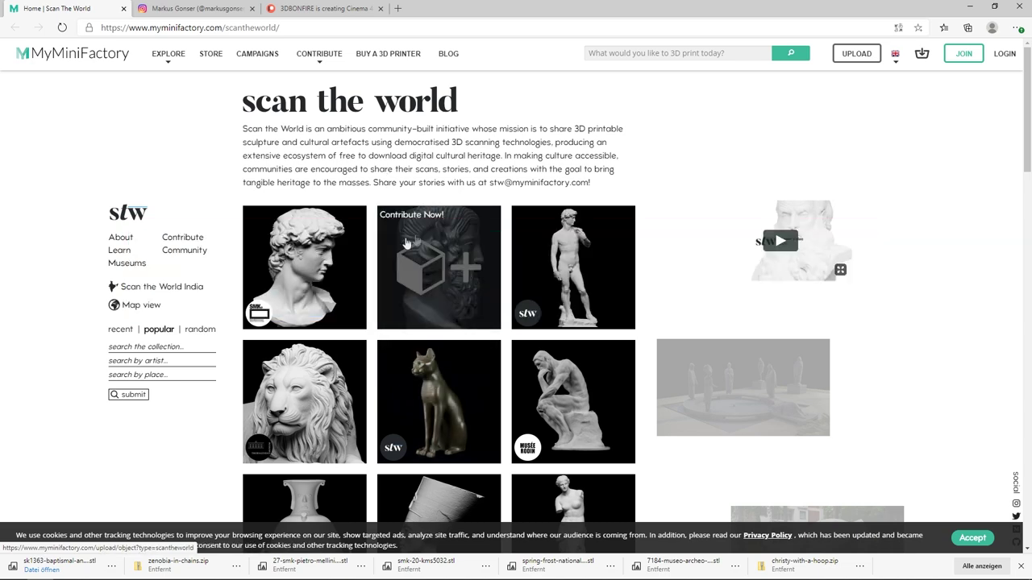
scroll(446, 335, "down", 2)
scroll(338, 294, "up", 1)
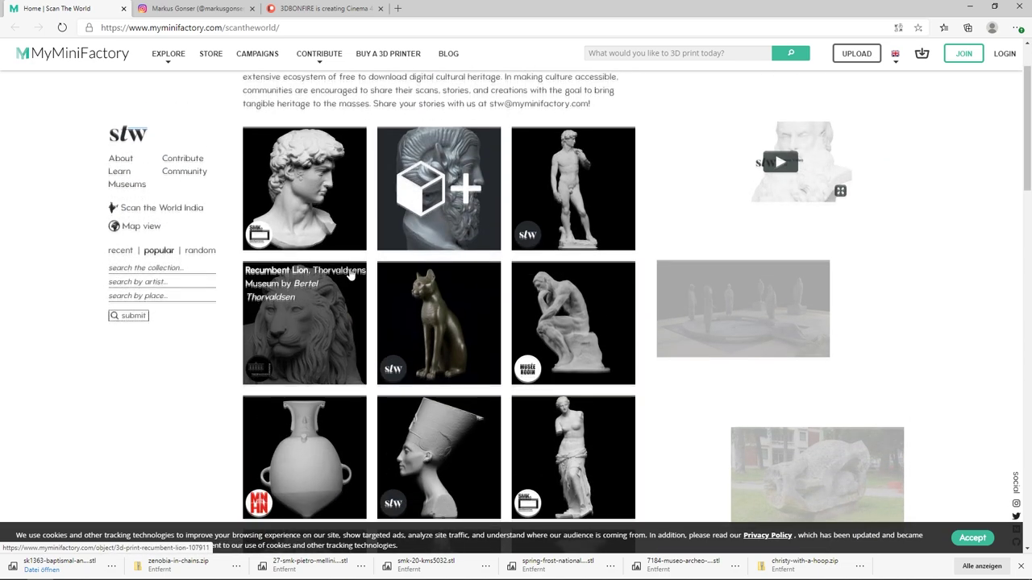
Open the Recumbent Lion model page, go through its preview images and close the page again
left_click(339, 295)
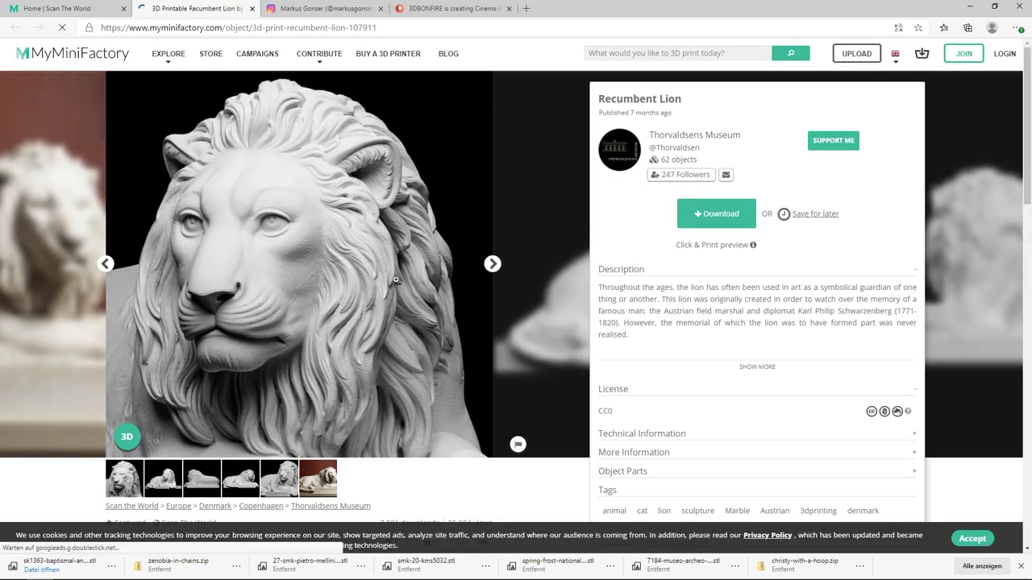
left_click(493, 264)
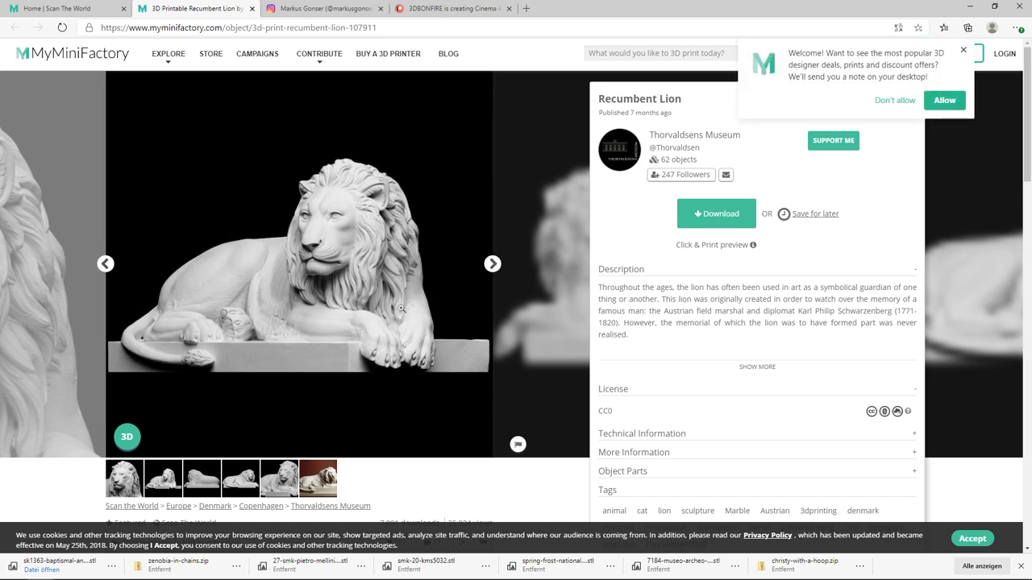
left_click(492, 265)
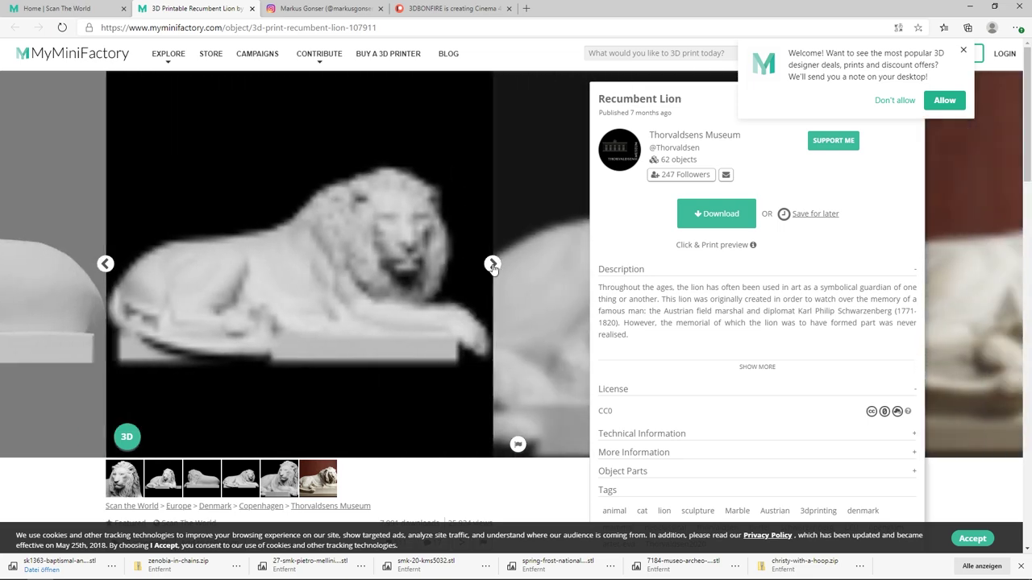
left_click(492, 265)
left_click(492, 265)
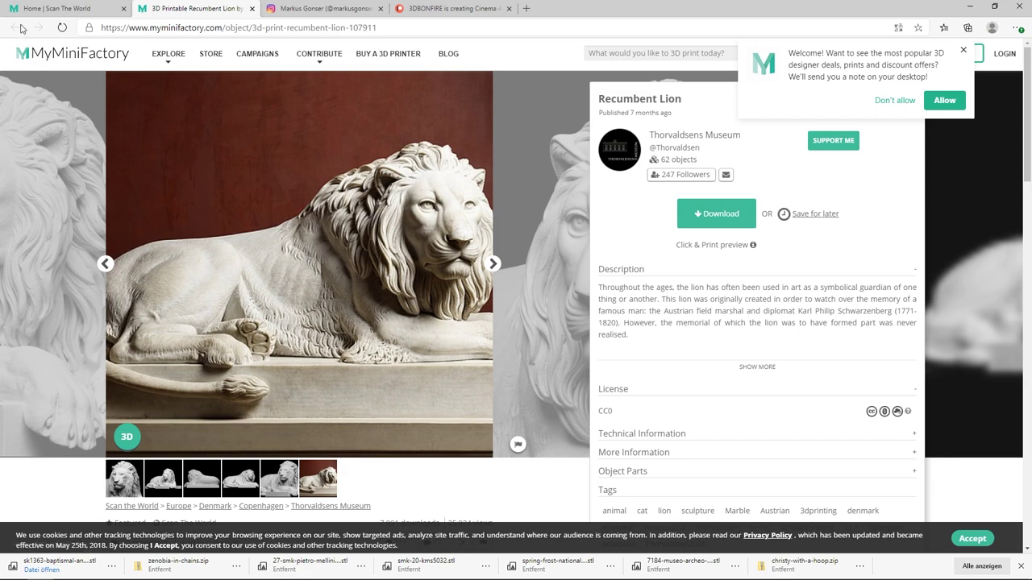
left_click(252, 8)
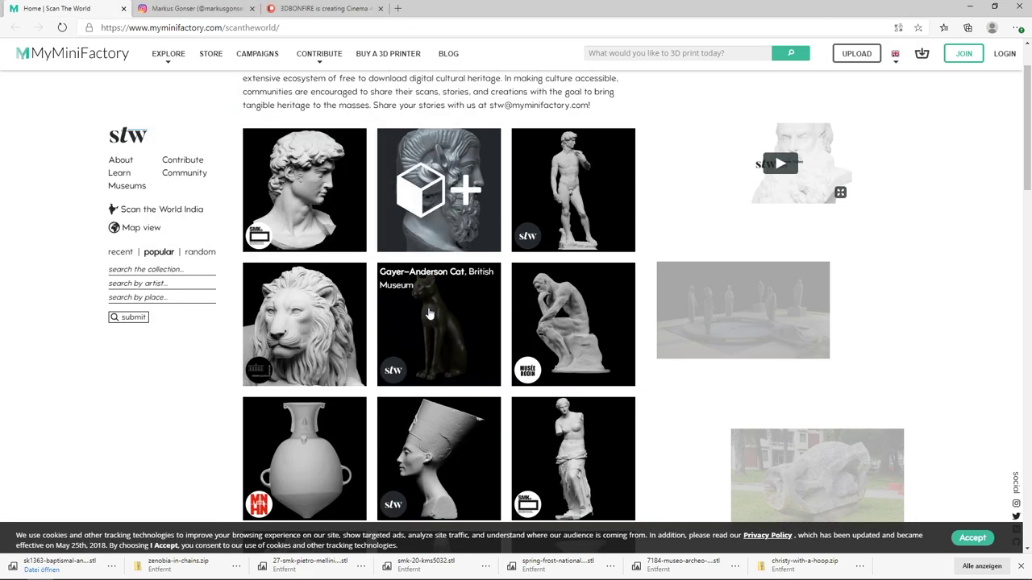
Browse further through the popular Scan the World sculptures and open the Velleda model page from the Musée des Augustins
scroll(435, 333, "down", 3)
scroll(436, 333, "down", 2)
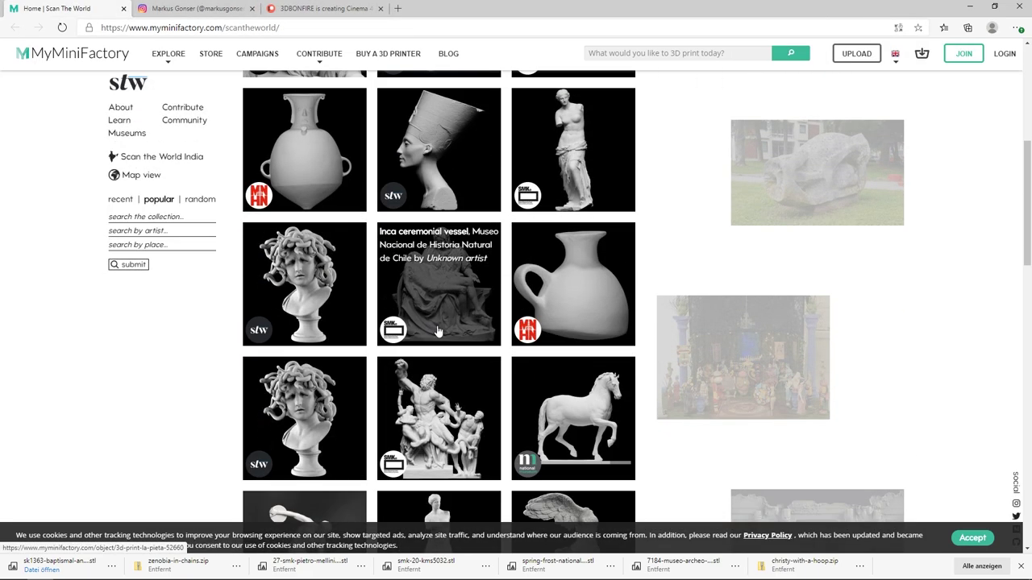
scroll(329, 325, "down", 4)
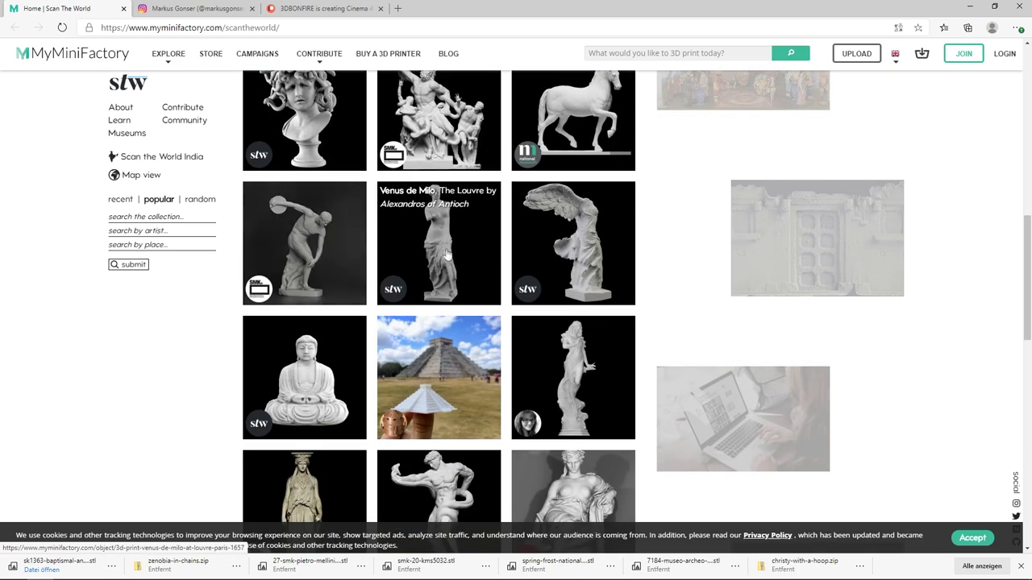
scroll(538, 371, "down", 2)
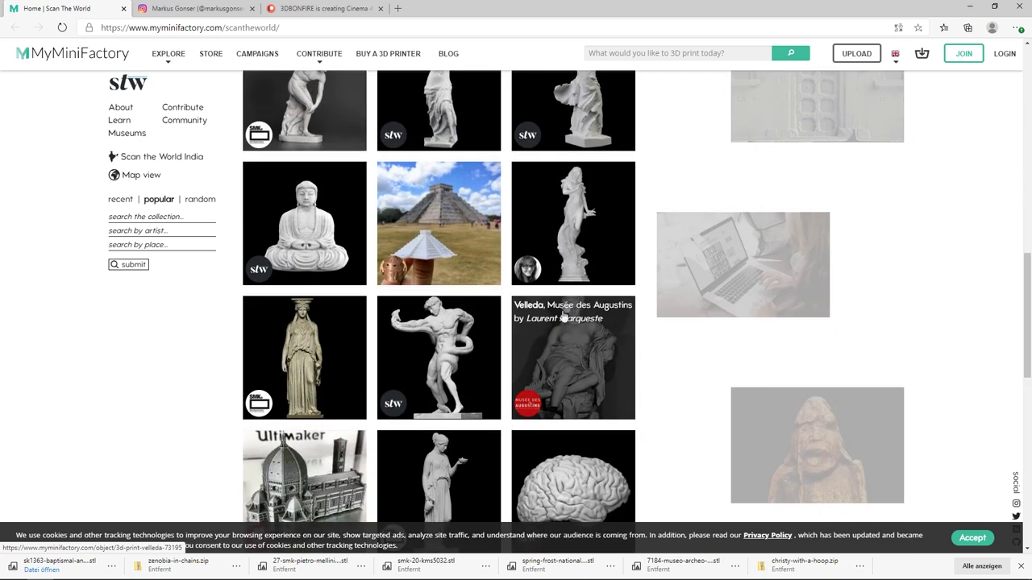
left_click(560, 364)
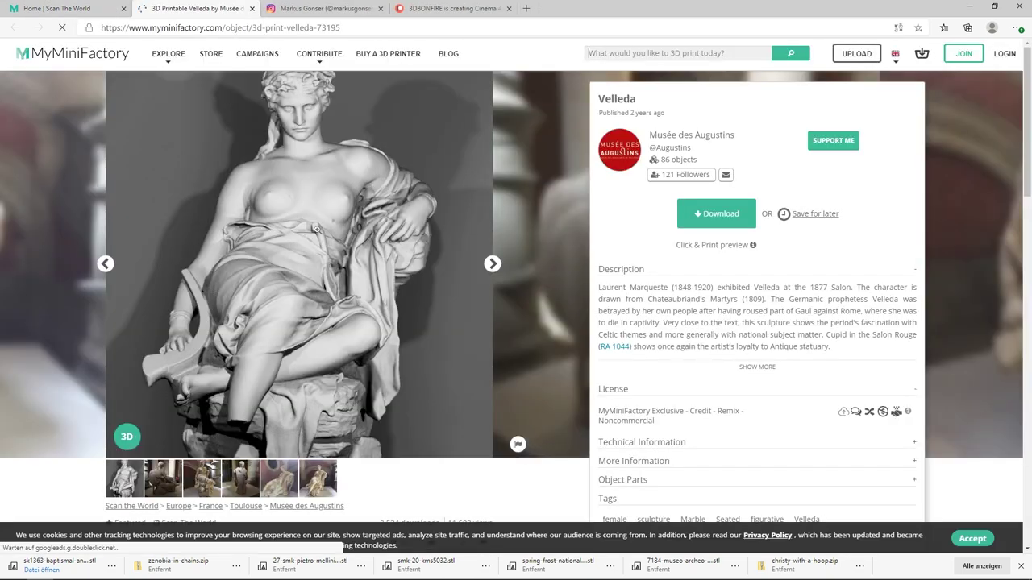
Close the Velleda page, browse further through the popular scans and open the Le Réveil / Galatea model page
left_click(251, 8)
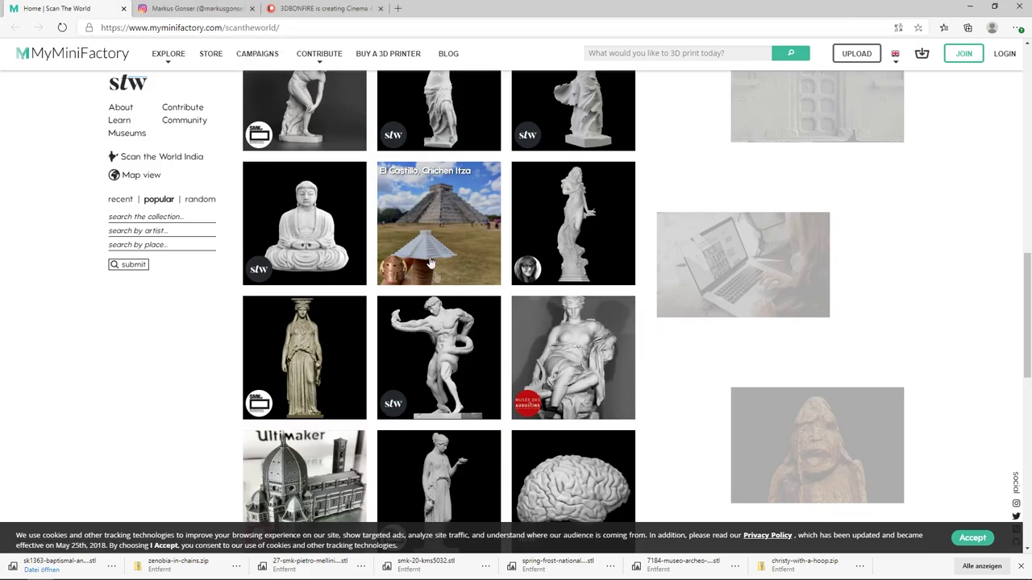
scroll(431, 258, "down", 4)
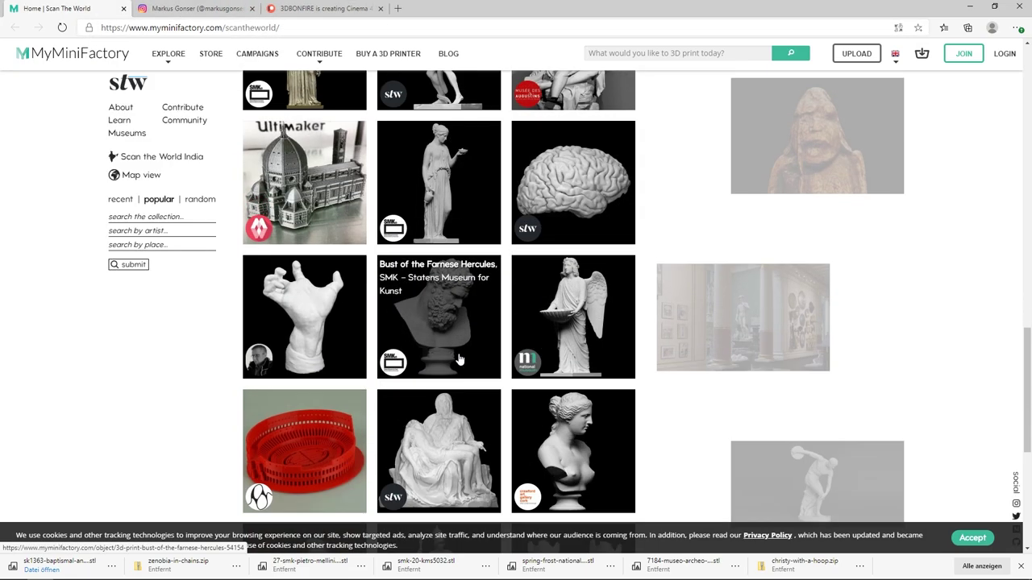
scroll(459, 358, "down", 3)
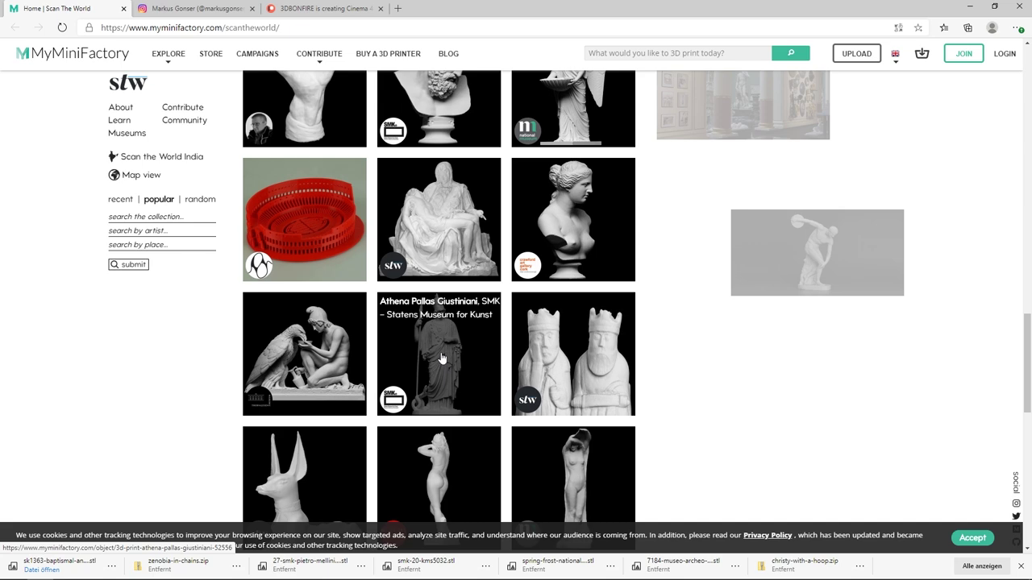
scroll(442, 359, "down", 2)
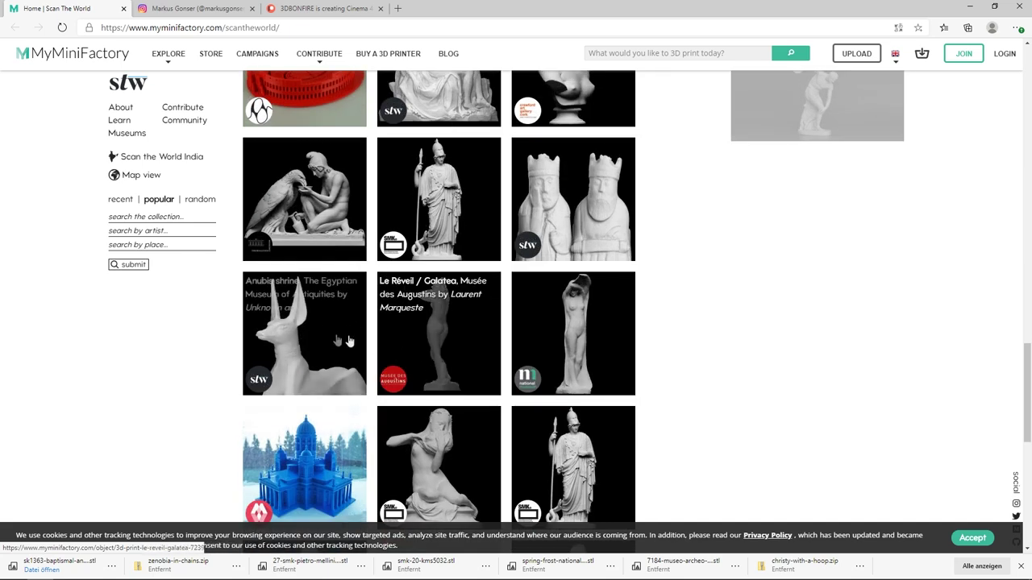
scroll(363, 342, "down", 1)
left_click(434, 262)
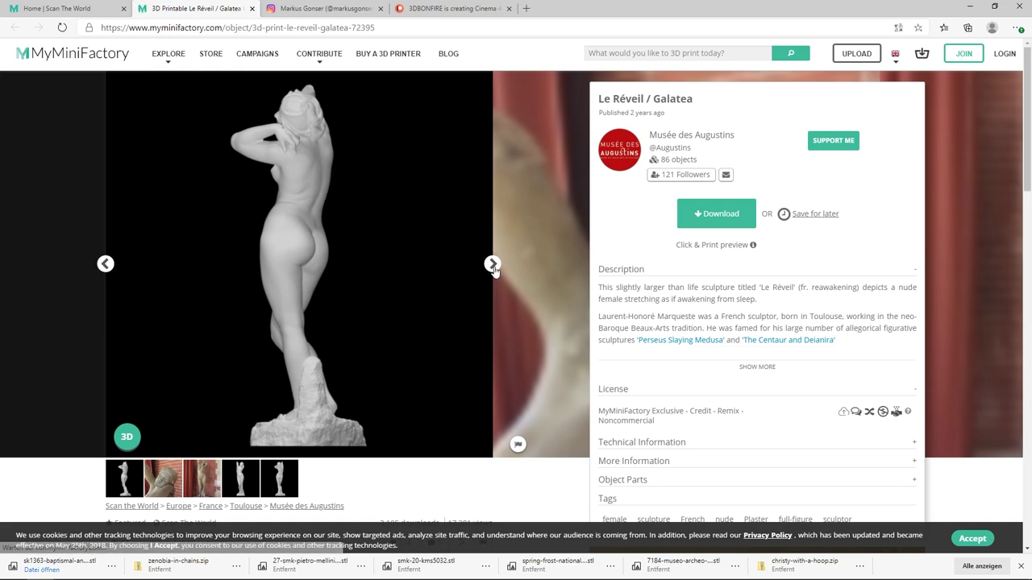
Go through the preview images of the Le Réveil / Galatea model and close its page
left_click(493, 264)
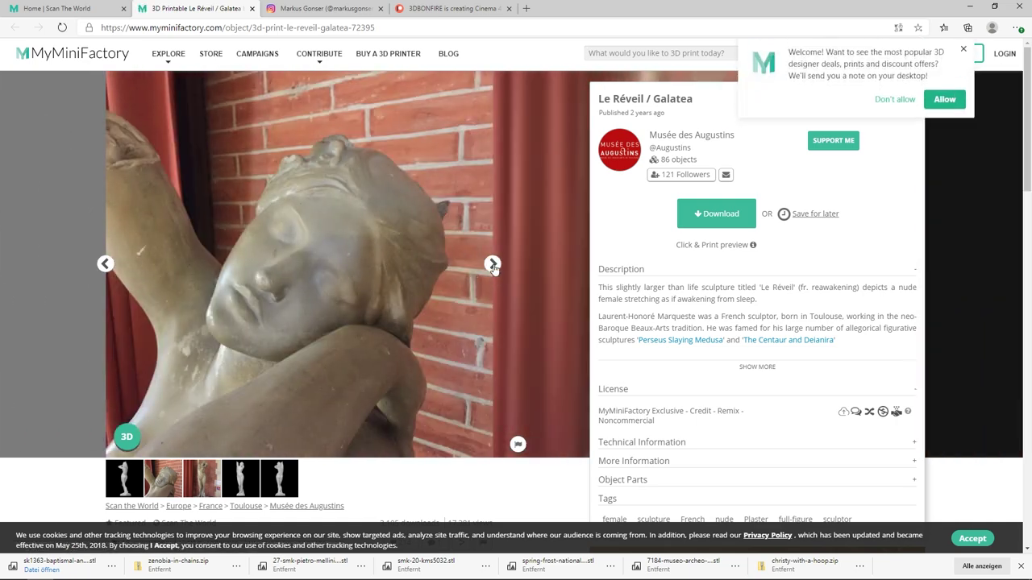
left_click(493, 266)
left_click(492, 264)
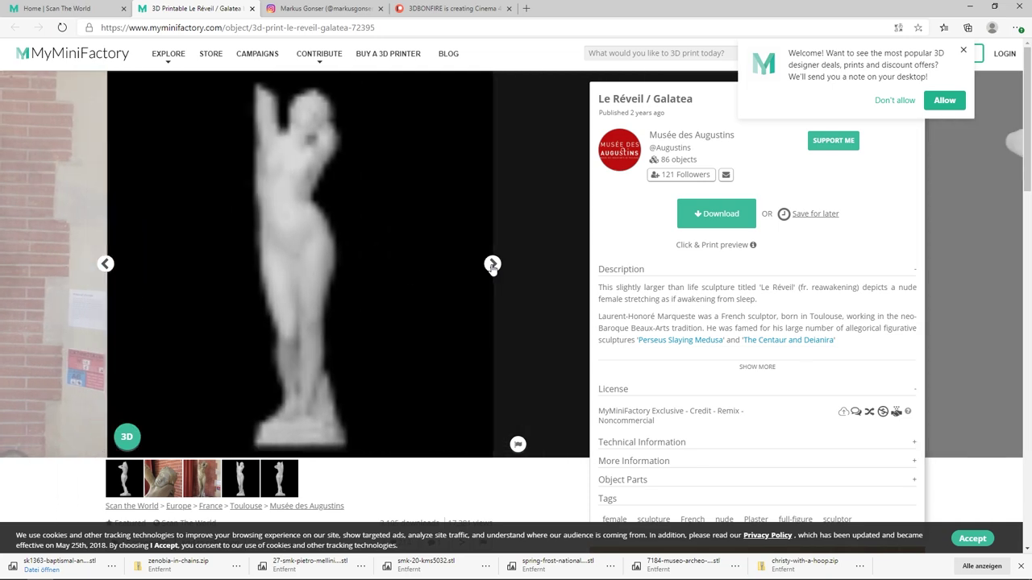
left_click(492, 265)
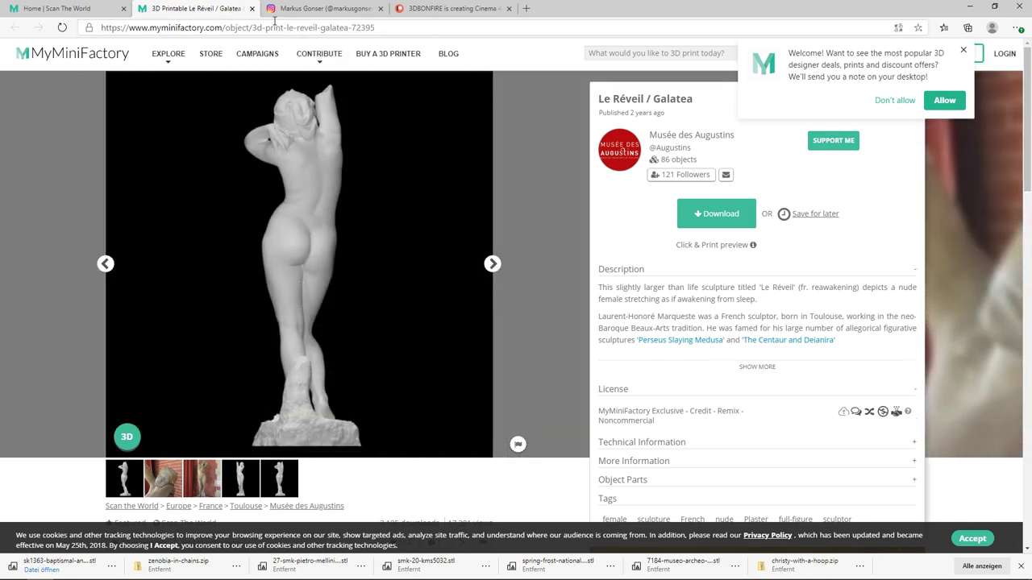
left_click(251, 9)
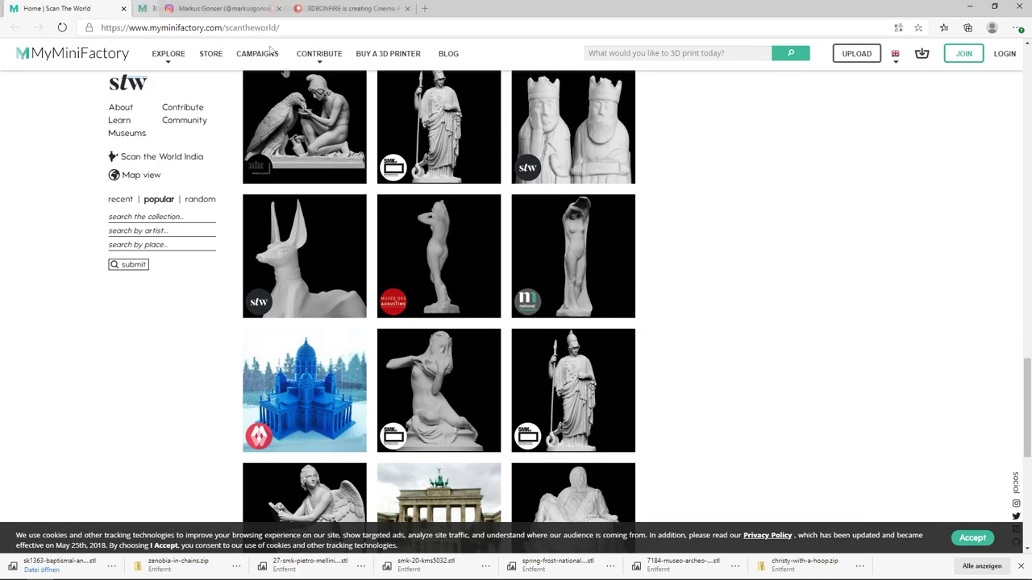
Browse further down the popular Scan the World models and open the Vitruvian Man sculpture page
scroll(468, 355, "down", 3)
scroll(467, 387, "down", 4)
scroll(466, 391, "down", 3)
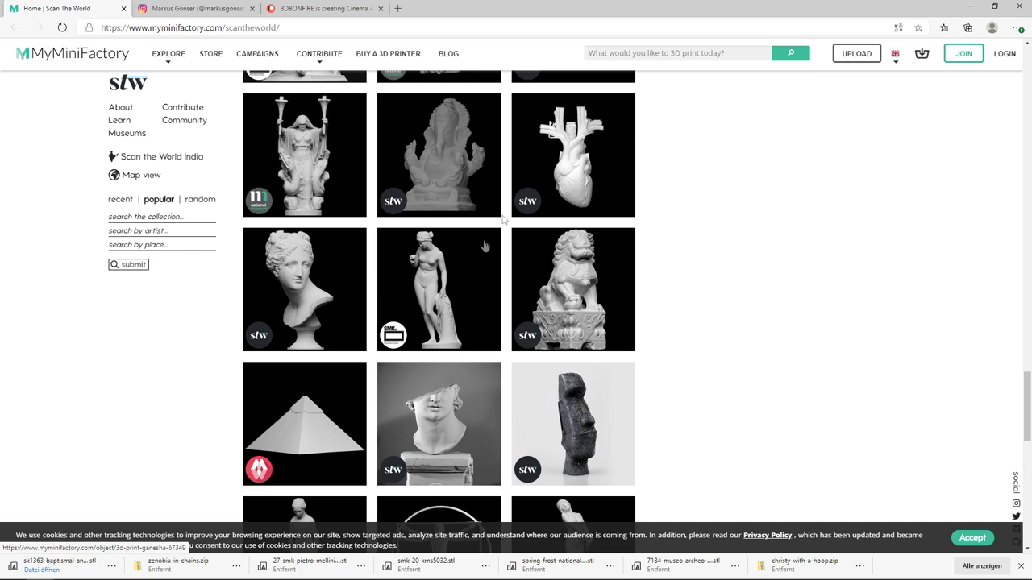
scroll(461, 396, "down", 2)
scroll(458, 392, "down", 2)
left_click(436, 246)
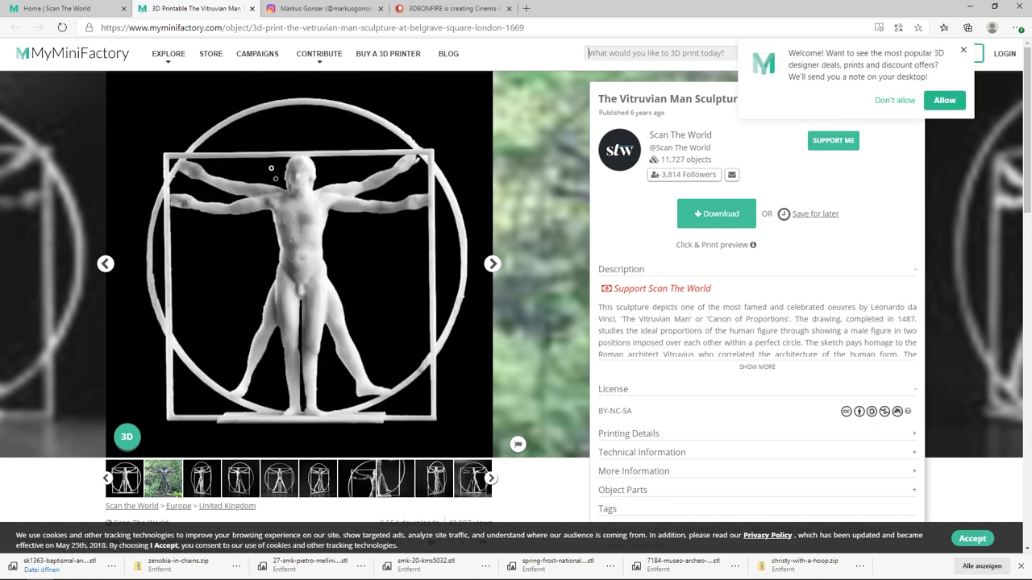
View the preview images of the Vitruvian Man sculpture and close its page
left_click(490, 271)
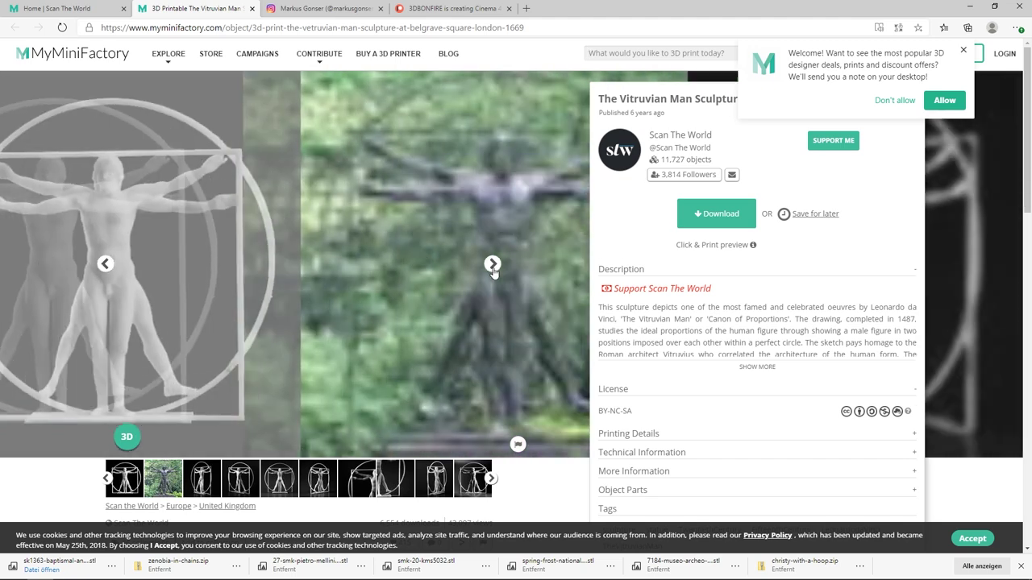
left_click(492, 271)
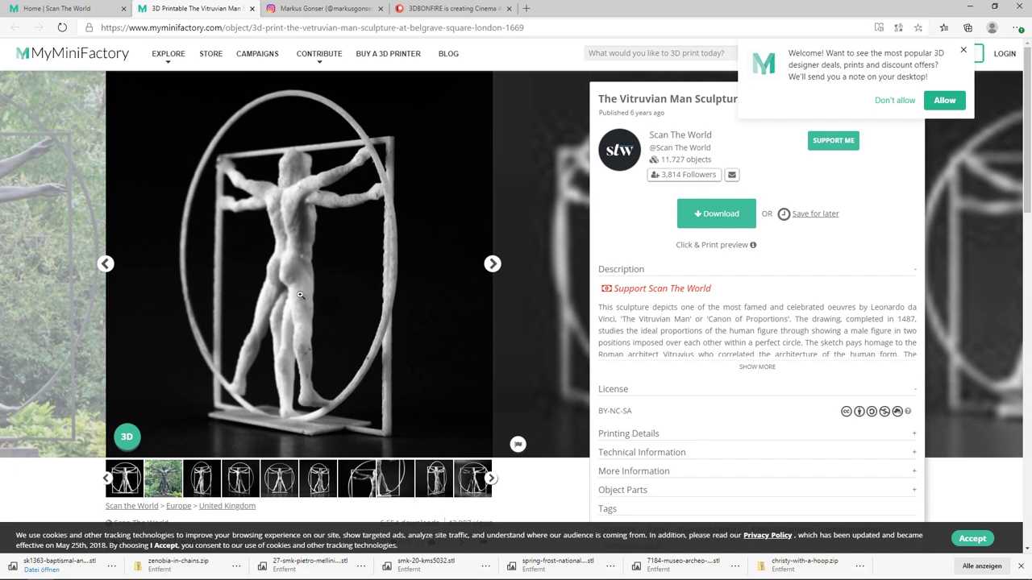
left_click(251, 8)
Skim more of the popular sculptures and highlight myminifactory.com in the web address
scroll(548, 169, "down", 5)
scroll(547, 169, "up", 2)
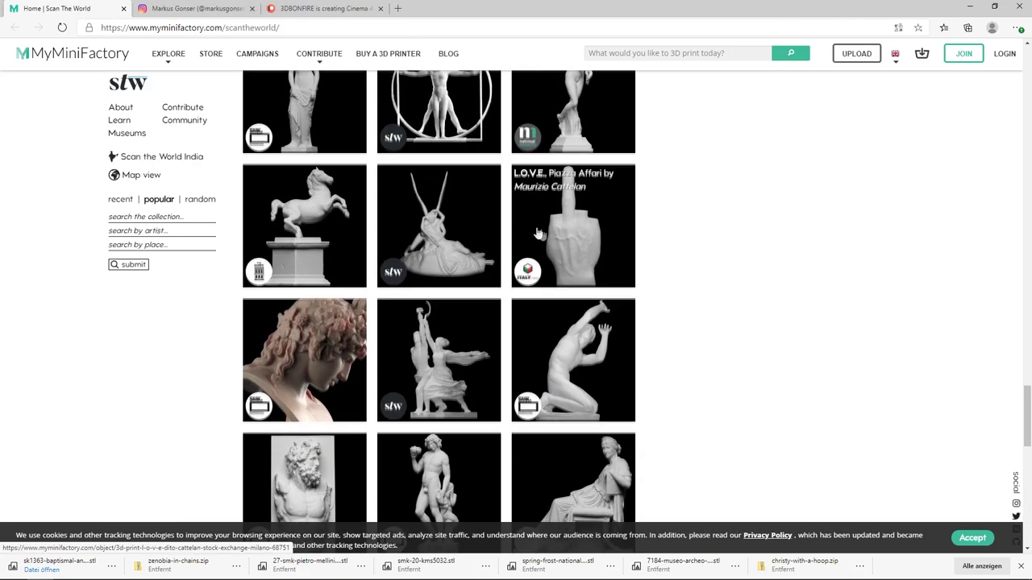
scroll(408, 299, "down", 2)
scroll(545, 388, "down", 2)
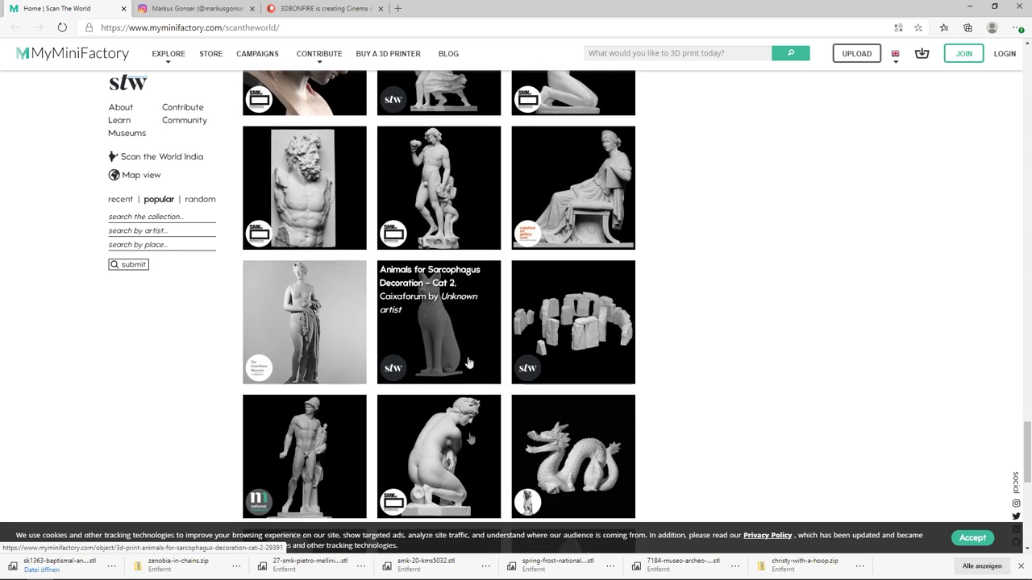
left_click_drag(150, 29, 223, 28)
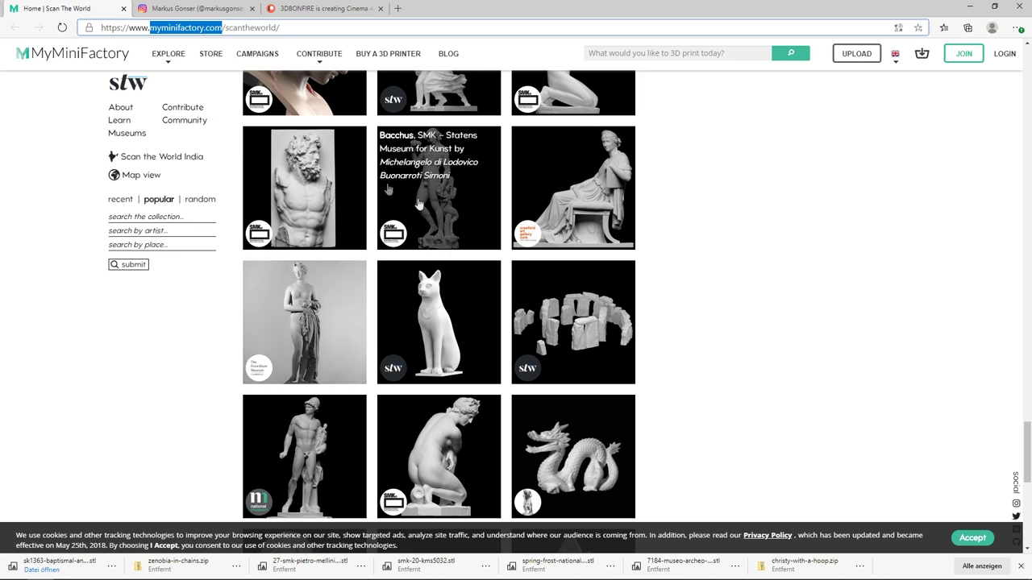
Find the Venus of Willendorf scan among the popular models, view its preview images and close its page
scroll(443, 290, "down", 5)
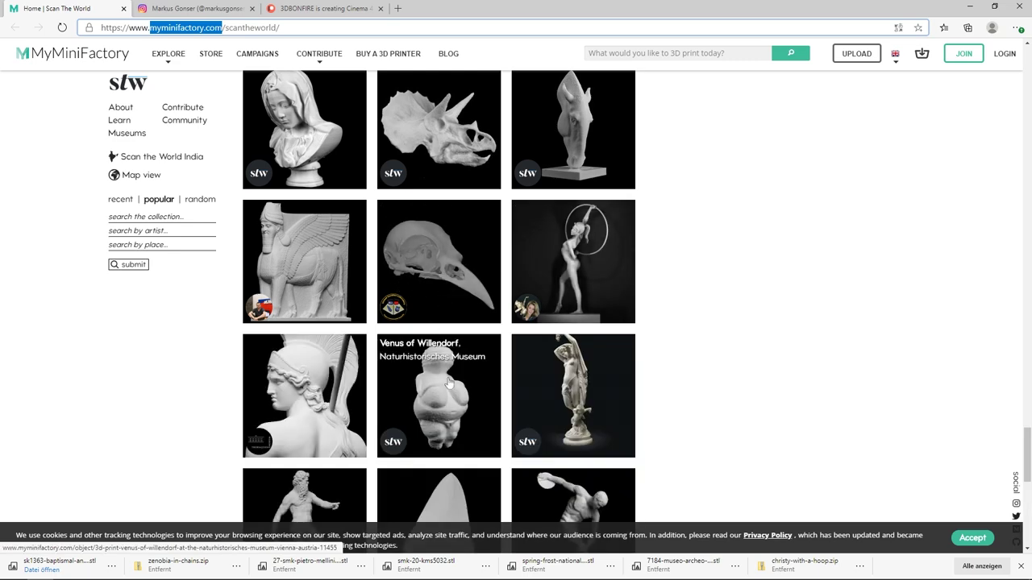
scroll(427, 362, "down", 1)
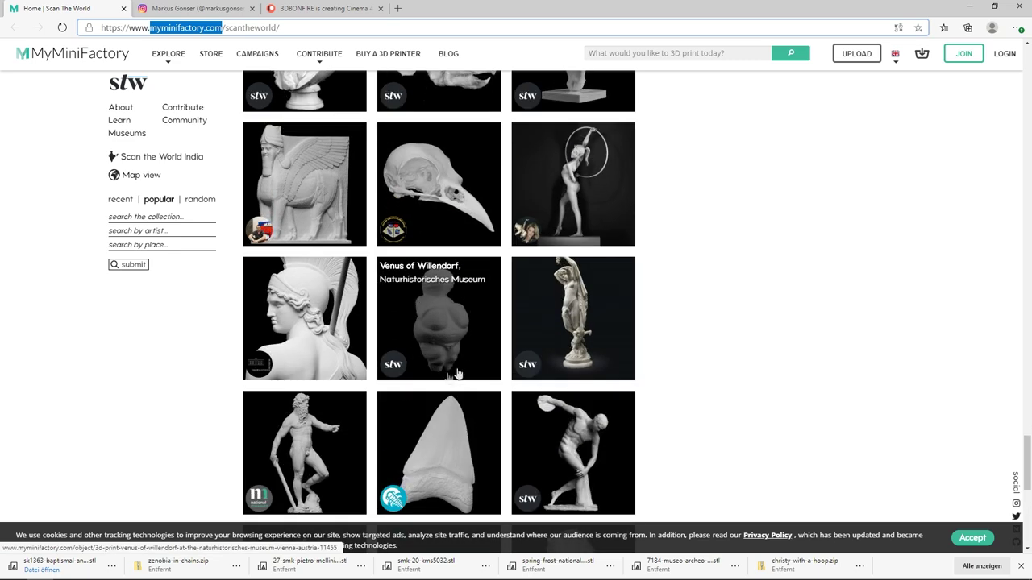
left_click(447, 342)
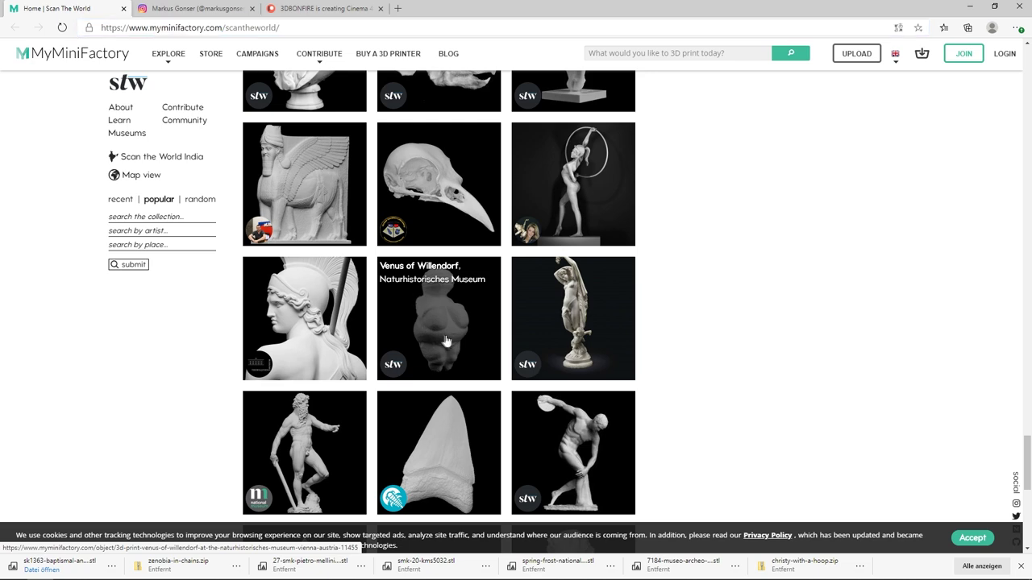
left_click(445, 333)
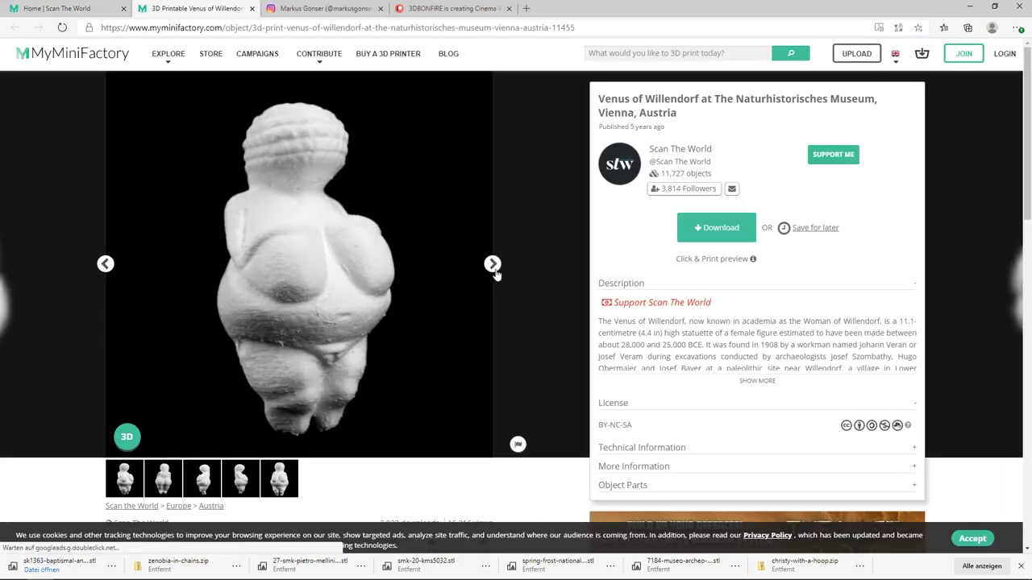
left_click(492, 265)
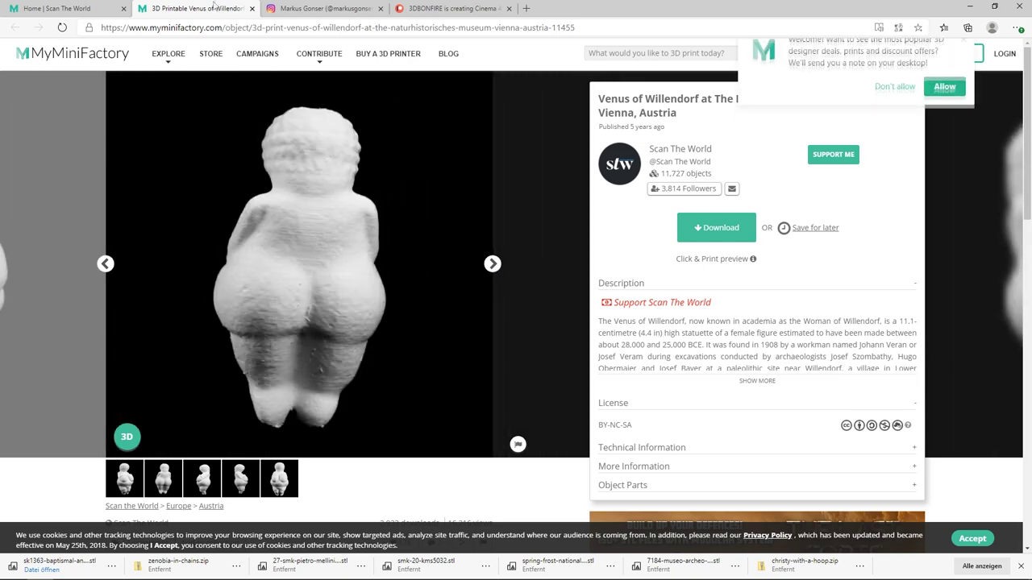
left_click(251, 8)
Skim the remaining popular Scan the World models, from the Hungarian Parliament past the Statue of Liberty maquette and the Dragon
scroll(419, 354, "down", 3)
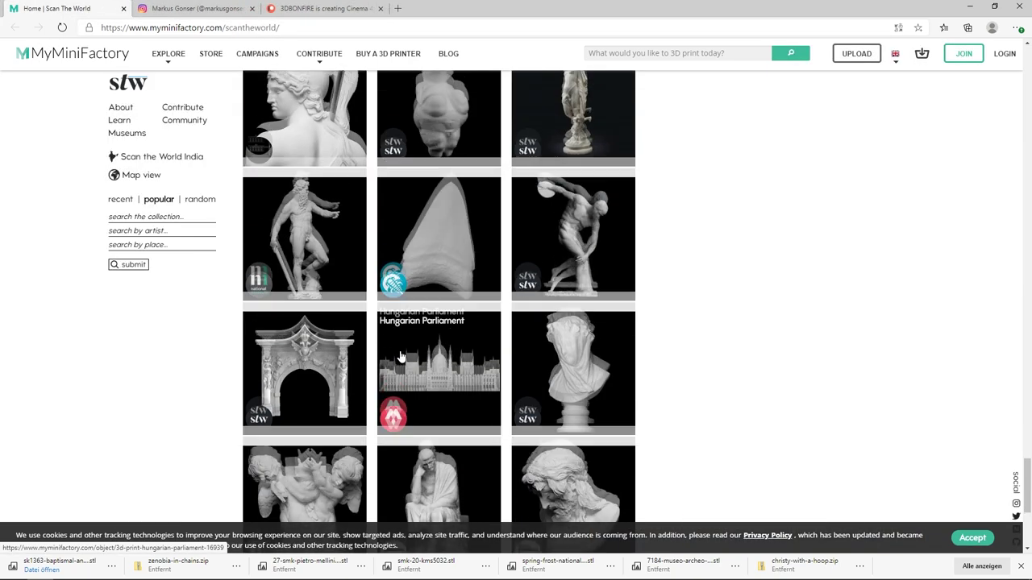
scroll(425, 395, "down", 2)
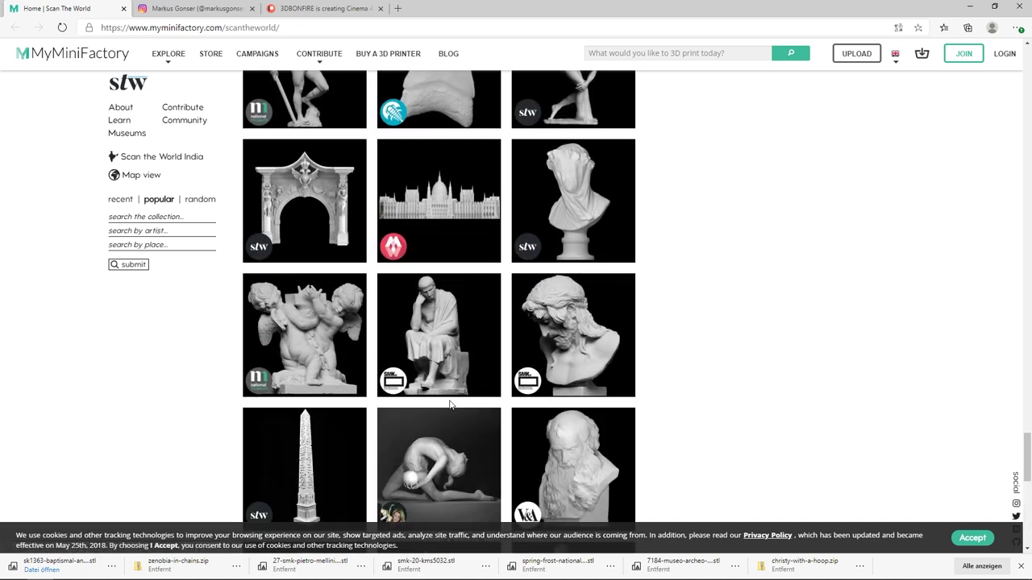
scroll(449, 405, "down", 1)
scroll(456, 411, "down", 2)
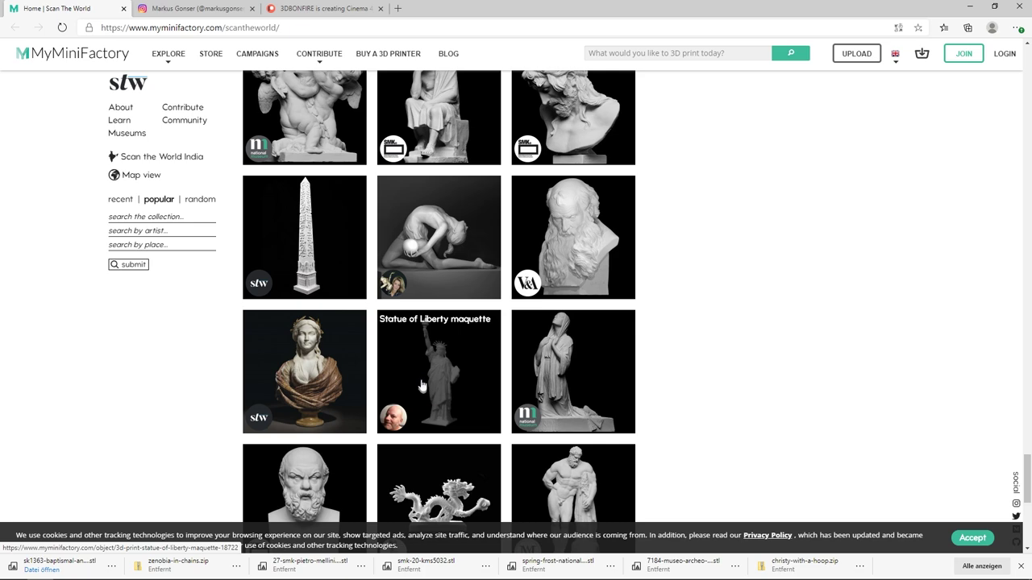
scroll(425, 382, "down", 1)
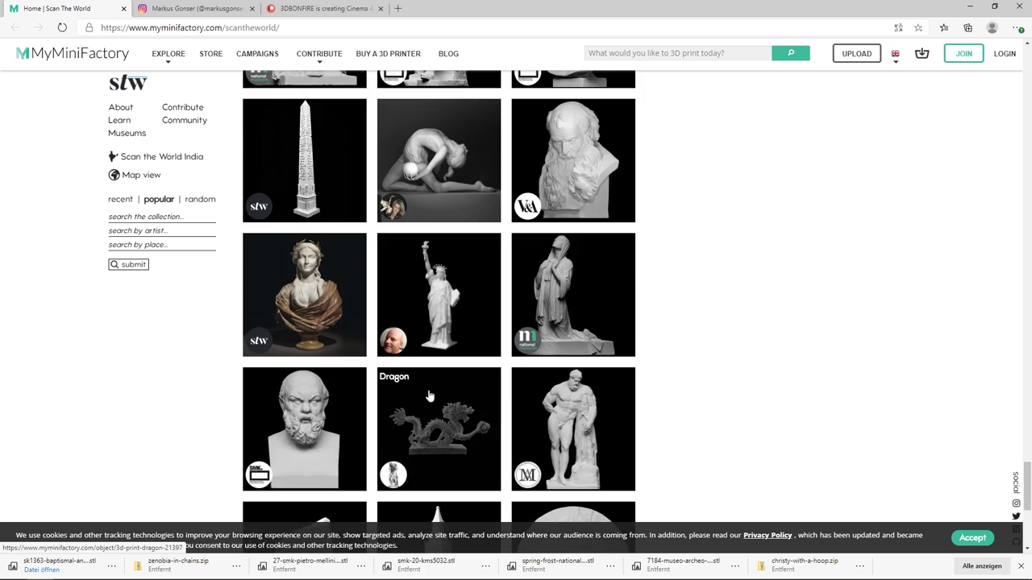
scroll(428, 395, "down", 2)
scroll(428, 416, "up", 5)
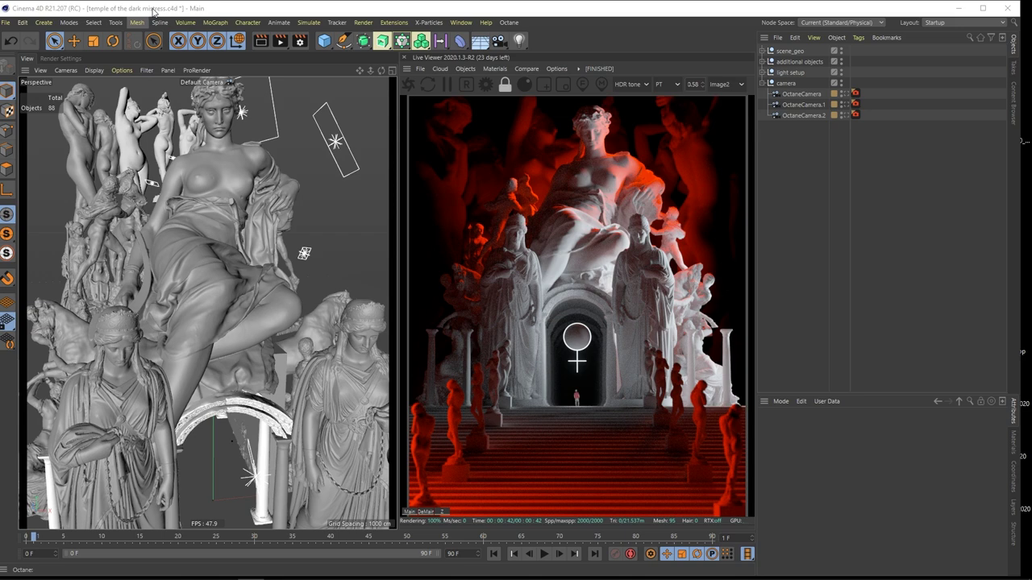
Switch to the Cinema 4D temple scene, select the large seated Velleda statue to point it out and deselect it
left_click(203, 288)
left_click_drag(249, 286, 207, 309, "alt")
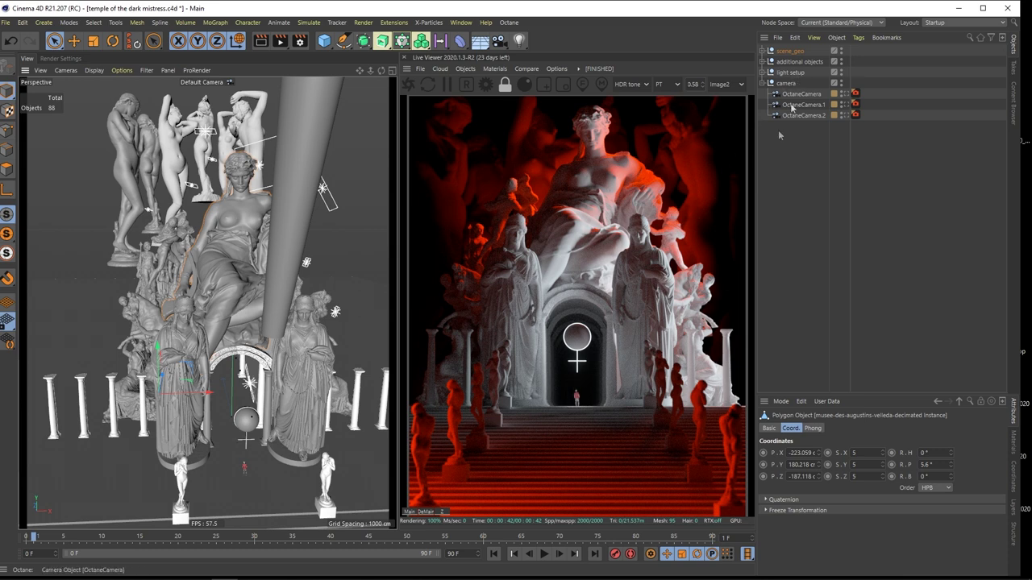
left_click(774, 181)
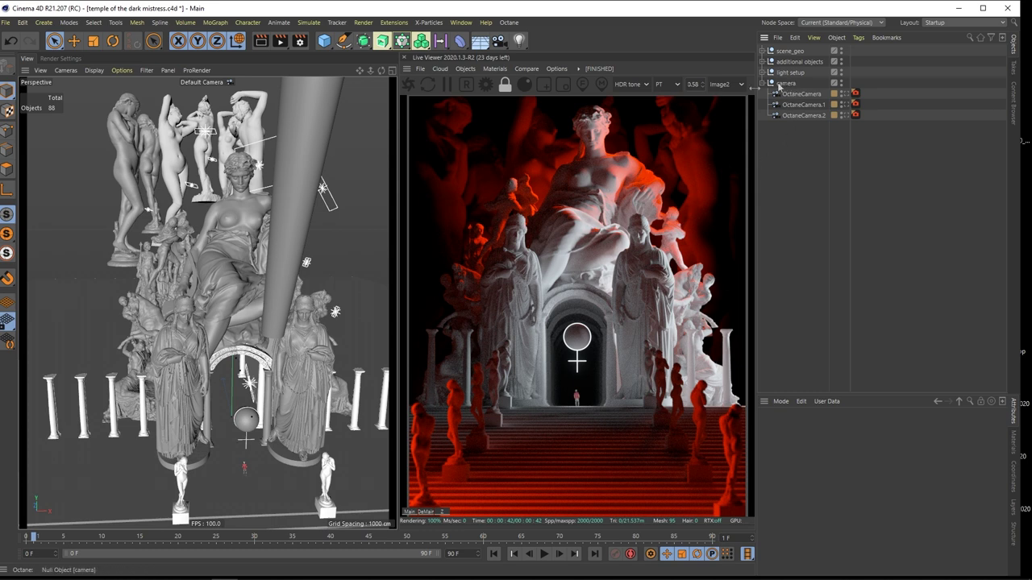
Examine the temple's statues, columns, archway and stairs in the perspective view from several angles
left_click_drag(239, 329, 191, 325, "alt")
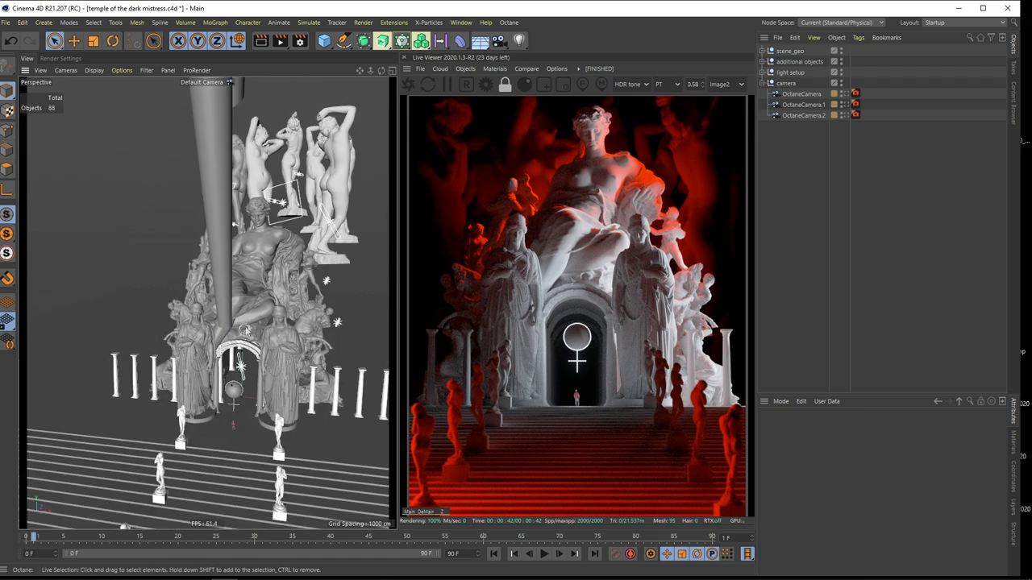
left_click_drag(258, 329, 257, 294, "alt")
right_click_drag(255, 301, 275, 310, "alt")
left_click_drag(274, 310, 324, 227, "alt")
left_click_drag(242, 292, 252, 268, "alt")
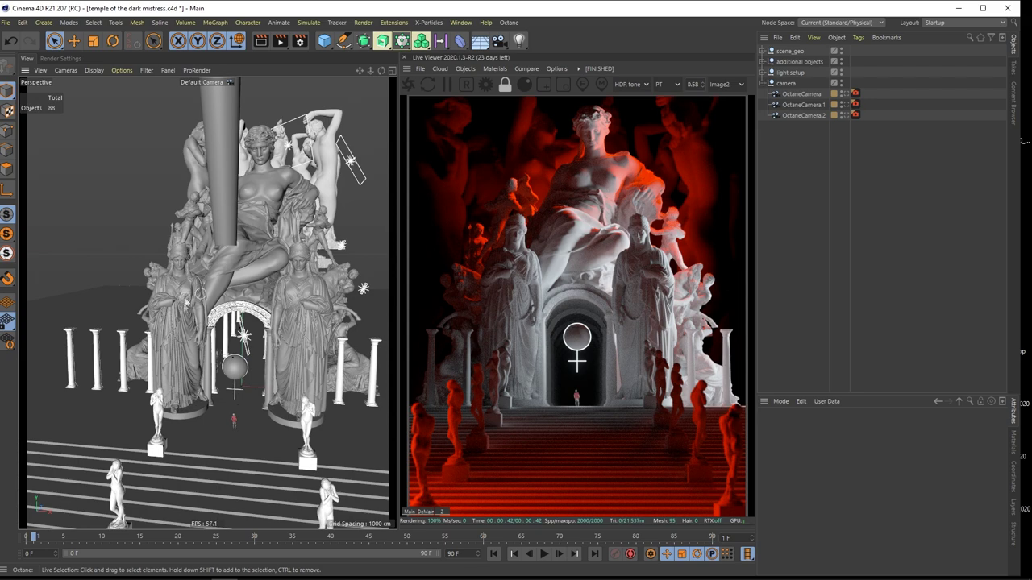
mouse_move(252, 291)
left_mouse_down("alt")
mouse_move(236, 284)
mouse_move(235, 296)
left_mouse_up("alt")
scroll(238, 314, "up", 2)
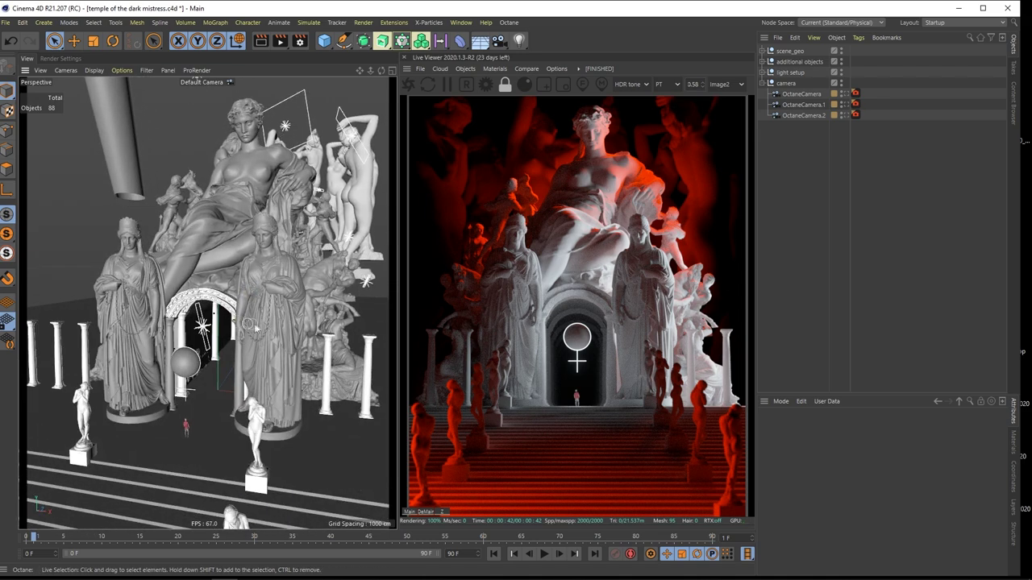
Select the camera null containing the three Octane cameras and examine the whole scene layout from a distance
left_click(786, 84)
left_click(763, 84)
left_click(762, 84)
scroll(247, 393, "down", 5)
right_click_drag(247, 393, 214, 403, "alt")
left_click_drag(250, 338, 173, 354, "alt")
right_click_drag(234, 258, 173, 194, "alt")
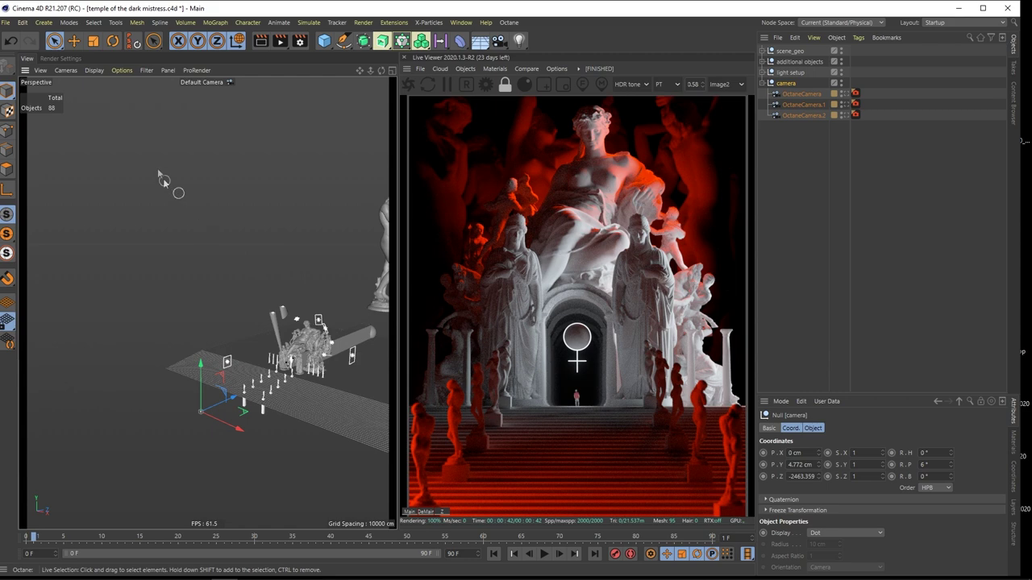
Inspect where the Octane cameras stand in front of the temple and look through the first OctaneCamera
left_click(146, 70)
left_click(157, 180)
middle_click_drag(300, 369, 201, 349, "alt")
left_click_drag(202, 349, 290, 355, "alt")
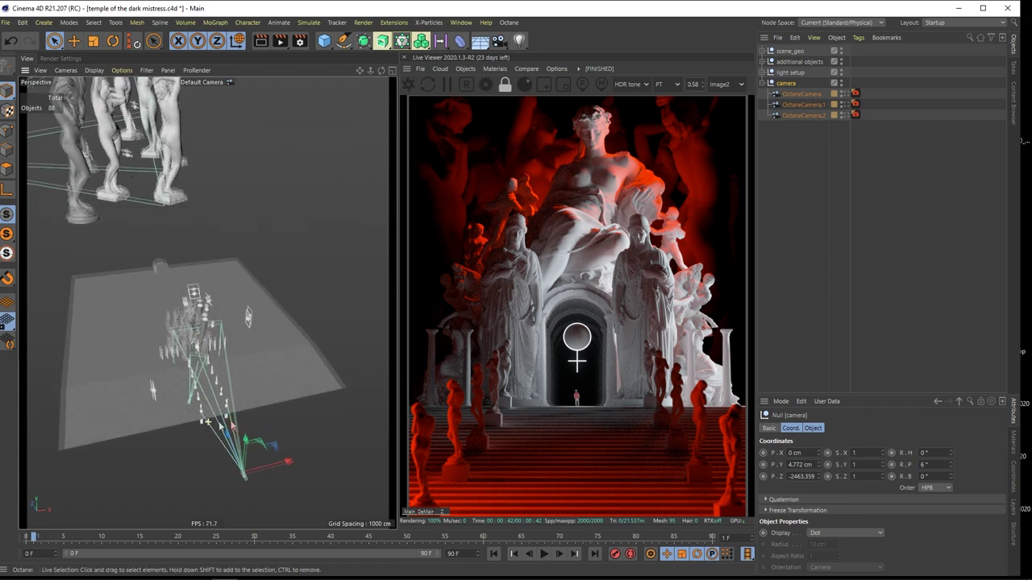
right_click_drag(213, 425, 233, 436, "alt")
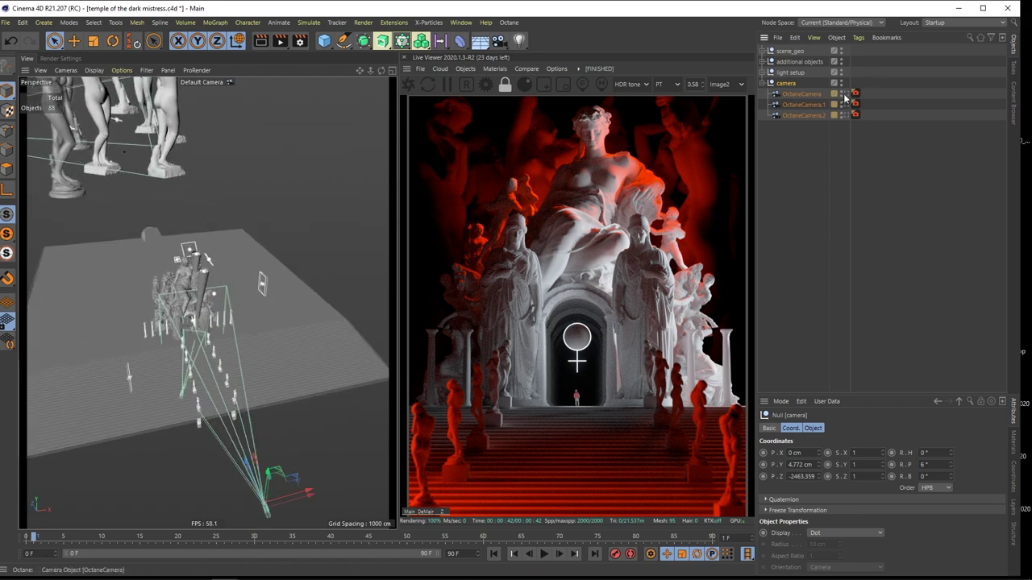
left_click(844, 94)
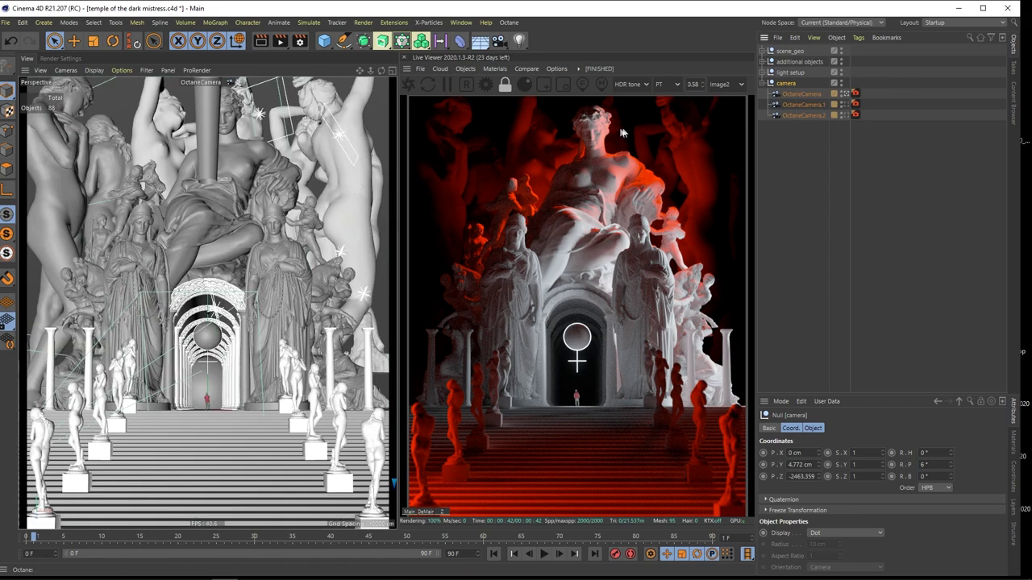
Look through OctaneCamera.1 and OctaneCamera.2 and return the viewport to the default camera
left_click(844, 94)
left_click(843, 105)
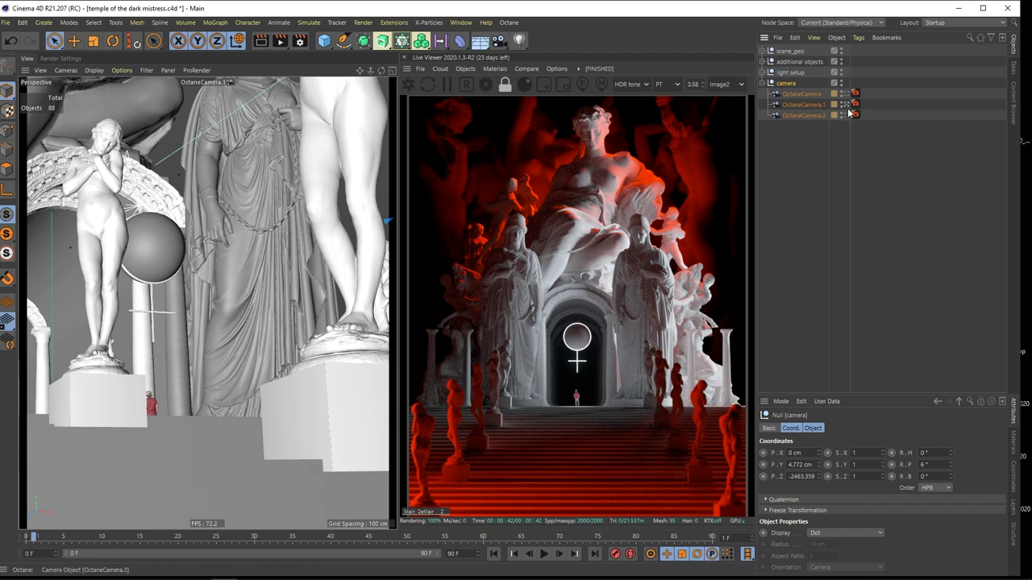
left_click(844, 115)
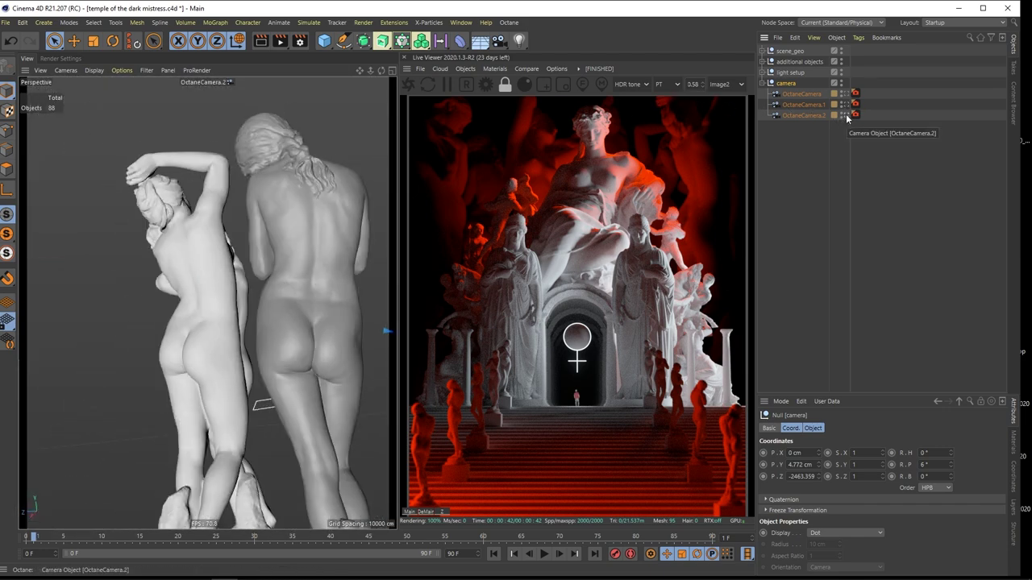
left_click(845, 115)
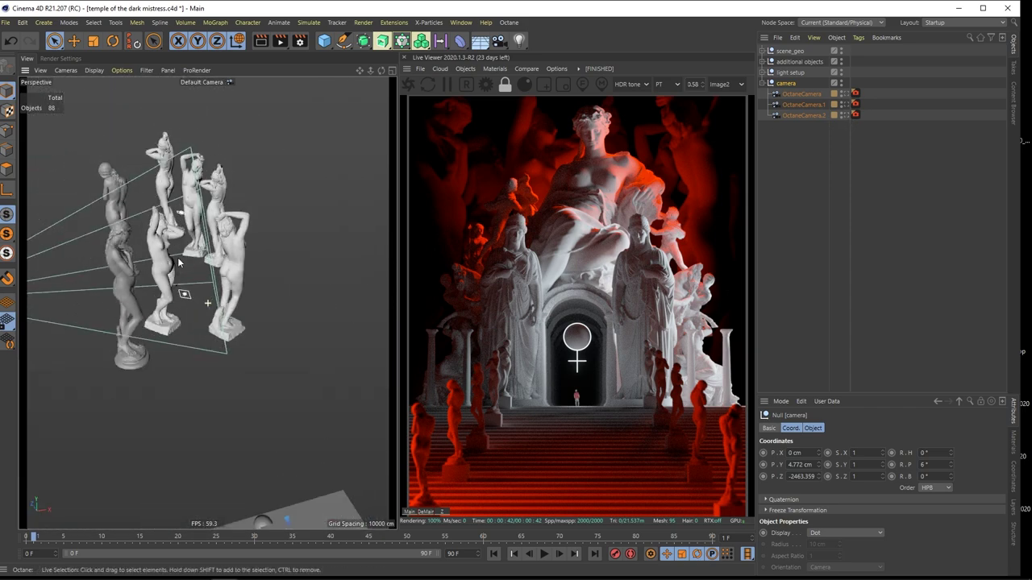
Delete OctaneCamera.1 and OctaneCamera.2 from the camera null and collapse the null
left_click(804, 105)
left_click(805, 116, "shift")
key("Delete")
left_click(761, 83)
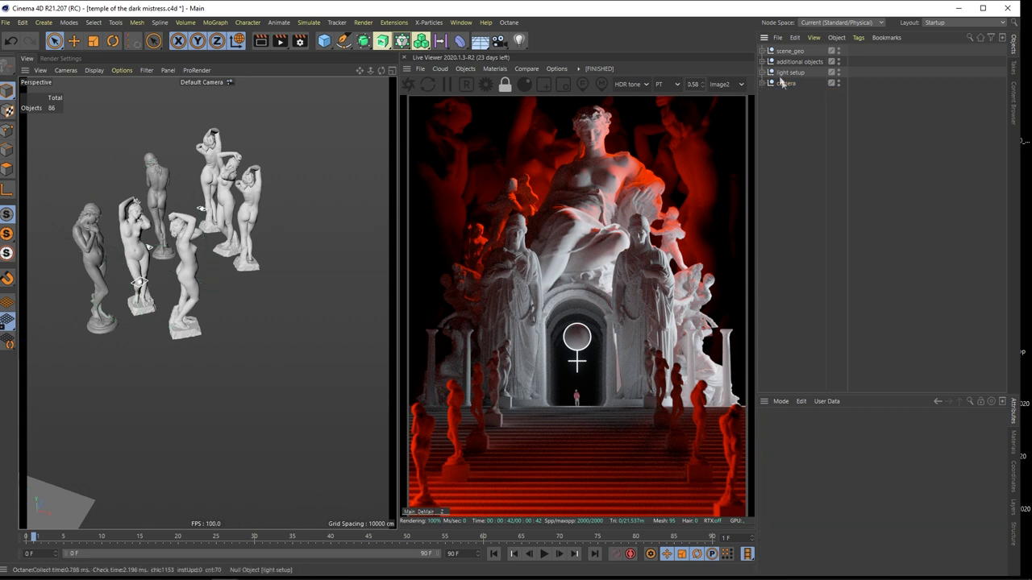
Expand and select the light setup null and examine how its lights are arranged around the temple from a distance
left_click(761, 73)
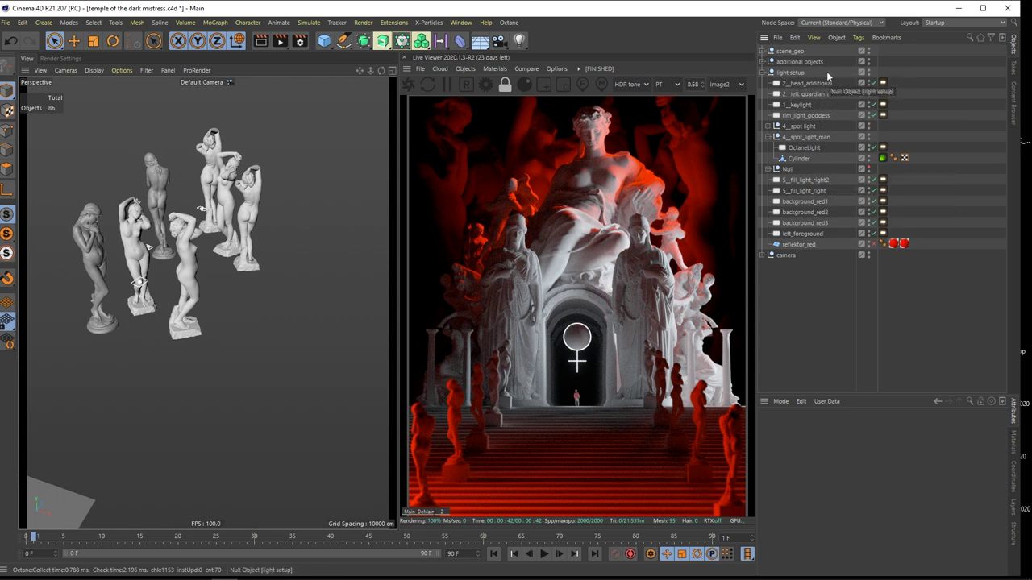
left_click(786, 73)
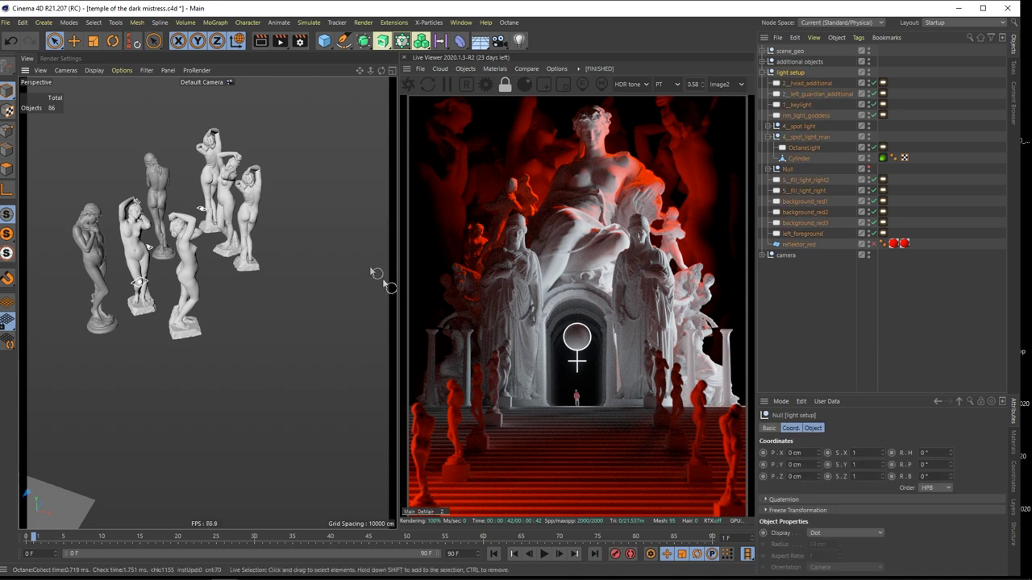
scroll(216, 245, "down", 6)
middle_click_drag(97, 389, 207, 302, "alt")
scroll(243, 270, "up", 1)
right_click_drag(261, 270, 359, 217, "alt")
left_click_drag(318, 219, 246, 247, "alt")
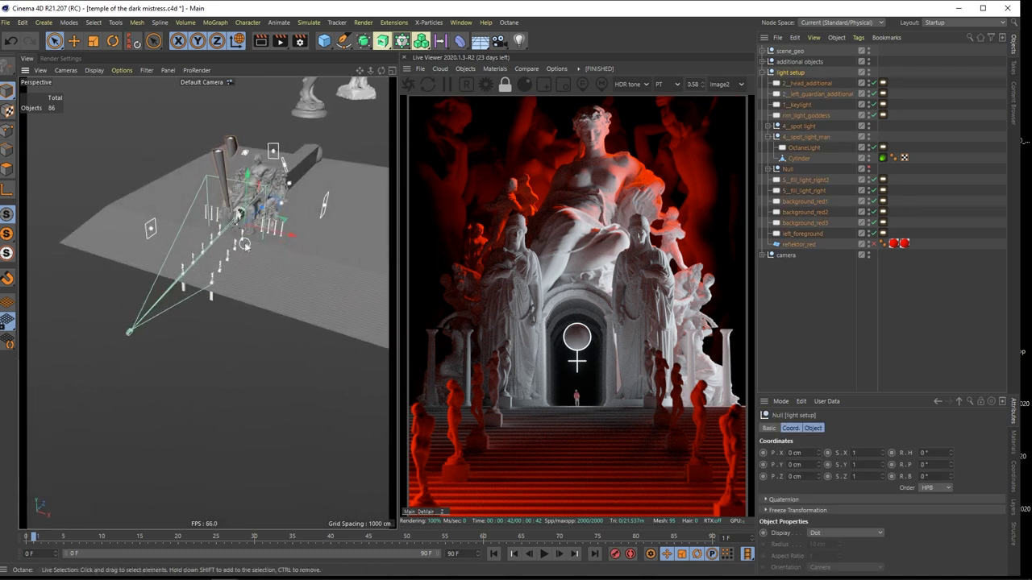
scroll(245, 247, "up", 3)
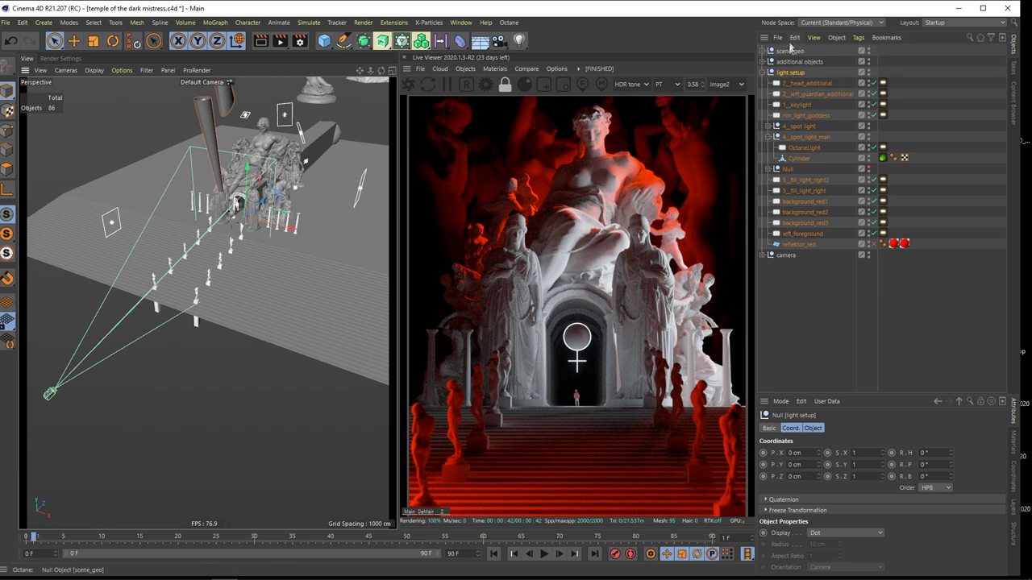
Move 1__keylight to the first position inside the light setup null
left_click(761, 72)
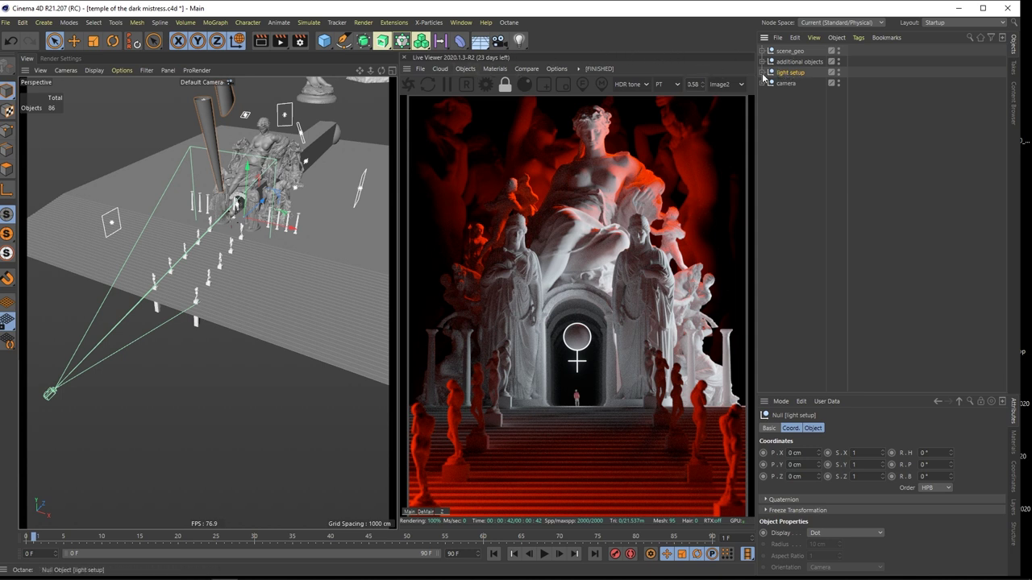
left_click(762, 73)
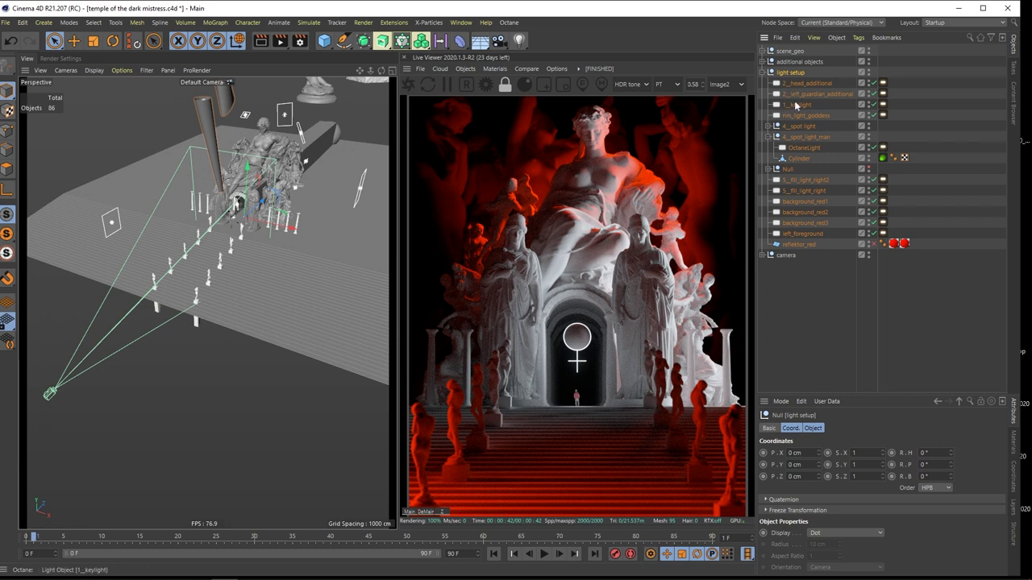
left_click_drag(798, 81, 798, 81)
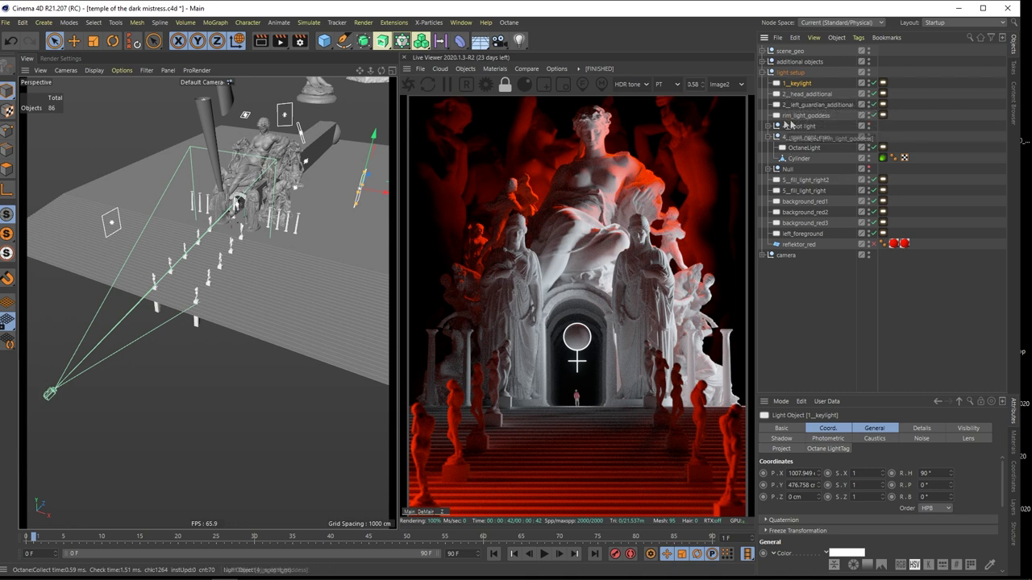
Inspect the spot light nulls, the OctaneLight for the man and the null holding the blockers, and collapse the light setup hierarchy
left_click(802, 137)
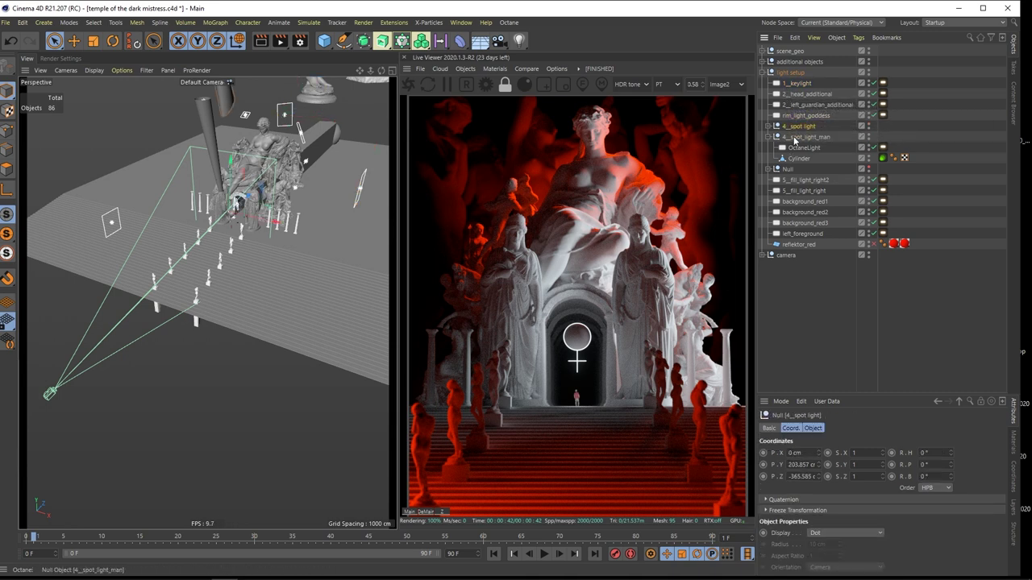
left_click(794, 149)
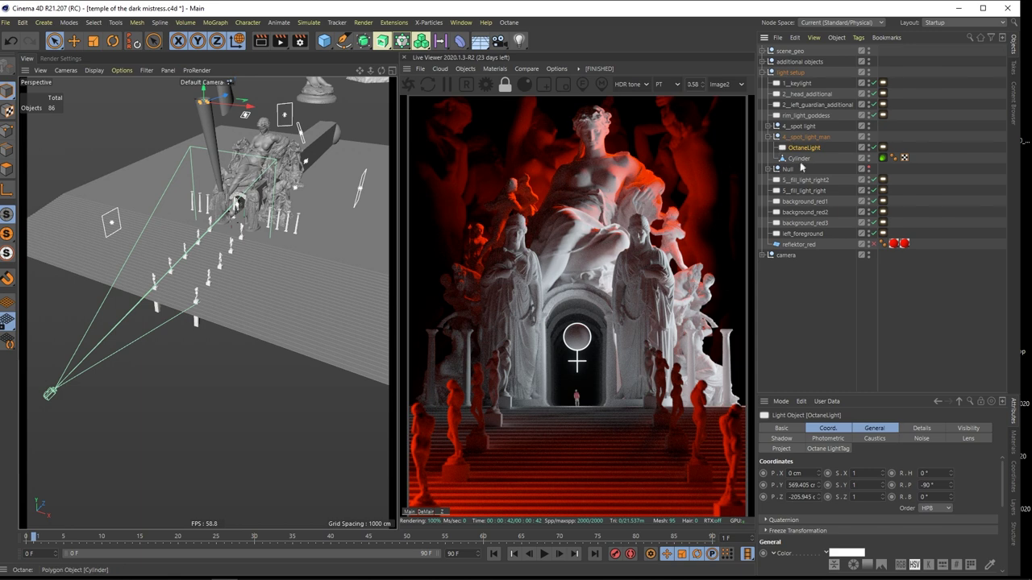
left_click(768, 137)
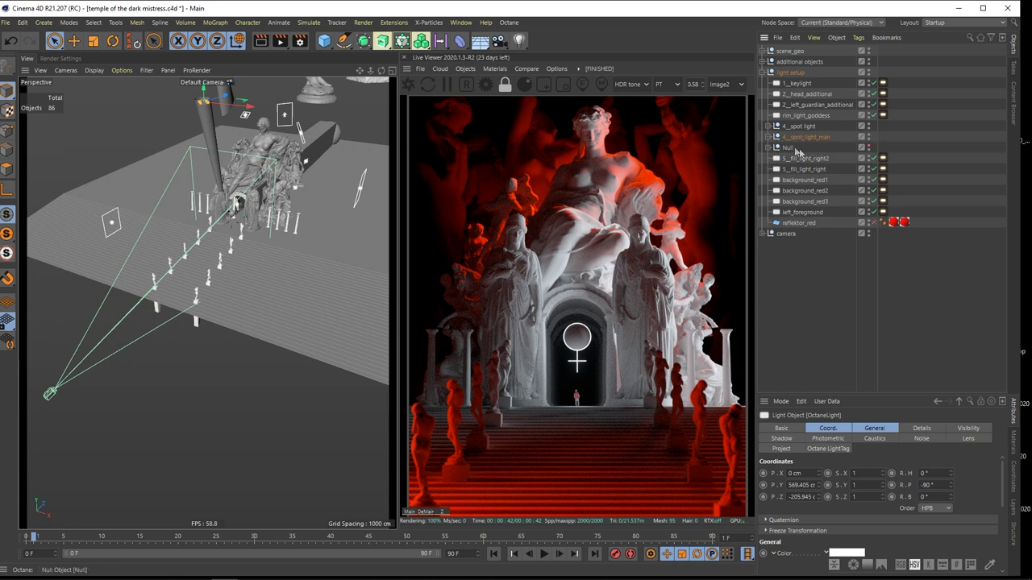
left_click(768, 148)
left_click(770, 148)
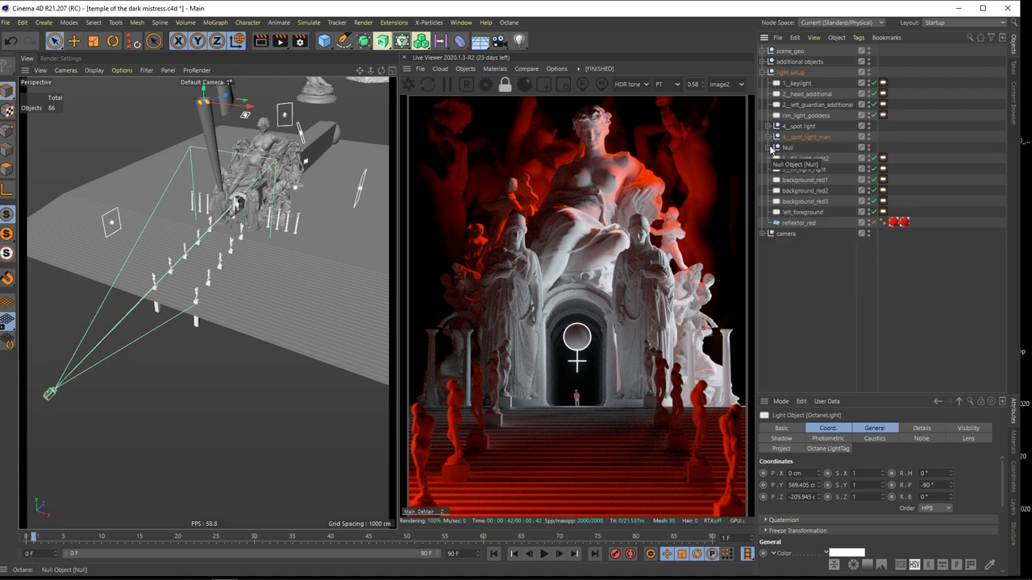
left_click(769, 148)
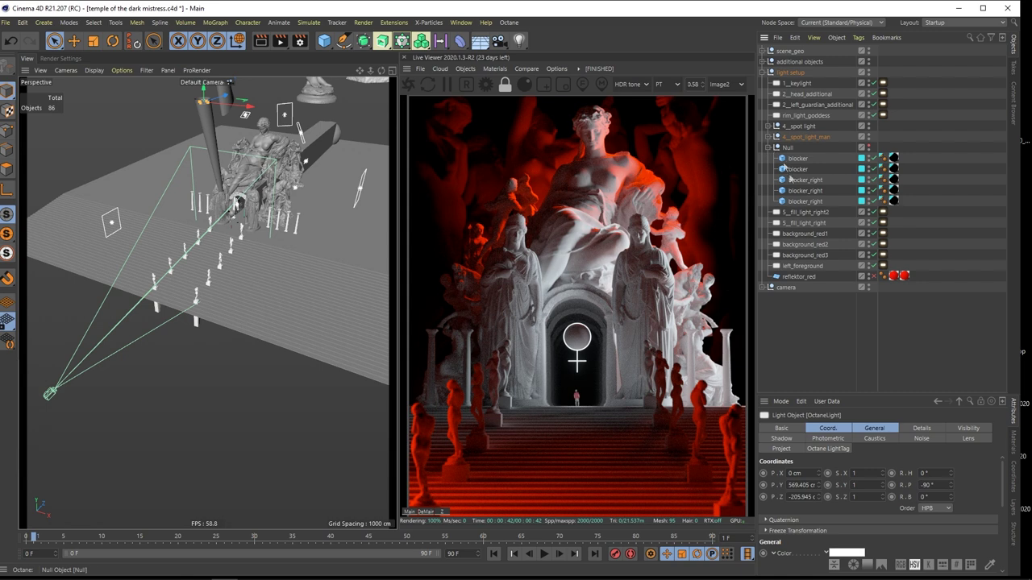
left_click(769, 149)
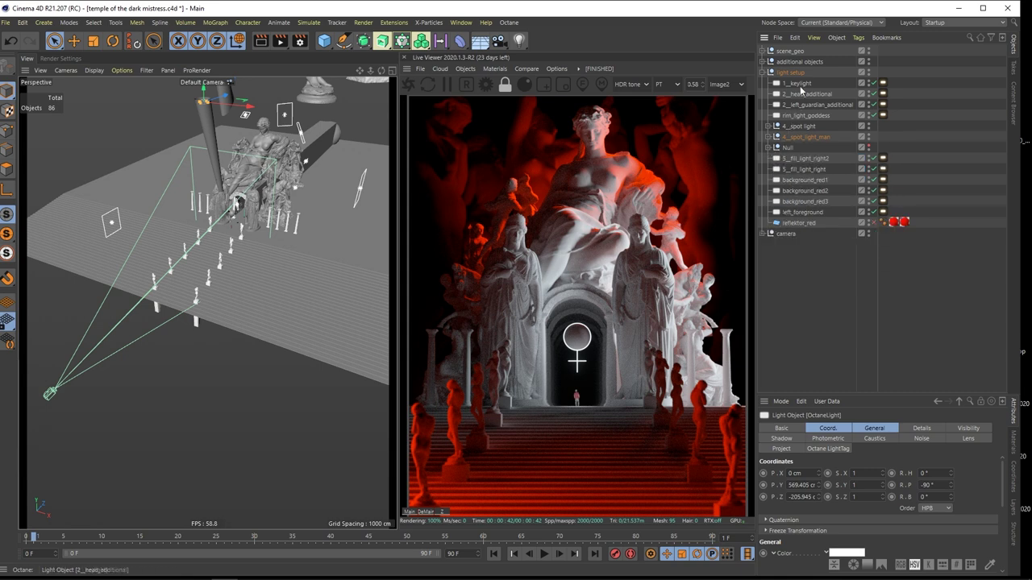
left_click(763, 73)
Expand the additional objects null and examine its female sign group up close in front of the archway
left_click(762, 62)
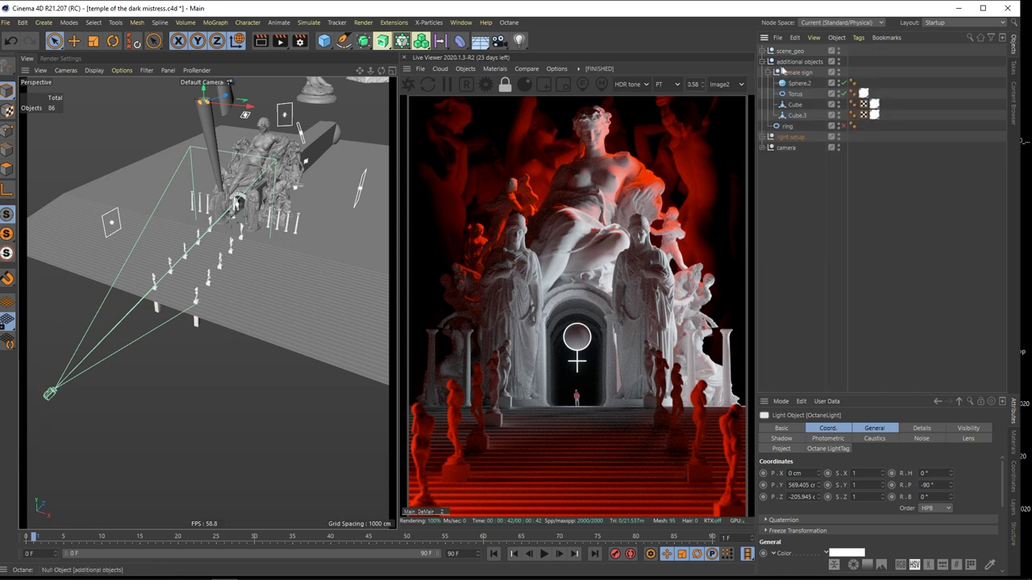
left_click(795, 65)
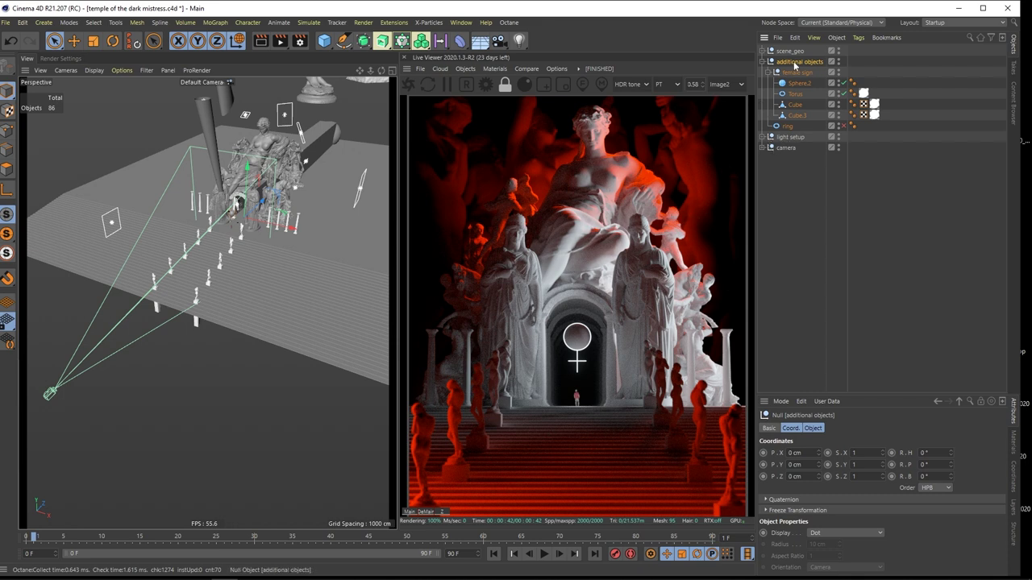
left_click_drag(222, 179, 236, 220, "alt")
scroll(231, 229, "up", 5)
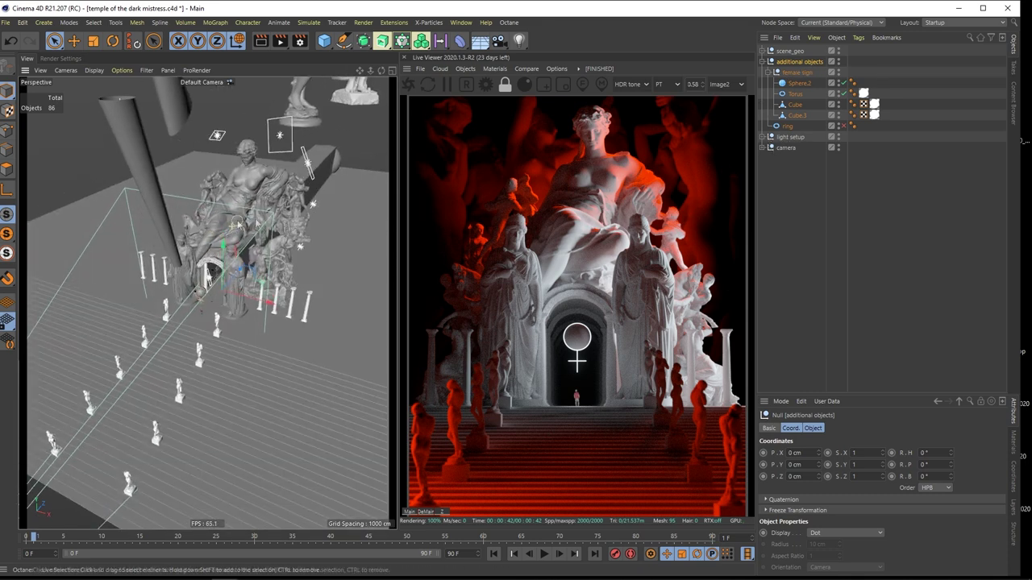
left_click(794, 73)
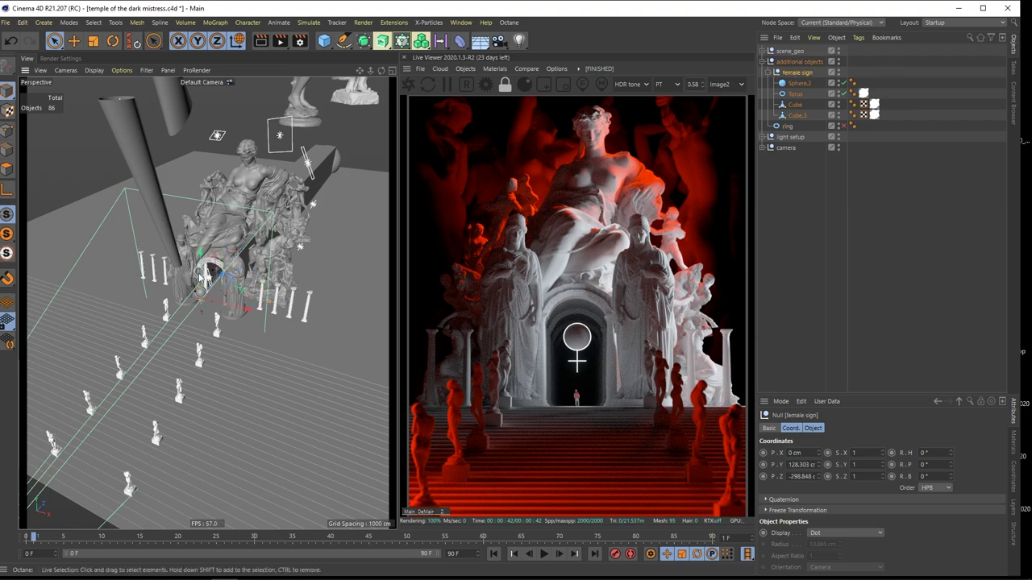
key("o")
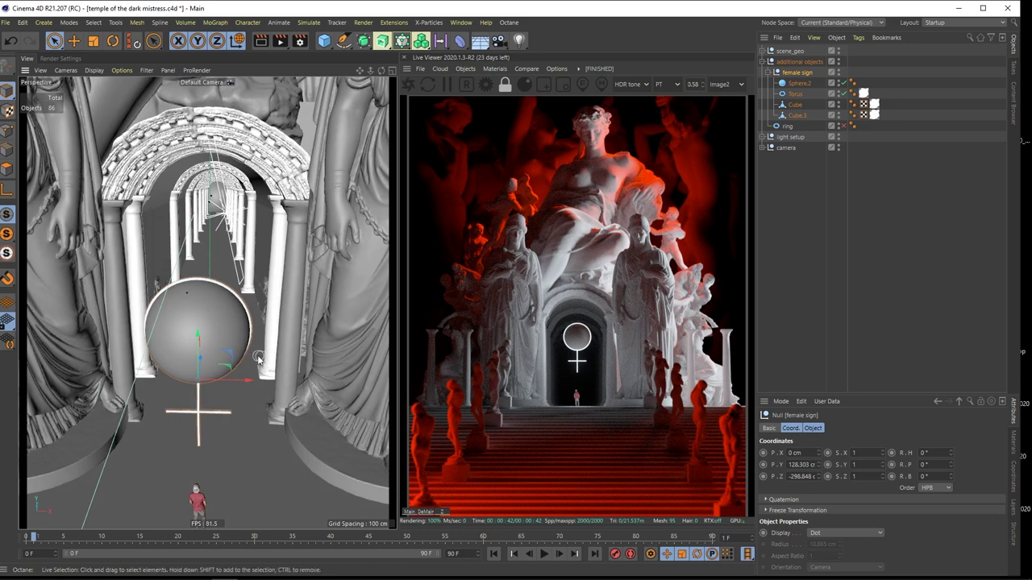
Select the Torus of the female sign and examine it in front of the archway from close up and farther back
left_click(795, 93)
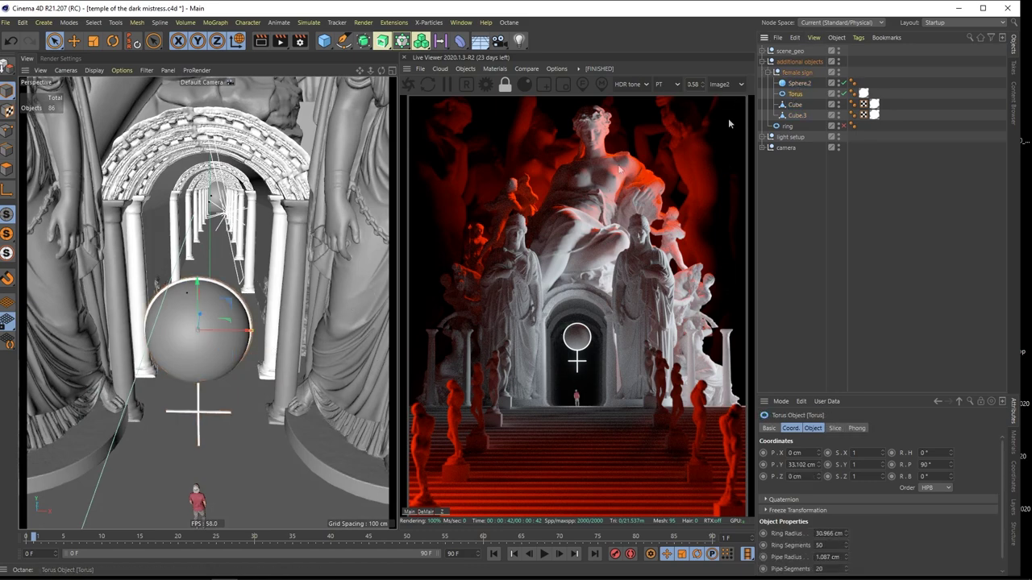
key("o")
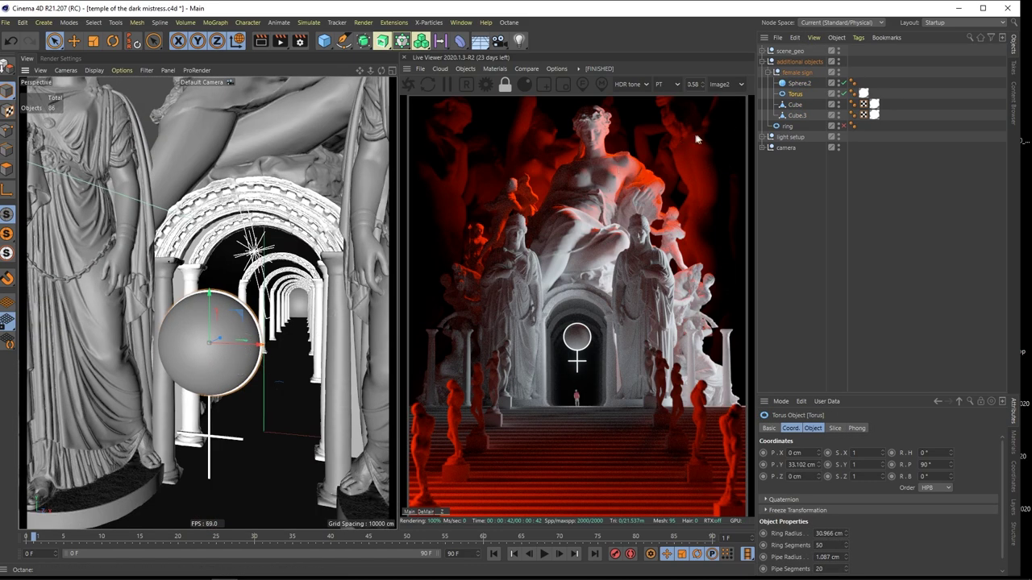
left_click(844, 94)
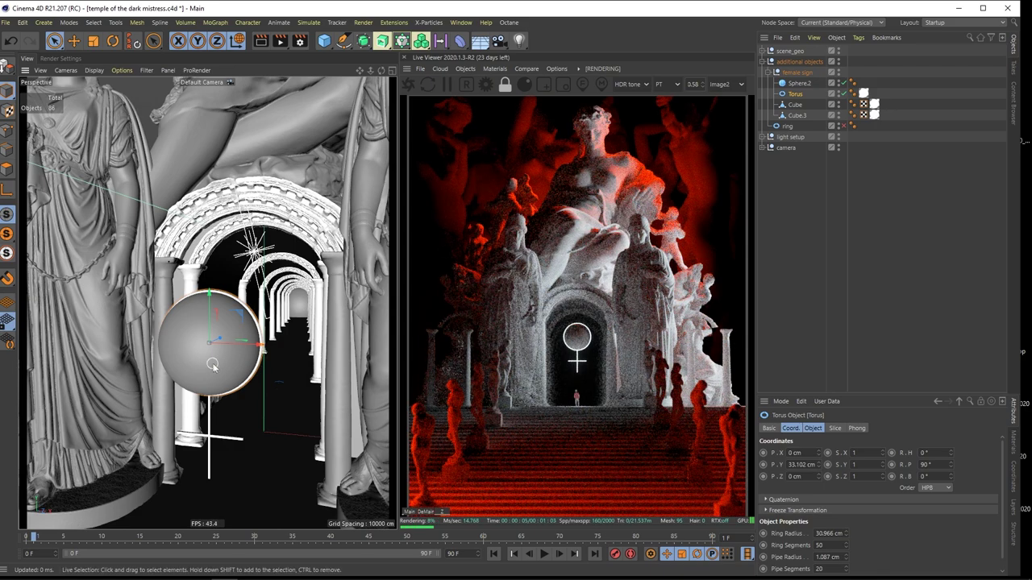
scroll(208, 363, "down", 5)
mouse_move(208, 364)
left_mouse_down("alt")
mouse_move(227, 363)
mouse_move(217, 364)
left_mouse_up("alt")
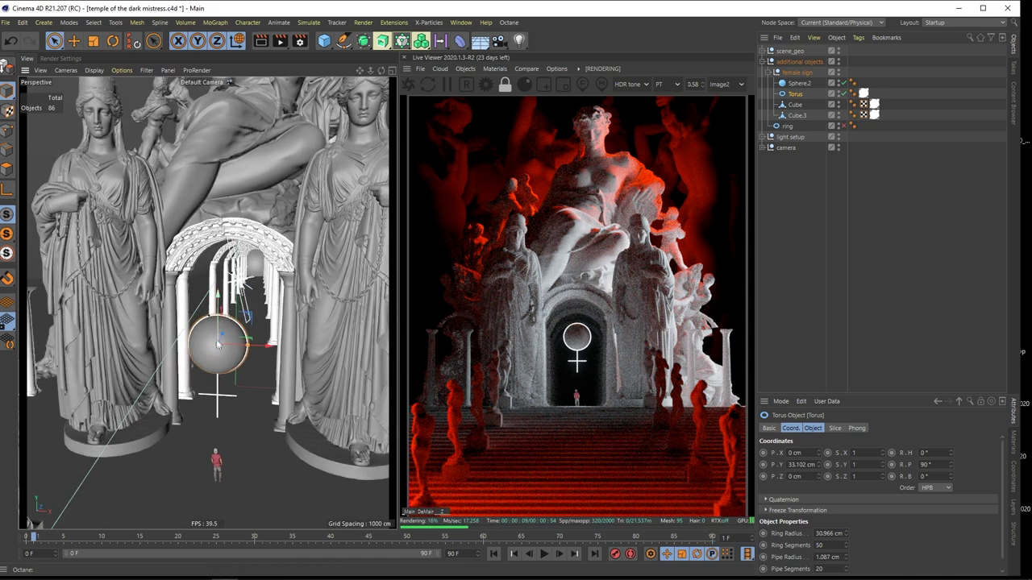
scroll(224, 346, "up", 3)
scroll(224, 347, "down", 2)
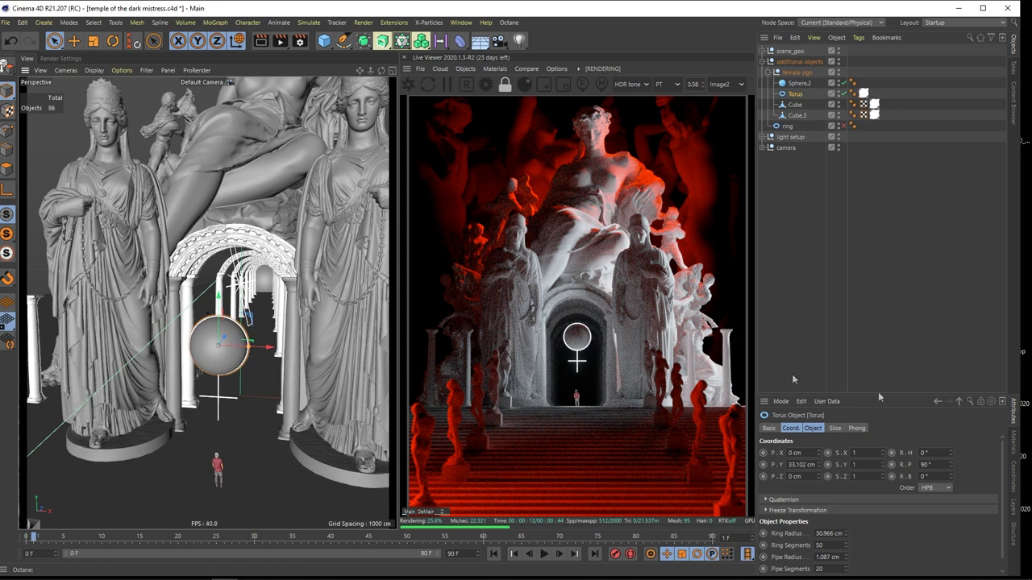
Open the white glowing OctDiffuse6 material, inspect its emission shader settings and close the Material Editor
left_click(1013, 449)
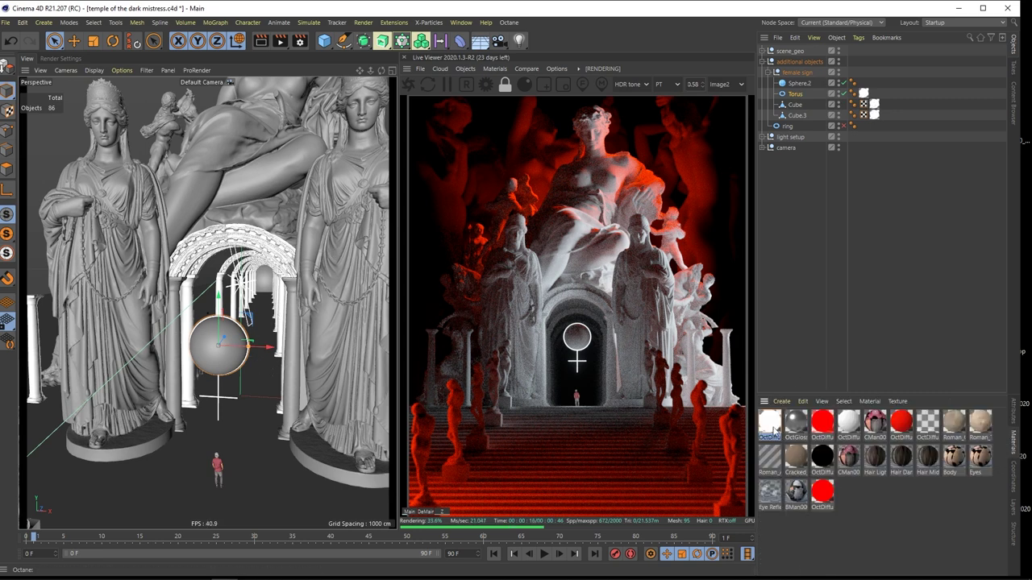
double_click(771, 425)
left_click(190, 307)
left_click(367, 114)
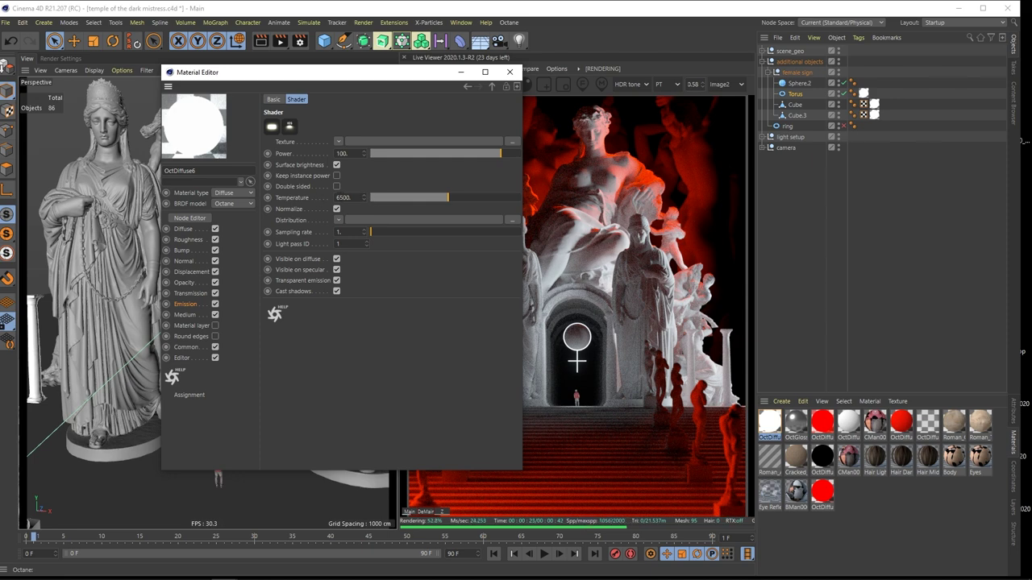
left_click(509, 72)
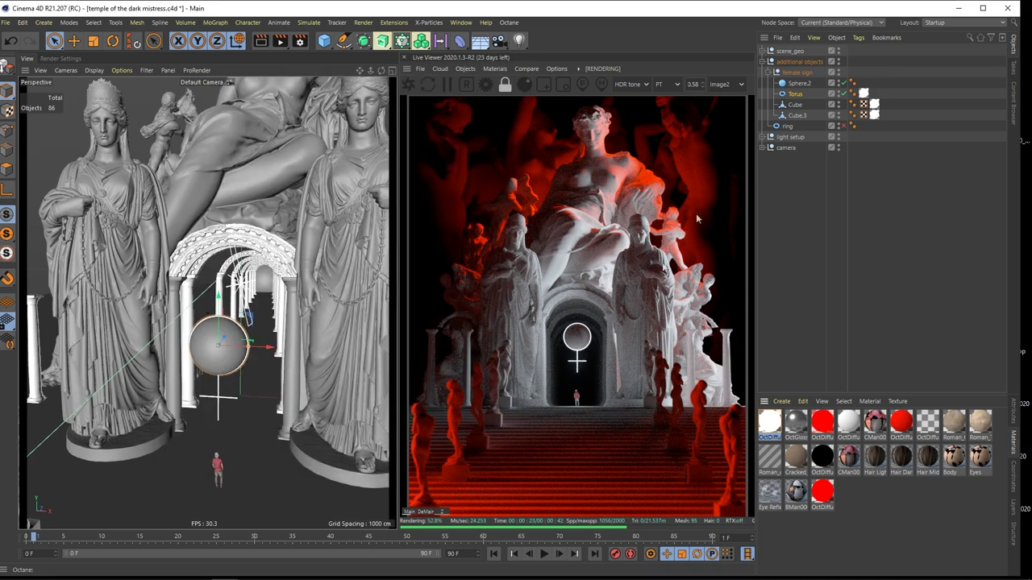
Enable the ring around the seated goddess's head to preview it in the render, delete it and collapse the additional objects null
left_click(767, 74)
left_click(787, 85)
middle_click_drag(229, 153, 196, 403, "alt")
right_click_drag(194, 186, 213, 185, "alt")
scroll(214, 183, "up", 1)
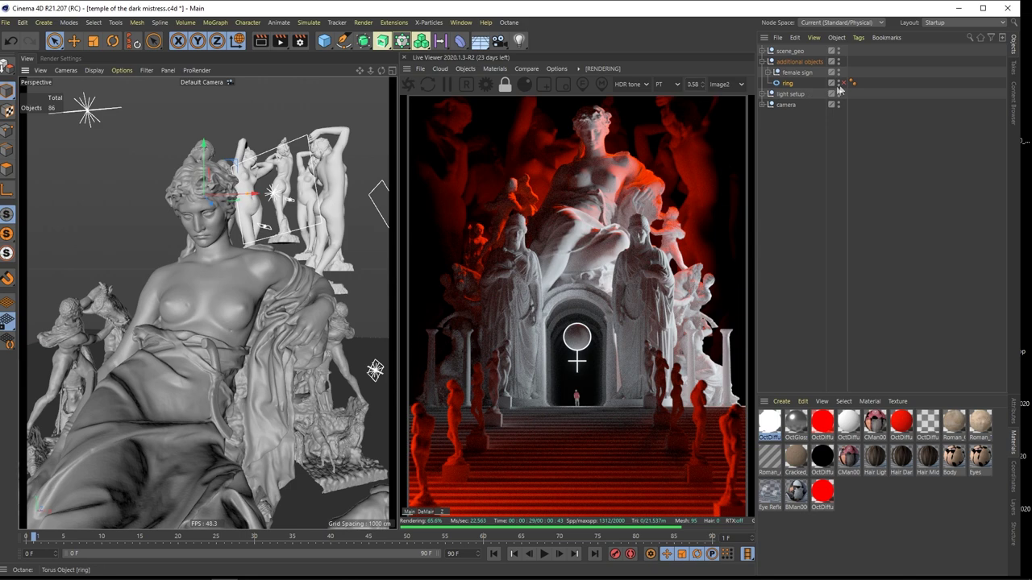
left_click(843, 83)
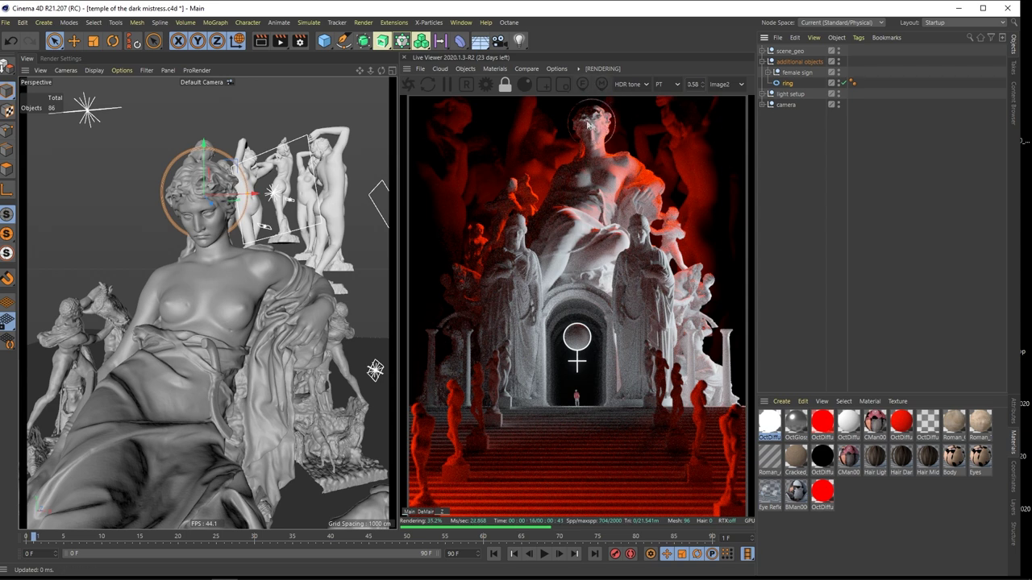
key("Delete")
left_click(760, 62)
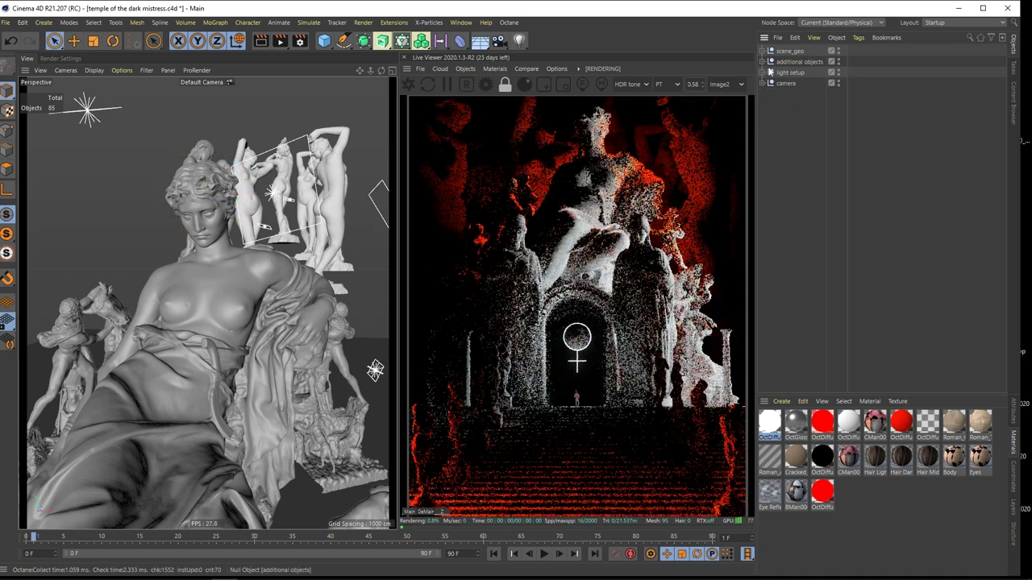
Expand and select the scene_geo null and examine the temple geometry from a distance
left_click(761, 51)
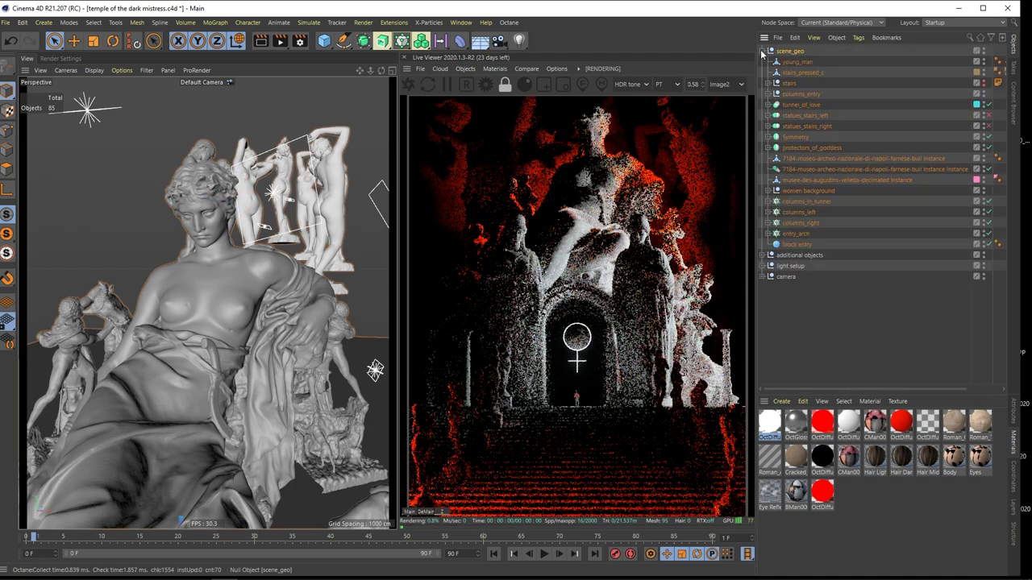
right_click_drag(318, 310, 145, 329, "alt")
left_click_drag(339, 250, 281, 275, "alt")
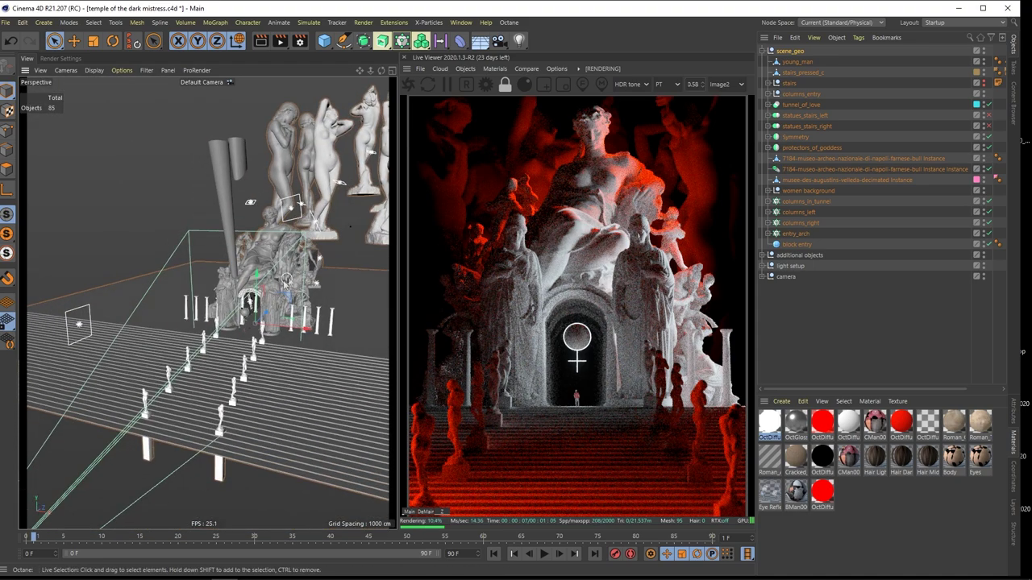
Select the young_man object and examine the figure up close from several sides and from farther back in front of the tunnel
right_click_drag(279, 284, 297, 280, "alt")
left_click(798, 62)
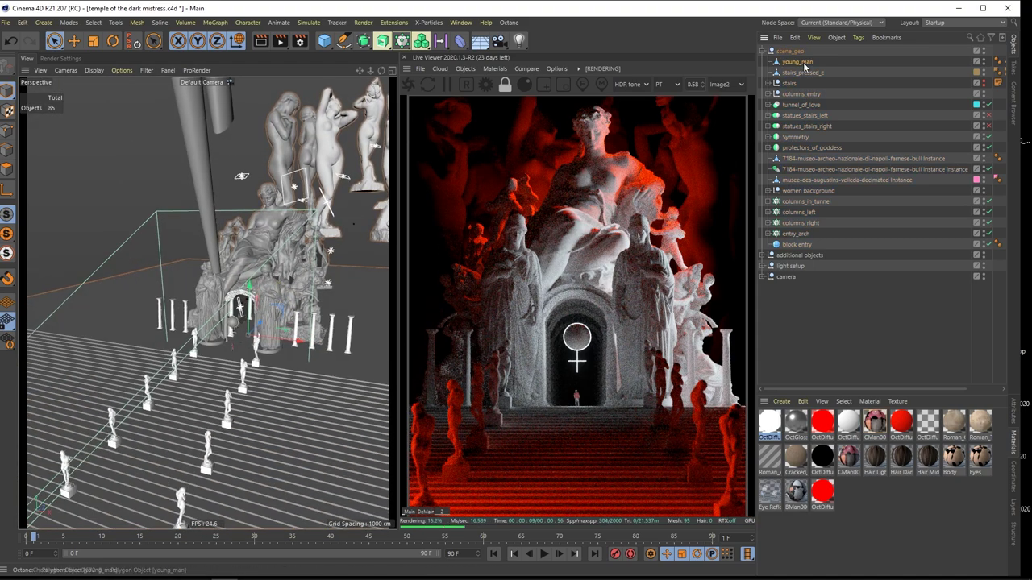
right_click_drag(226, 348, 301, 337, "alt")
scroll(300, 336, "up", 8)
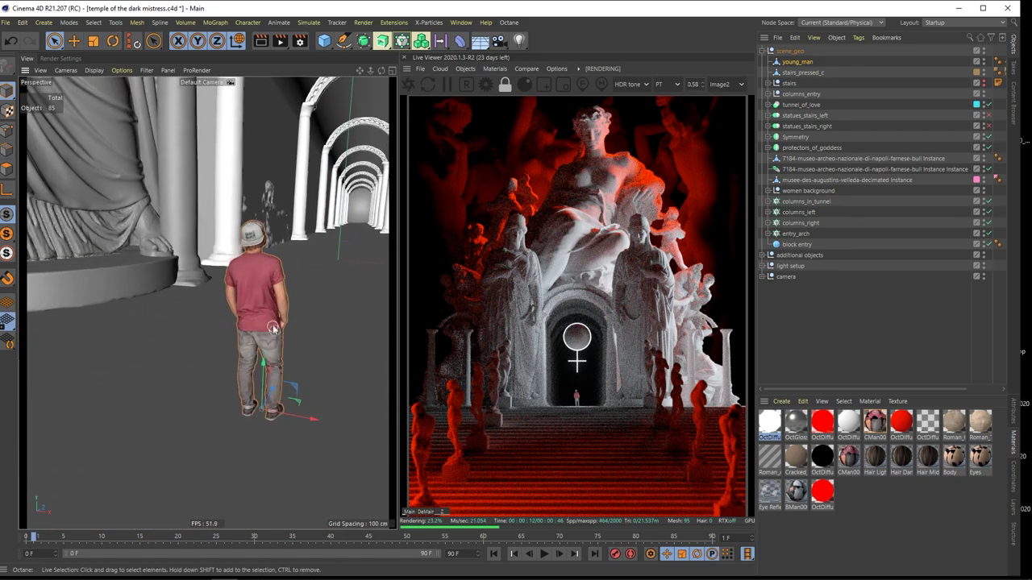
left_click_drag(247, 319, 137, 312, "alt")
left_click_drag(282, 311, 165, 302, "alt")
scroll(312, 293, "up", 5)
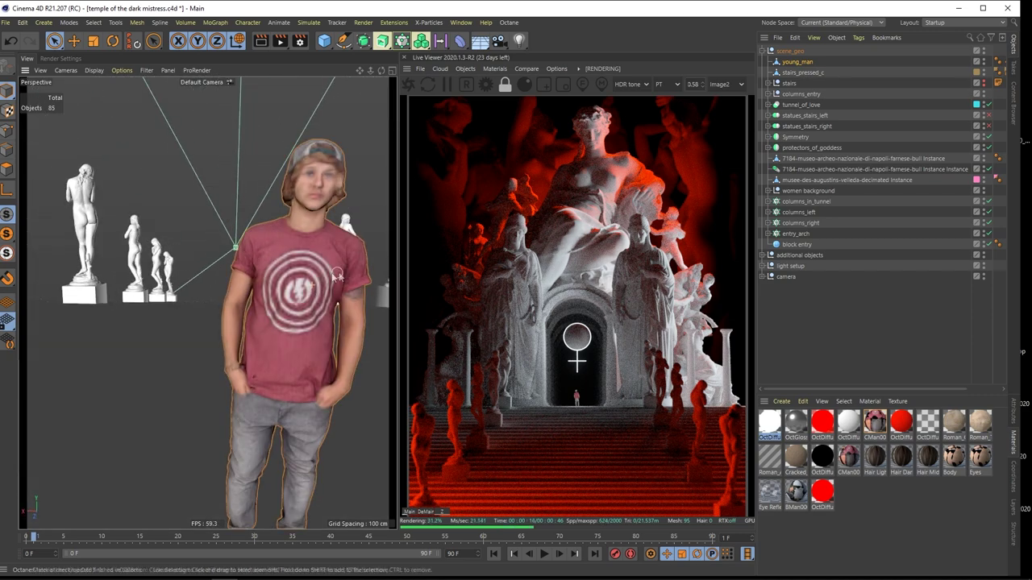
middle_click_drag(298, 263, 285, 292, "alt")
left_click_drag(285, 289, 86, 350, "alt")
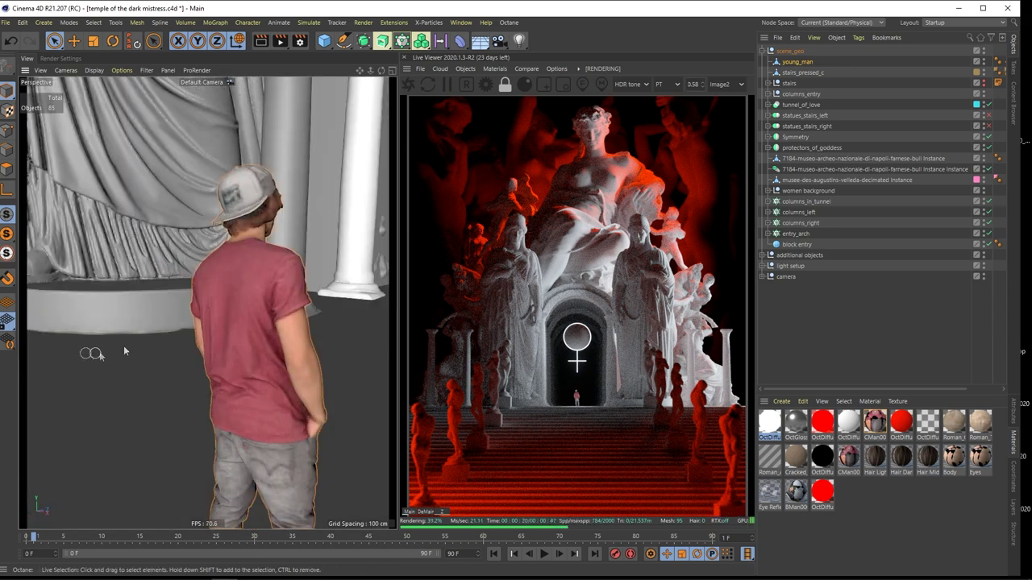
scroll(149, 348, "down", 4)
scroll(148, 349, "down", 3)
left_click_drag(151, 348, 260, 340, "alt")
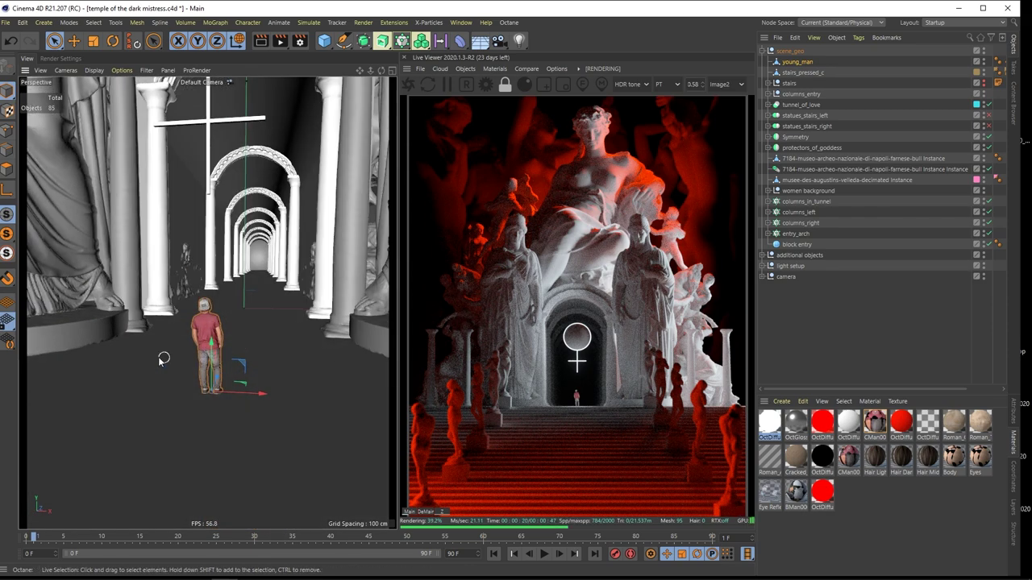
Search the preset library for people and open the 3D People [Medium Resolution] folder
left_click(1012, 92)
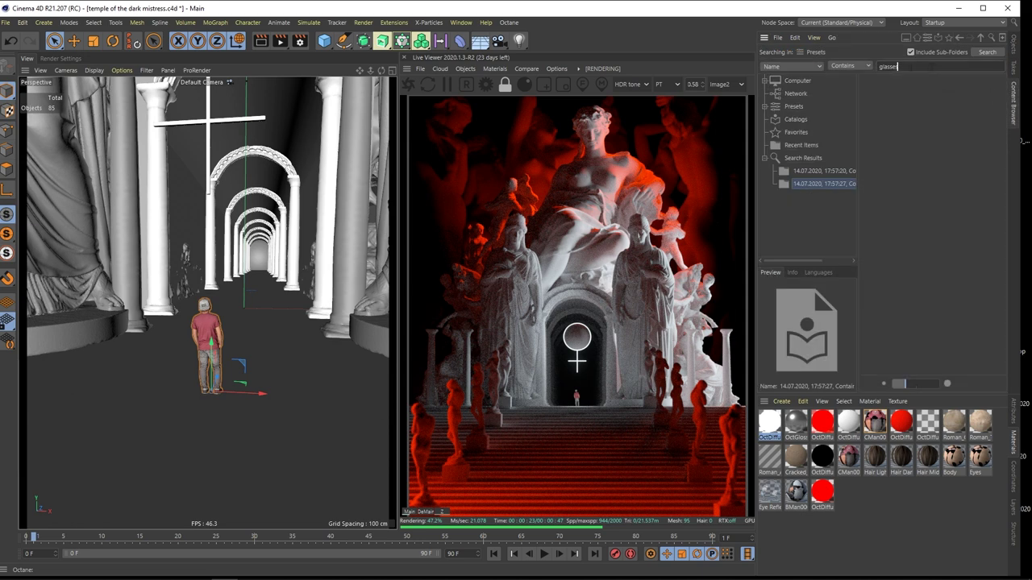
type("people")
key("Return")
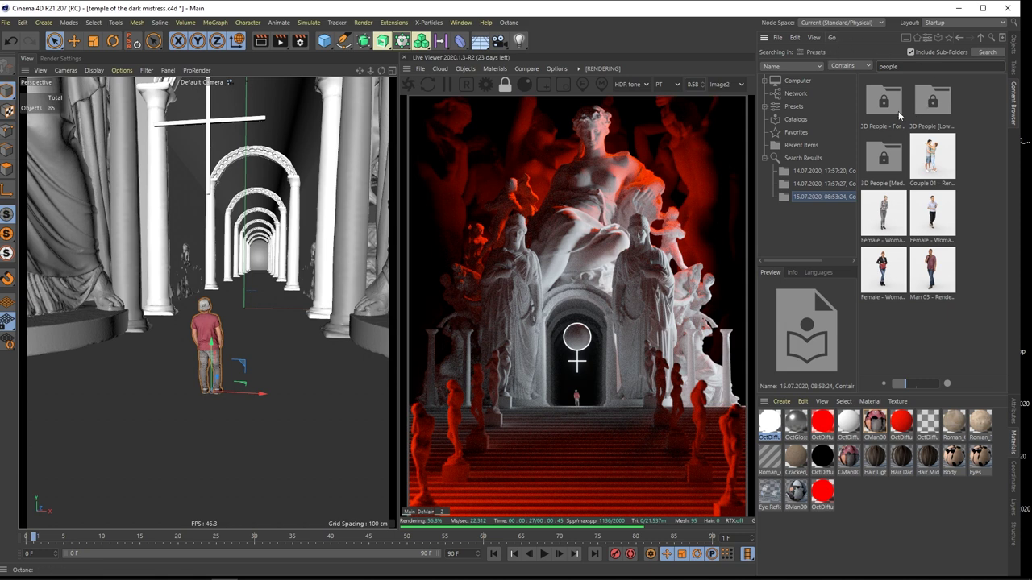
double_click(885, 161)
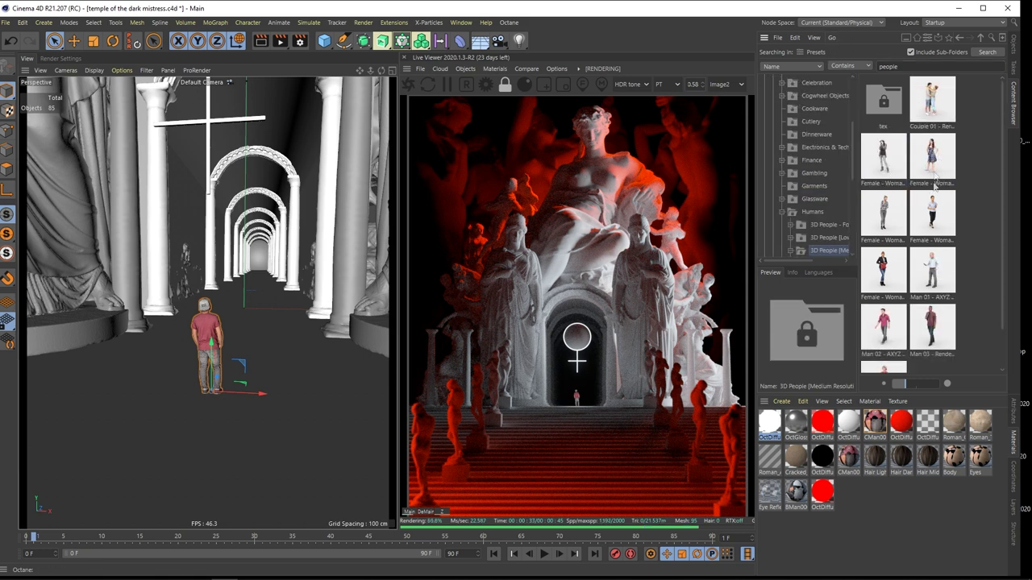
Enlarge the thumbnails, browse the people models down to Teenager 01 - AXYZ Design, and return to the scene's object list
scroll(935, 266, "down", 1)
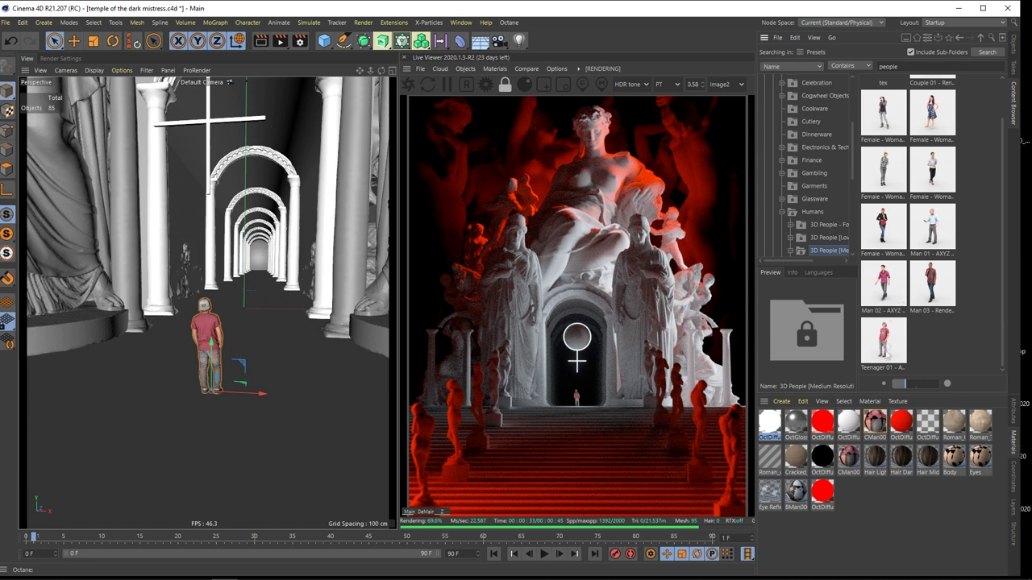
left_click_drag(901, 384, 933, 384)
scroll(993, 181, "down", 2)
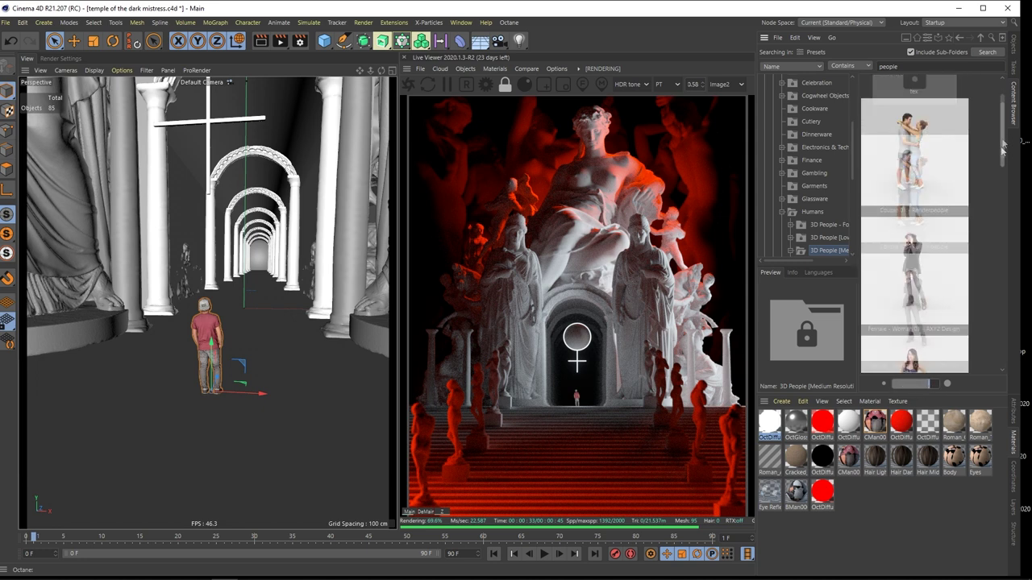
scroll(993, 181, "down", 9)
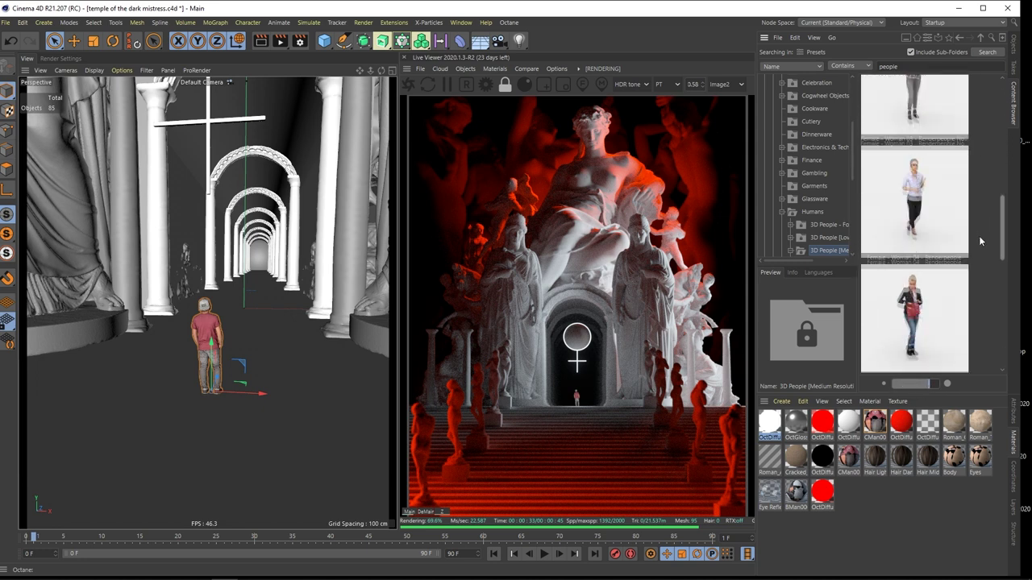
scroll(979, 262, "down", 8)
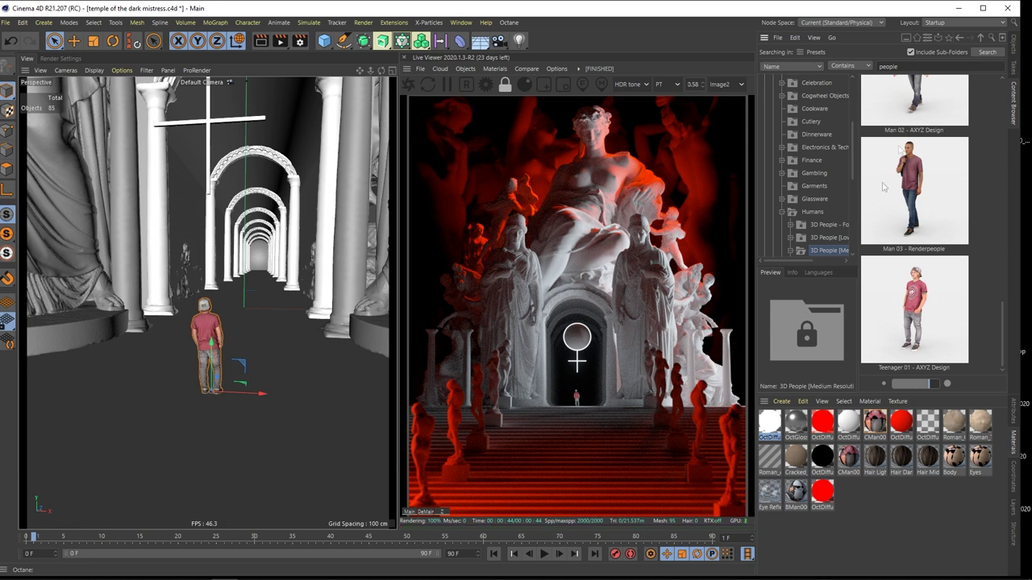
scroll(1003, 326, "up", 5)
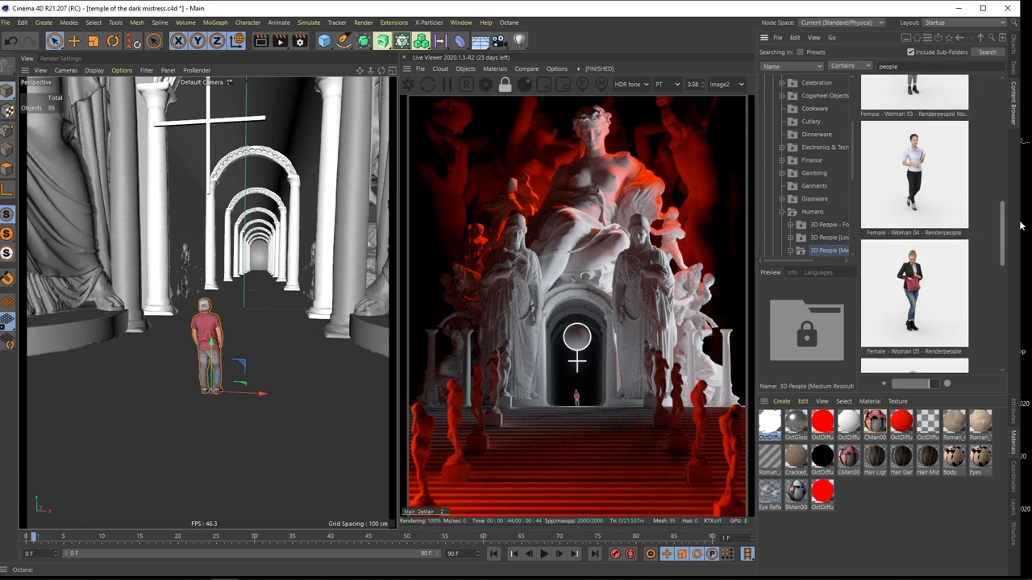
left_click(1015, 46)
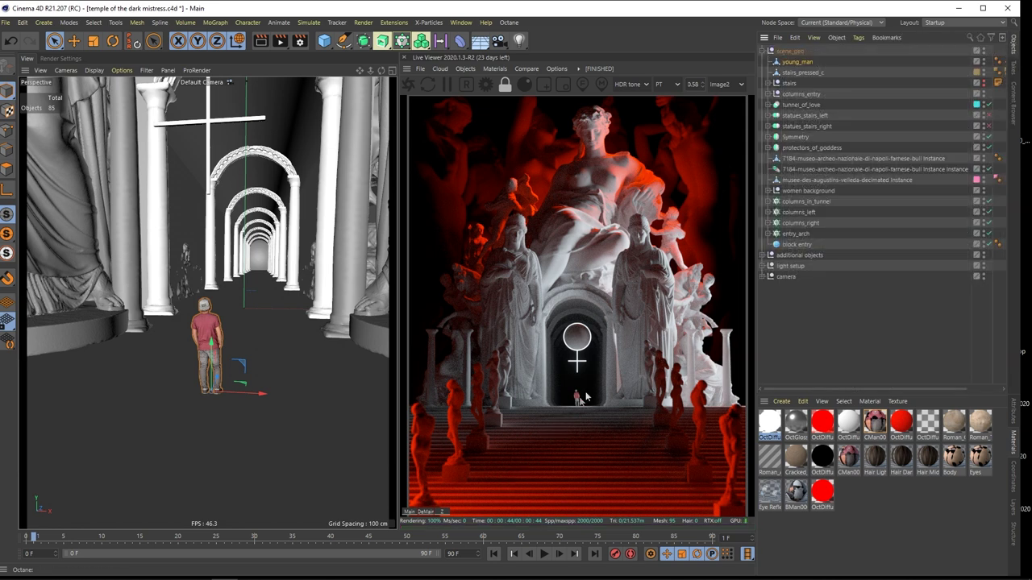
Select stairs_pressed_c and examine the full staircase in front of the temple, then select the stairs object
left_click(797, 73)
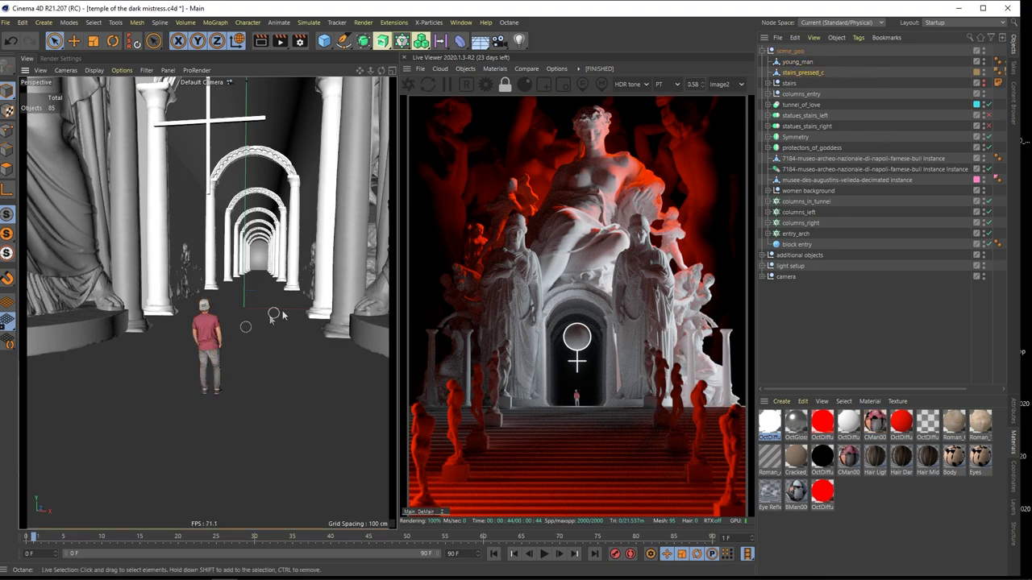
right_click_drag(284, 309, 198, 346, "alt")
left_click_drag(199, 349, 235, 337, "alt")
right_click_drag(235, 337, 232, 331, "alt")
left_click_drag(232, 331, 255, 324, "alt")
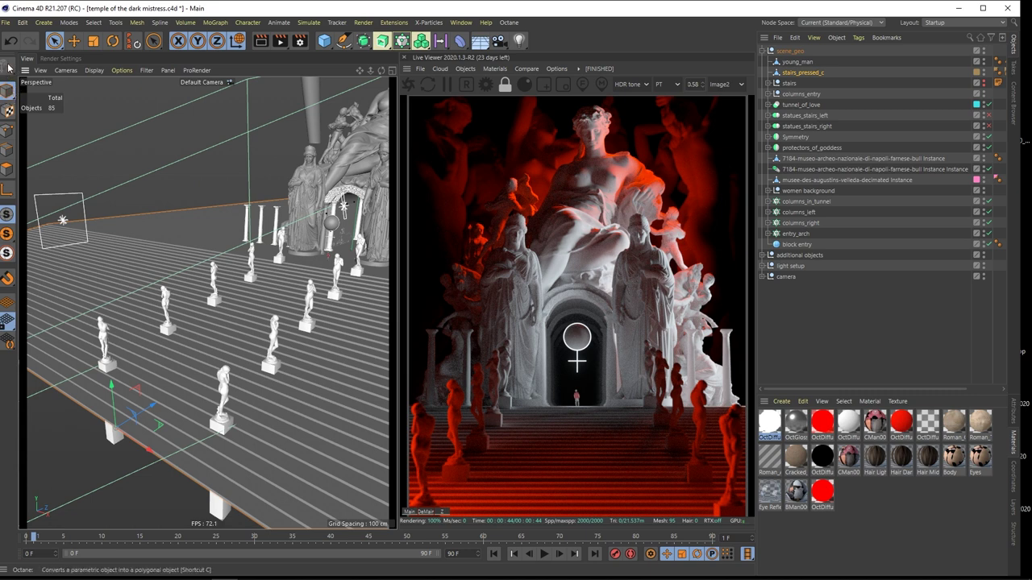
left_click(789, 83)
left_click(802, 329)
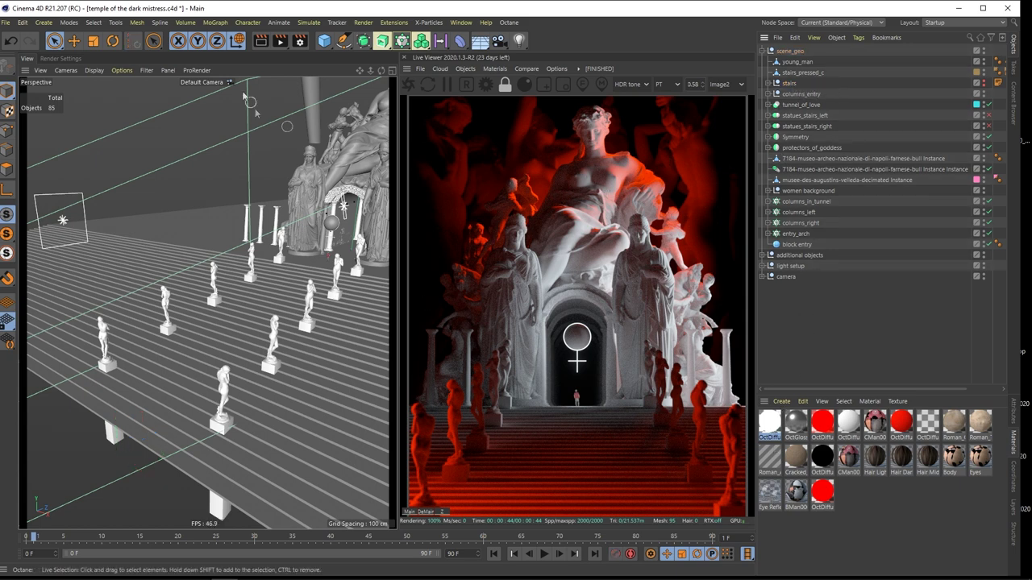
Create a new empty project
left_click(5, 22)
left_click(32, 37)
left_click(318, 180)
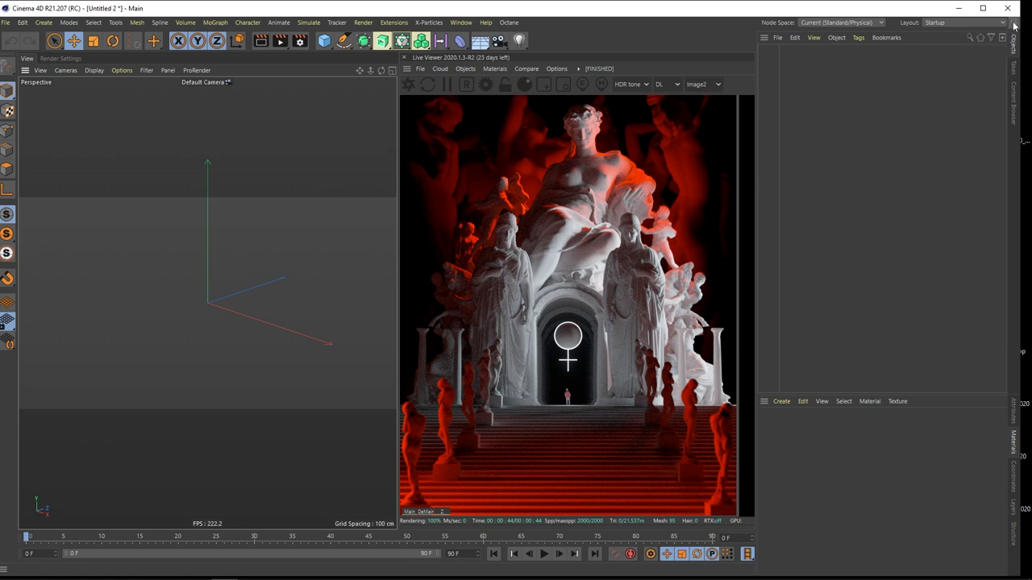
Search the preset library for stair and add the Straight Staircase to the scene
left_click(1014, 107)
left_click(887, 66)
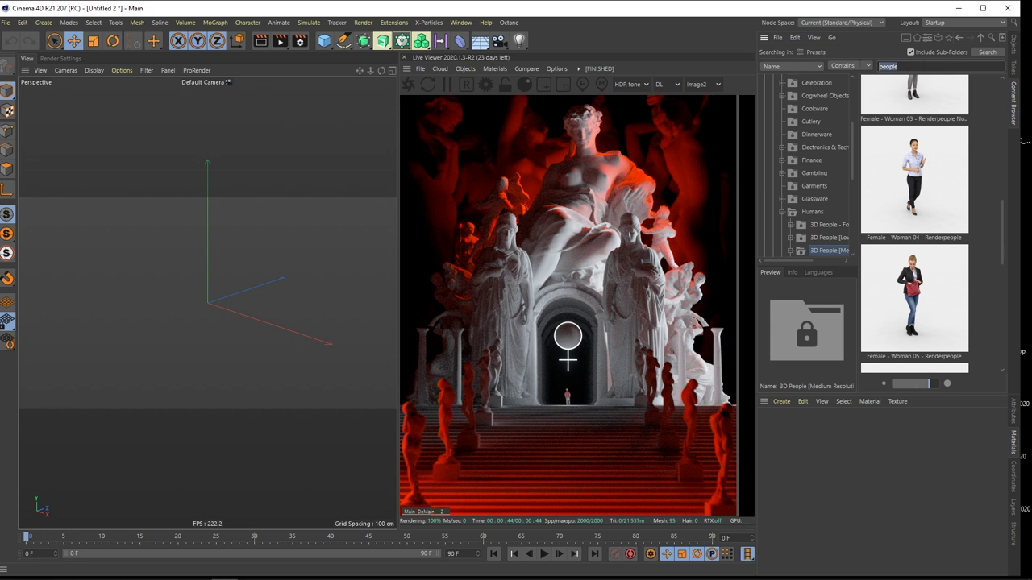
type("stair")
key("Return")
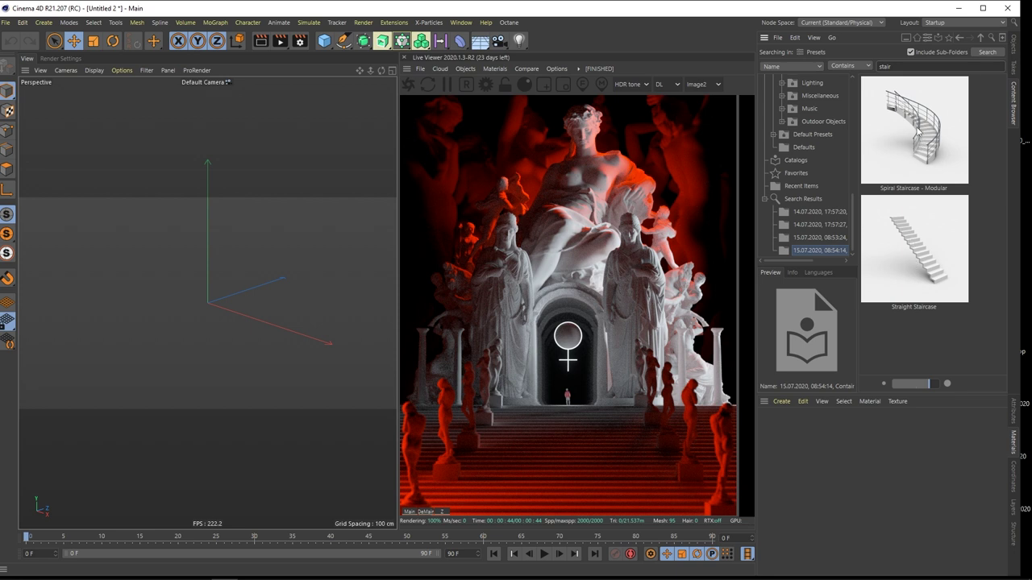
left_click_drag(922, 224, 872, 256)
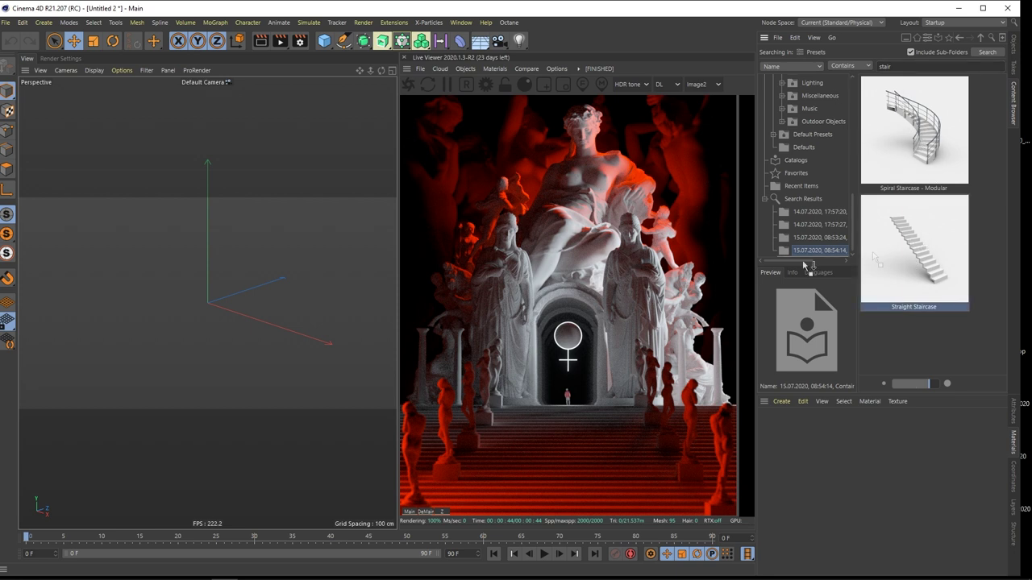
left_click_drag(209, 277, 211, 280)
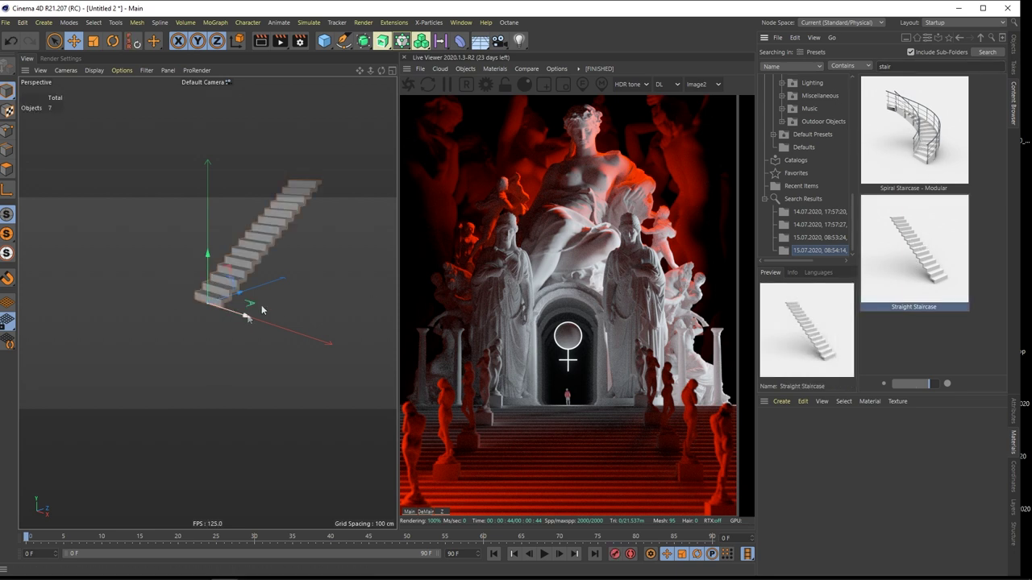
Show the Straight Staircase's user data attributes and set its Depth to 1278
left_click(1014, 46)
scroll(262, 256, "down", 3)
left_click_drag(230, 263, 253, 277, "alt")
scroll(230, 282, "up", 3)
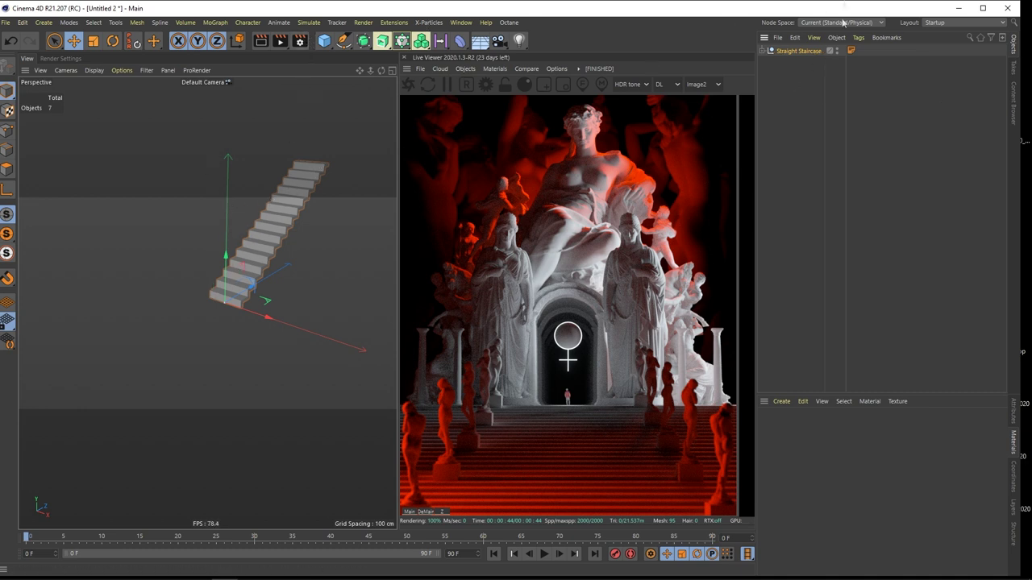
left_click(1013, 413)
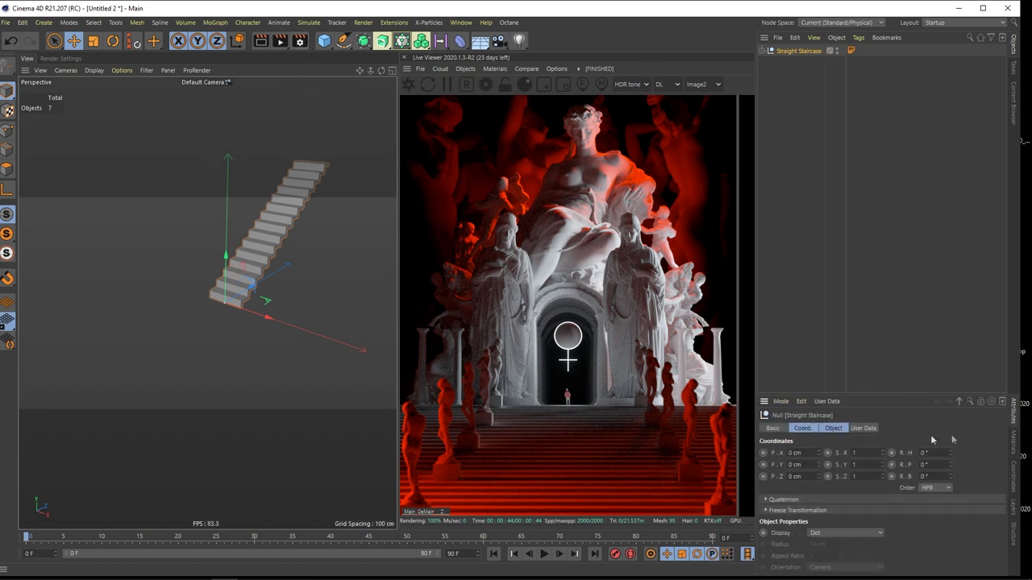
left_click_drag(866, 394, 866, 302)
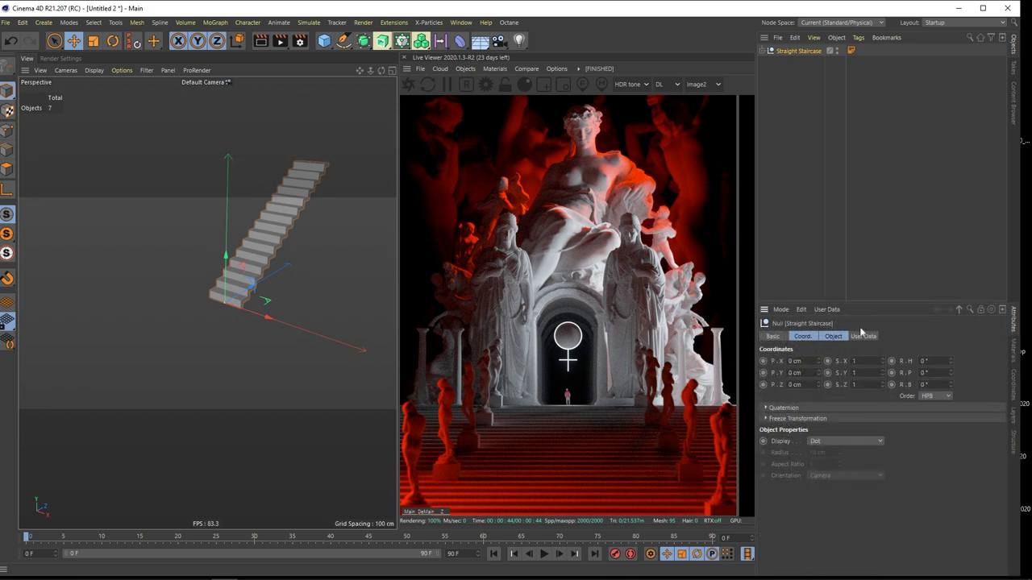
left_click(863, 336)
left_click_drag(842, 373, 790, 385)
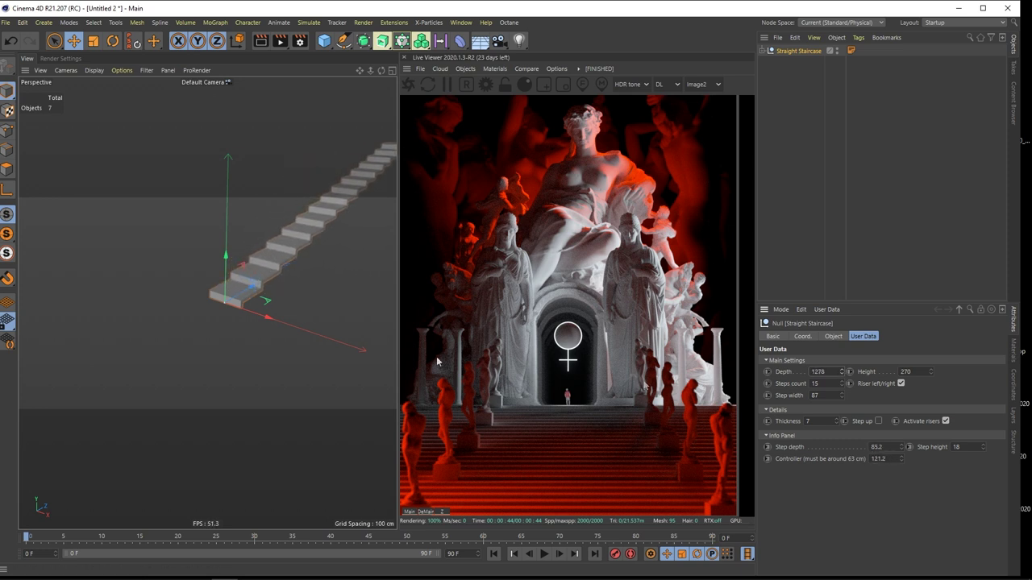
Set the Straight Staircase's Height to 230
middle_click_drag(282, 262, 268, 282, "alt")
left_click_drag(268, 282, 294, 285, "alt")
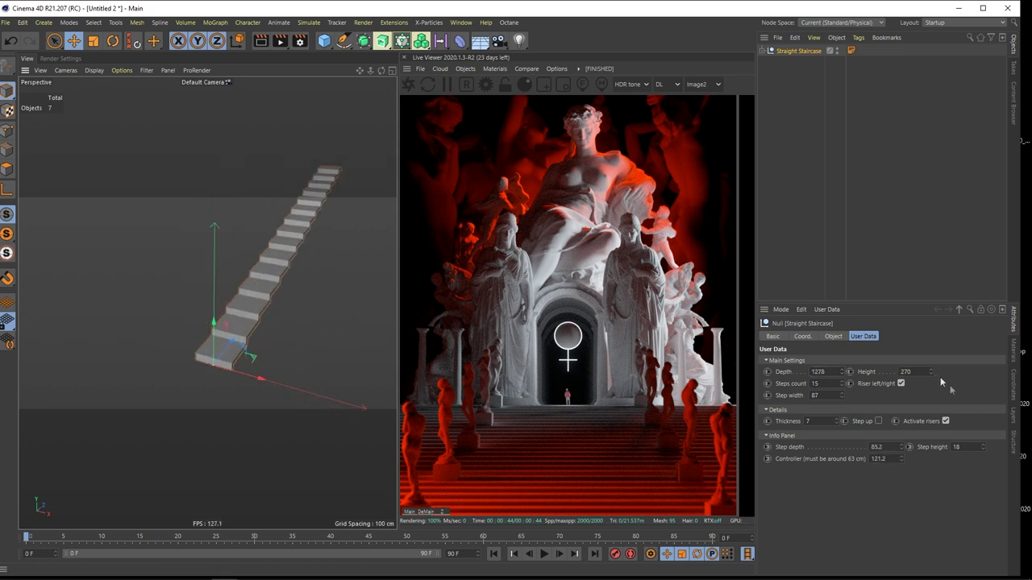
mouse_move(930, 370)
left_mouse_down()
mouse_move(930, 335)
mouse_move(931, 371)
left_mouse_up()
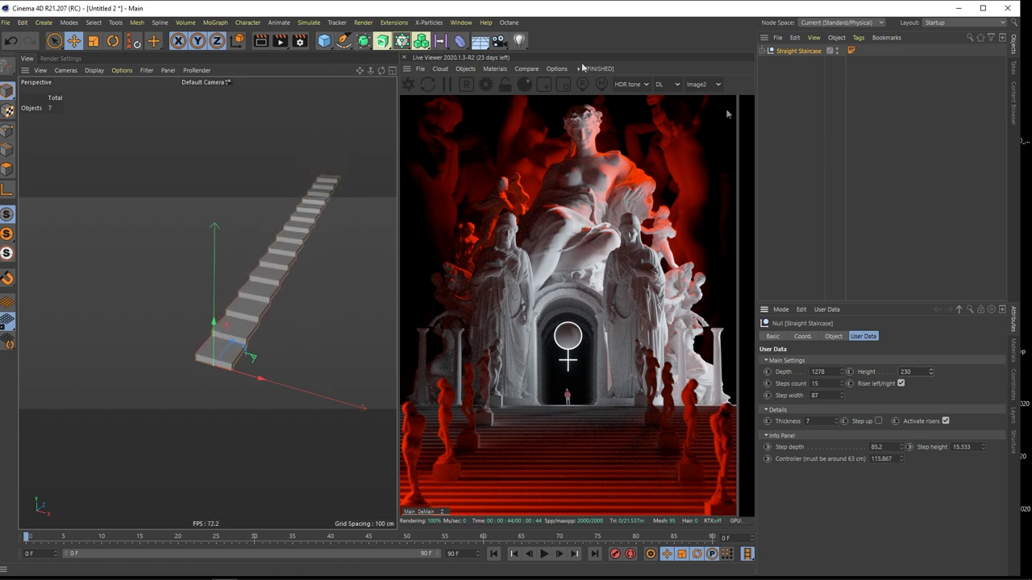
Search the preset library for people and add the Female - Woman 04 - Renderpeople model at the foot of the staircase
left_click(1012, 98)
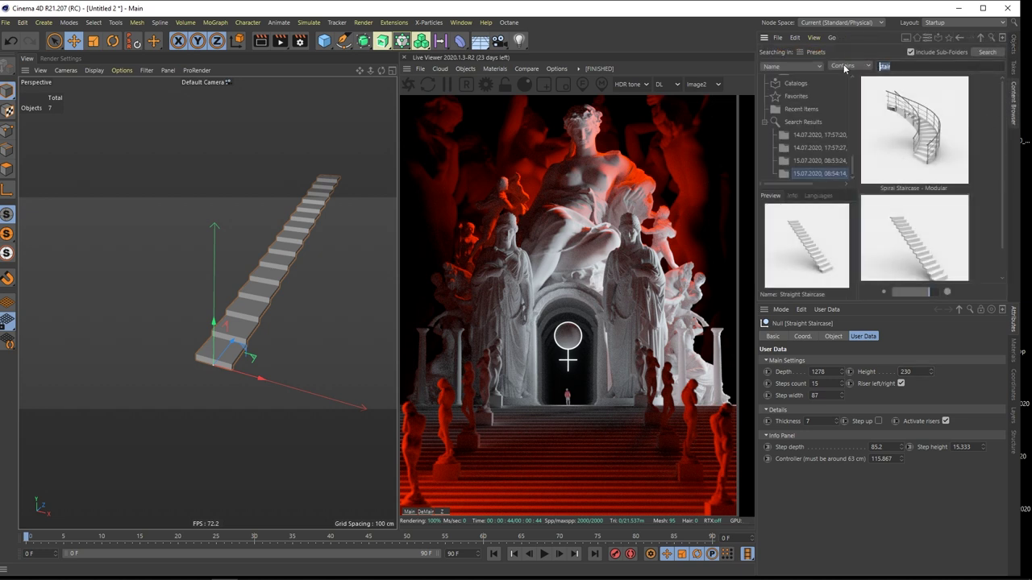
key("Return")
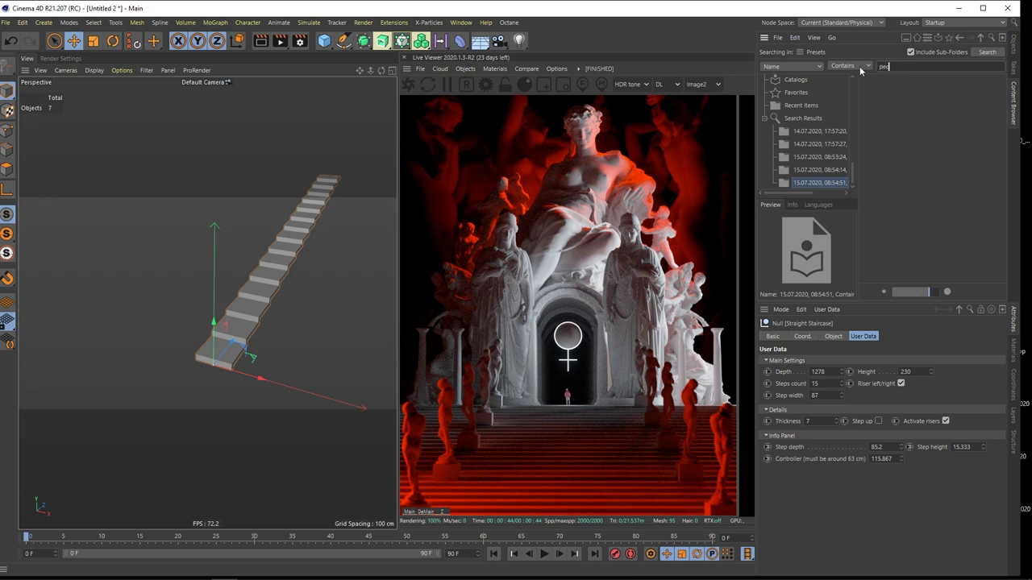
key("Return")
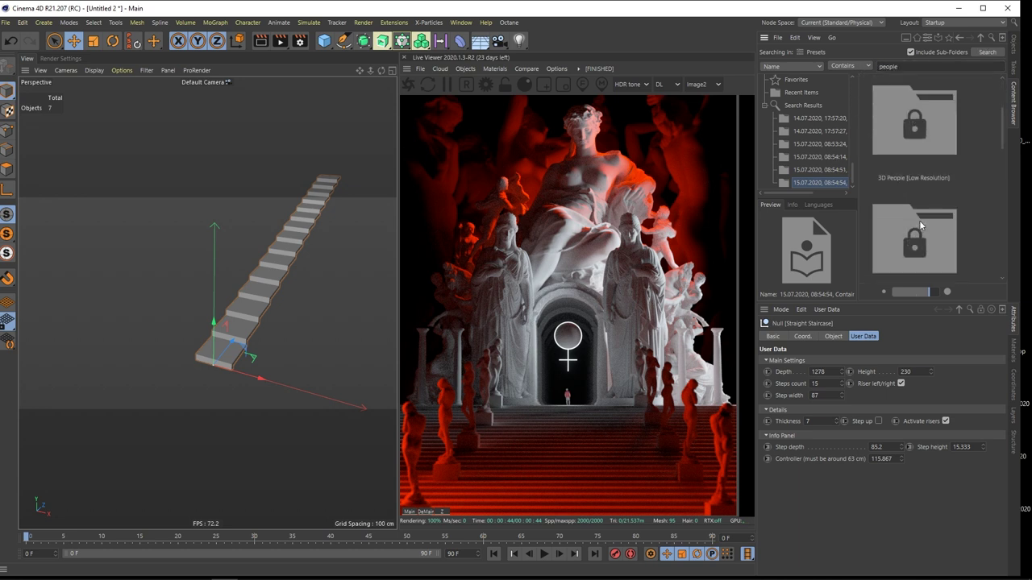
left_click_drag(923, 294, 912, 296)
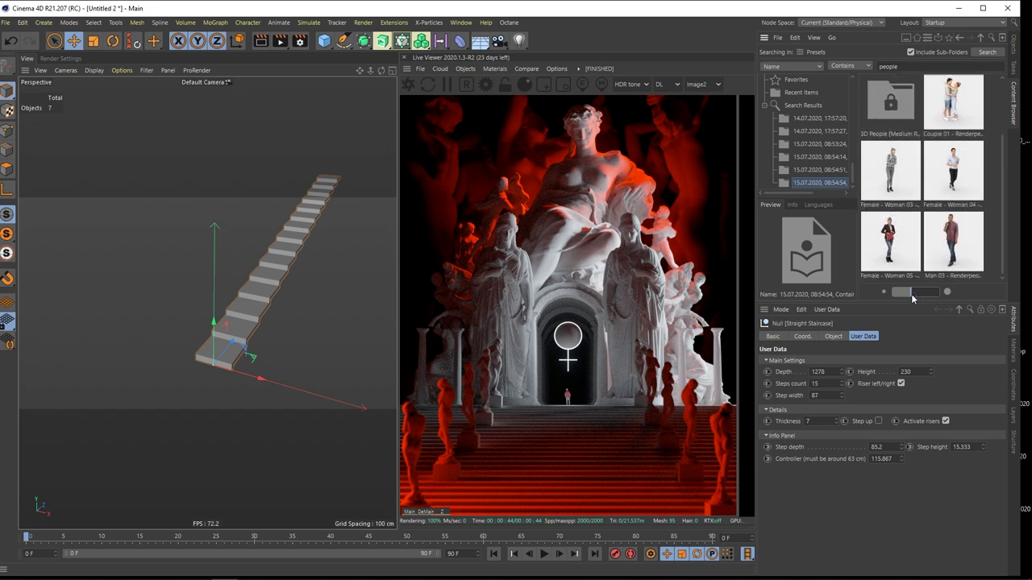
left_click_drag(948, 181, 947, 184)
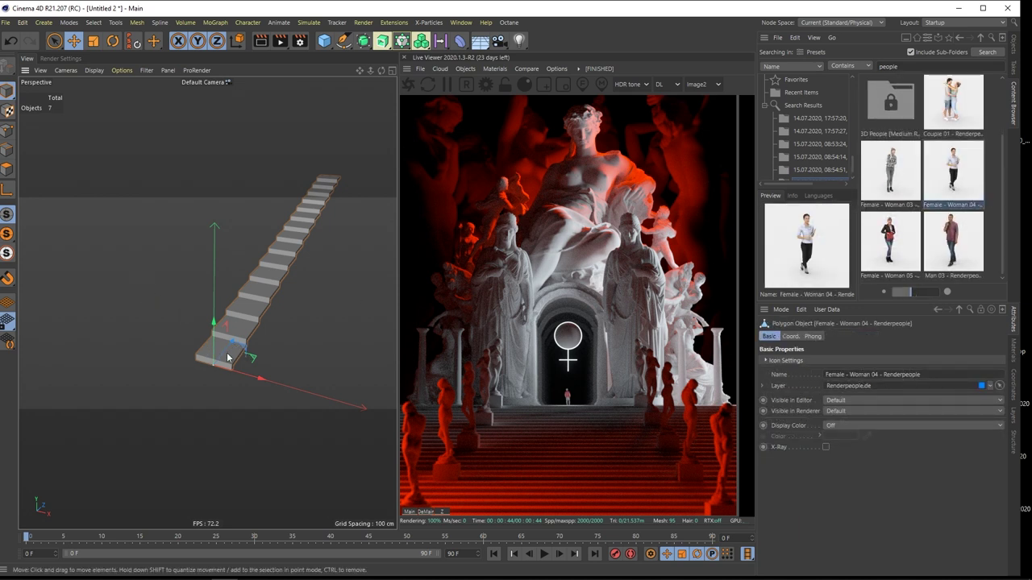
left_click(1014, 53)
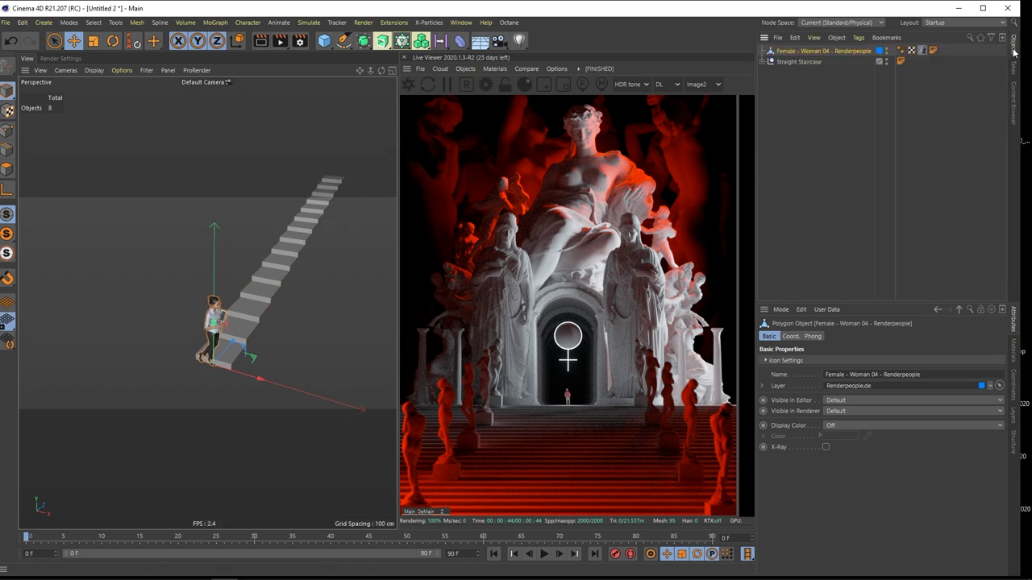
Rotate the woman so she faces up the staircase, then select the staircase
left_click_drag(230, 348, 270, 358, "alt")
left_click(113, 41)
left_click(11, 41)
left_click_drag(199, 374, 255, 365)
left_click_drag(254, 311, 272, 282, "alt")
left_click(272, 282)
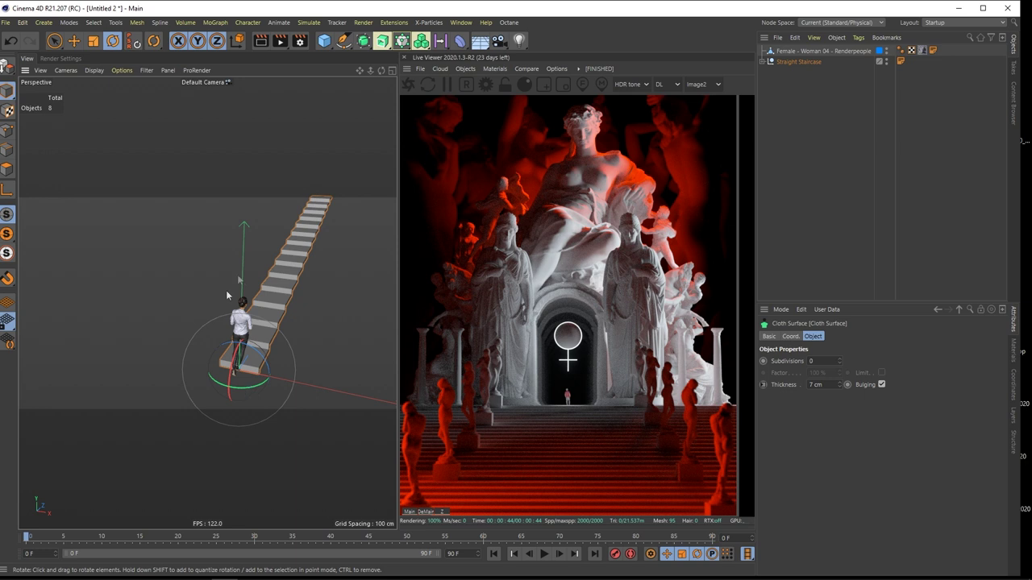
Set the Straight Staircase's Steps count to 40 and its Step width to 917
left_click_drag(263, 339, 229, 340, "alt")
scroll(232, 339, "up", 4)
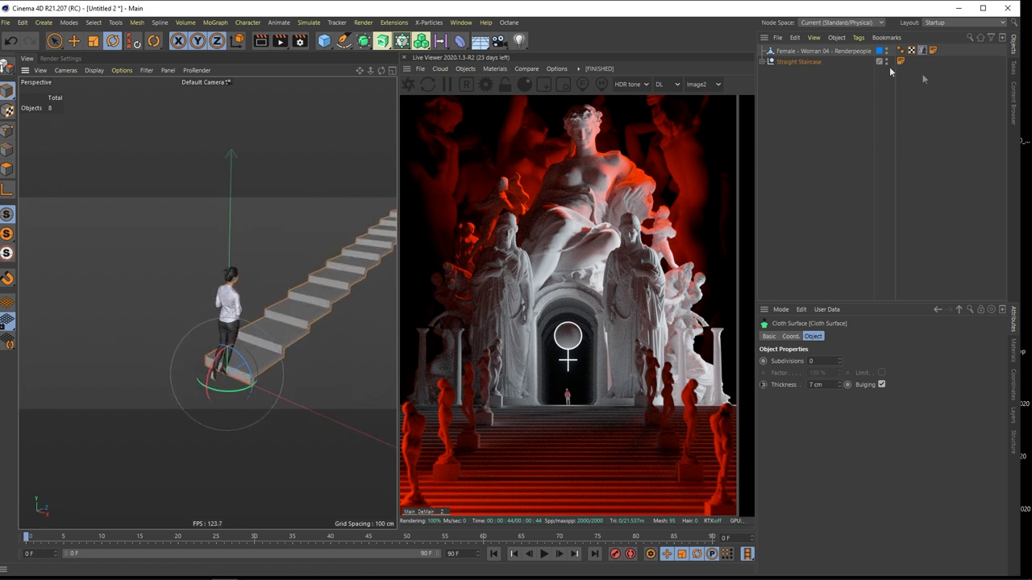
left_click(813, 64)
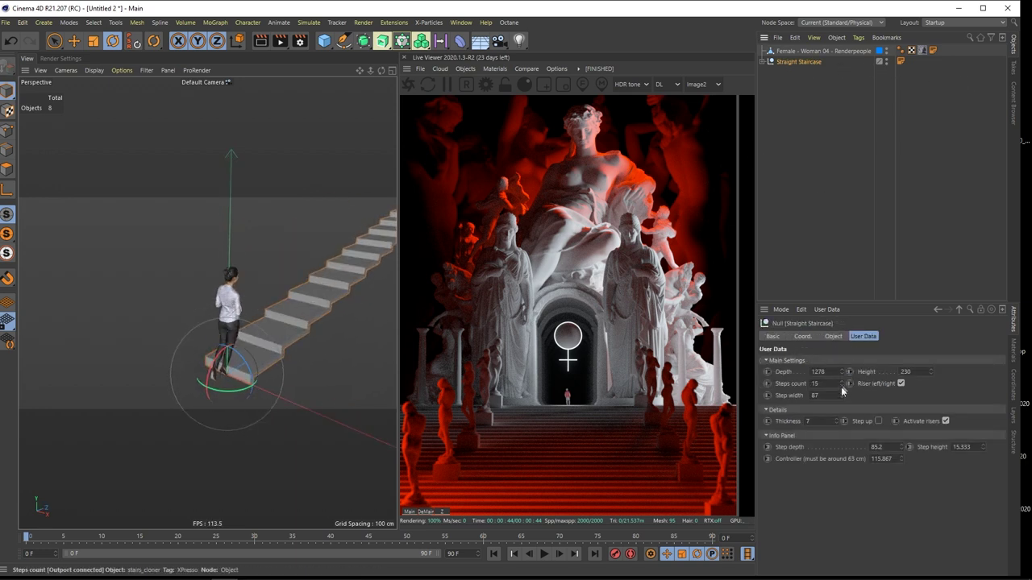
left_click_drag(842, 384, 842, 364)
left_click_drag(265, 284, 291, 308, "alt")
left_click_drag(841, 397, 841, 299)
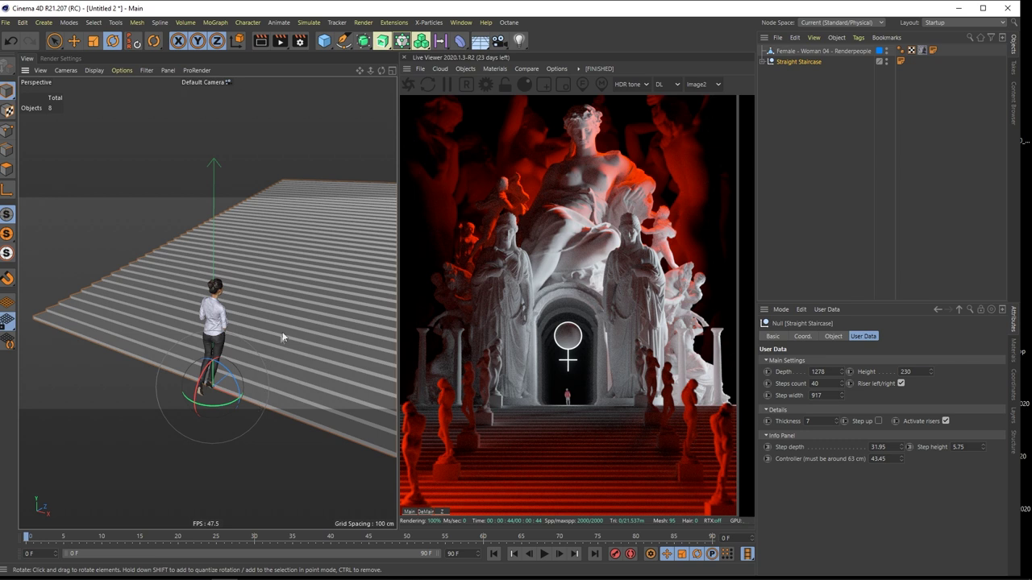
Widen the Straight Staircase further by setting its Step width to 3437
scroll(281, 334, "down", 4)
scroll(316, 260, "down", 5)
middle_click_drag(315, 261, 258, 275, "alt")
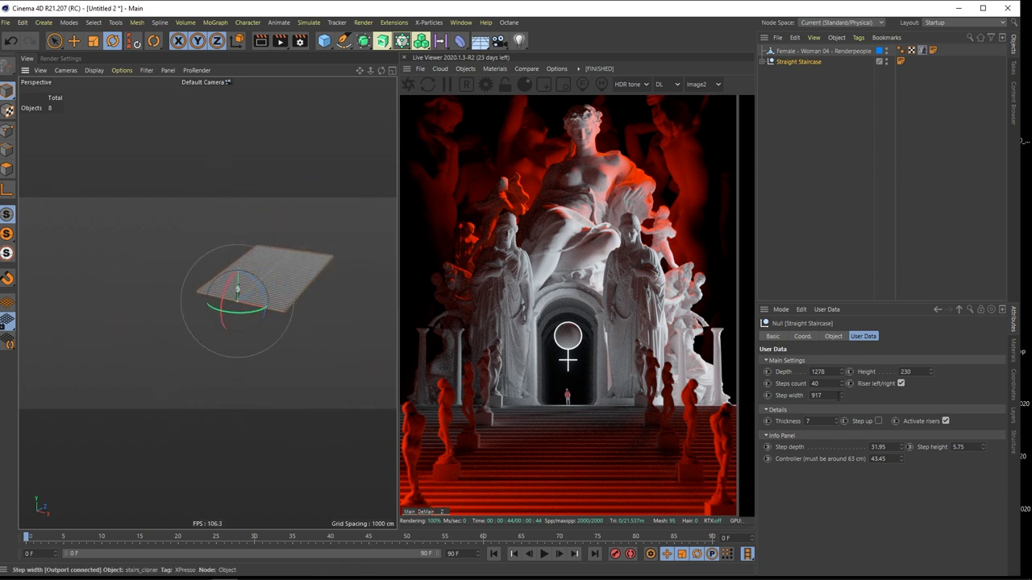
mouse_move(840, 395)
left_mouse_down()
mouse_move(840, 378)
mouse_move(841, 398)
left_mouse_up()
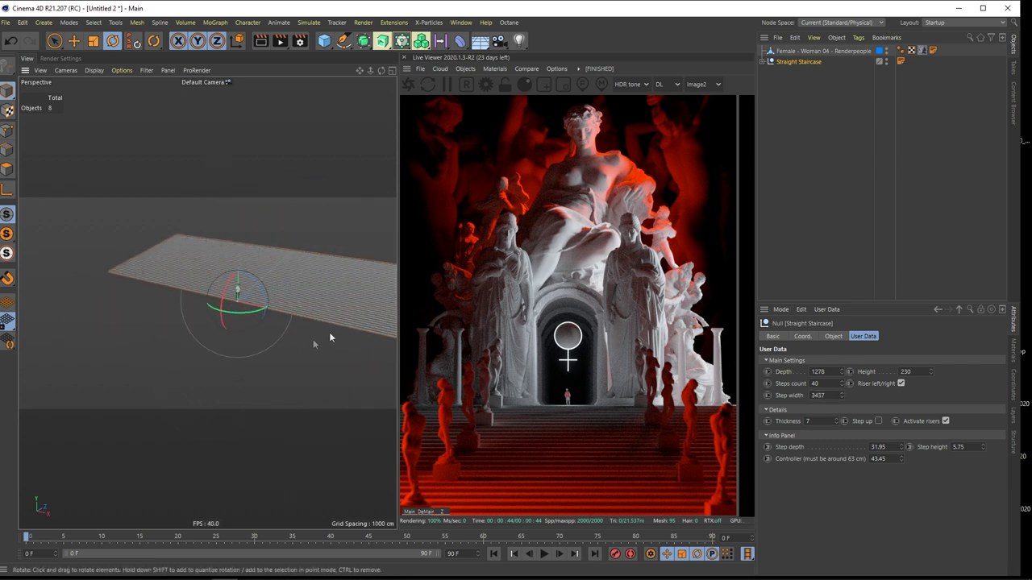
left_click_drag(252, 272, 395, 370, "alt")
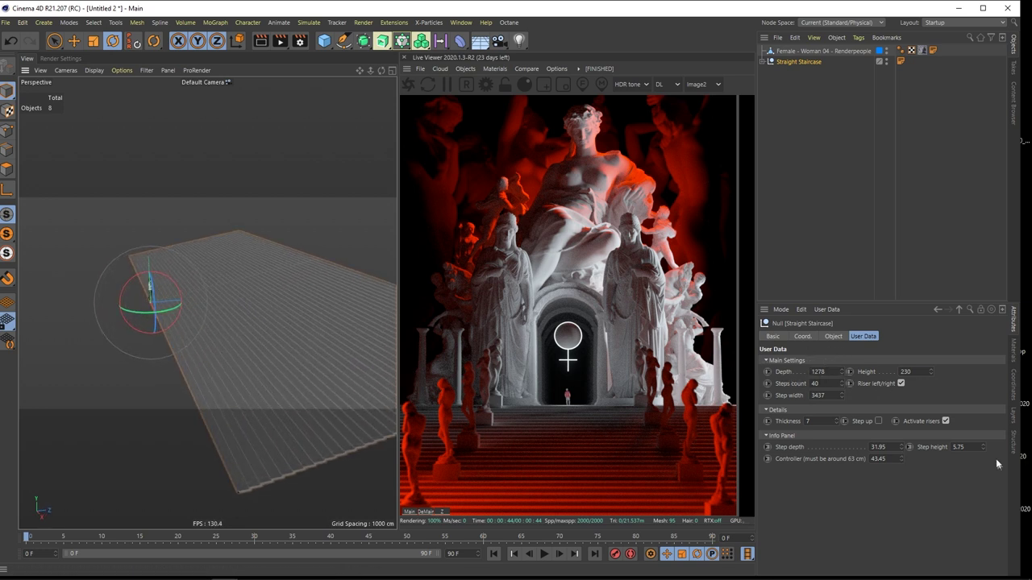
left_click_drag(188, 280, 222, 300, "alt")
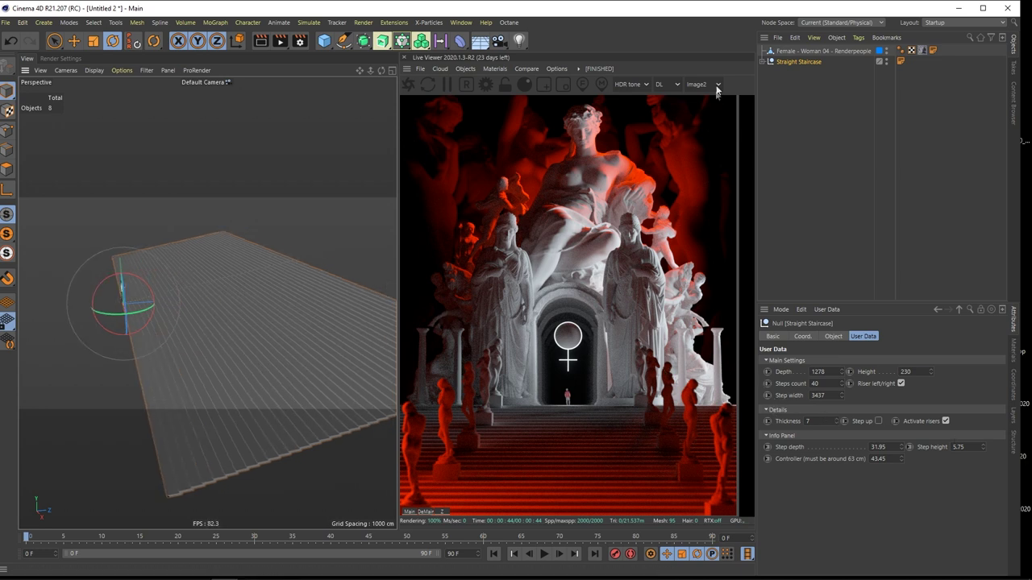
Create a polygon copy of the Straight Staircase with Current State to Object and pull its Connect mesh out of the hierarchy
right_click(802, 63)
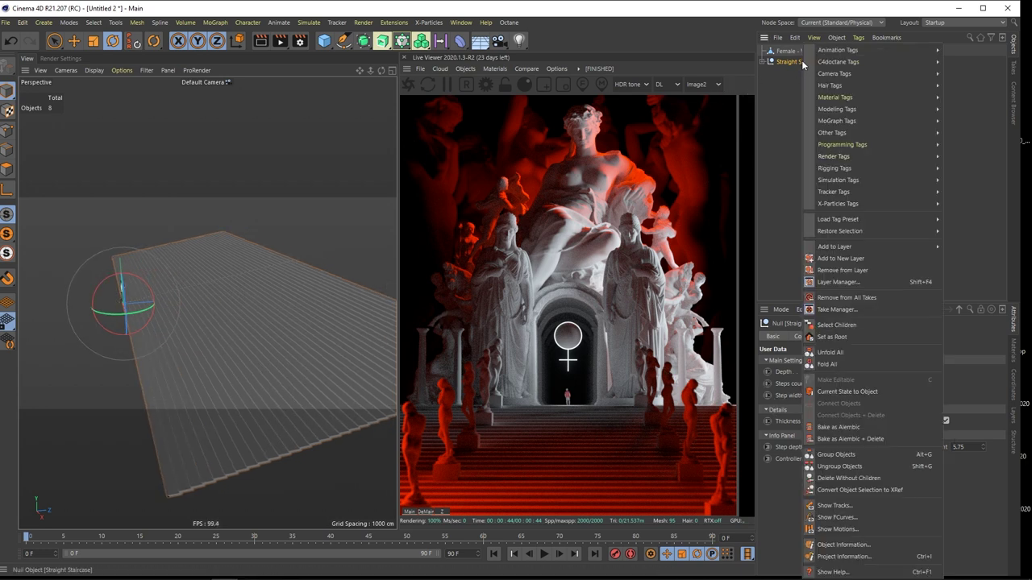
left_click(847, 392)
left_click(763, 74)
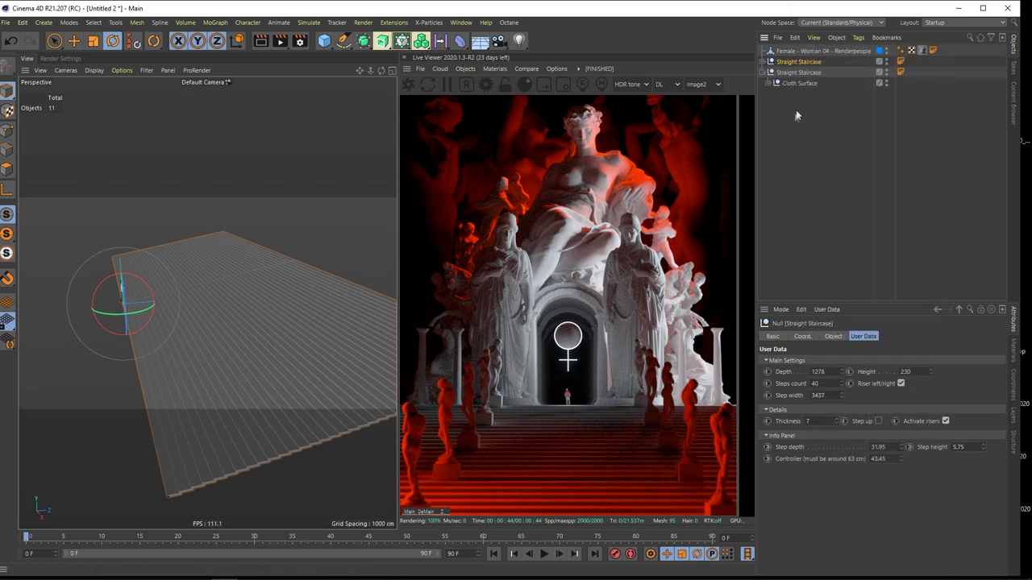
left_click(788, 94)
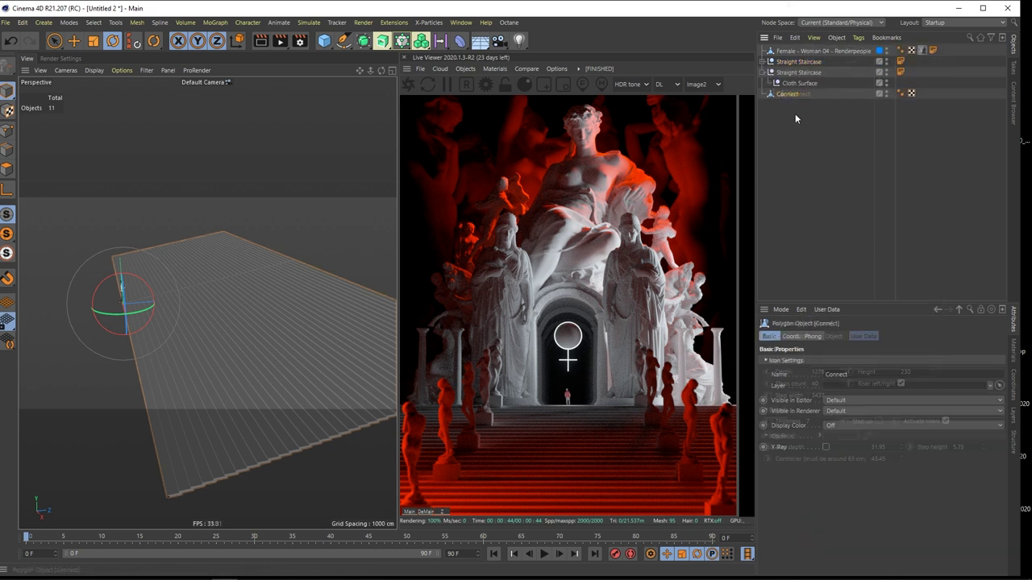
Delete the leftover duplicate Straight Staircase group and hide the original Straight Staircase
left_click(796, 73)
key("Delete")
left_click(885, 63)
Select the back polygon of the Connect staircase's top step and extrude it backwards into a deep, flat platform
left_click(797, 72)
left_click_drag(298, 276, 181, 257, "alt")
left_click(7, 170)
left_click_drag(256, 311, 211, 318, "alt")
left_click_drag(292, 377, 163, 234, "alt")
left_click_drag(207, 302, 171, 175, "alt")
left_click(193, 230)
scroll(188, 231, "down", 6)
left_click(60, 43)
middle_click_drag(234, 202, 154, 229, "alt")
left_click_drag(252, 223, 418, 227, "ctrl")
left_click(185, 154)
left_click_drag(185, 154, 227, 292, "alt")
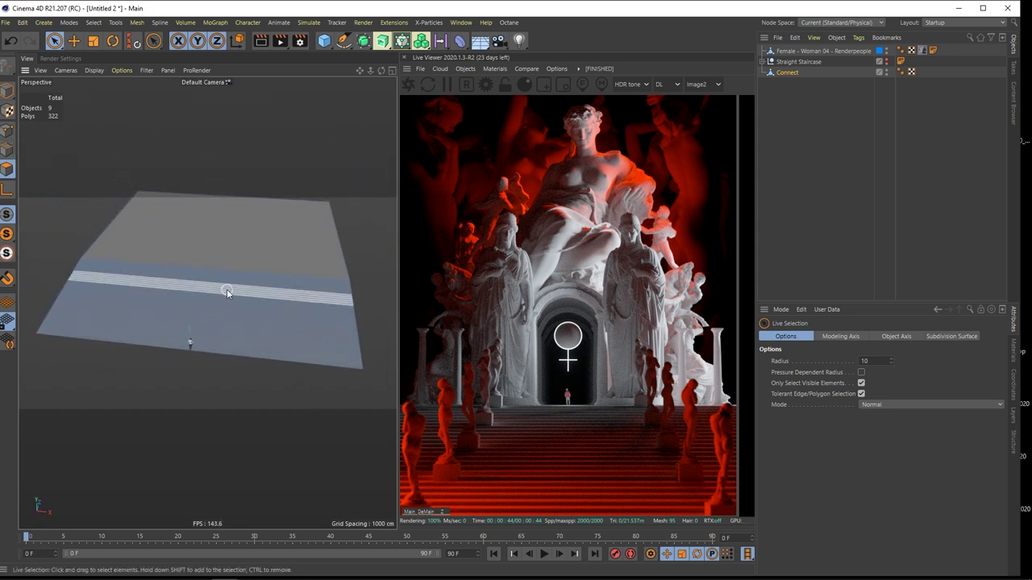
right_click_drag(226, 290, 256, 287, "alt")
left_click_drag(237, 282, 181, 282, "alt")
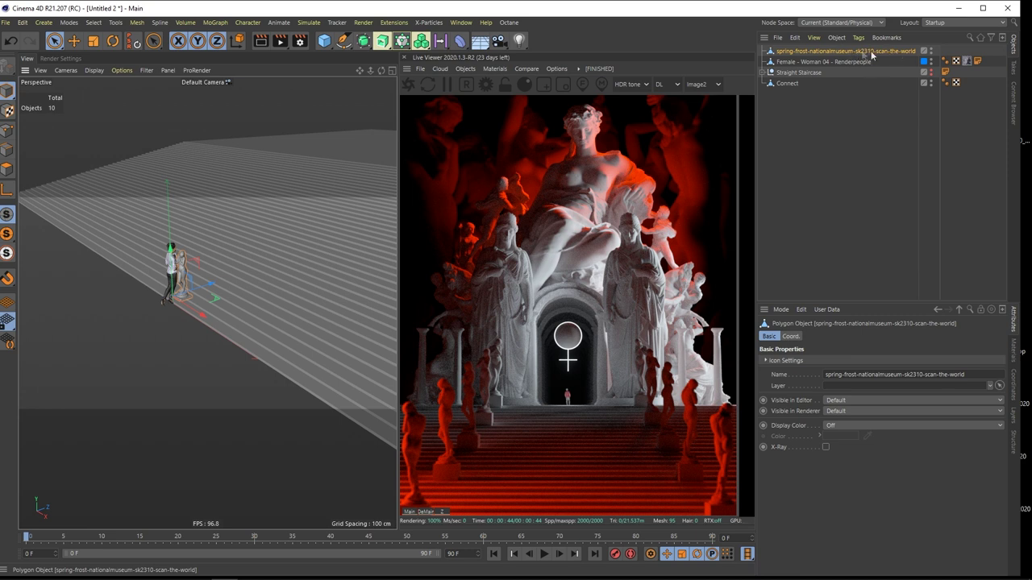
Compare the imported statue with the woman, then move the statue sideways along the foot of the stairs, clear of her
key("o")
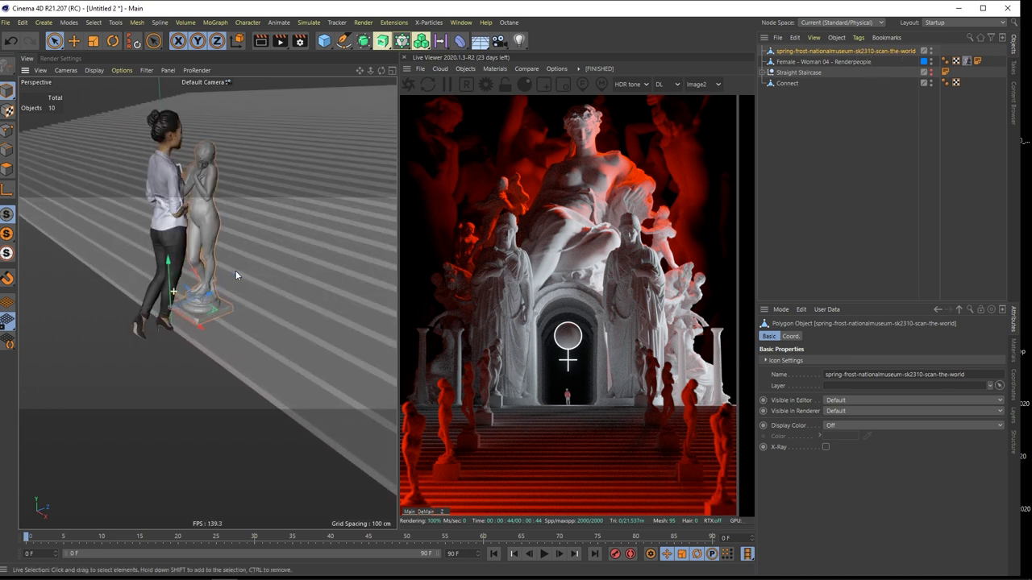
left_click(170, 287)
key("o")
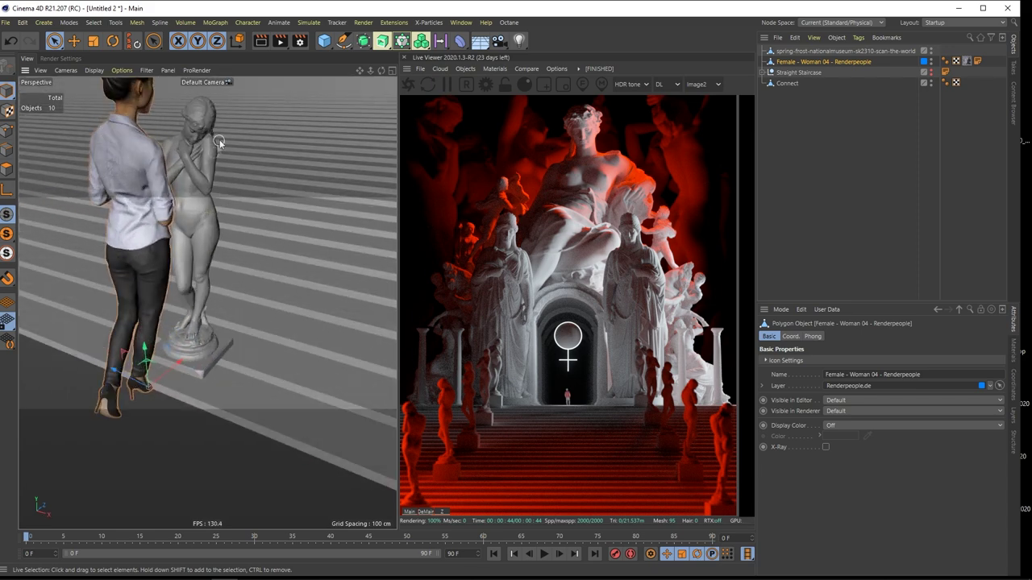
left_click(200, 224)
scroll(257, 331, "down", 4)
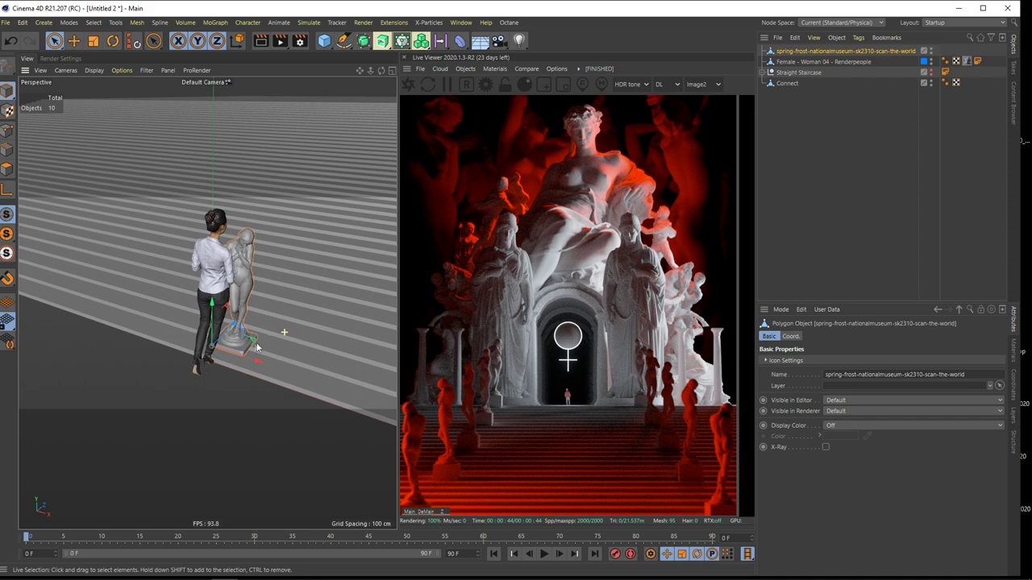
left_click_drag(256, 356, 371, 380)
scroll(292, 319, "down", 6)
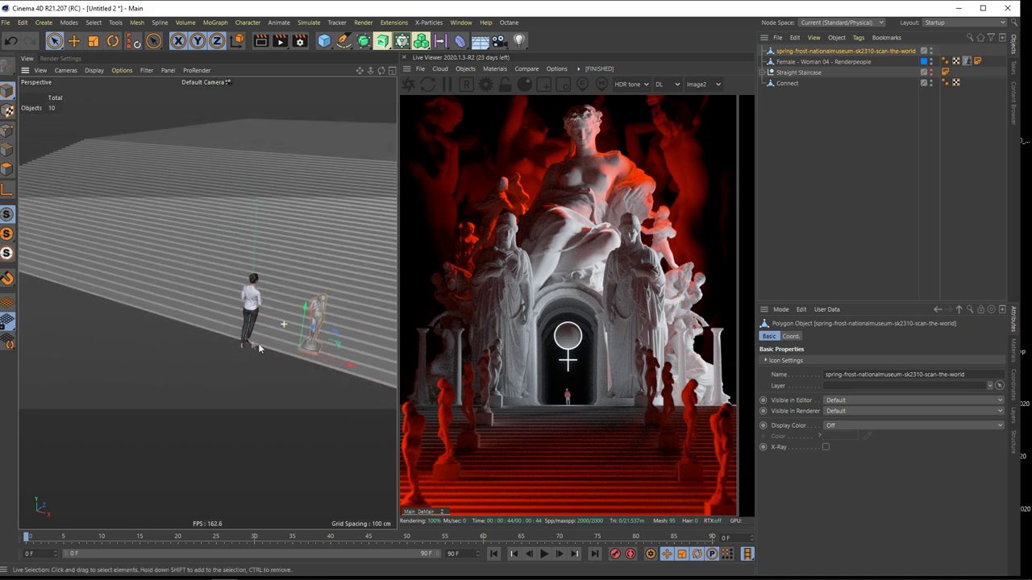
left_click_drag(268, 313, 305, 302, "alt")
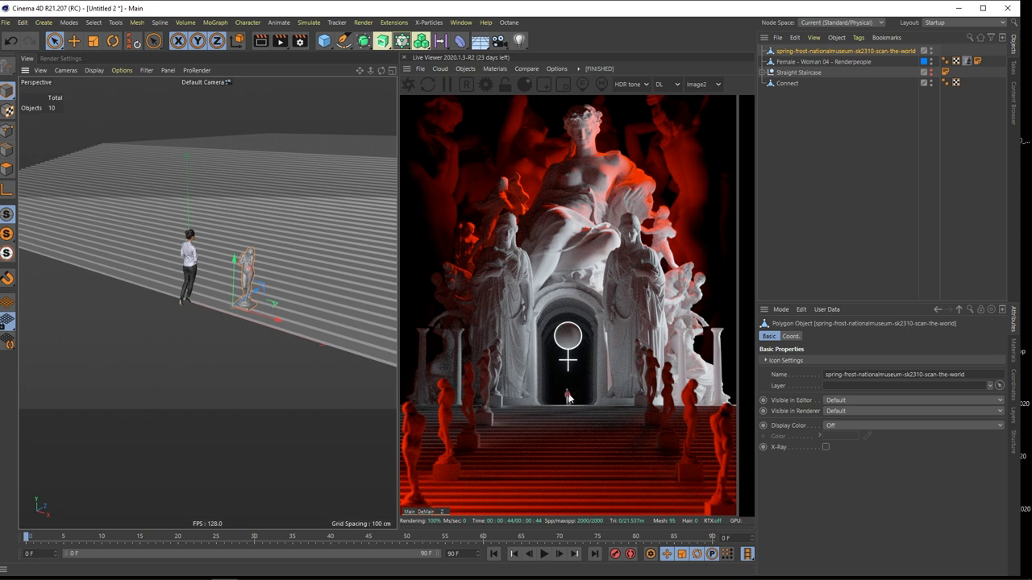
Scale the statue up uniformly to about twice the woman's height
left_click_drag(224, 259, 235, 280, "alt")
left_click(94, 45)
left_click(93, 42)
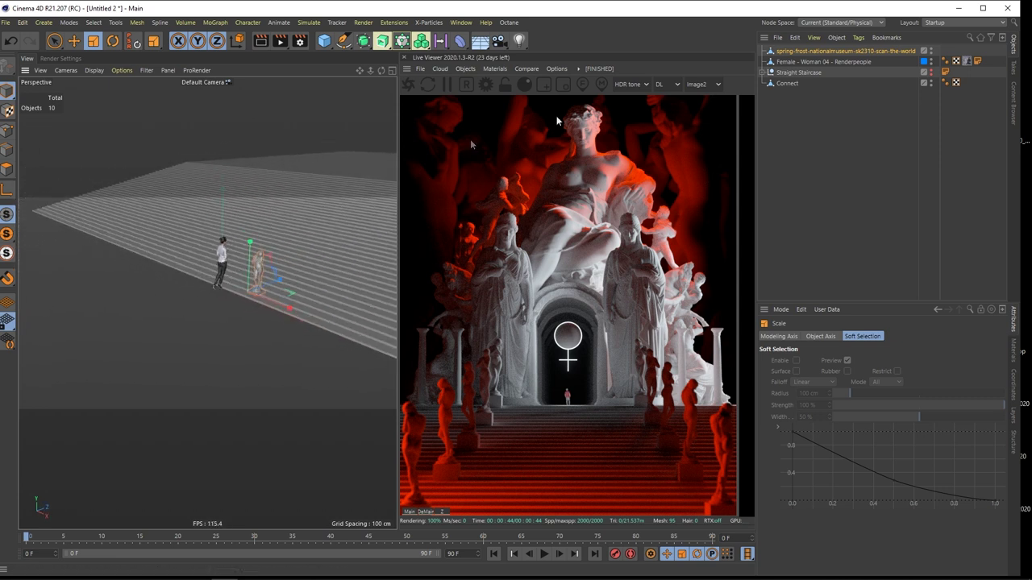
left_click(814, 51)
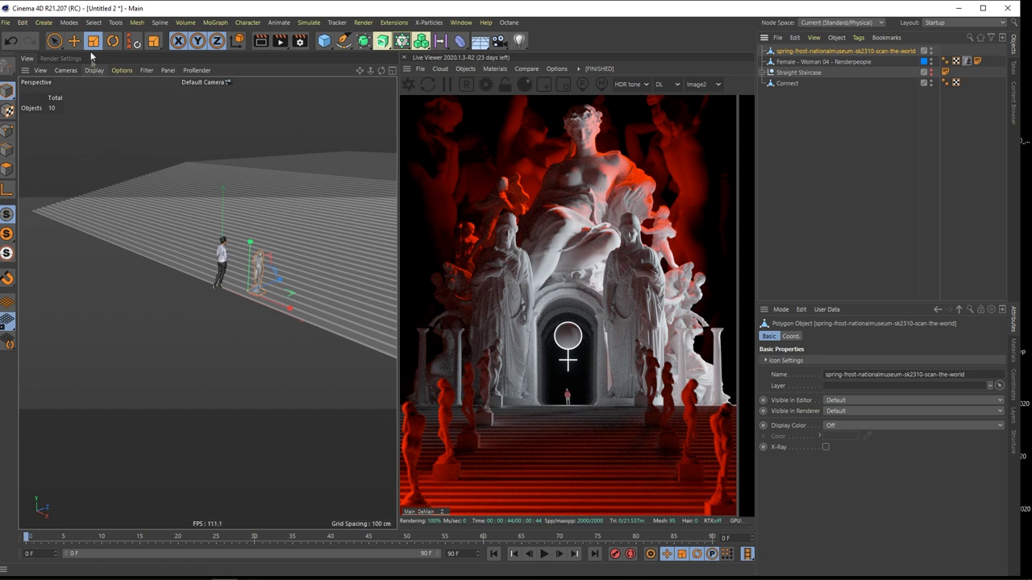
left_click_drag(229, 252, 346, 220)
left_click_drag(406, 207, 507, 185)
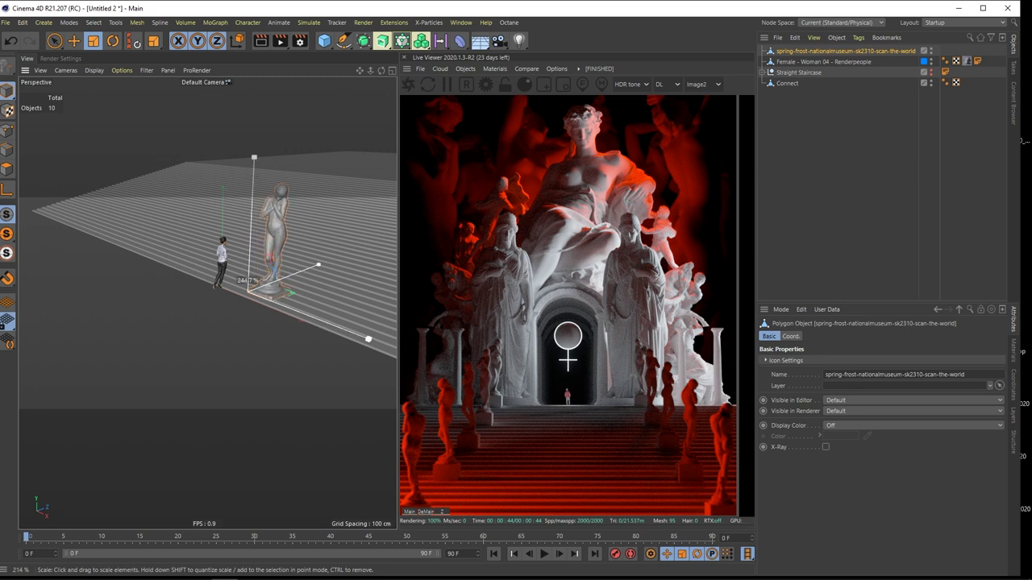
mouse_move(245, 256)
left_mouse_down("alt")
mouse_move(308, 255)
mouse_move(213, 291)
left_mouse_up("alt")
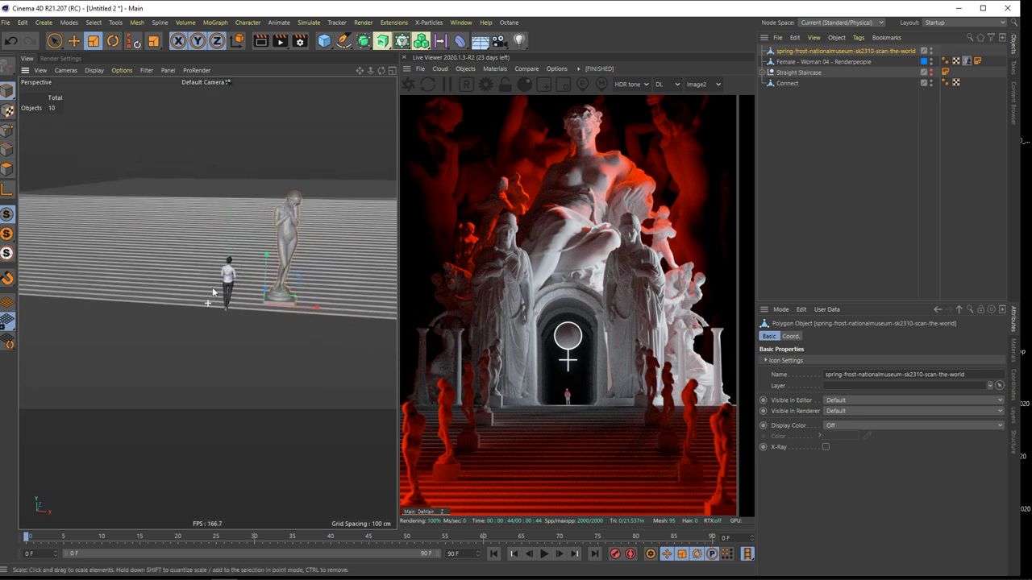
Rotate the enlarged statue about 90° around its vertical axis
left_click(113, 41)
left_click_drag(267, 336, 245, 286)
left_click(55, 41)
right_click_drag(278, 309, 311, 294, "alt")
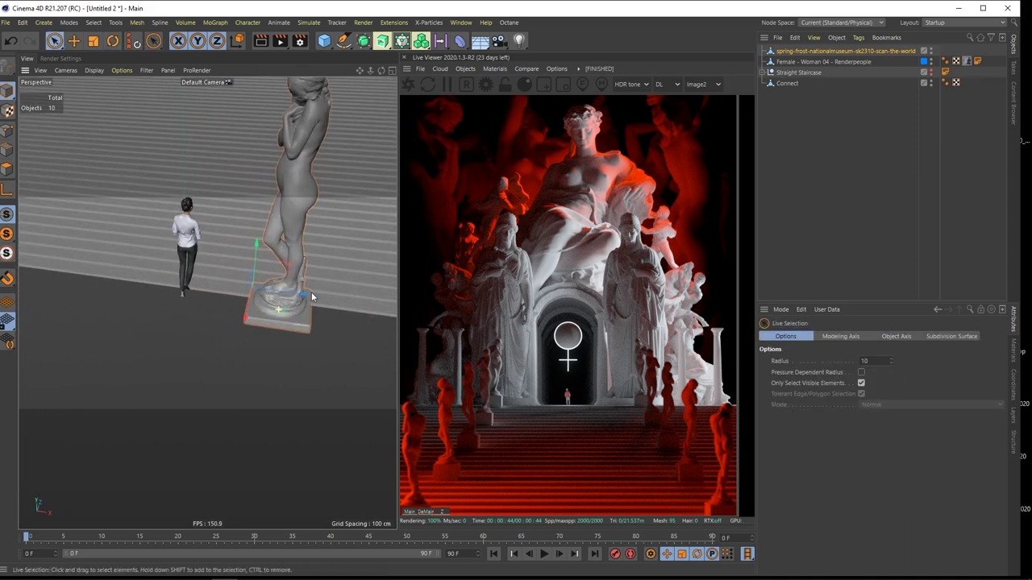
scroll(312, 295, "up", 1)
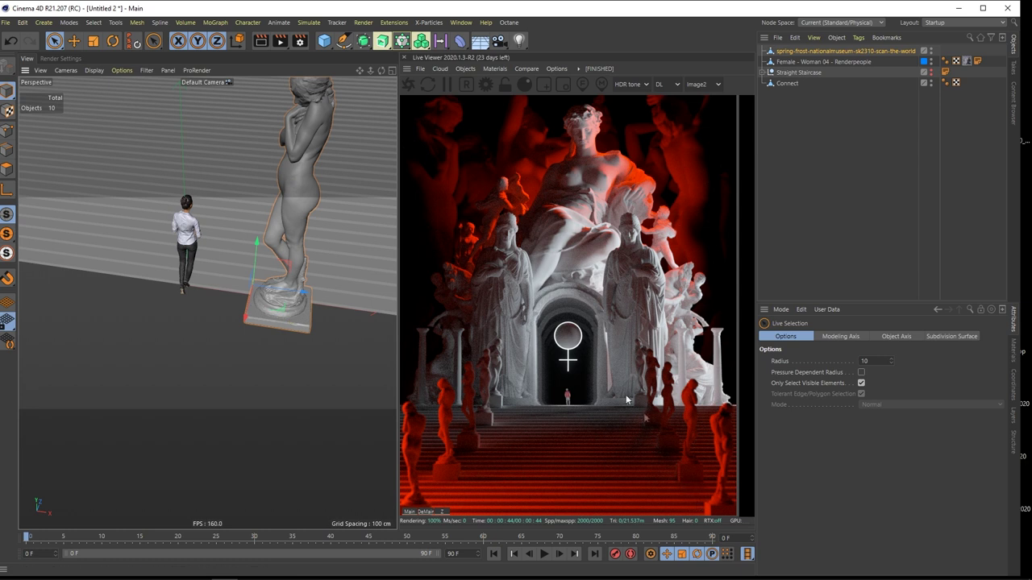
left_click_drag(226, 262, 246, 292, "alt")
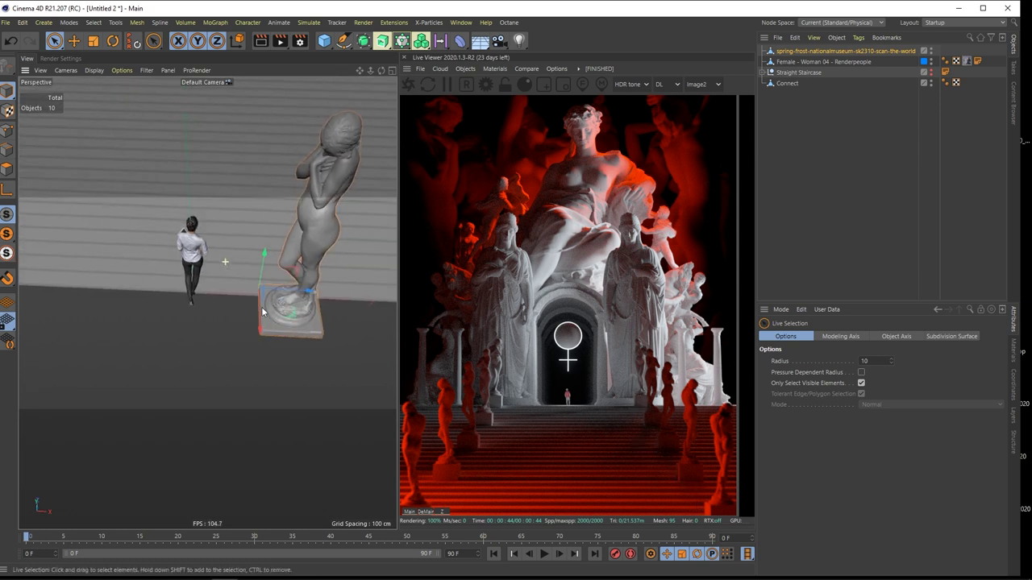
In the Top view, enable axis editing and move the statue's axis from the corner to near the middle of its base
key("F2")
scroll(265, 322, "up", 6)
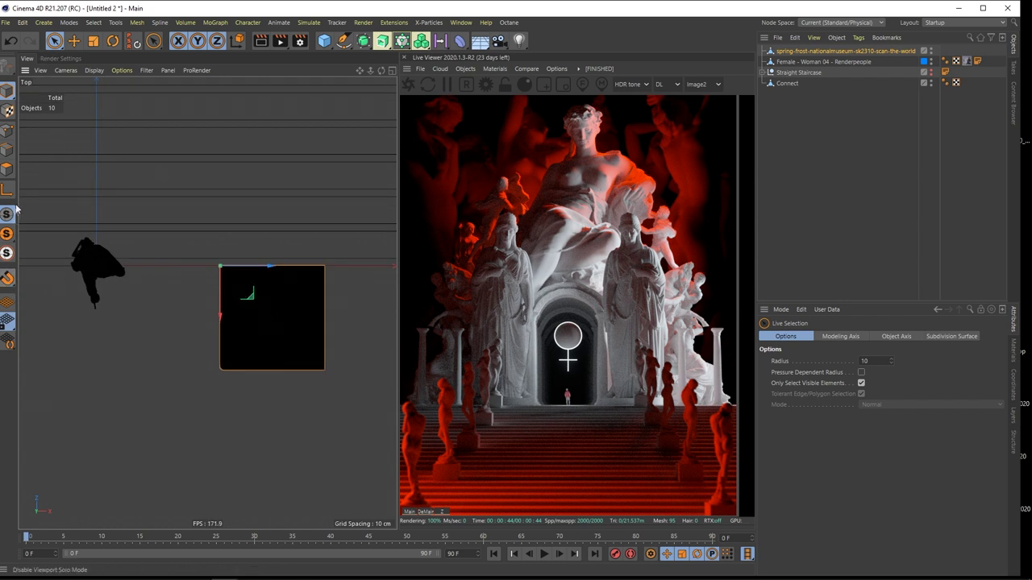
scroll(259, 328, "up", 4)
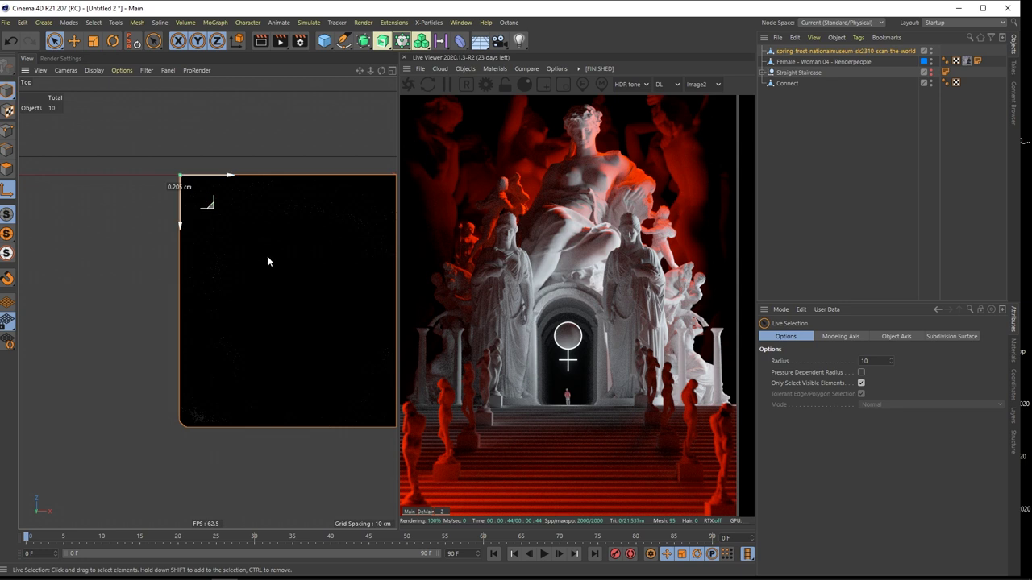
left_click_drag(273, 266, 354, 322)
left_click_drag(188, 298, 234, 306)
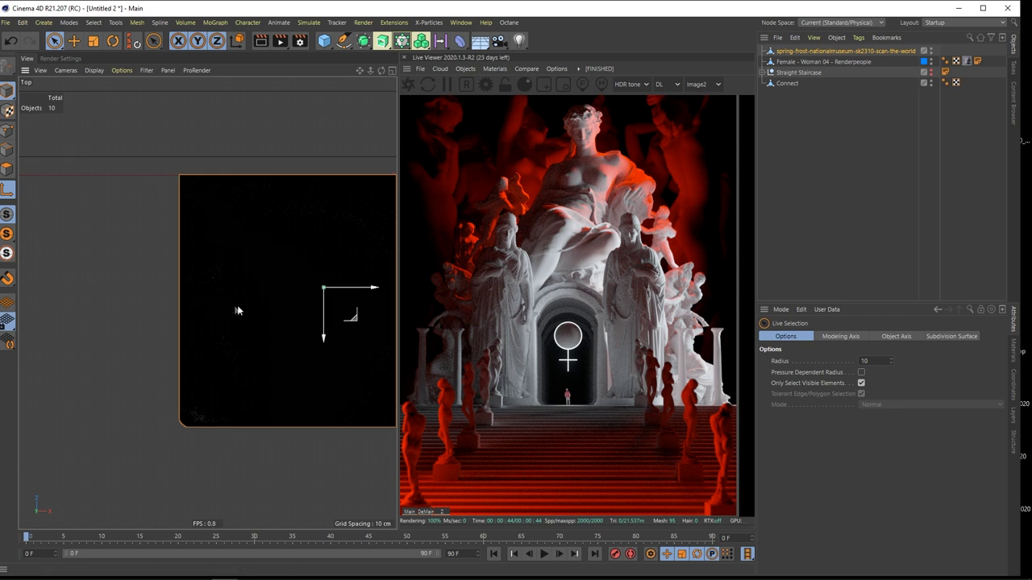
scroll(271, 308, "down", 3)
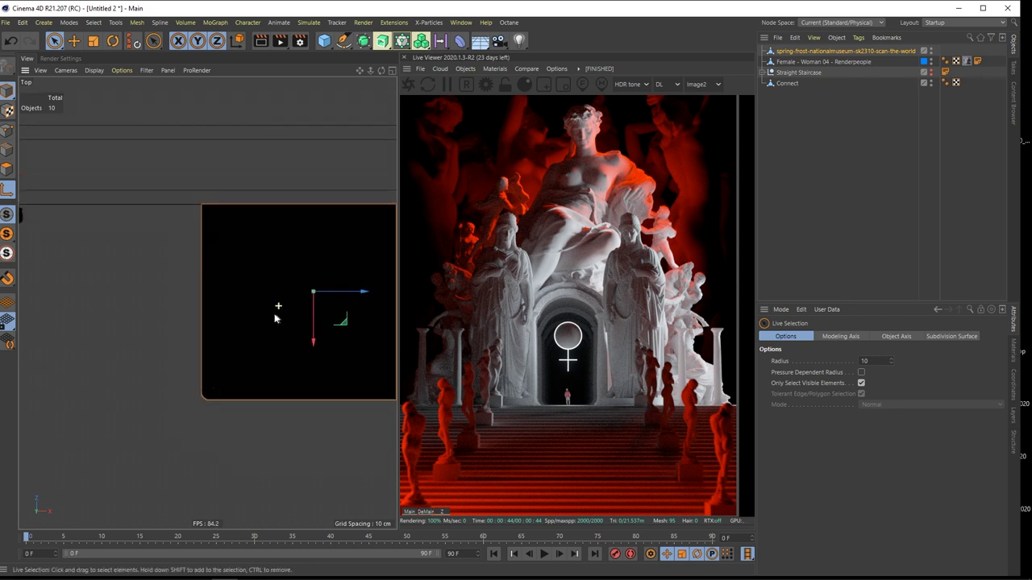
Fine-tune the statue's axis towards the centre of its square base and return to the Perspective view
left_click(311, 317)
scroll(313, 318, "up", 2)
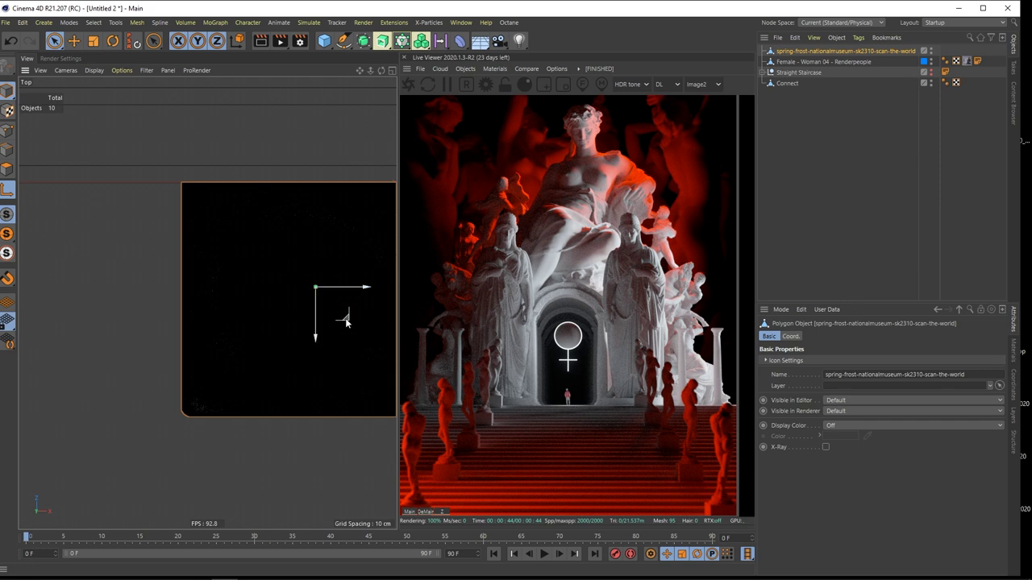
left_click_drag(338, 328, 173, 310)
left_click_drag(286, 330, 286, 326)
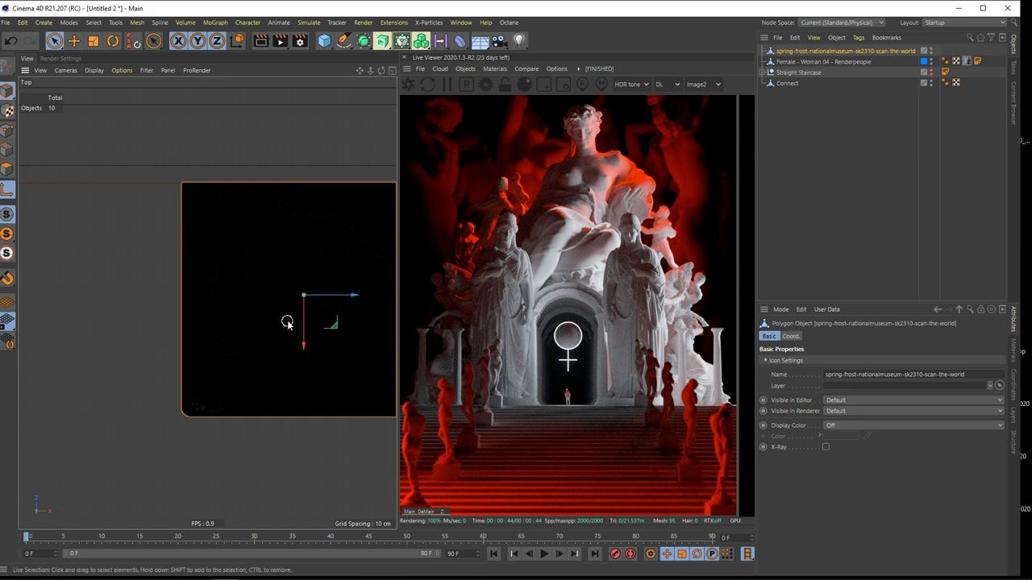
scroll(278, 324, "down", 3)
scroll(278, 324, "up", 2)
scroll(269, 328, "down", 2)
scroll(273, 327, "up", 1)
key("F1")
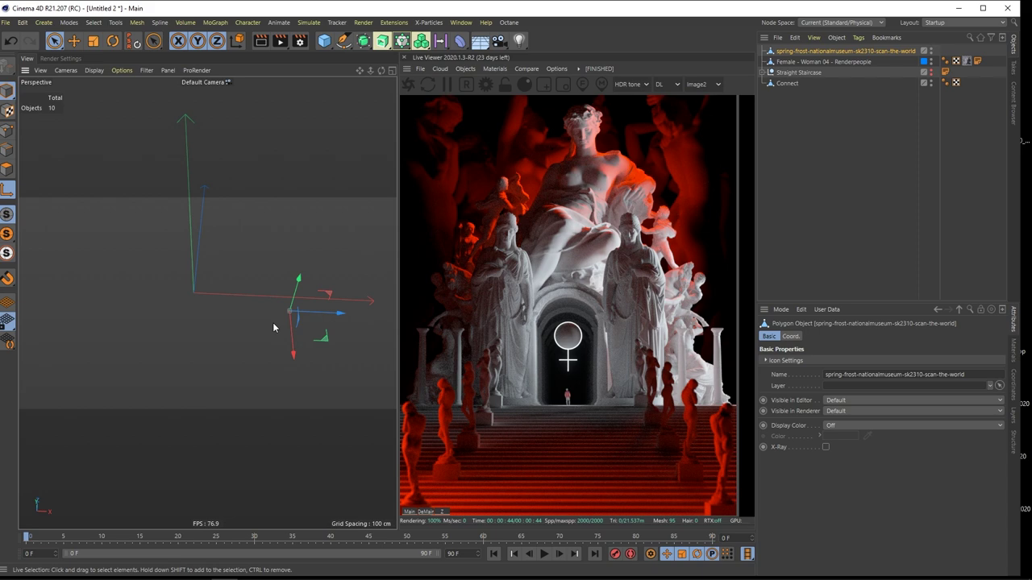
Examine the enlarged statue beside the woman and the staircase from the front, then clear the selection
left_click_drag(340, 245, 310, 247, "alt")
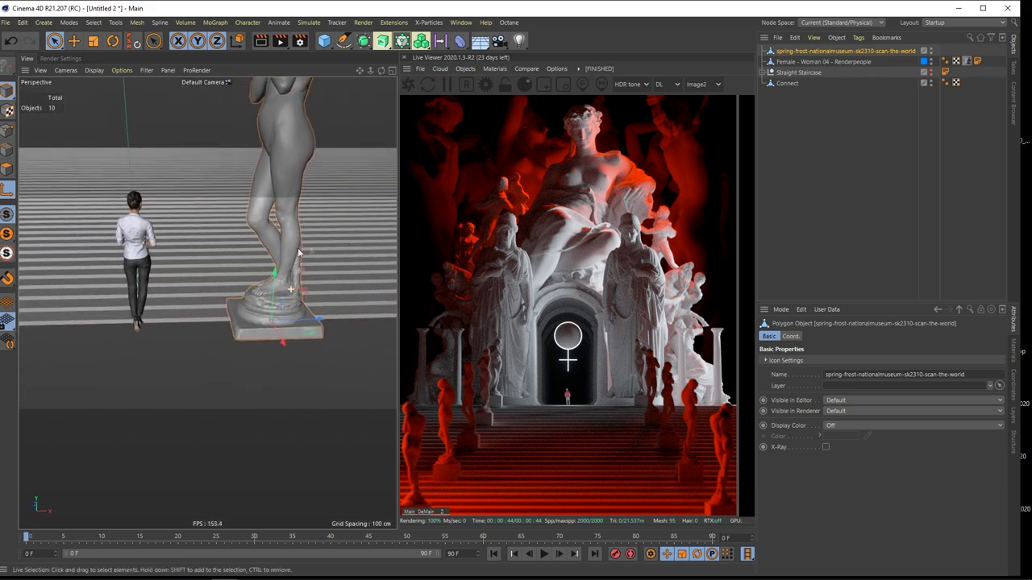
right_click_drag(271, 271, 231, 285, "alt")
middle_click_drag(254, 271, 265, 323, "alt")
right_click_drag(260, 321, 259, 324, "alt")
scroll(261, 325, "up", 5)
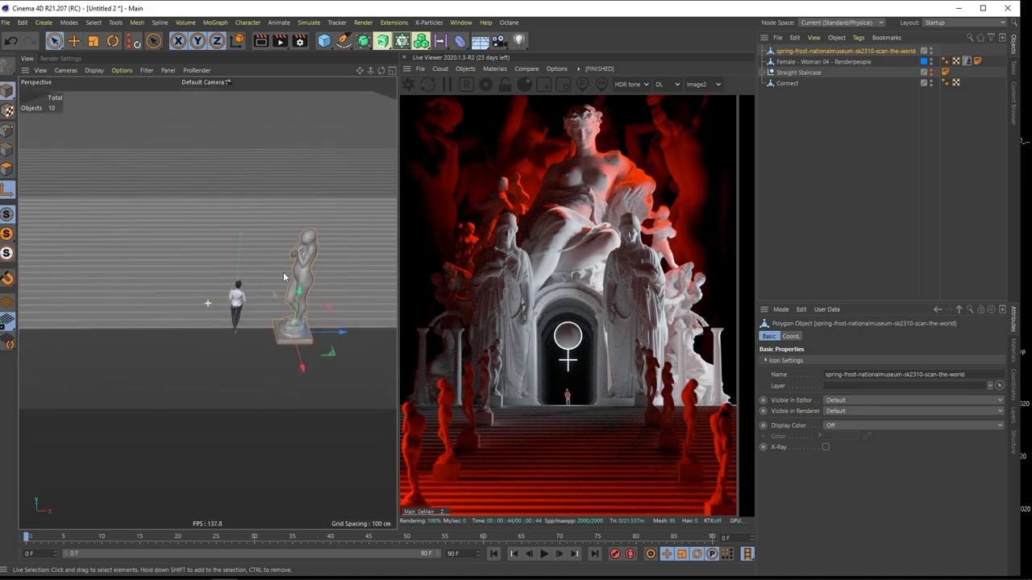
middle_click_drag(273, 284, 270, 270, "alt")
left_click_drag(283, 305, 322, 282, "alt")
middle_click_drag(274, 306, 246, 324, "alt")
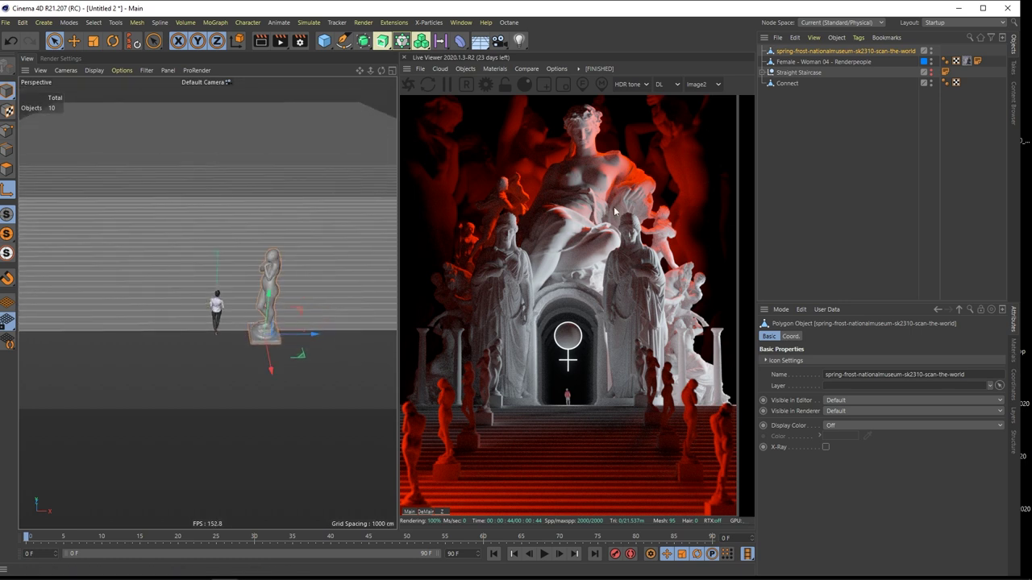
left_click(796, 181)
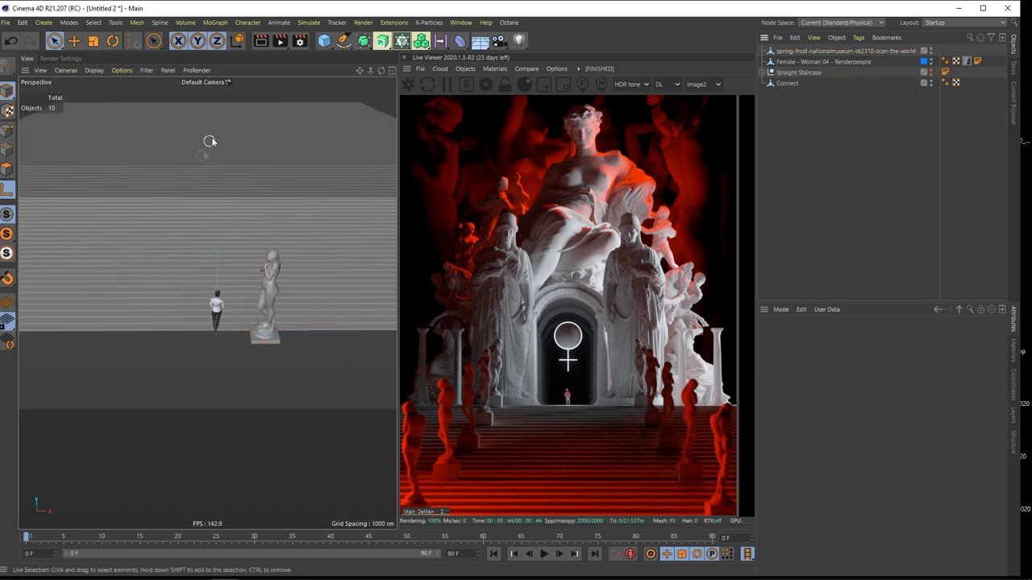
Add a cube as a child of the statue and reset its X, Y and Z position to 0 cm
left_click_drag(324, 41, 404, 58)
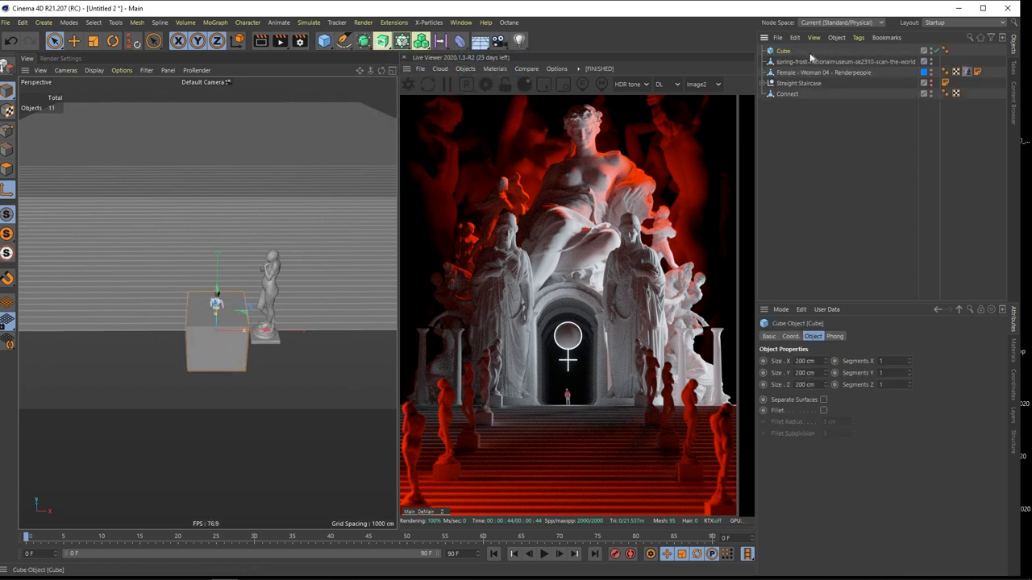
left_click_drag(224, 350, 230, 334, "alt")
scroll(238, 341, "up", 3)
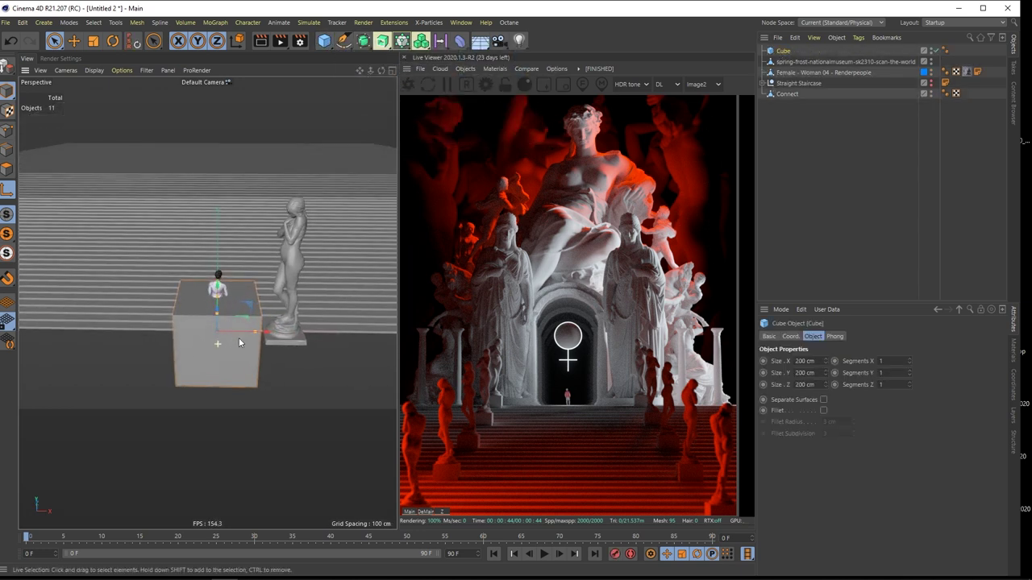
left_click_drag(788, 56, 787, 63)
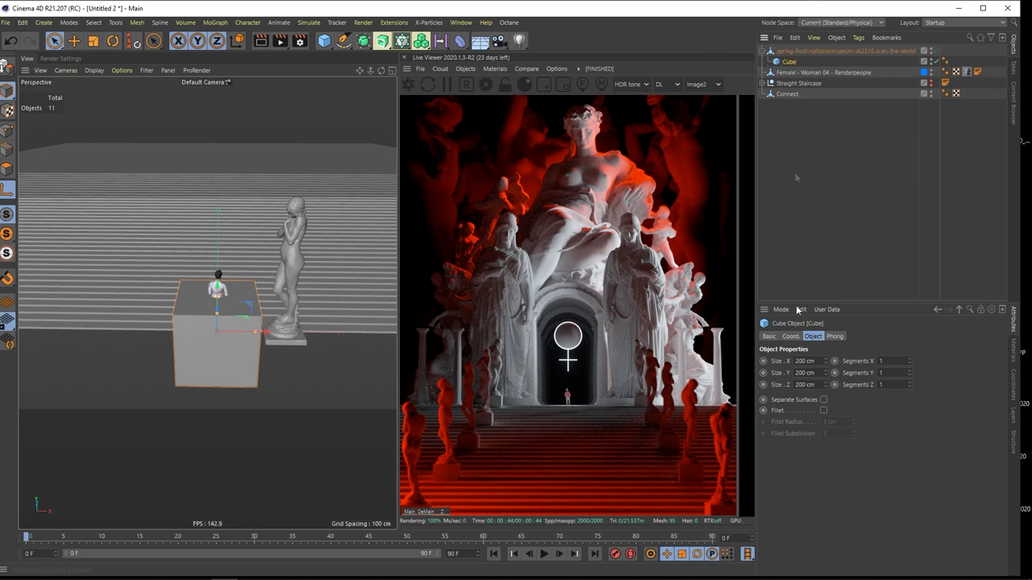
left_click(789, 336)
right_click(818, 361)
right_click(818, 372)
right_click(818, 384)
Turn off axis editing and raise the statue together with its child cube by about 156 cm
left_click_drag(288, 319, 279, 298, "alt")
left_click(280, 250)
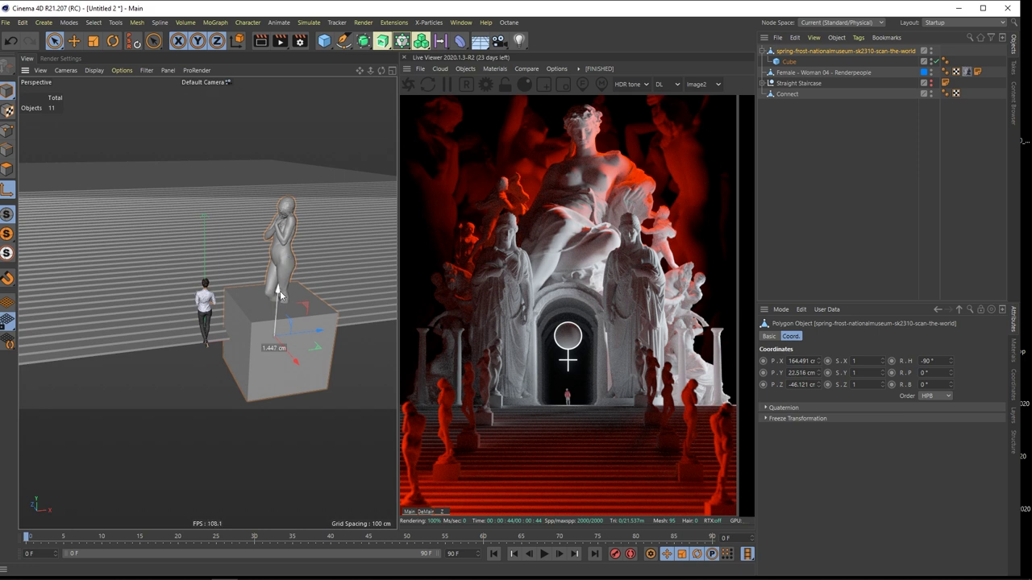
left_click_drag(286, 261, 289, 252)
left_click(12, 40)
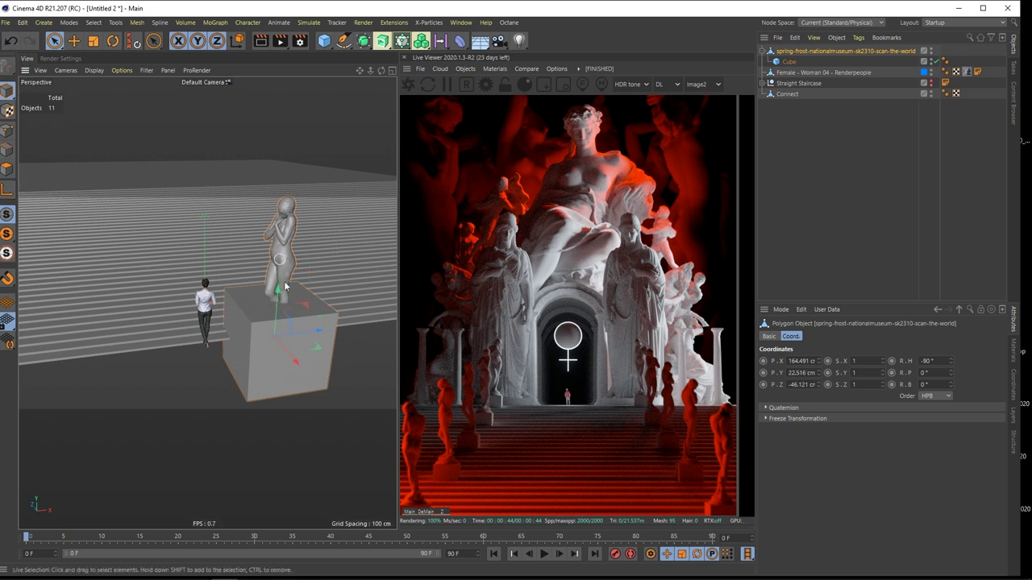
left_click_drag(279, 296, 280, 252)
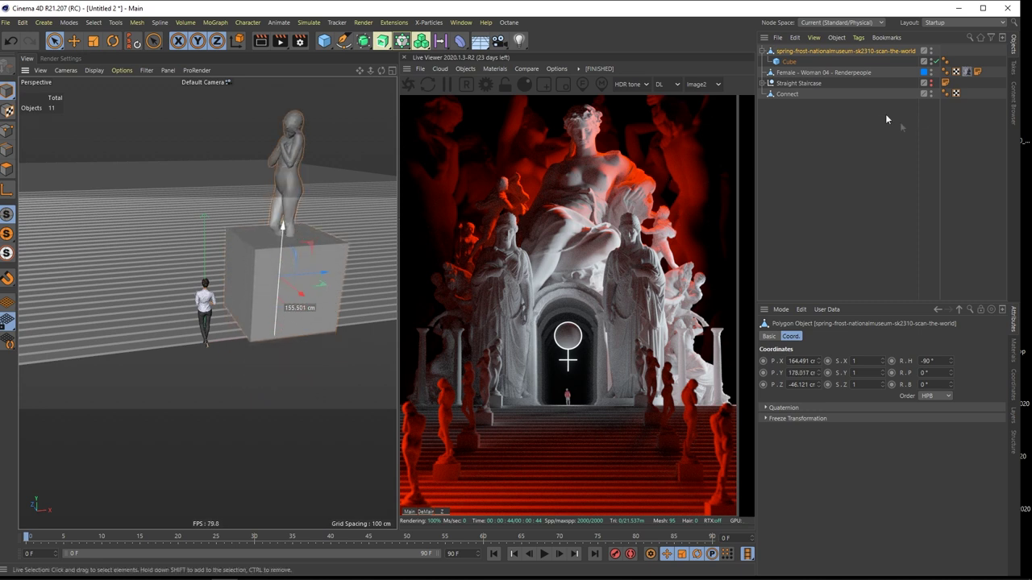
Lower the cube beneath the statue's base to a local Y position of about -97 cm
left_click(797, 63)
scroll(264, 309, "up", 5)
left_click_drag(287, 217, 292, 272)
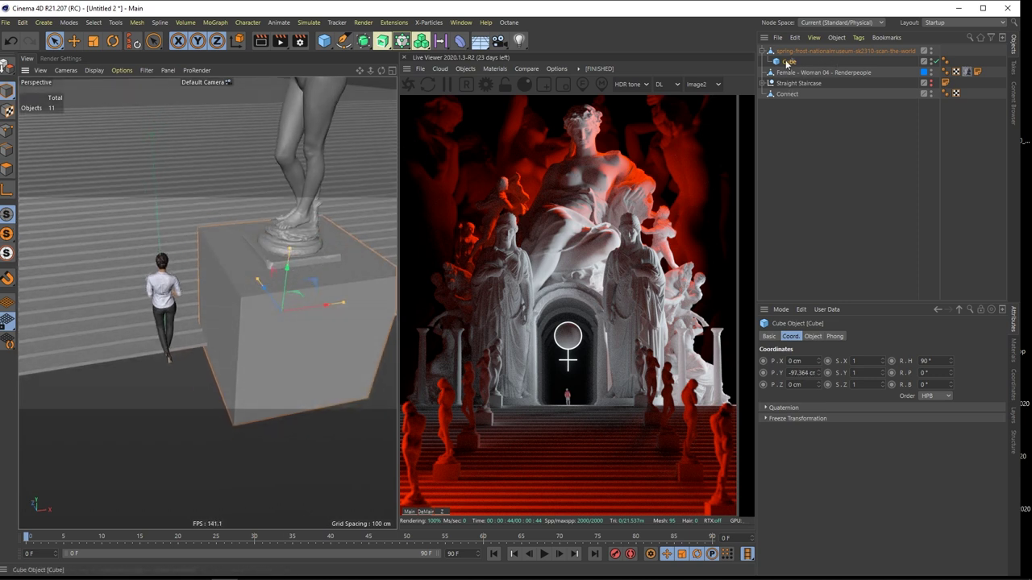
Set the cube's X and Z sizes to 120 cm so it fits the statue's square base
left_click(812, 336)
left_click(812, 364)
type("120")
key("Return")
left_click_drag(276, 272, 273, 300, "alt")
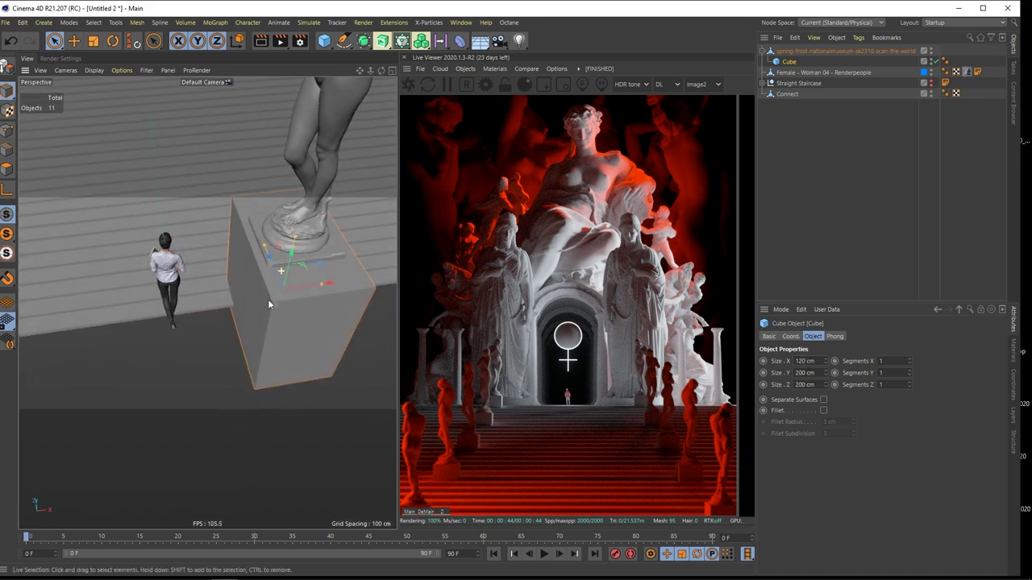
left_click_drag(379, 310, 302, 309, "alt")
scroll(300, 307, "up", 3)
Detach the cube from the statue's hierarchy and try rotating the statue alone around its vertical axis
left_click(278, 292)
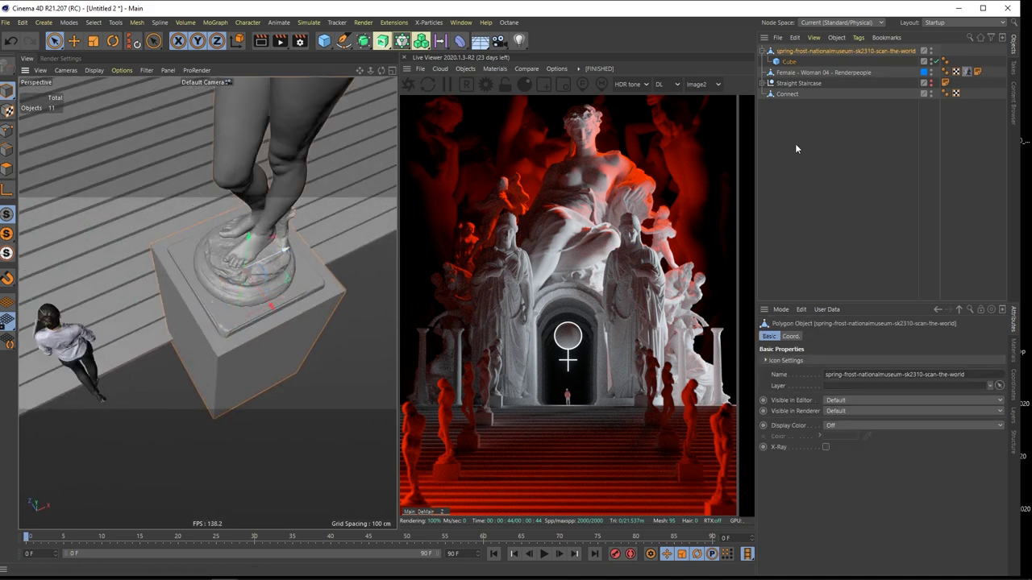
left_click_drag(794, 71, 795, 62)
left_click(792, 47)
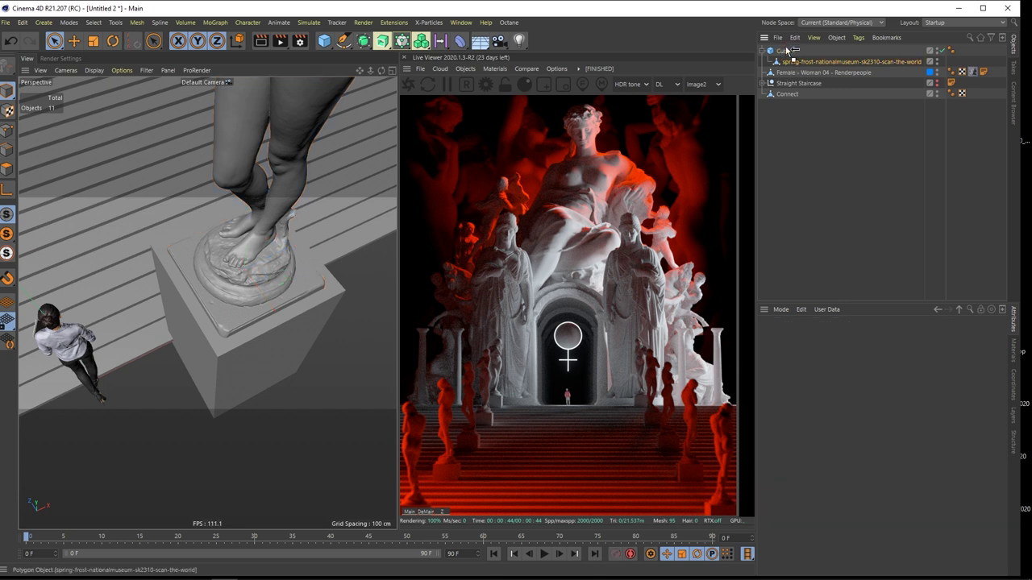
key("ctrl+z")
left_click(112, 42)
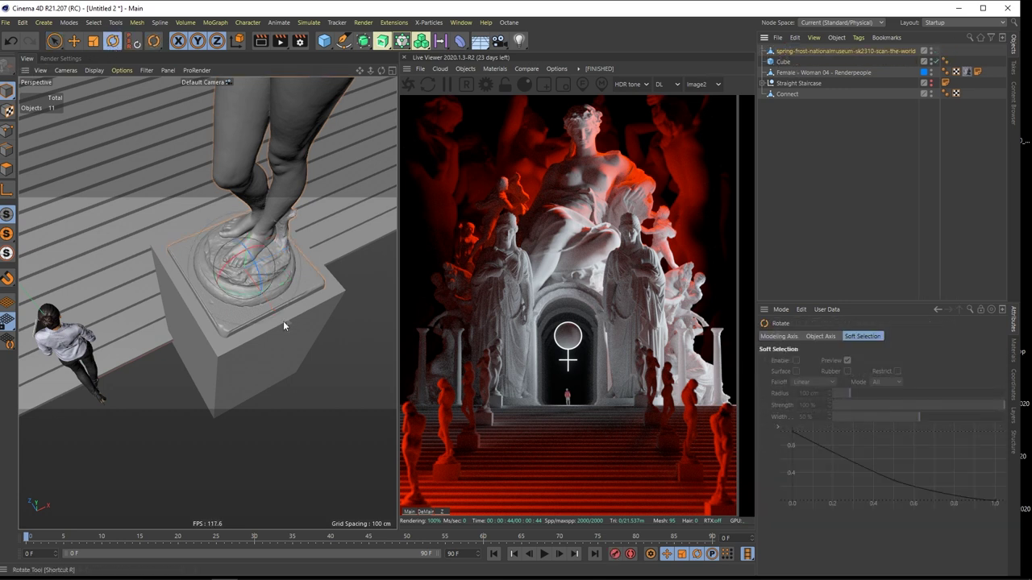
left_click_drag(236, 298, 267, 299)
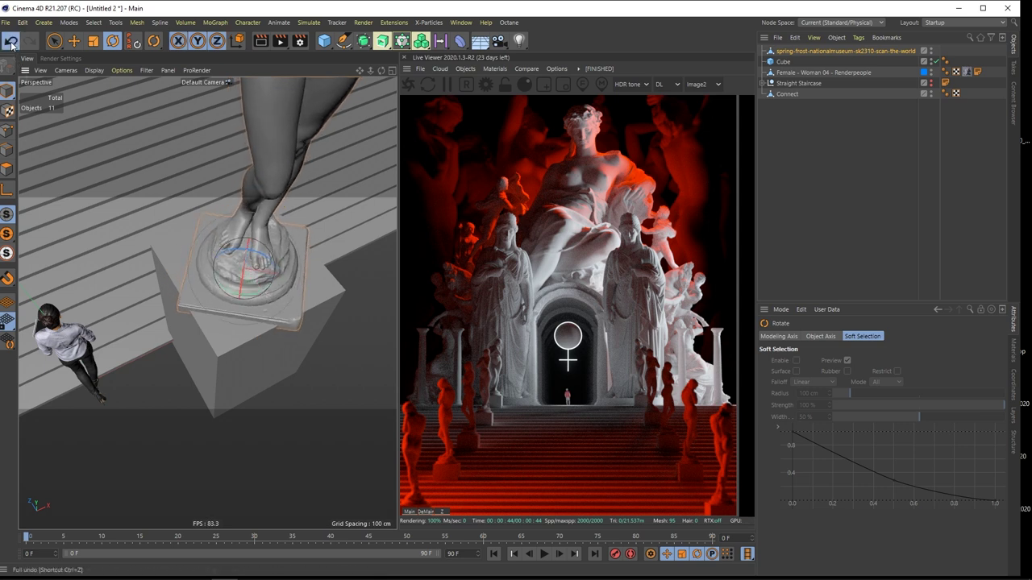
Widen the pedestal cube to 150 cm in X and 150 cm in Z
left_click(799, 63)
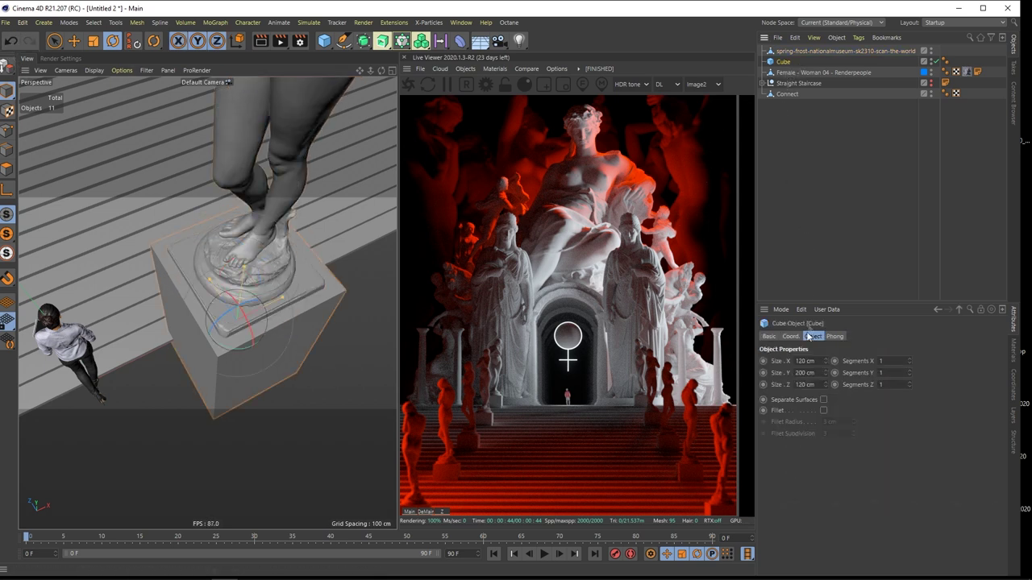
type("150")
key("Tab")
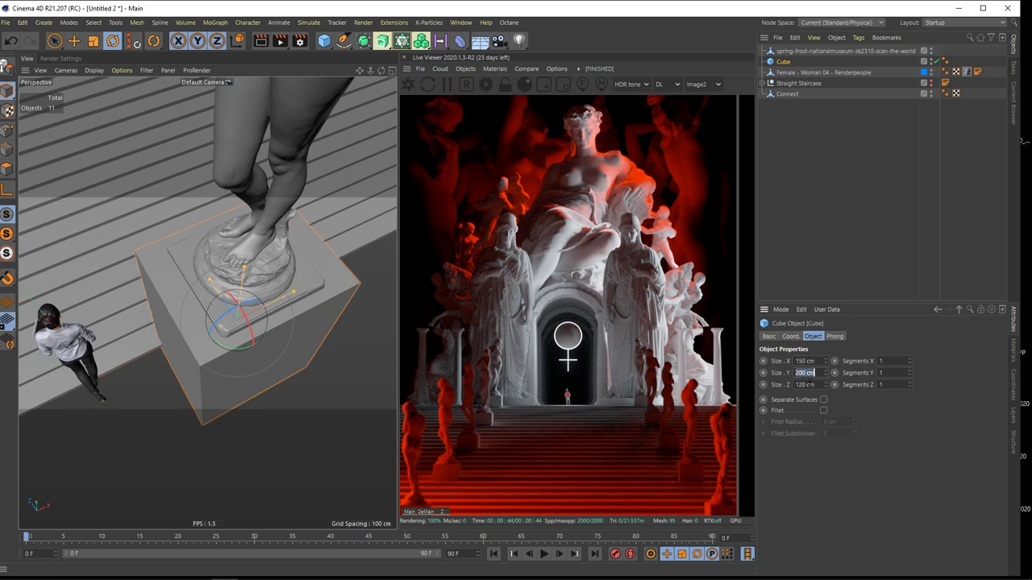
type("150")
key("Return")
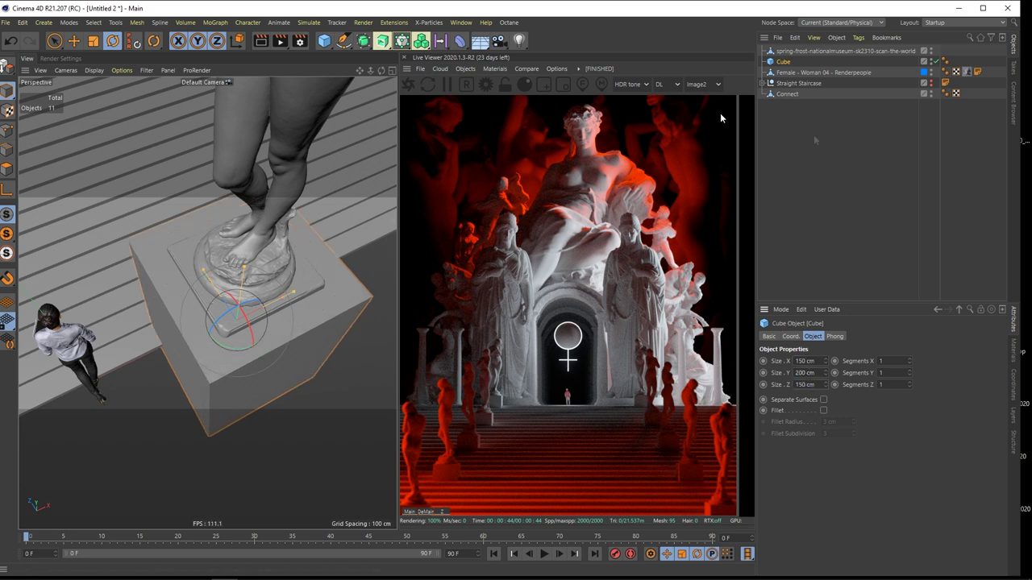
Test-rotate the statue around its vertical axis on the widened pedestal and undo the rotation
left_click(804, 52)
left_click(108, 44)
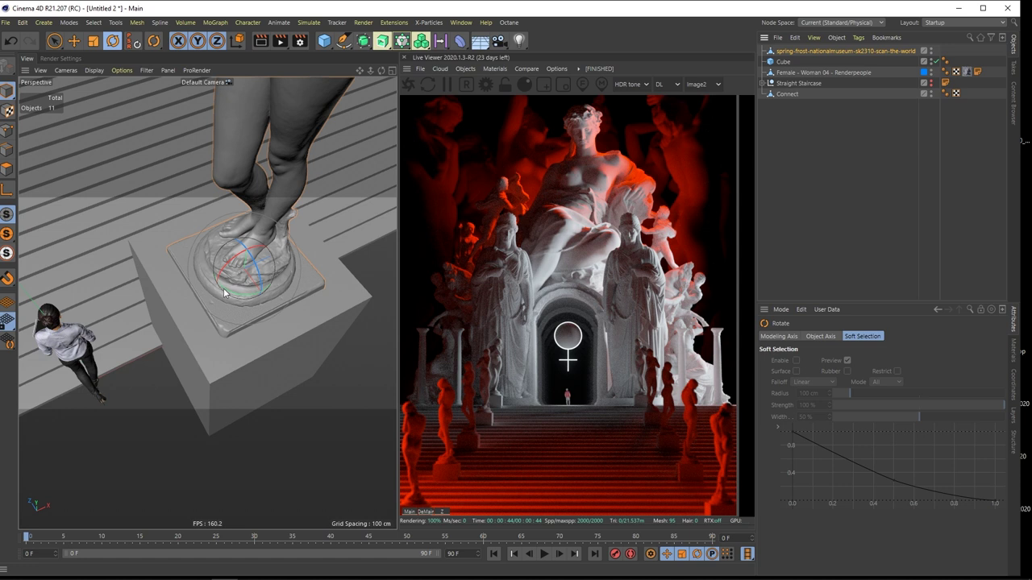
left_click_drag(238, 295, 261, 291)
left_click(11, 40)
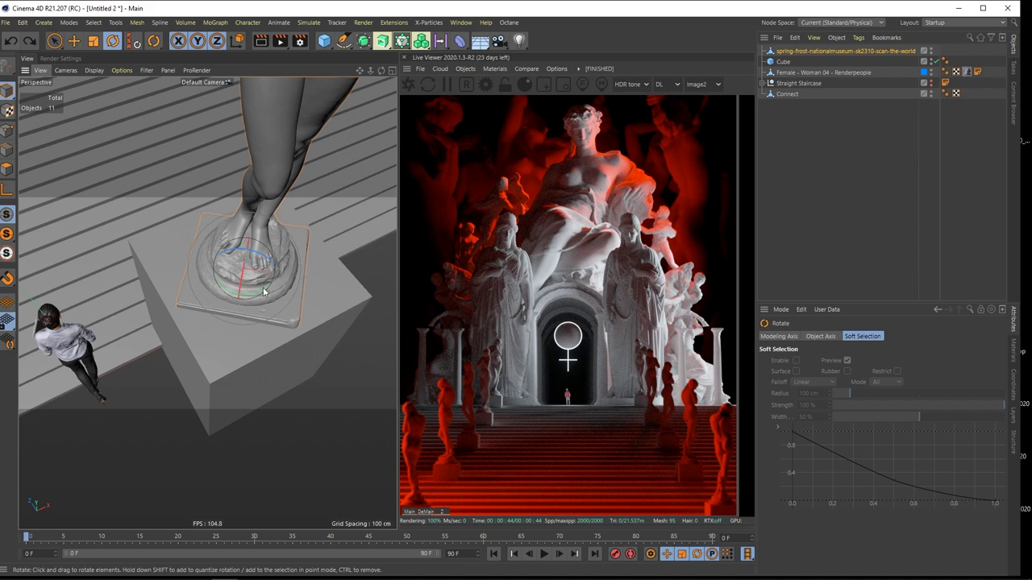
key("ctrl+z")
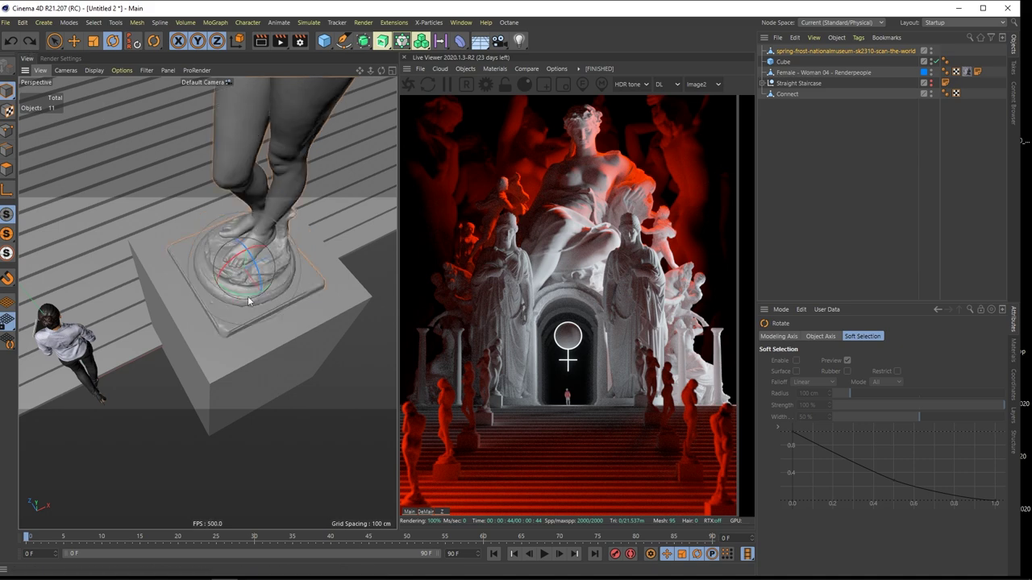
Scale up the Connect staircase object behind the statue and clear the selection
right_click_drag(278, 288, 226, 303, "alt")
left_click_drag(252, 292, 270, 237, "alt")
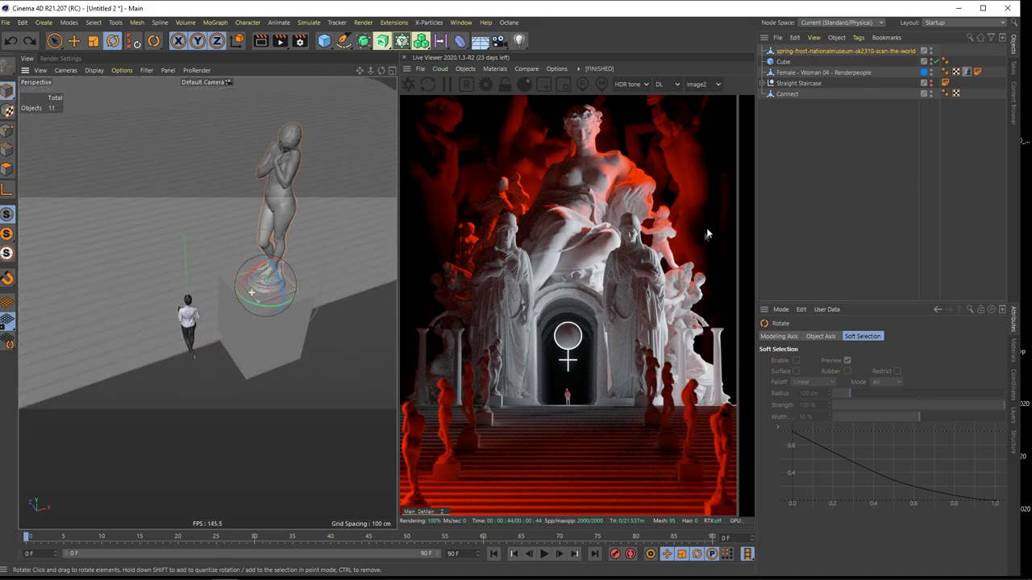
left_click(793, 178)
right_click_drag(272, 320, 226, 322, "alt")
left_click_drag(268, 323, 175, 269, "alt")
left_click(224, 259)
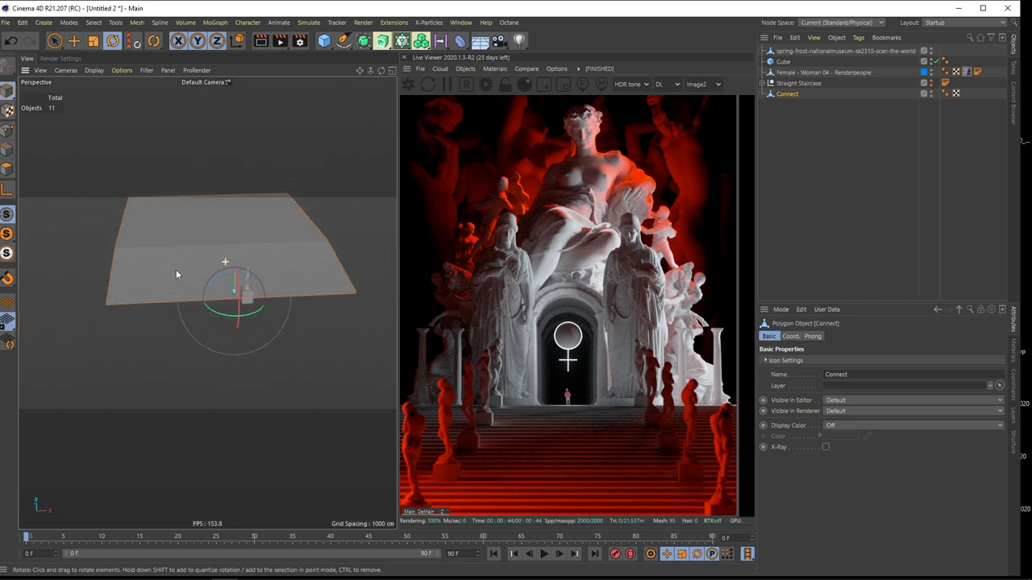
left_click(94, 40)
left_click_drag(74, 167, 210, 177)
left_click_drag(613, 321, 675, 323)
left_click(833, 195)
left_click_drag(137, 245, 233, 214, "alt")
Add a MoGraph Cloner, nest the cube under the statue, and place the statue inside the Cloner
left_click(215, 21)
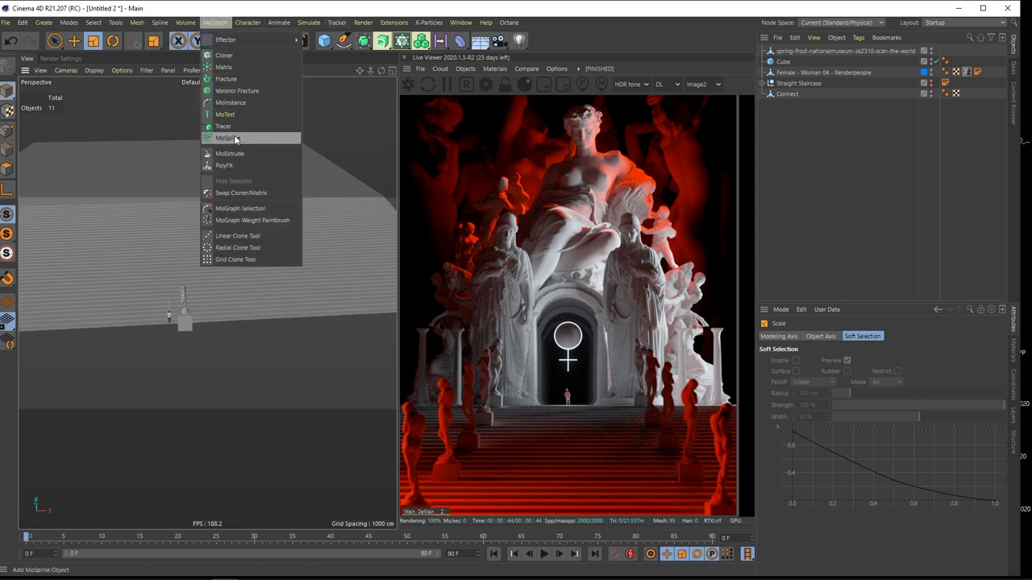
left_click(241, 56)
left_click(810, 148)
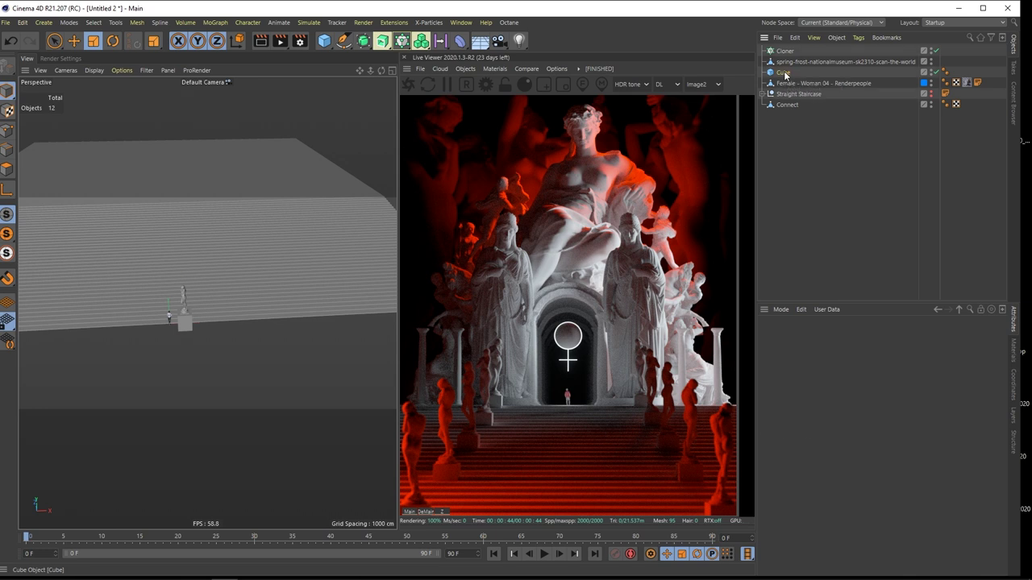
left_click(784, 73)
left_click_drag(796, 61, 787, 50)
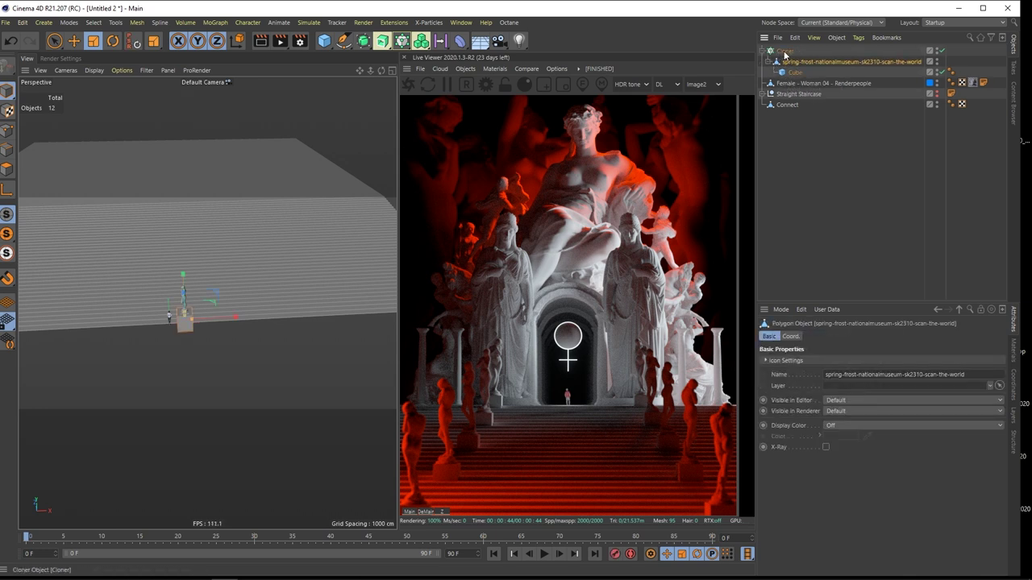
Set the Cloner to a count of 5 with Clones on Iterate and Instance Mode on Render Instance
left_click(784, 52)
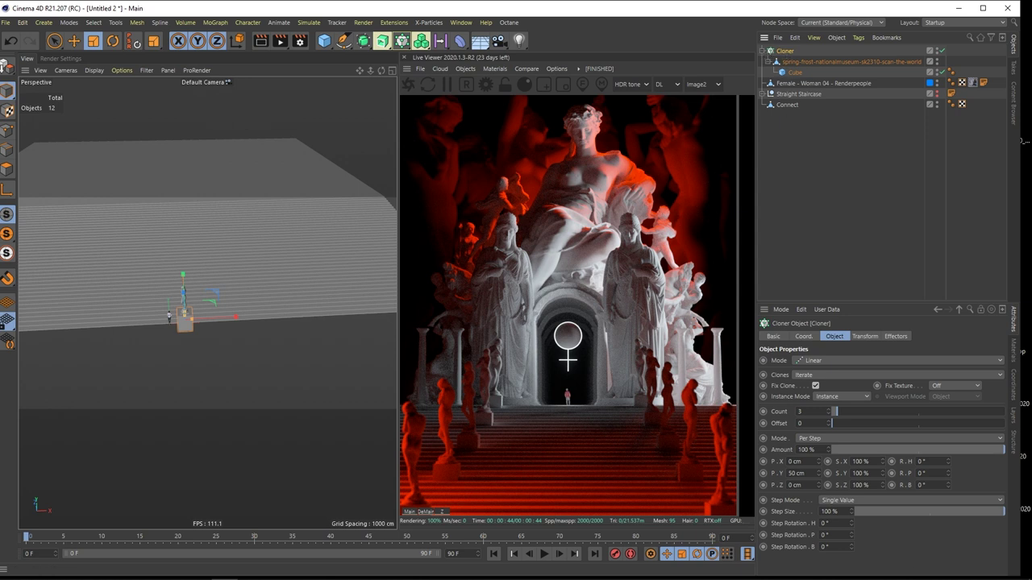
left_click_drag(804, 412, 796, 423)
left_click(817, 375)
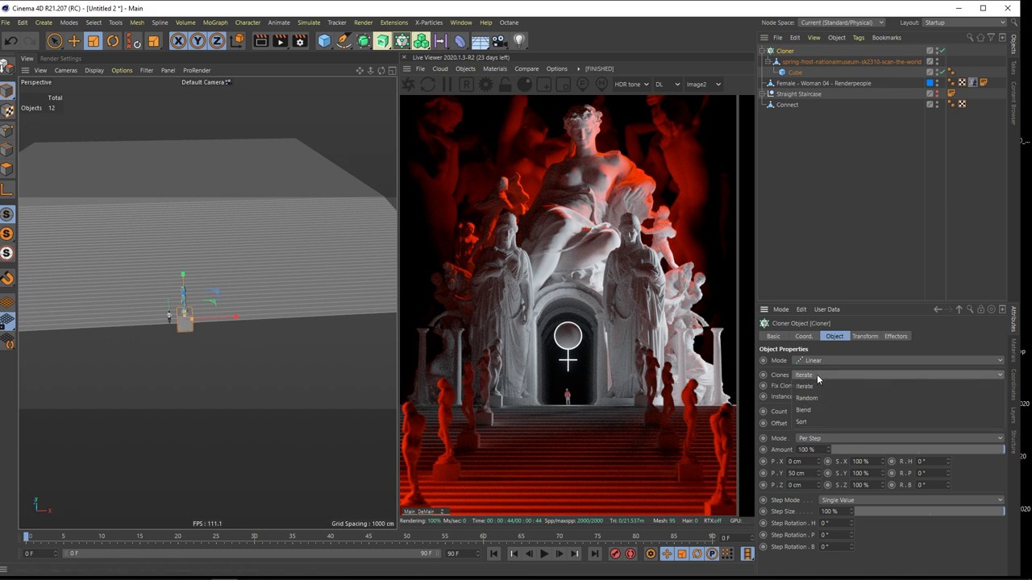
left_click(812, 385)
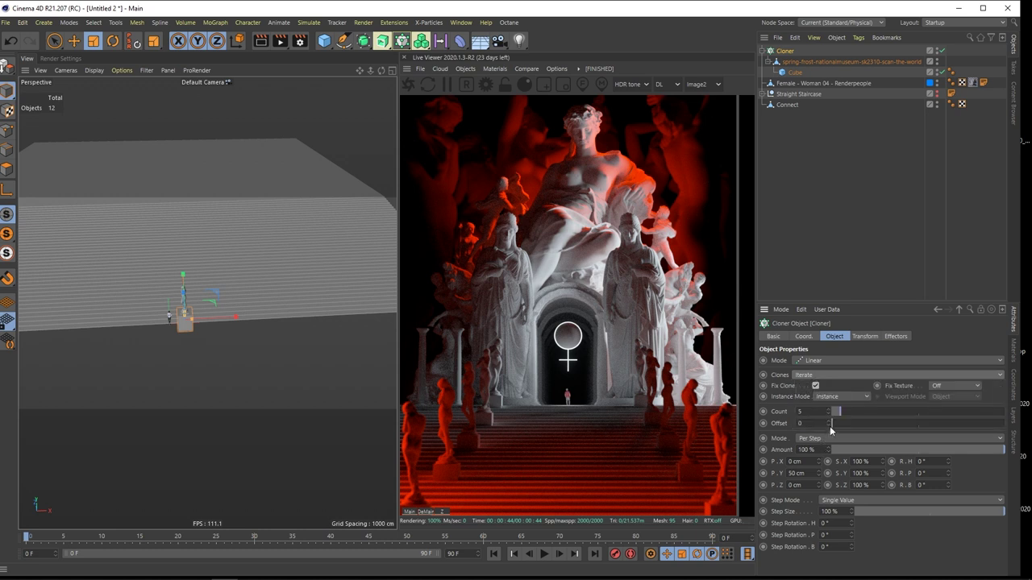
left_click(864, 397)
left_click(838, 422)
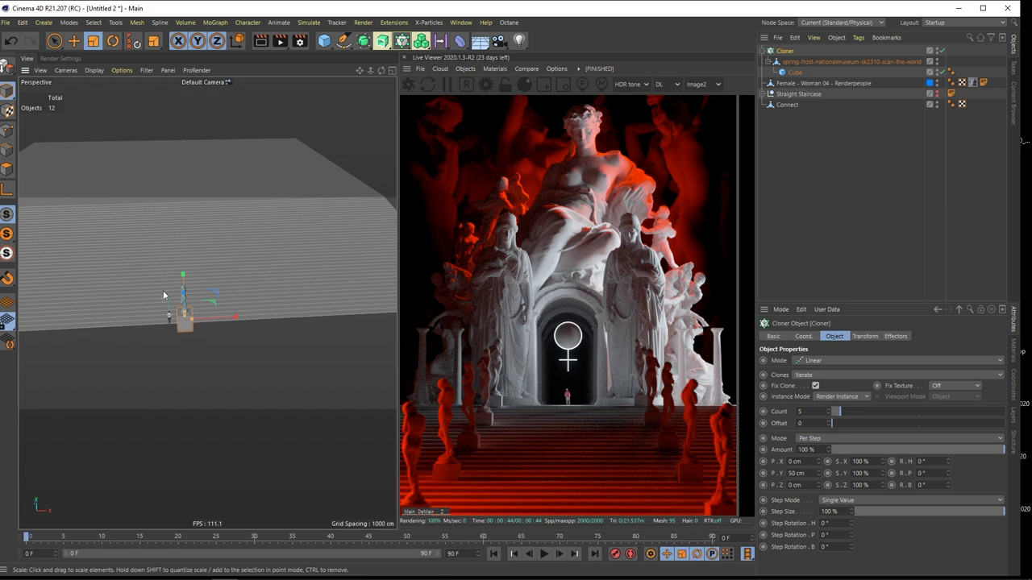
Move the Cloner onto the upper stairs and set its per-step offset to 0 cm in Y and -500 cm in Z
left_click(55, 41)
left_click_drag(126, 254, 208, 194, "alt")
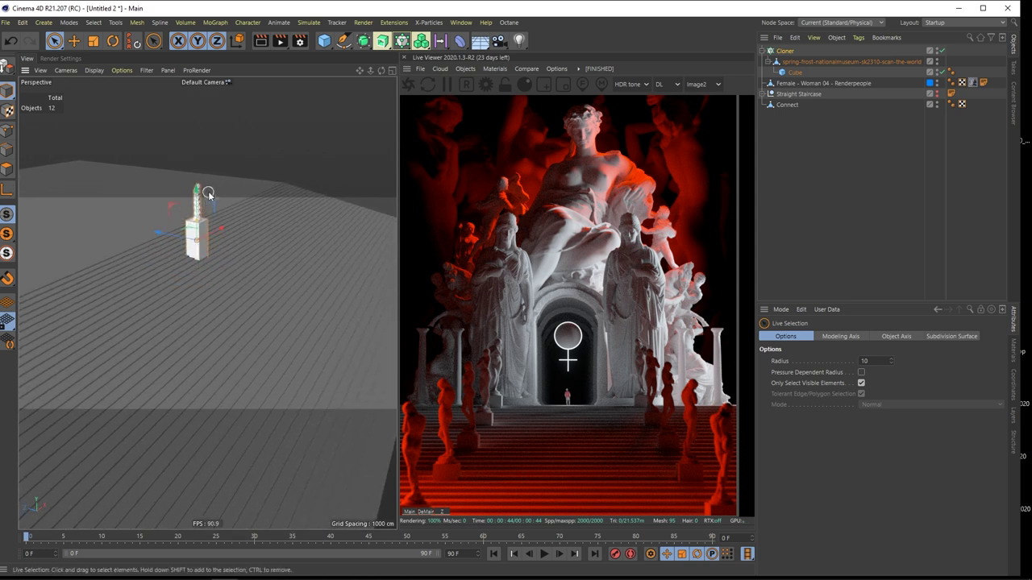
left_click(787, 52)
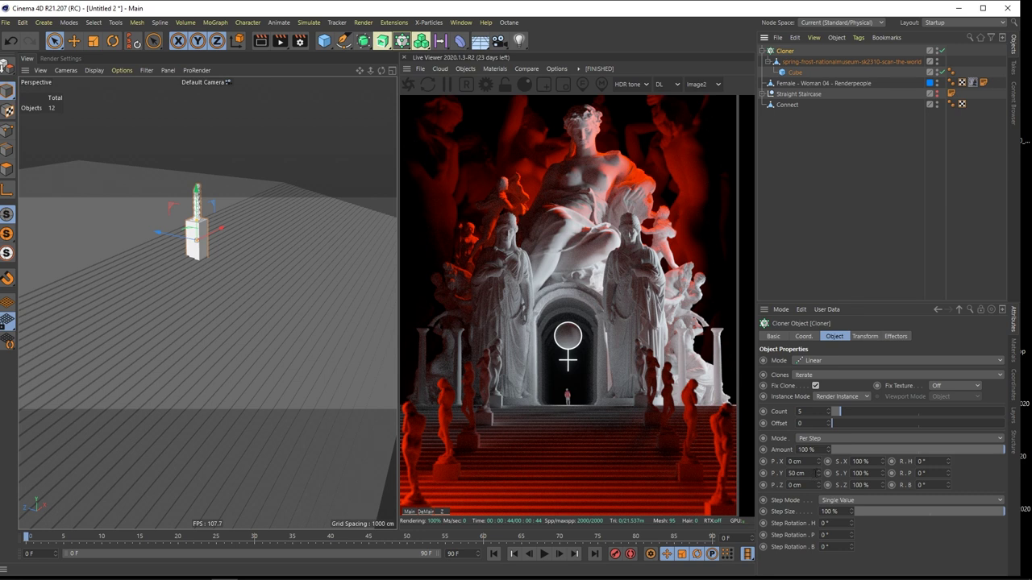
type("0")
key("Return")
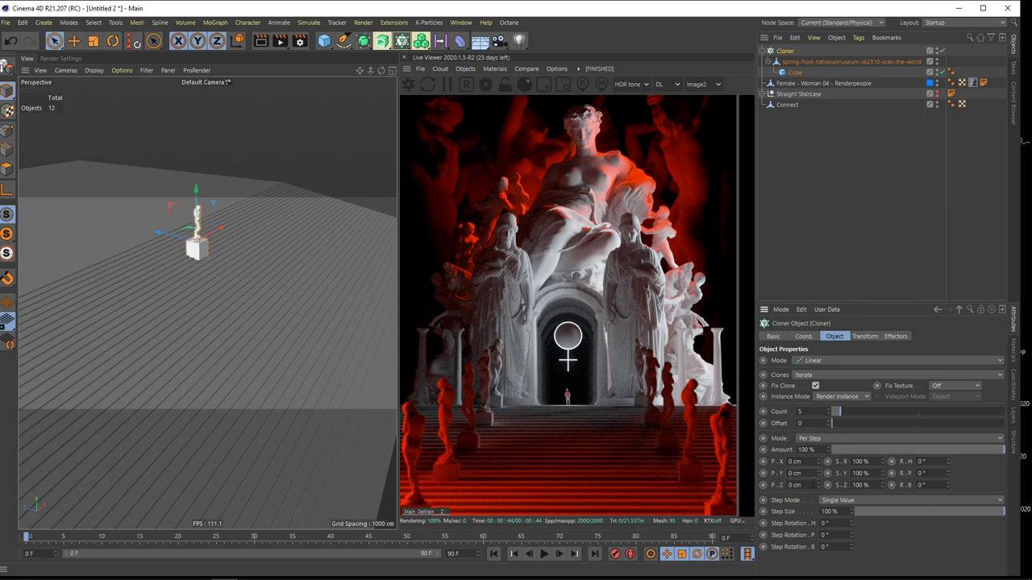
left_click_drag(818, 485, 818, 574)
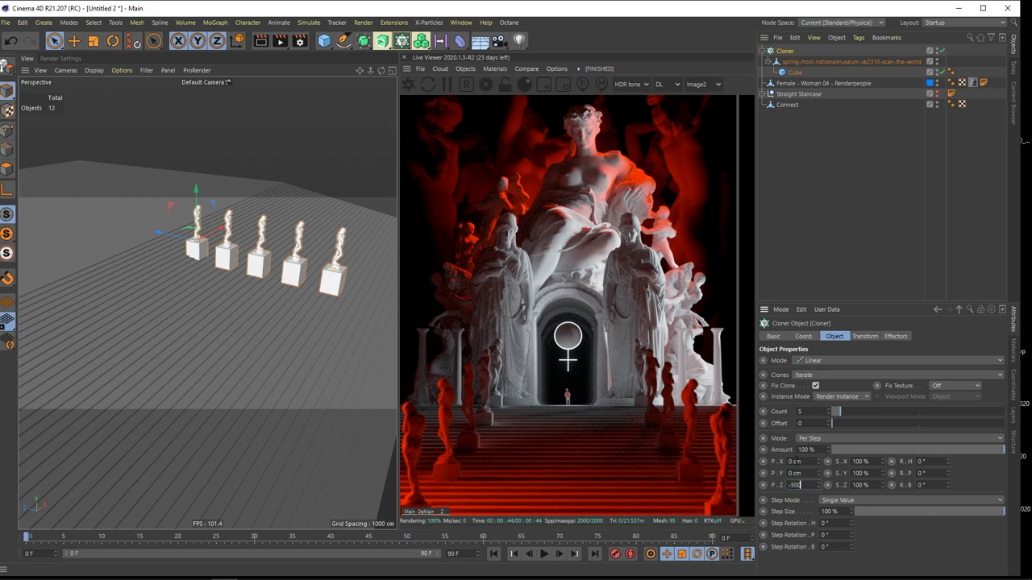
key("Return")
Move the row of cloned statues further back and up along the staircase towards the upper platform
middle_click_drag(309, 279, 241, 243, "alt")
mouse_move(291, 248)
left_mouse_down("alt")
mouse_move(262, 254)
mouse_move(312, 248)
left_mouse_up("alt")
middle_click_drag(174, 293, 262, 308, "alt")
left_click_drag(184, 247, 124, 243)
right_click_drag(171, 242, 242, 236, "alt")
left_click_drag(170, 207, 170, 195)
left_click_drag(127, 229, 120, 229)
right_click_drag(246, 280, 211, 288, "alt")
middle_click_drag(246, 287, 210, 277, "alt")
mouse_move(208, 278)
left_mouse_down("alt")
mouse_move(272, 306)
mouse_move(292, 299)
mouse_move(218, 290)
left_mouse_up("alt")
left_click_drag(163, 273, 180, 262, "alt")
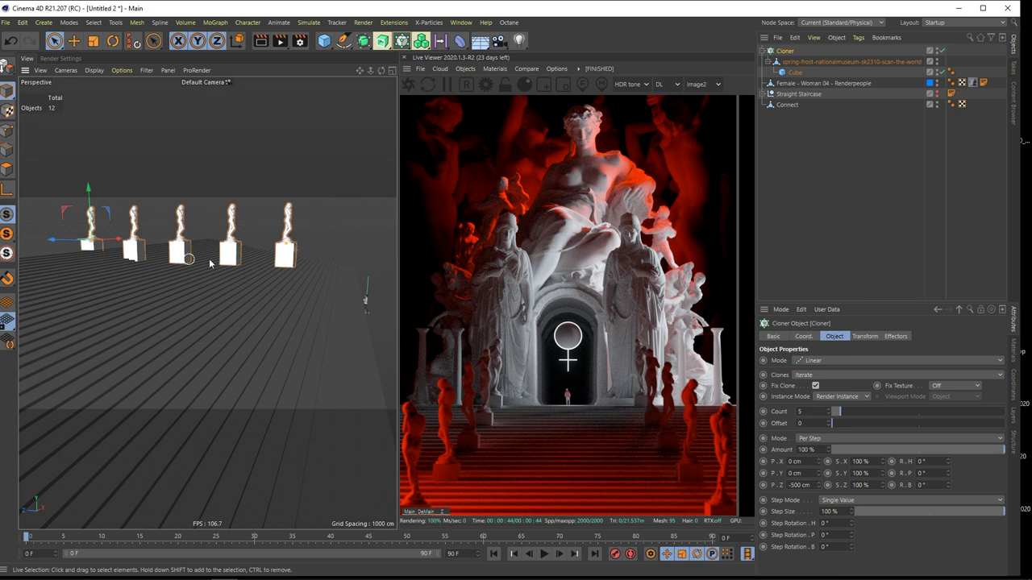
Set the Cloner count to 7 and its per-step Y offset to -100 cm so the statues descend the stairs
key("Return")
middle_click_drag(326, 346, 266, 343, "alt")
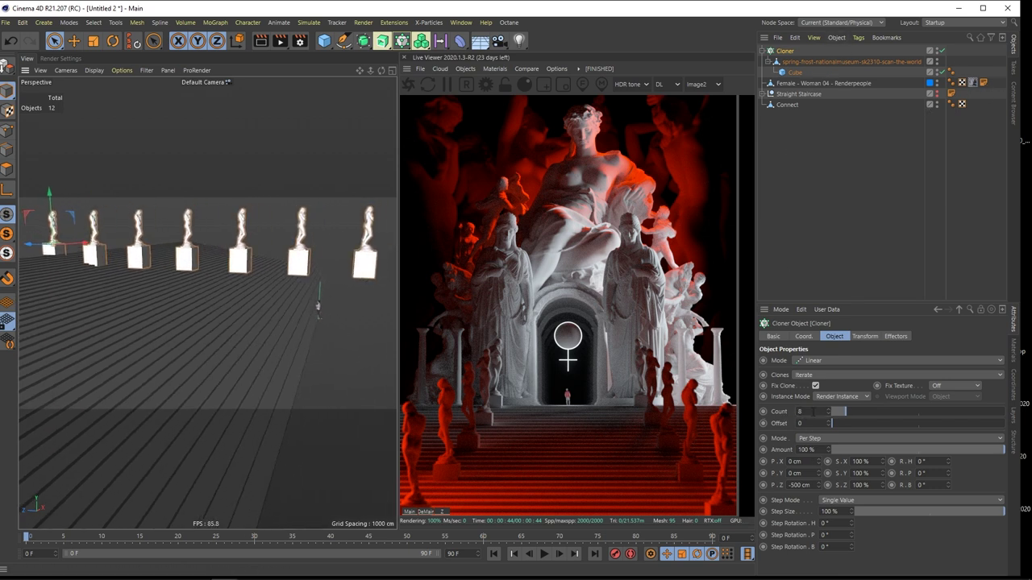
left_click_drag(818, 473, 817, 491)
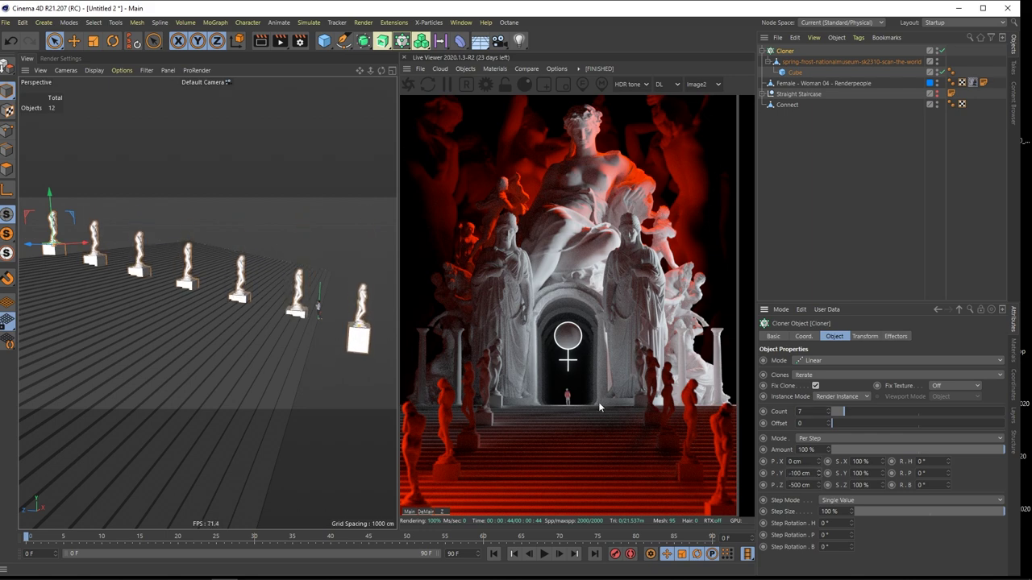
mouse_move(292, 288)
left_mouse_down("alt")
mouse_move(257, 285)
mouse_move(274, 323)
mouse_move(230, 305)
mouse_move(387, 251)
left_mouse_up("alt")
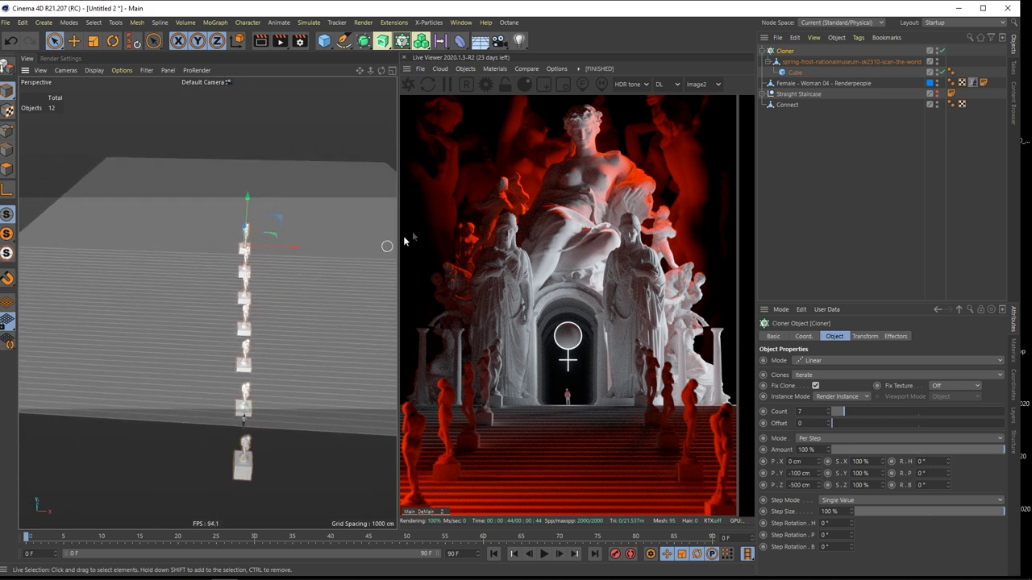
Add a cube about 974 × 1142 × 1189 cm and place it on the upper platform behind the row of statues
mouse_move(283, 282)
left_mouse_down("alt")
mouse_move(251, 282)
mouse_move(242, 294)
mouse_move(251, 264)
mouse_move(242, 266)
left_mouse_up("alt")
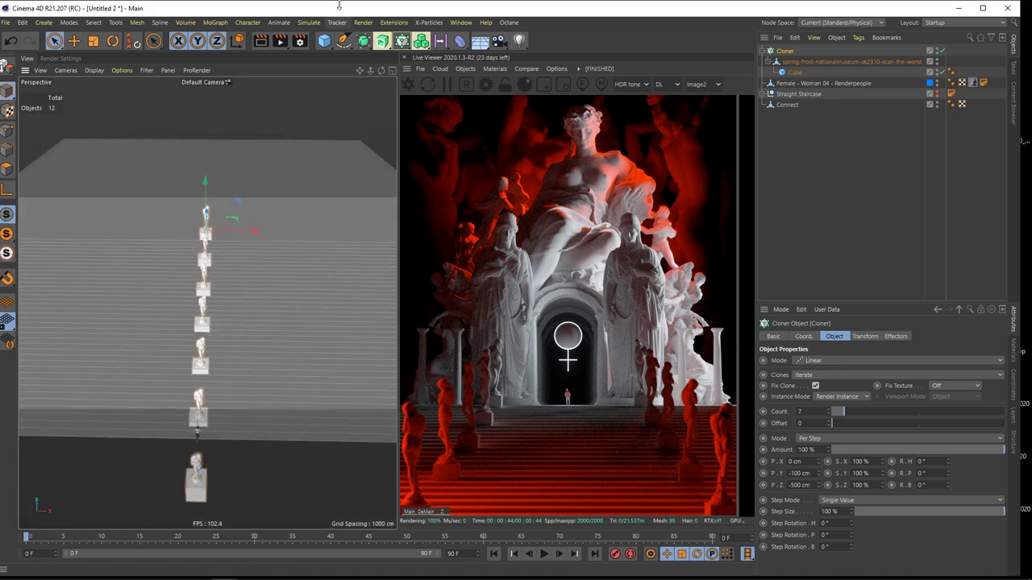
left_click_drag(324, 40, 401, 59)
left_click(402, 58)
left_click_drag(223, 295, 348, 347, "alt")
middle_click_drag(348, 348, 407, 349, "alt")
left_click_drag(146, 306, 80, 262)
left_click(247, 177)
left_click_drag(228, 243, 222, 271, "alt")
left_click(197, 270)
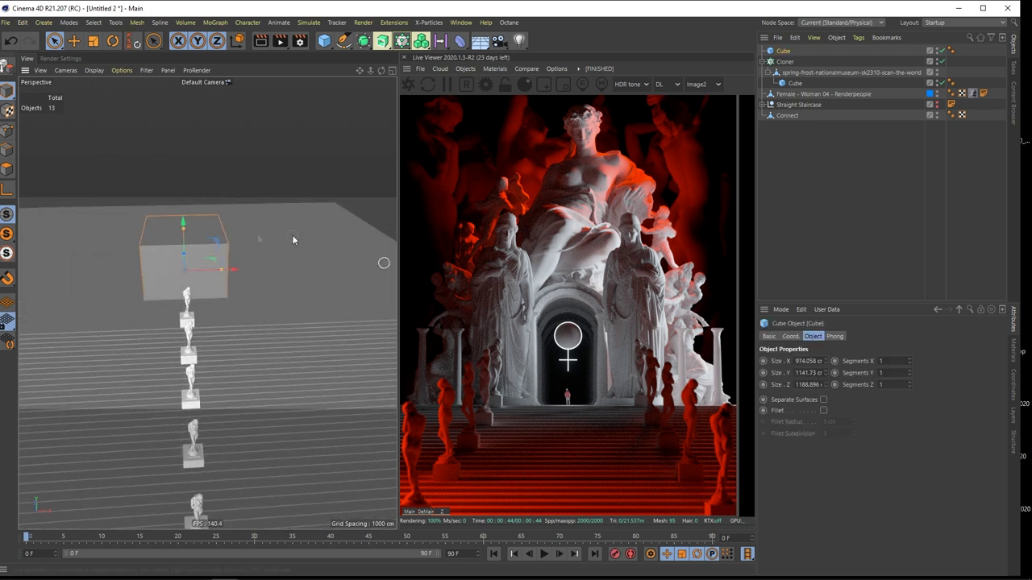
mouse_move(170, 229)
left_mouse_down("alt")
mouse_move(203, 233)
mouse_move(170, 212)
left_mouse_up("alt")
left_click(207, 178)
left_click_drag(200, 272, 158, 269, "alt")
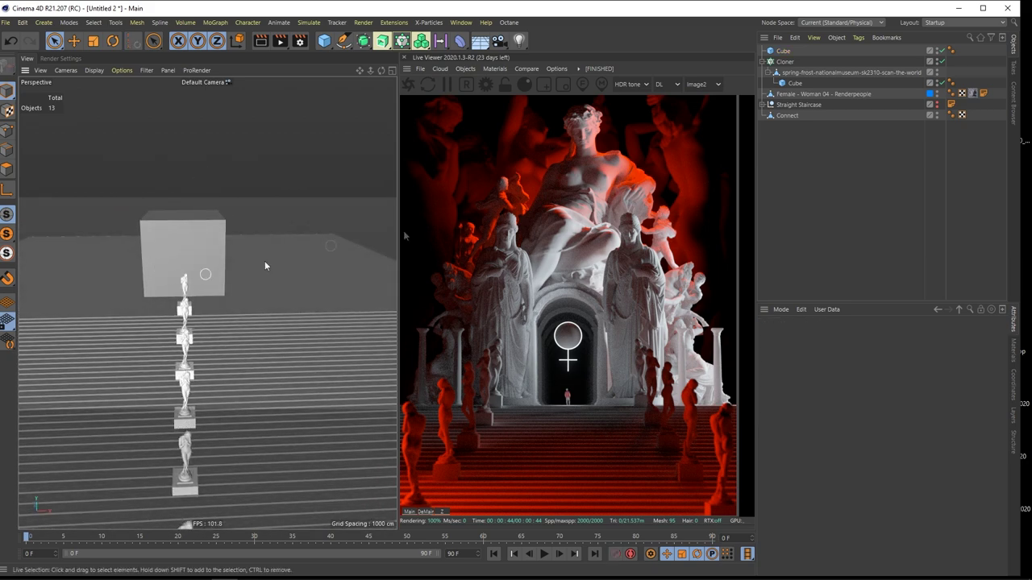
Move the row of cloned statues sideways along positive X so it descends the stairs beside the large cube
left_click(177, 280)
left_click_drag(232, 306, 291, 304)
left_click(793, 217)
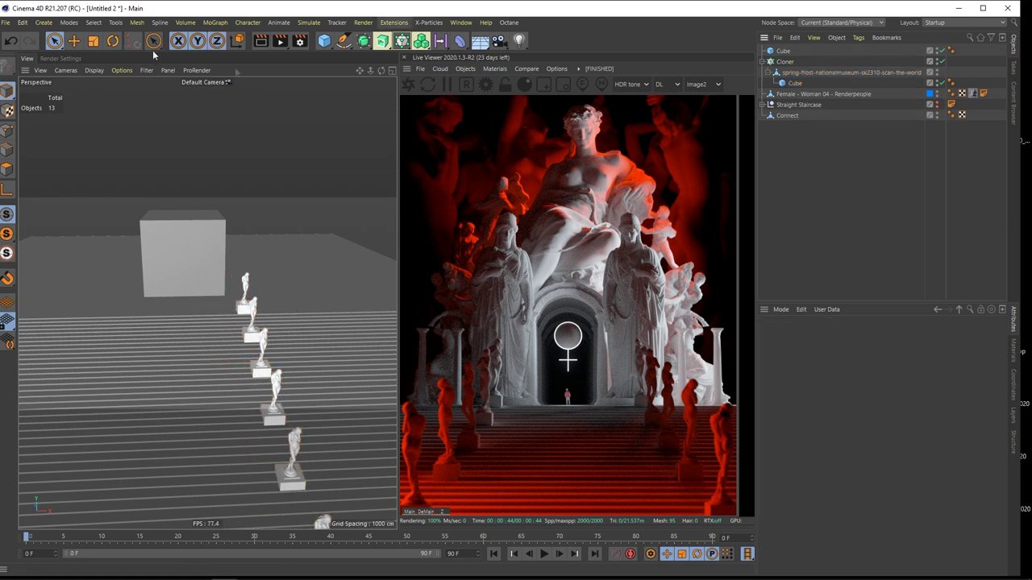
Add a camera and reset its position and rotation to 0 on all axes
left_click_drag(498, 40, 520, 53)
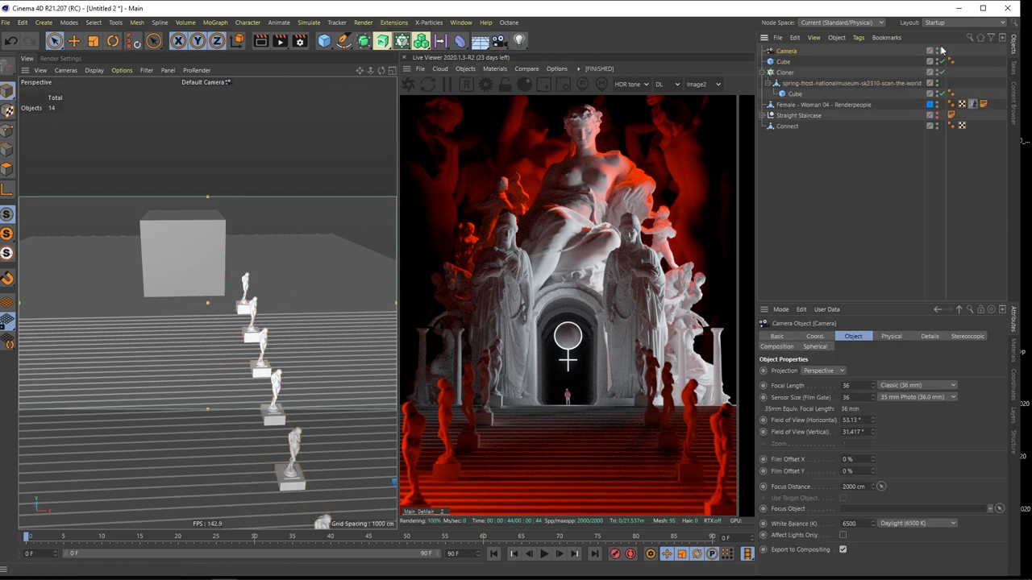
right_click_drag(216, 323, 126, 352, "alt")
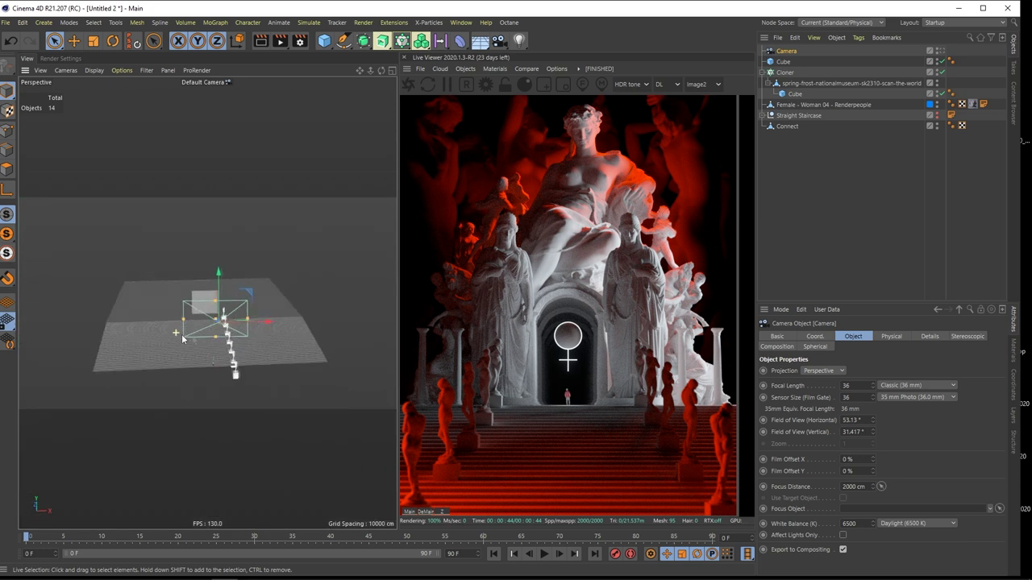
left_click_drag(175, 333, 278, 346, "alt")
left_click(815, 337)
right_click(819, 372)
right_click(819, 383)
right_click(819, 394)
right_click(951, 372)
right_click(951, 384)
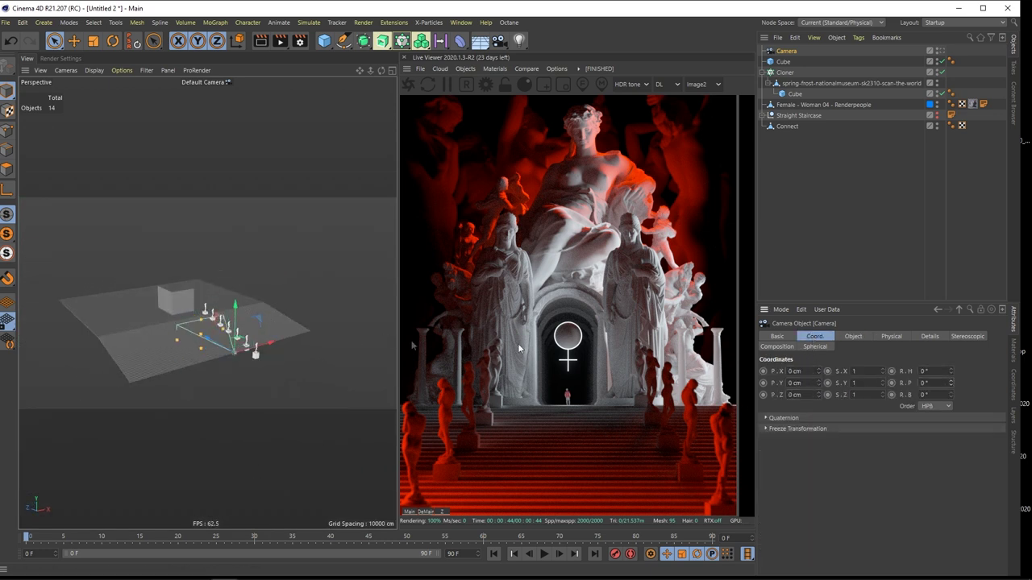
Move the camera up to about 839 cm in Y and back to about -2320 cm in Z, and look through it
left_click_drag(212, 320, 245, 271, "alt")
left_click_drag(195, 325, 276, 316)
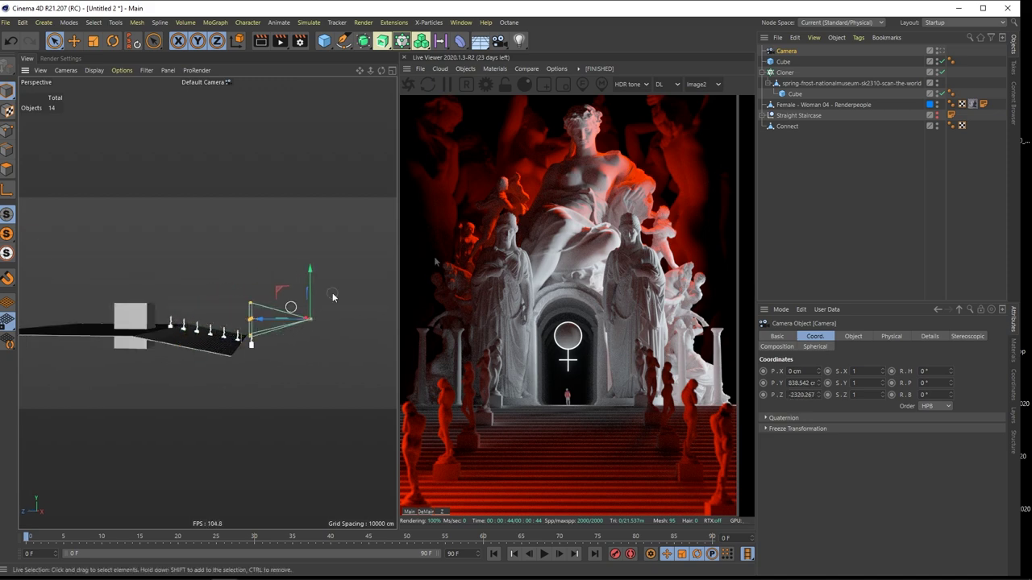
left_click(940, 50)
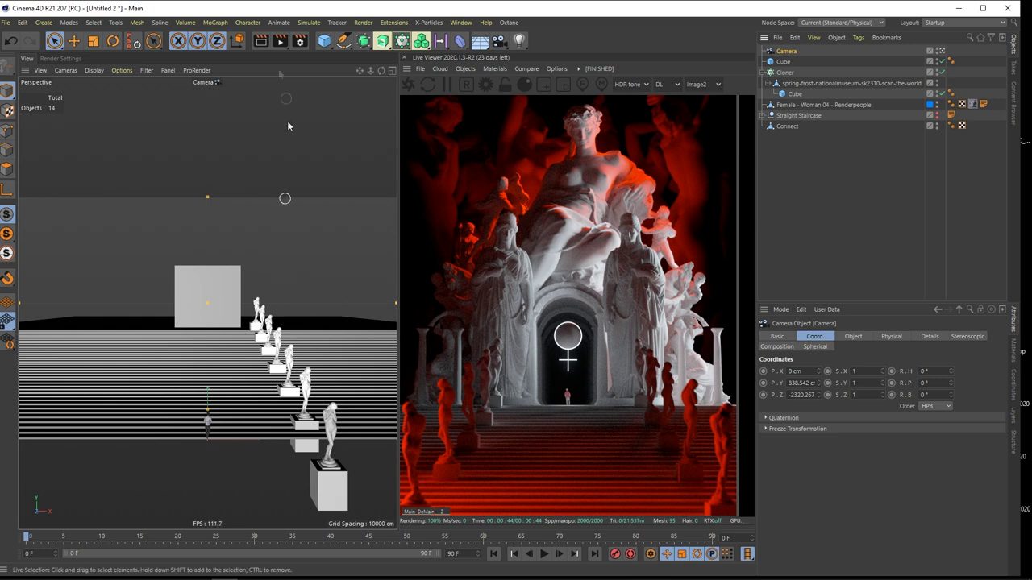
Set the render output to a width of 1080 and a height of 1350 pixels and return to the viewport
left_click(299, 41)
left_click(51, 99)
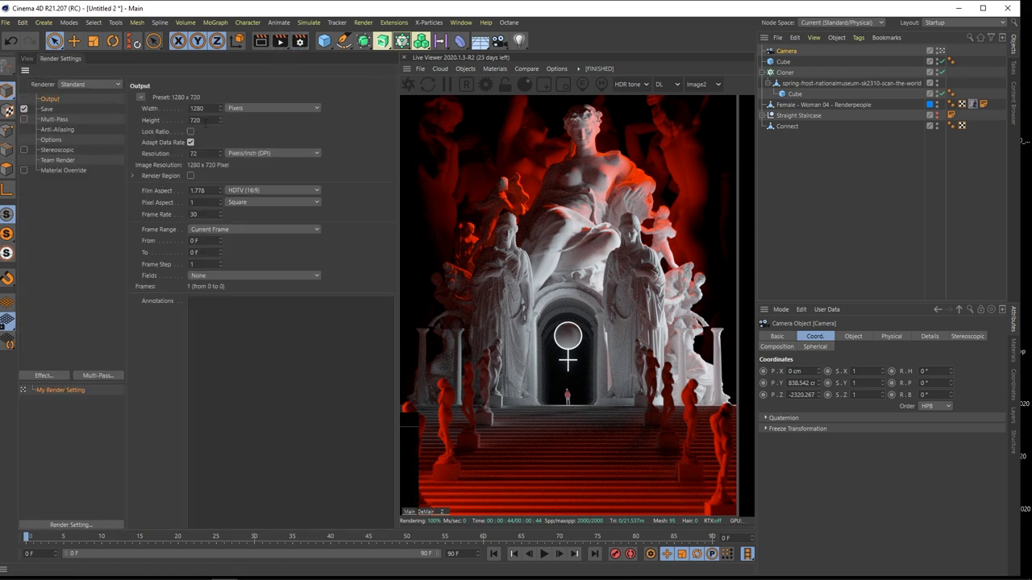
type("1350")
left_click_drag(208, 109, 181, 109)
type("1080")
key("Return")
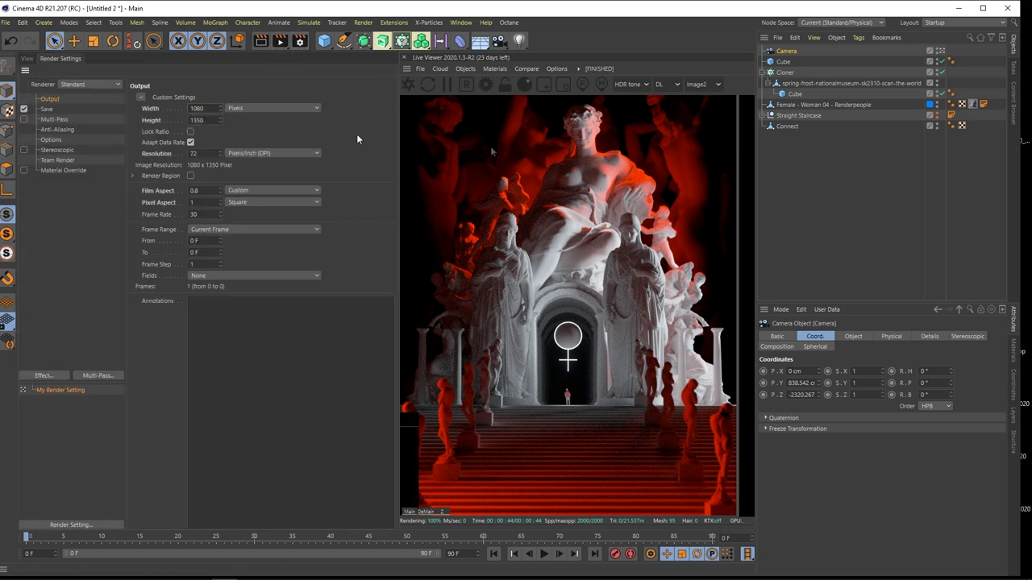
left_click(28, 58)
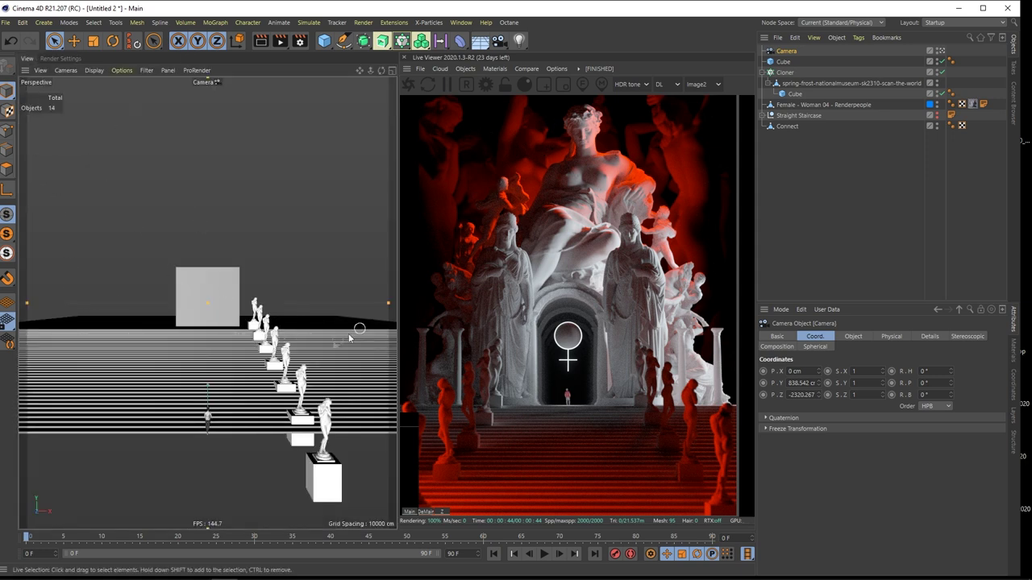
Set the camera's focal length to 100 mm
left_click(852, 337)
type("100")
key("Return")
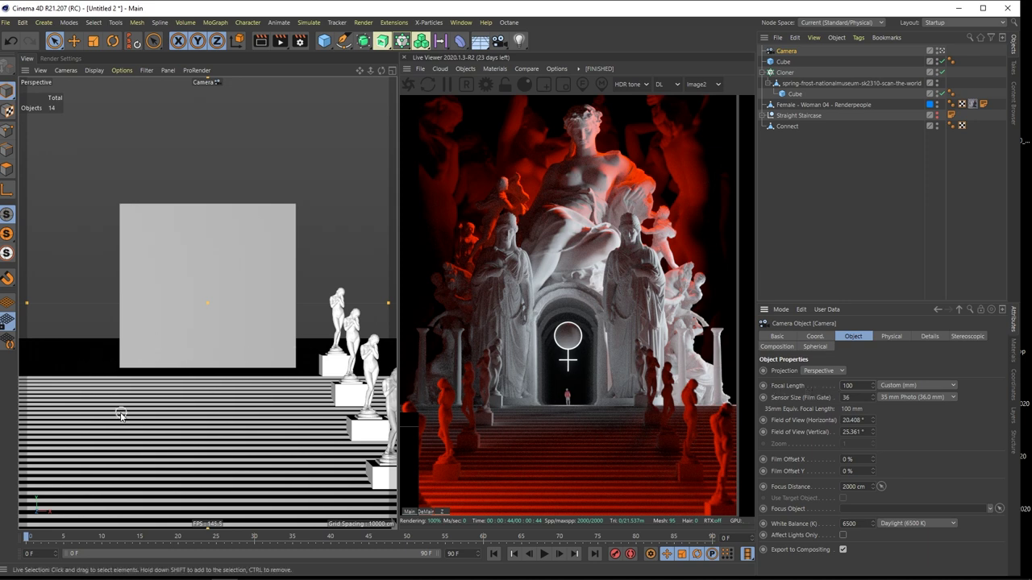
Pull the camera back to about -3860 cm in Z, pitch it up 4°, and lower it to about 587 cm in Y
left_click(814, 337)
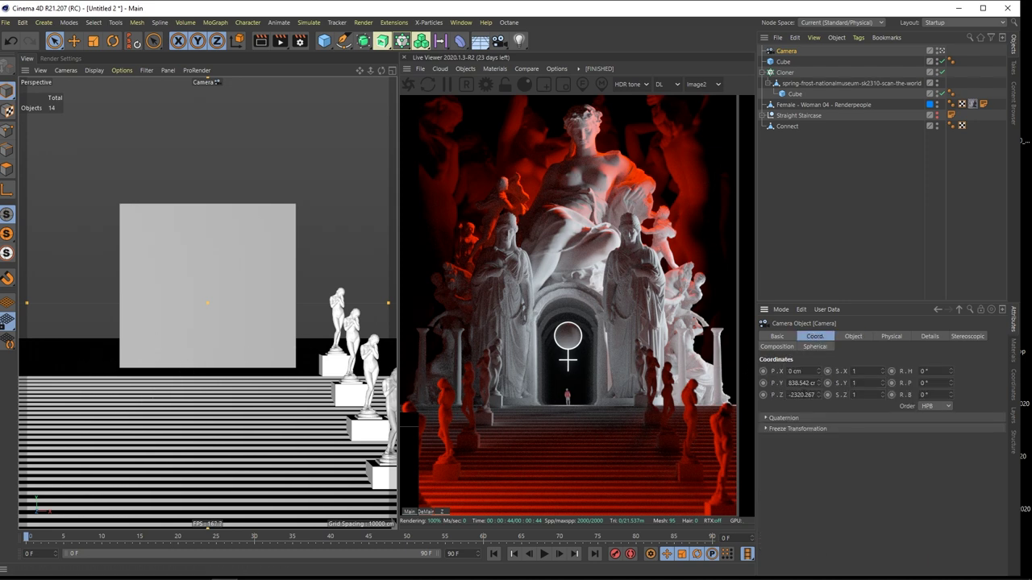
mouse_move(823, 398)
left_mouse_down()
mouse_move(817, 367)
mouse_move(821, 385)
left_mouse_up()
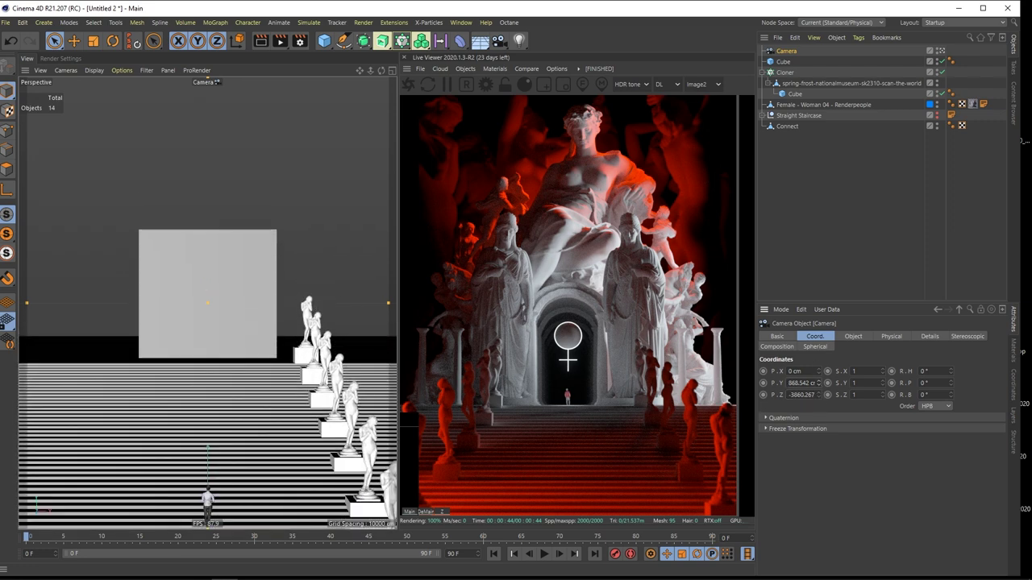
left_click_drag(952, 386, 952, 384)
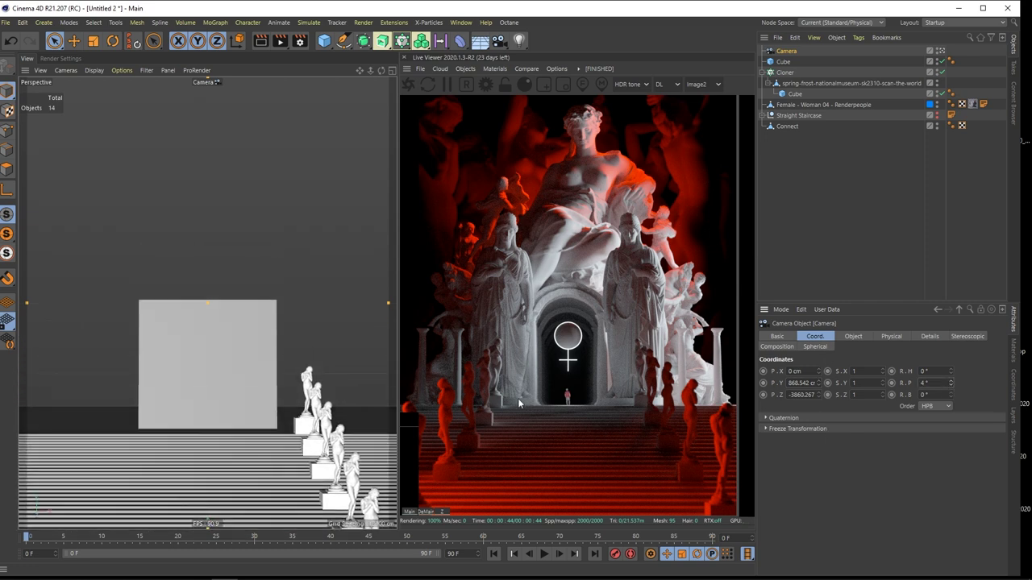
left_click_drag(817, 380, 816, 402)
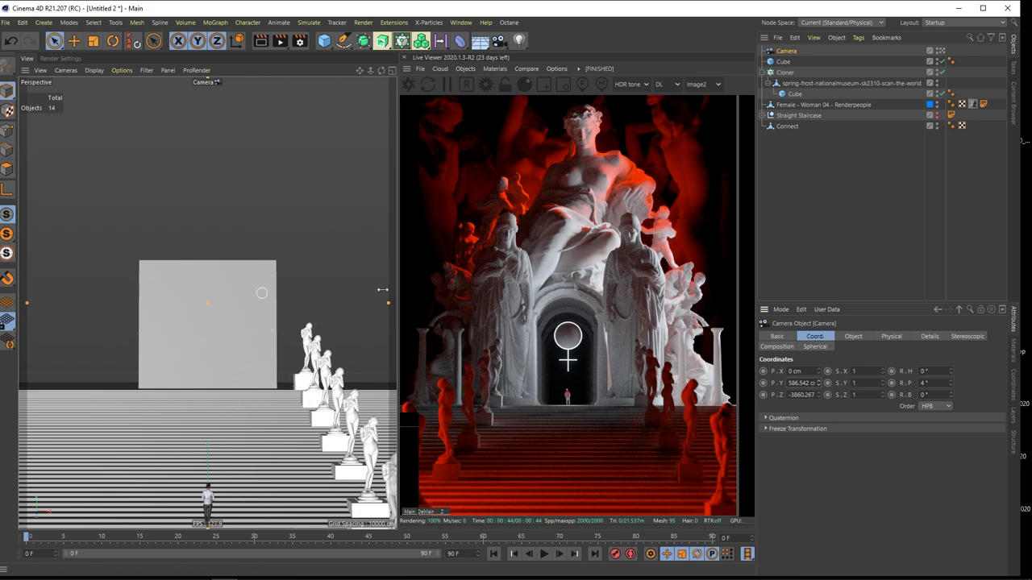
Leave the camera's view to see the scene from outside and open the camera's object and tag options
left_click(941, 50)
scroll(210, 322, "down", 5)
left_click_drag(189, 321, 203, 357, "alt")
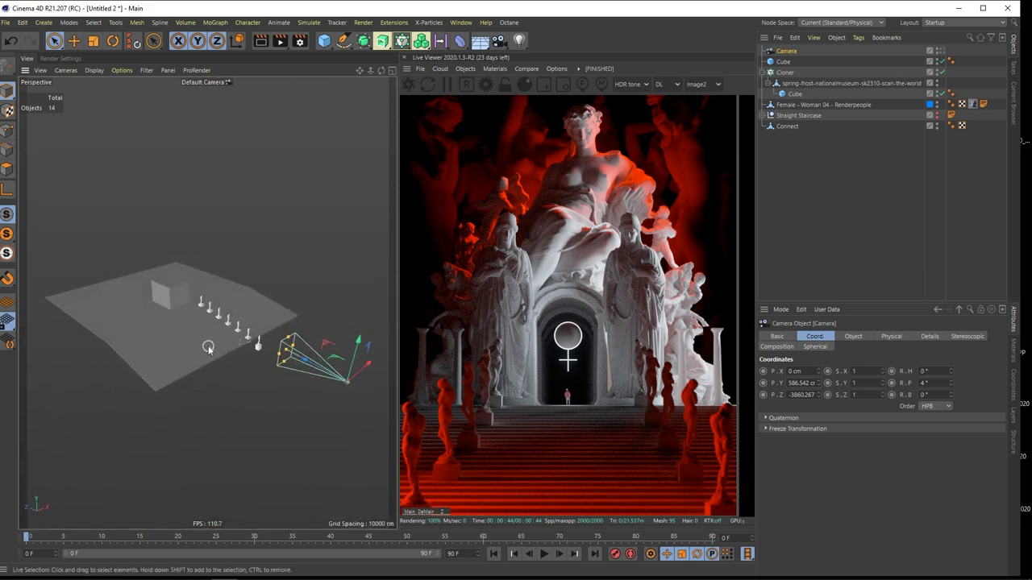
scroll(204, 357, "up", 3)
right_click(794, 51)
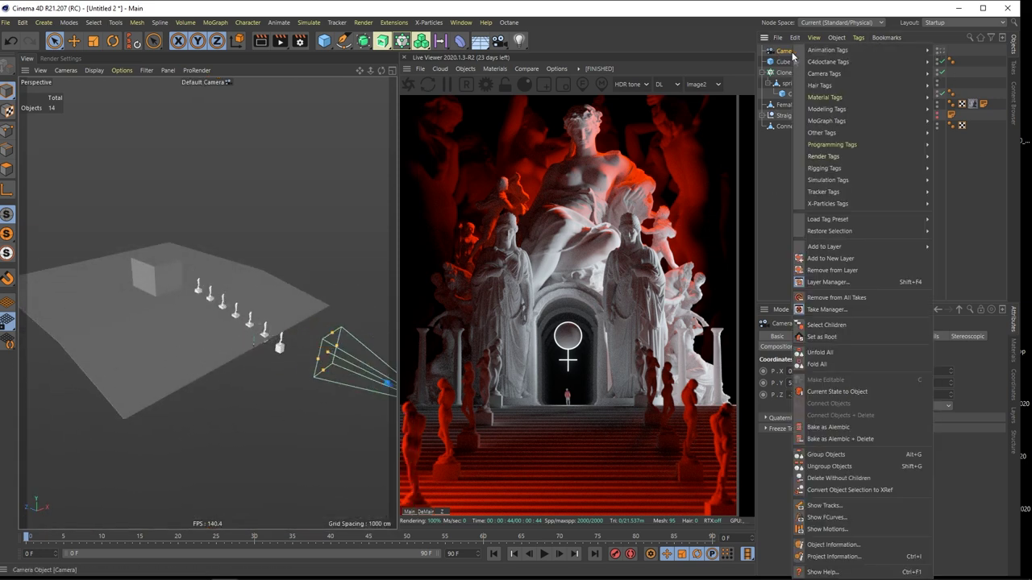
Add a Protection rigging tag to the Camera object to lock its position, scale and rotation
mouse_move(826, 164)
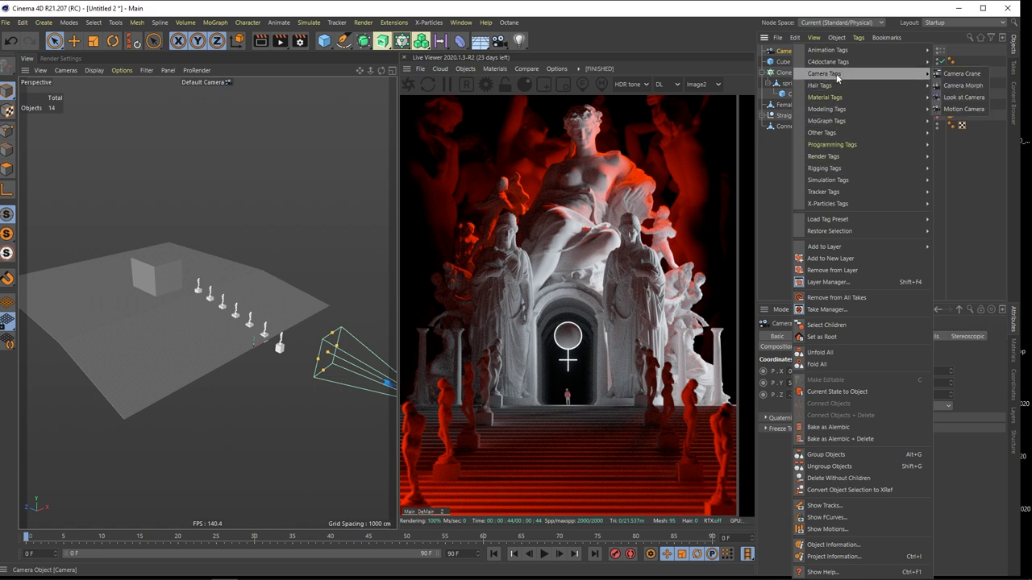
mouse_move(829, 186)
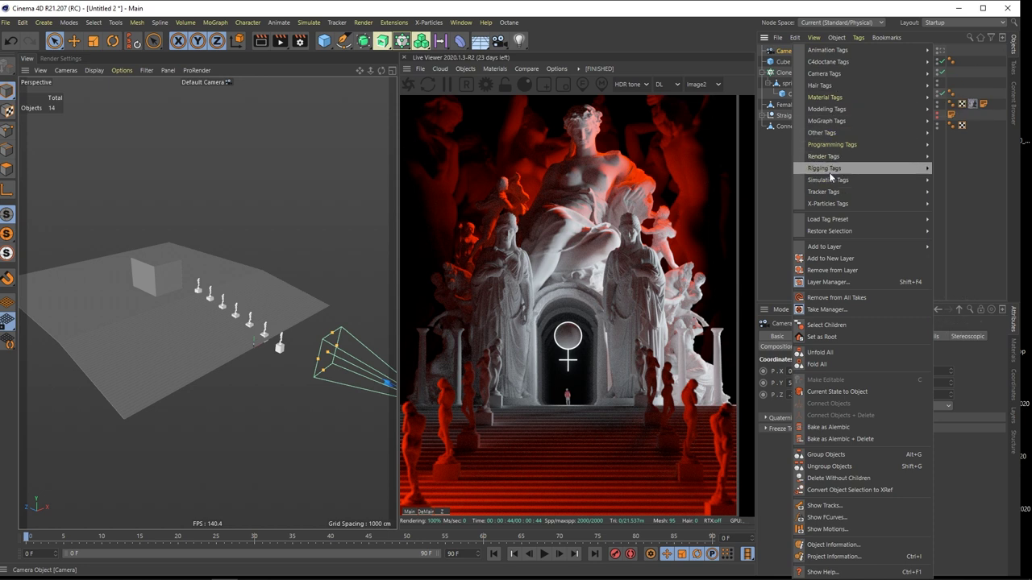
mouse_move(823, 138)
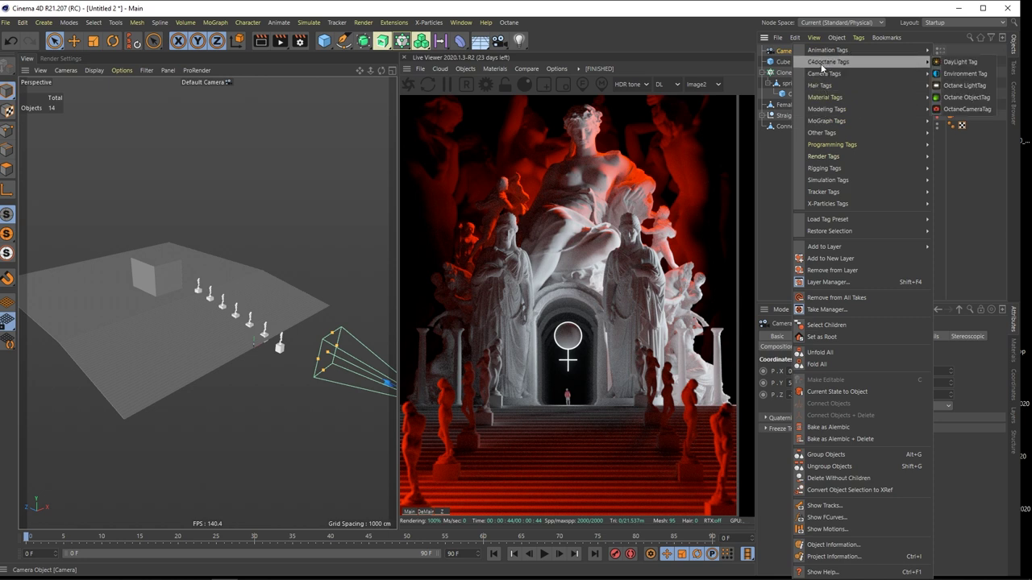
mouse_move(821, 90)
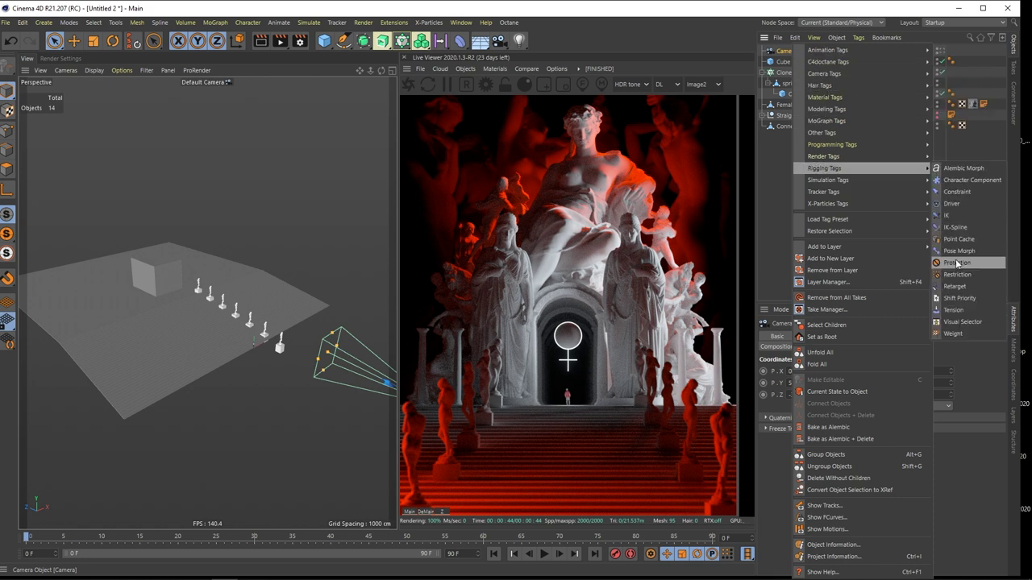
left_click(956, 262)
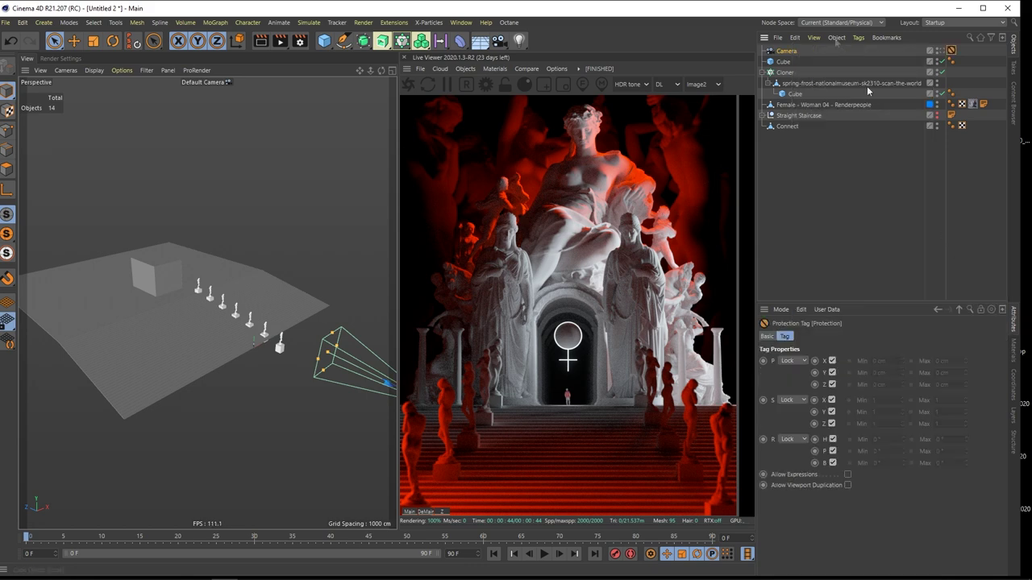
Examine the row of cloned statues along the staircase up close from outside the camera
middle_click_drag(232, 338, 184, 322, "alt")
left_click_drag(184, 321, 166, 302, "alt")
right_click_drag(166, 303, 226, 288, "alt")
left_click_drag(226, 288, 152, 274, "alt")
right_click_drag(151, 273, 213, 255, "alt")
left_click_drag(214, 259, 178, 280, "alt")
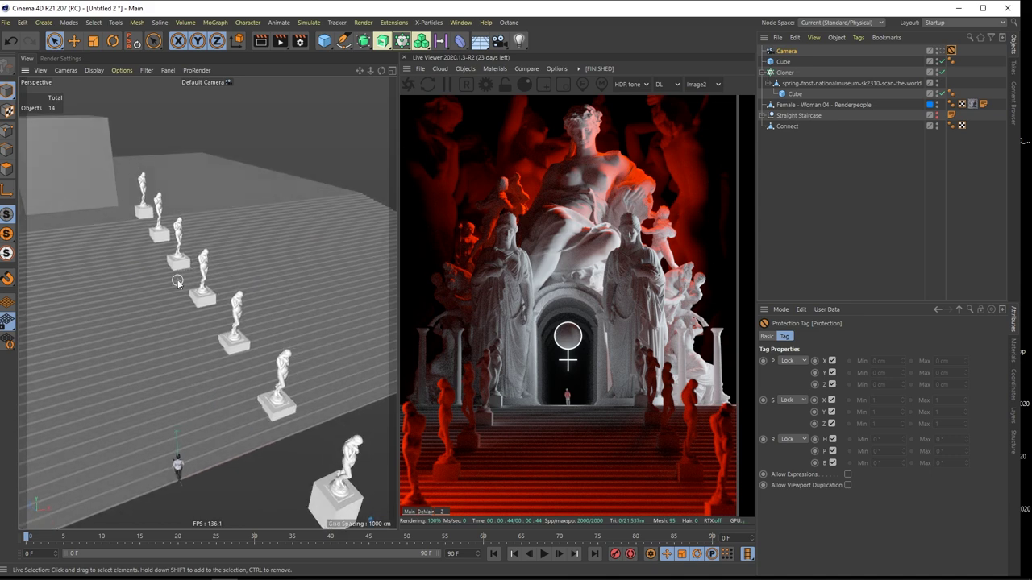
middle_click_drag(153, 277, 169, 275, "alt")
left_click_drag(168, 274, 121, 292, "alt")
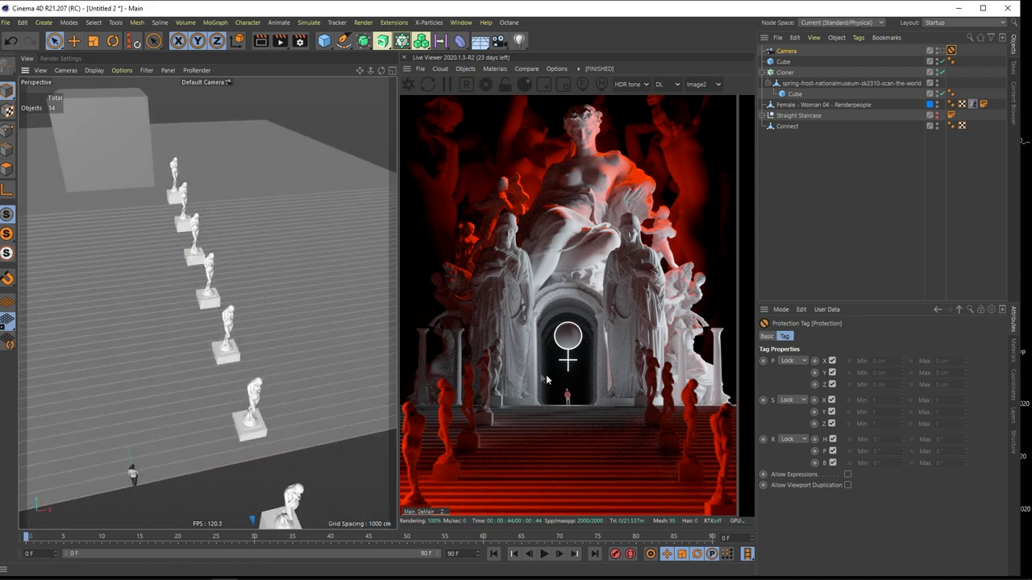
left_click_drag(163, 293, 192, 289, "alt")
right_click_drag(192, 289, 227, 279, "alt")
Set the statue cloner's per-step heading rotation to 49°, judging the statues through the scene camera
left_click(785, 73)
left_click_drag(857, 302, 865, 205)
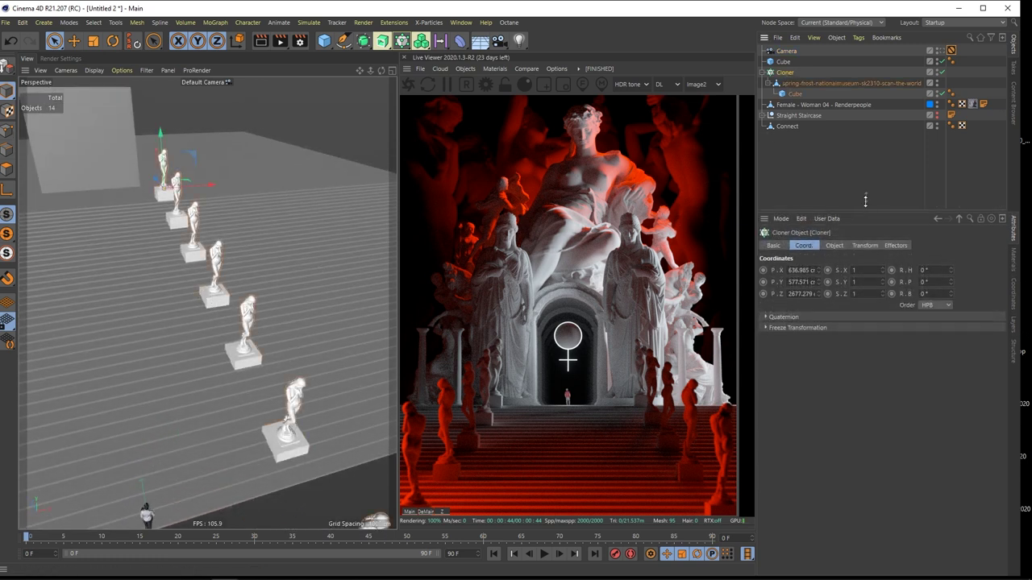
left_click(834, 245)
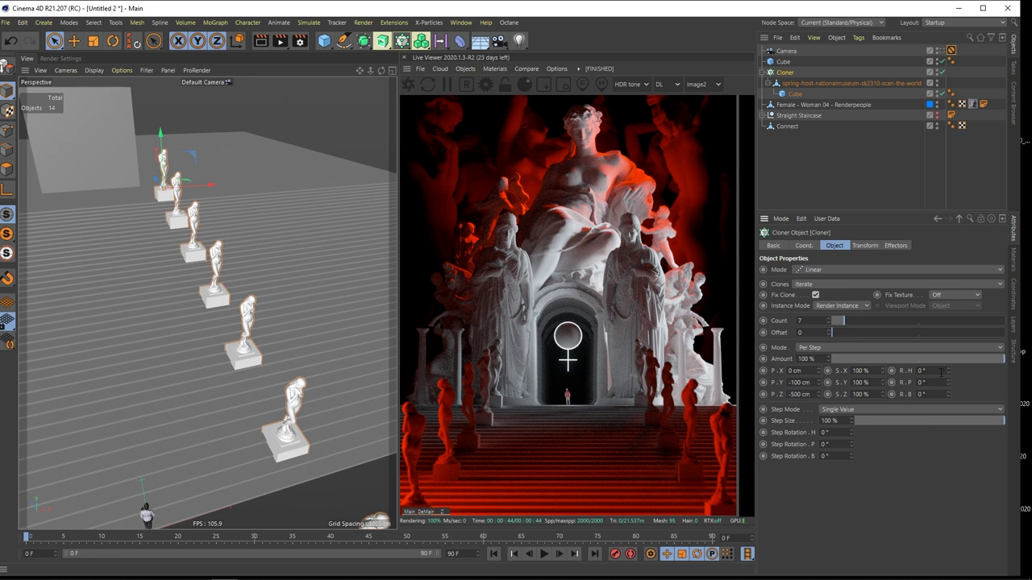
left_click_drag(947, 372, 960, 368)
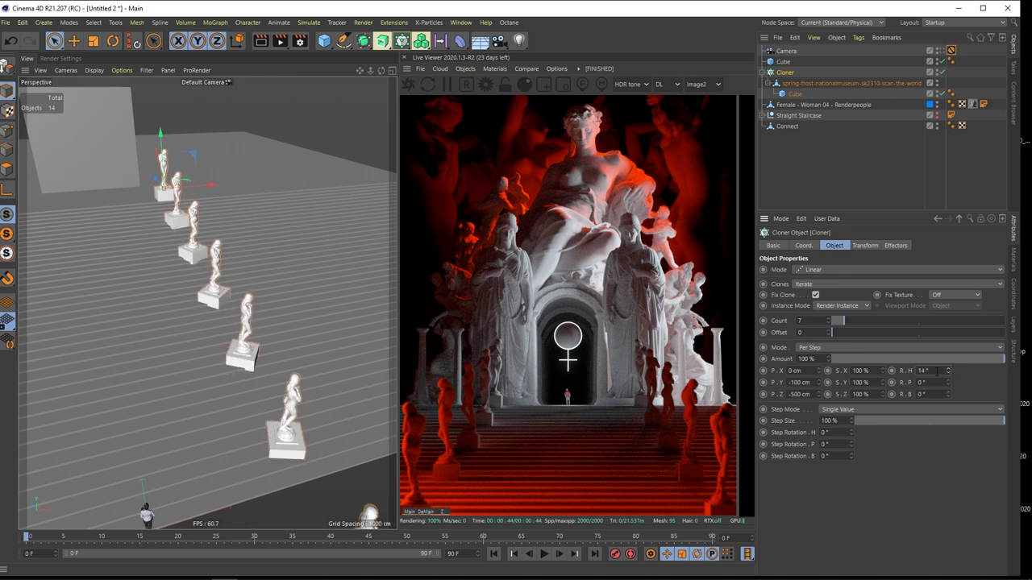
left_click(940, 51)
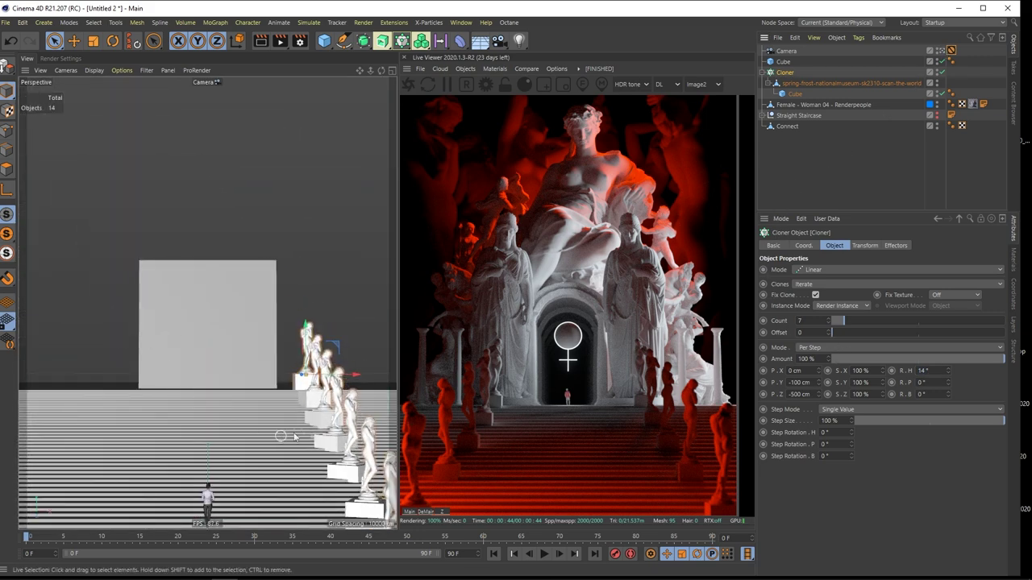
mouse_move(948, 370)
left_mouse_down()
mouse_move(948, 349)
mouse_move(947, 369)
left_mouse_up()
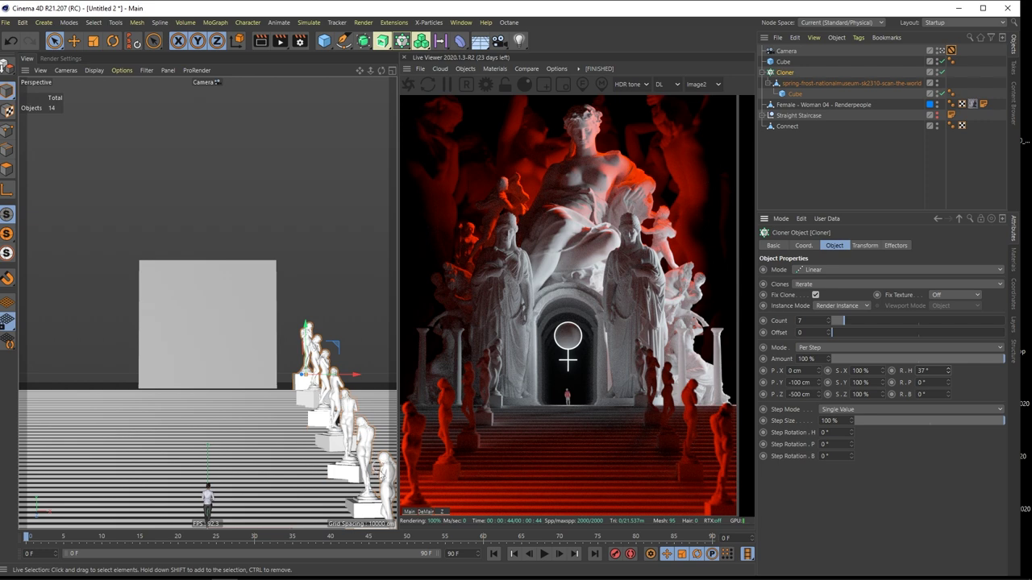
left_click_drag(948, 373, 948, 361)
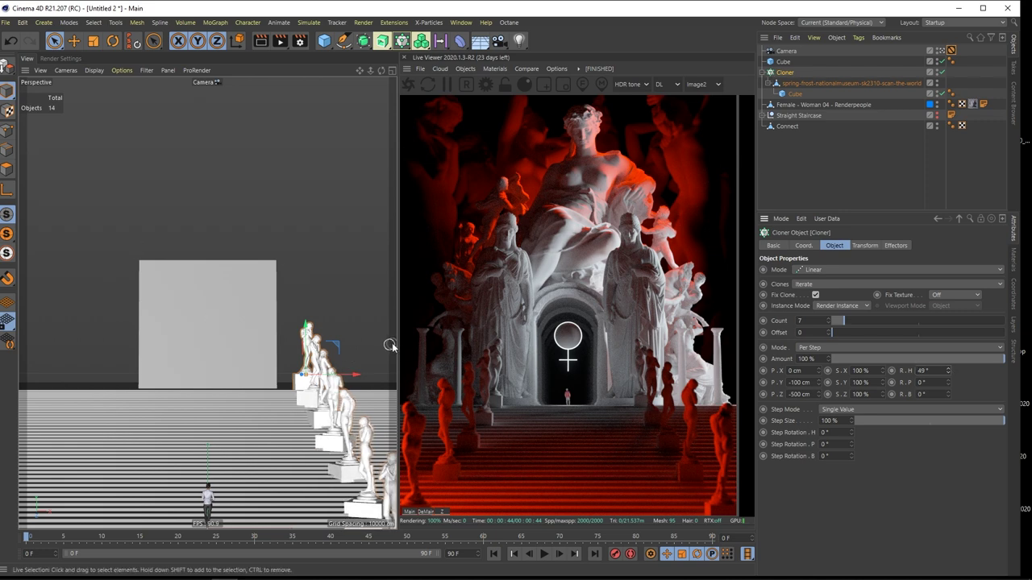
Shift the statue cloner along X toward the middle of the stairs and set its heading step rotation to 2°
left_click_drag(355, 374, 340, 371)
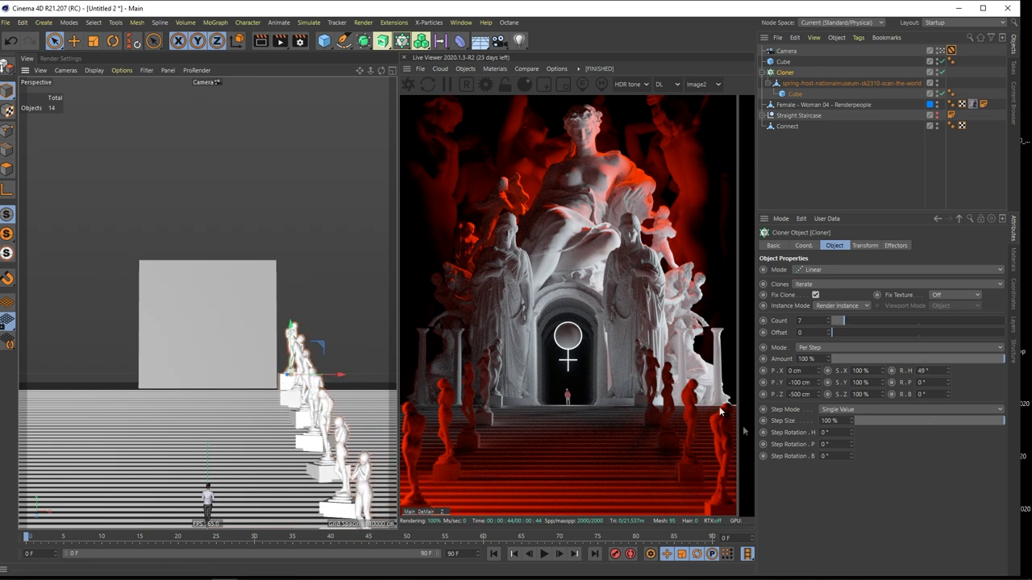
left_click_drag(852, 436, 851, 434)
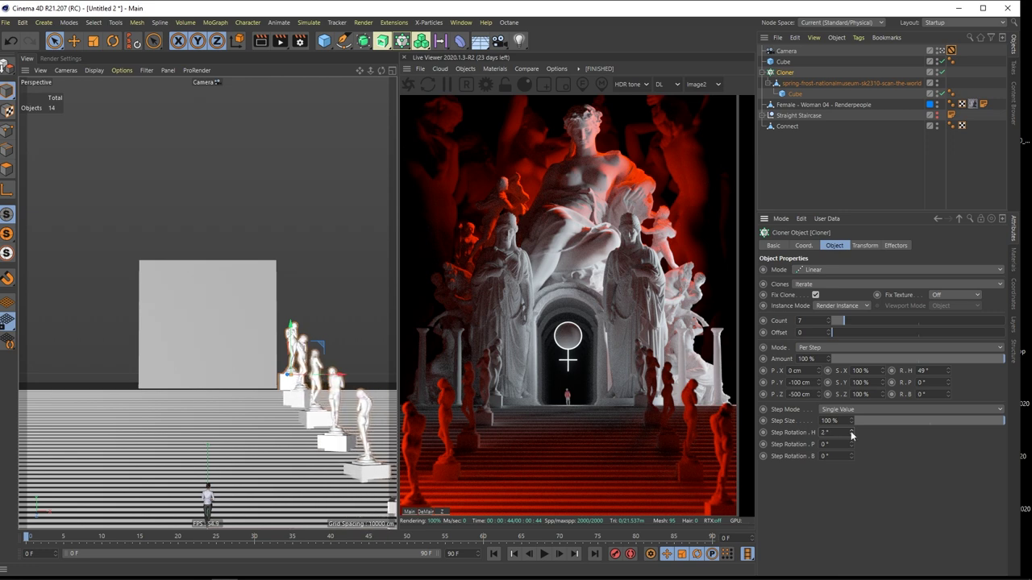
left_click_drag(341, 375, 325, 376)
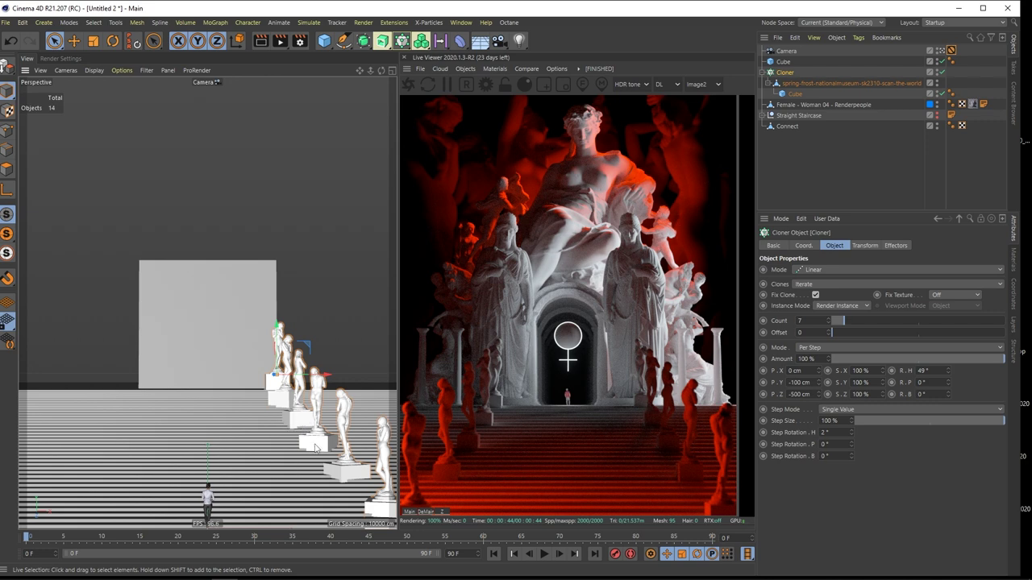
Duplicate the cloner, disabling the original, and remove the statue from the copy so it clones only the pedestal cube
left_click(763, 73)
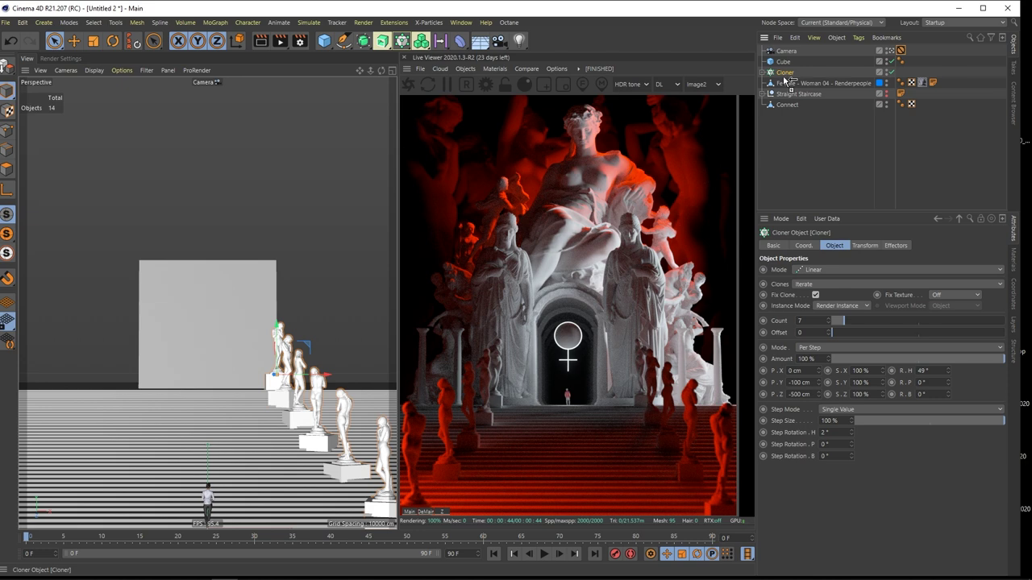
left_click_drag(784, 79, 785, 82, "ctrl")
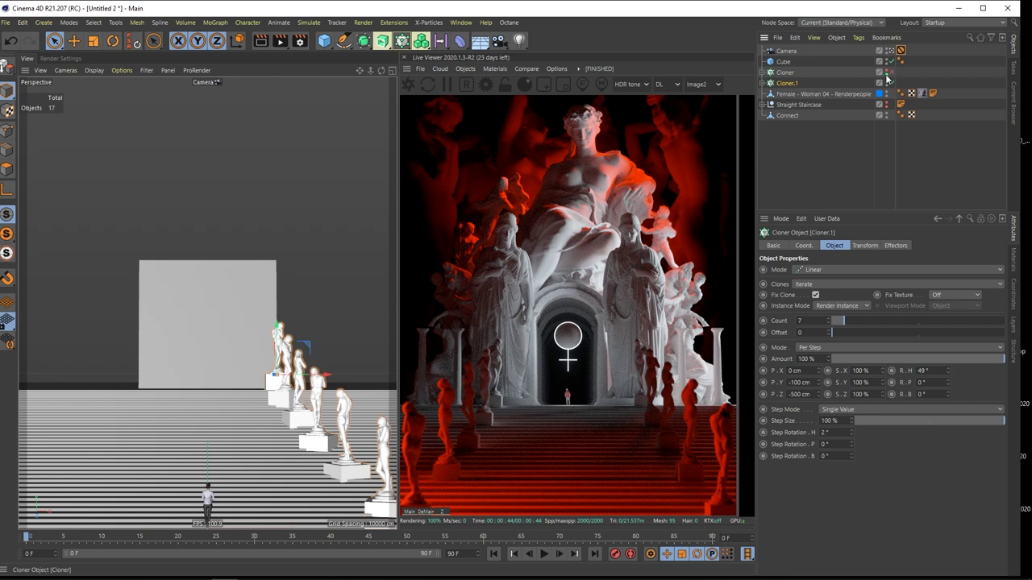
left_click(762, 83)
left_click_drag(794, 105, 792, 90)
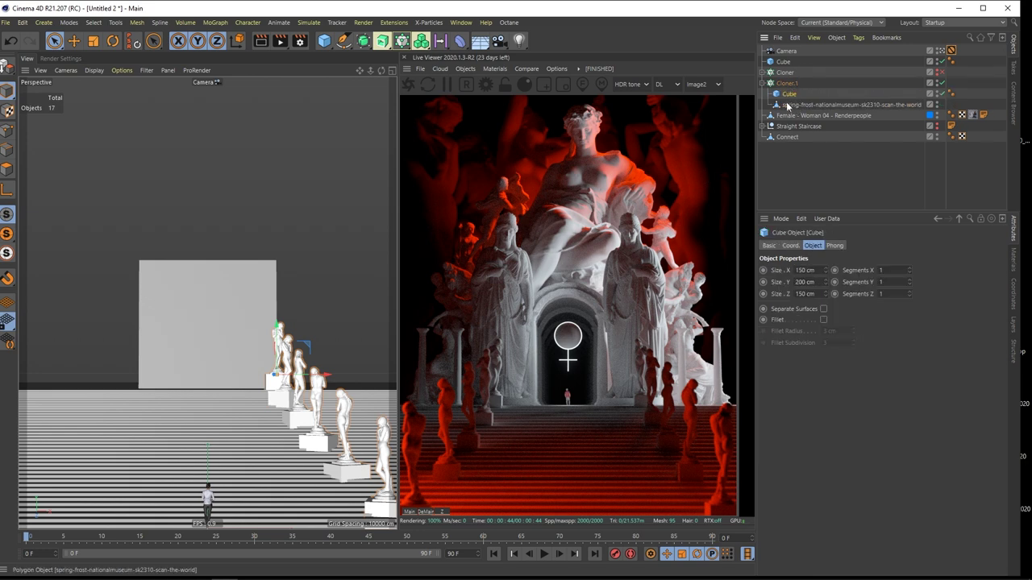
left_click(795, 105)
key("Delete")
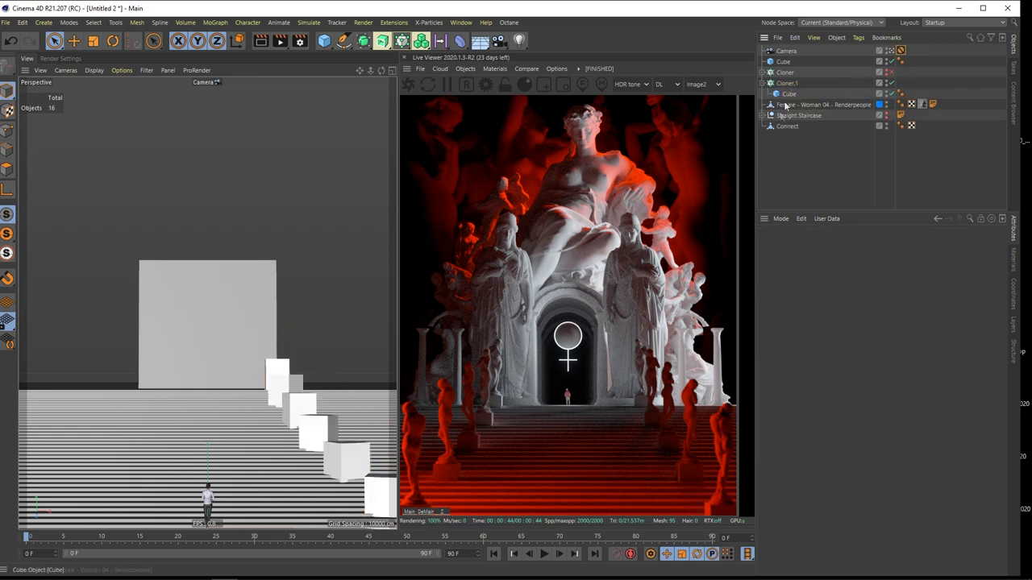
Set the pedestal cloner's per-step heading rotation to 0°
left_click(787, 83)
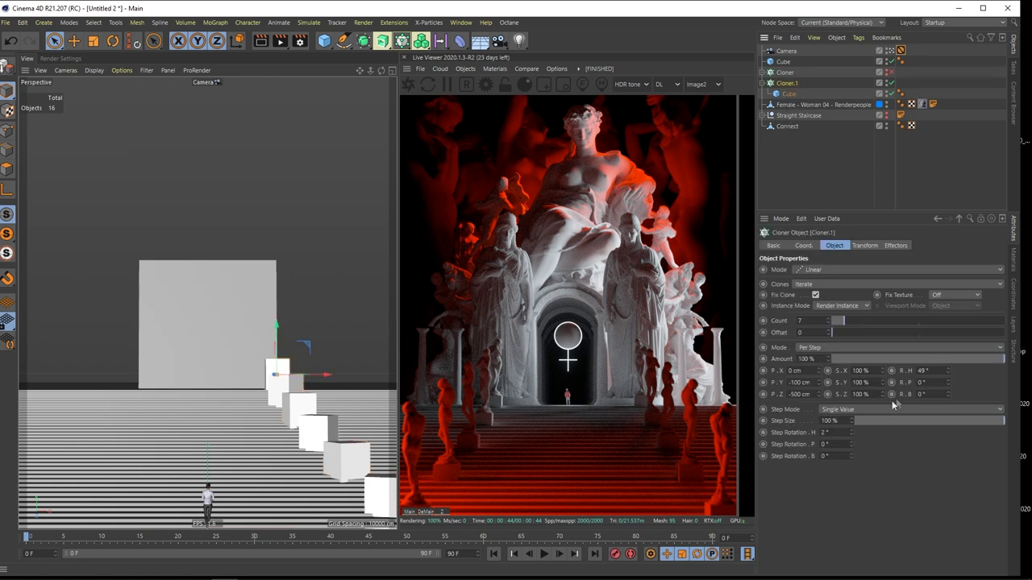
double_click(928, 372)
type("0")
key("Return")
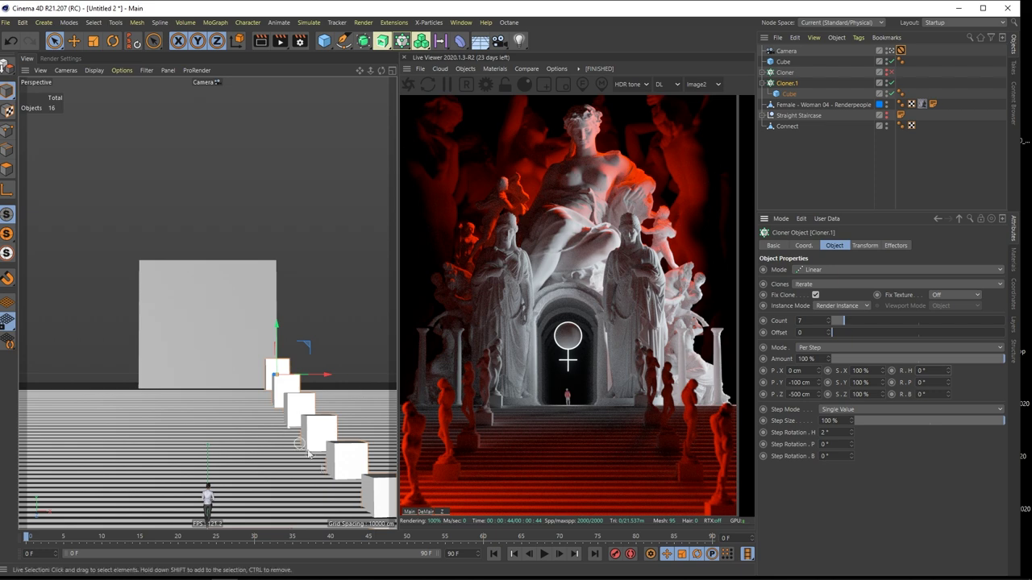
Delete the pedestal cube from the original cloner and enable that cloner again with only the statue in it
left_click(763, 73)
left_click(797, 96)
key("Delete")
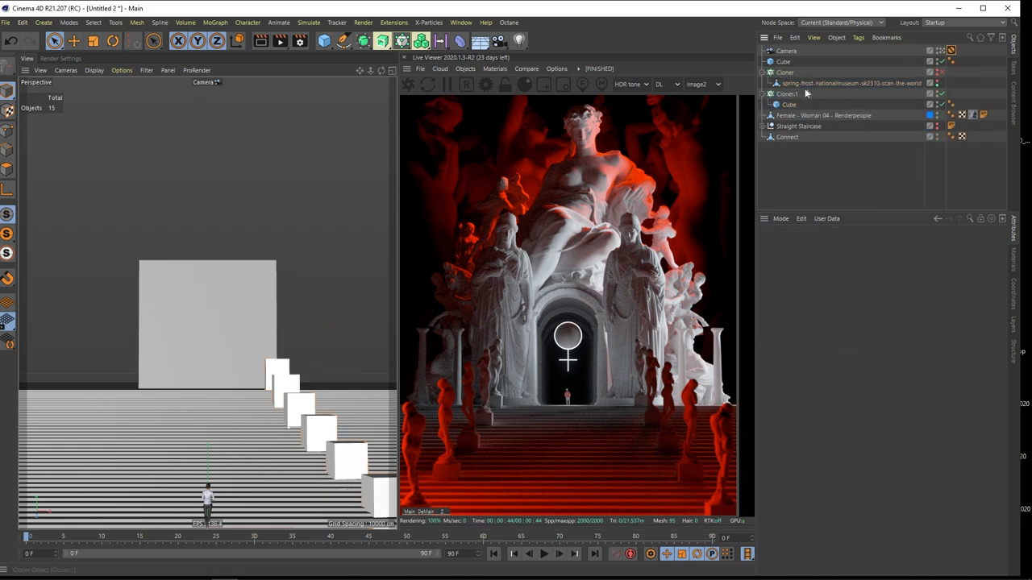
left_click(836, 83)
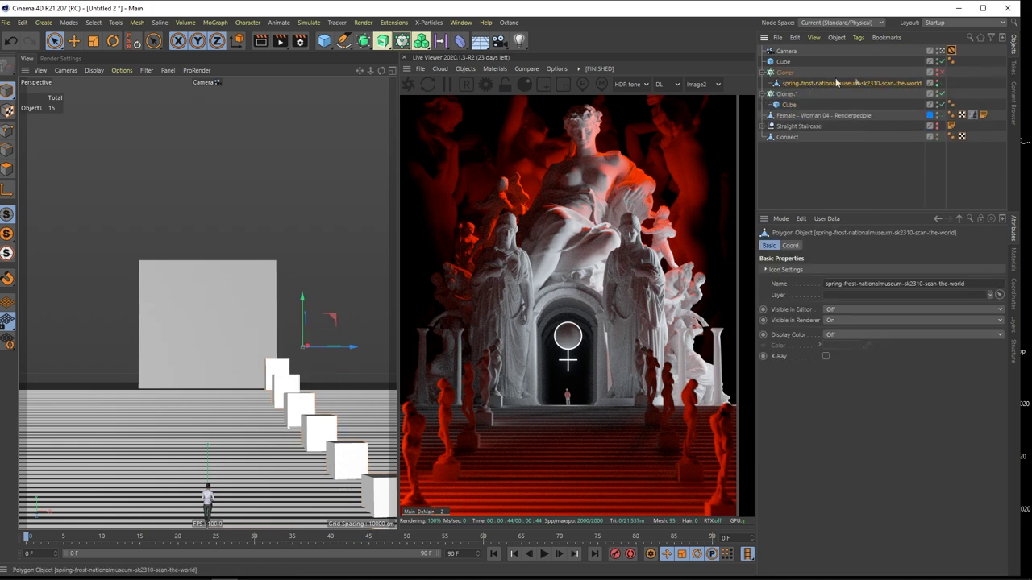
left_click(940, 72)
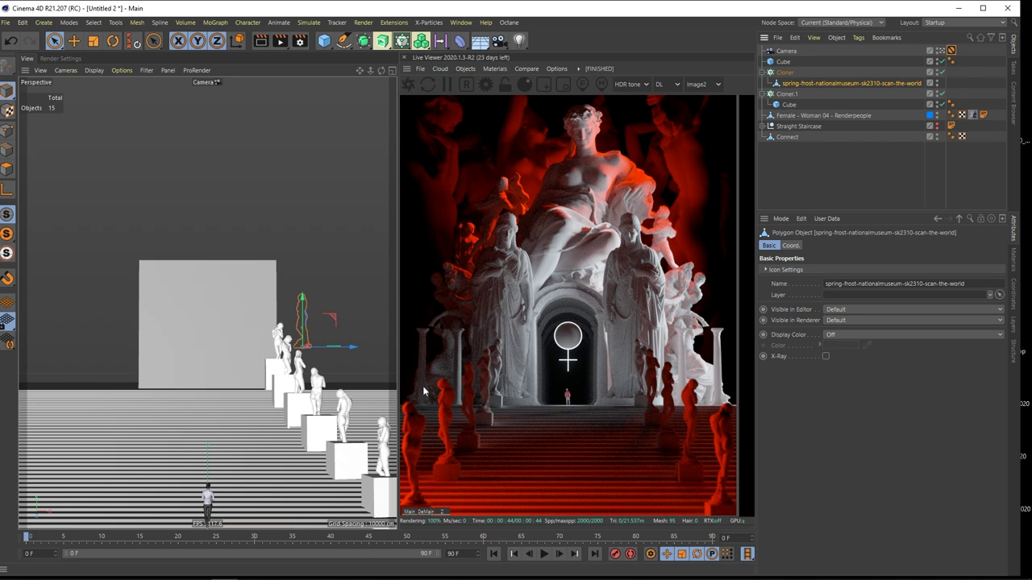
Raise the statue cloner about 98 cm so the statues stand on top of their pedestals
left_click(784, 71)
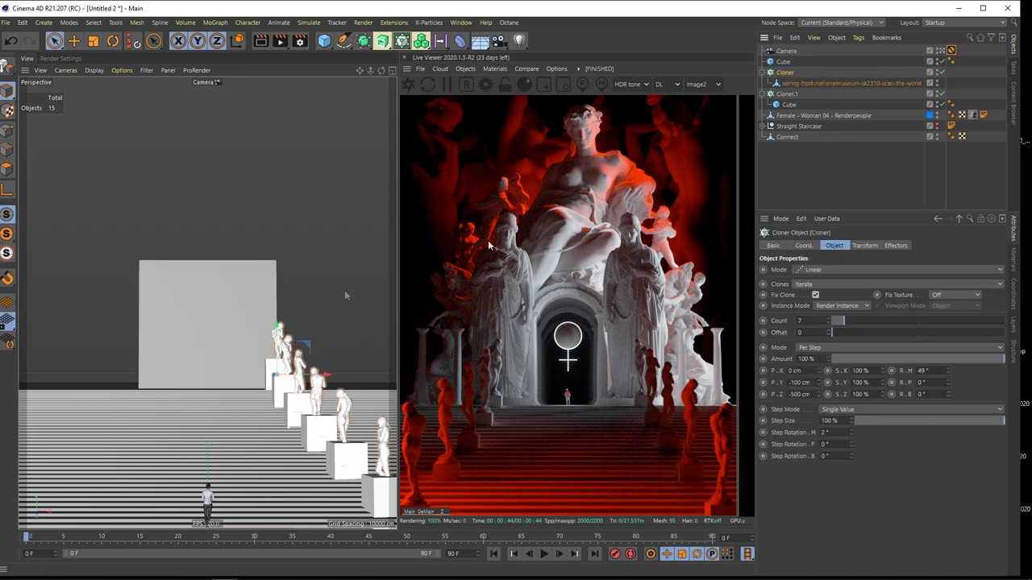
left_click_drag(277, 332, 276, 316)
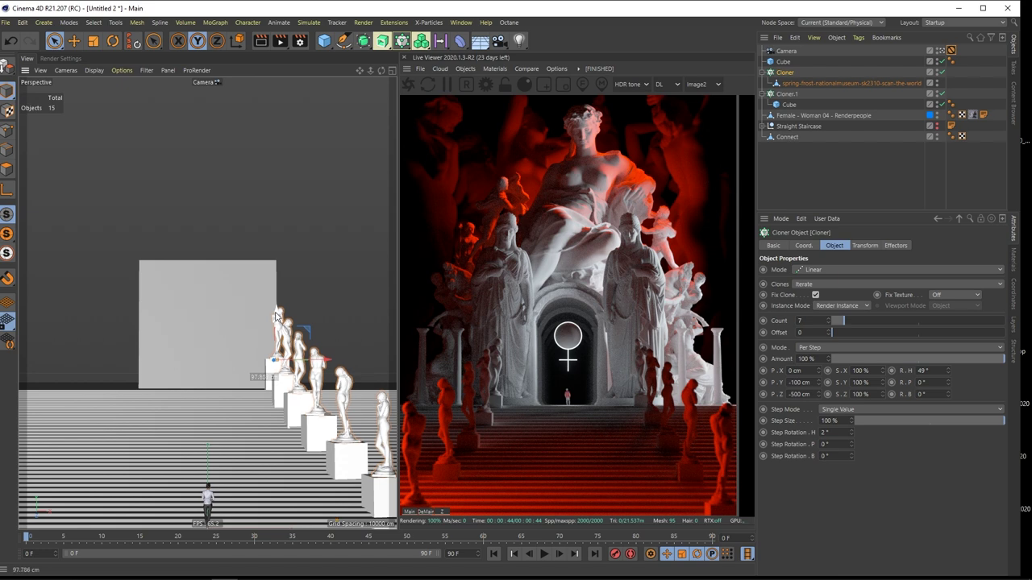
left_click(805, 160)
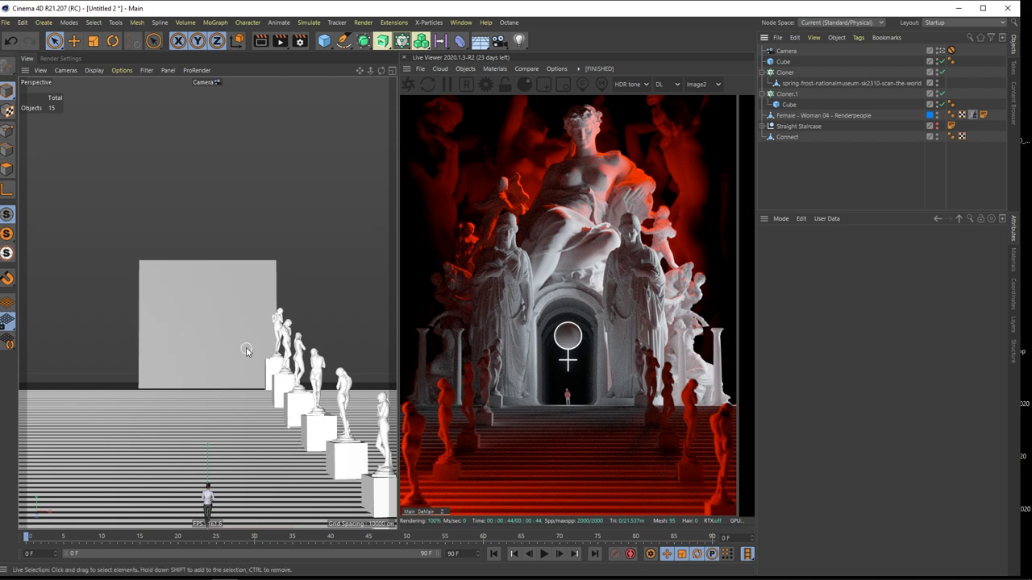
Group the statue cloner and the pedestal cloner under one null
left_click(763, 73)
left_click(762, 83)
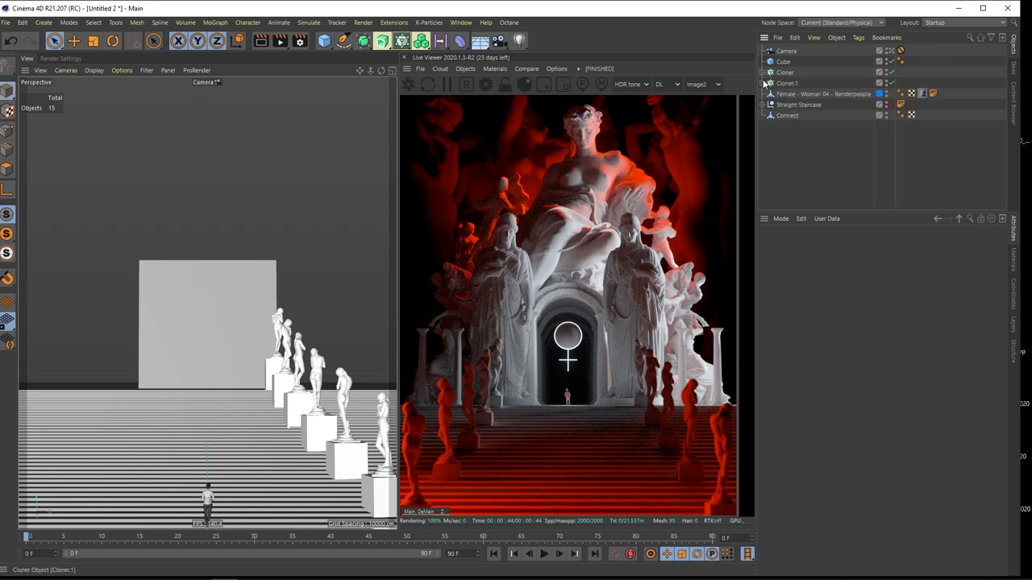
left_click(790, 74, "ctrl")
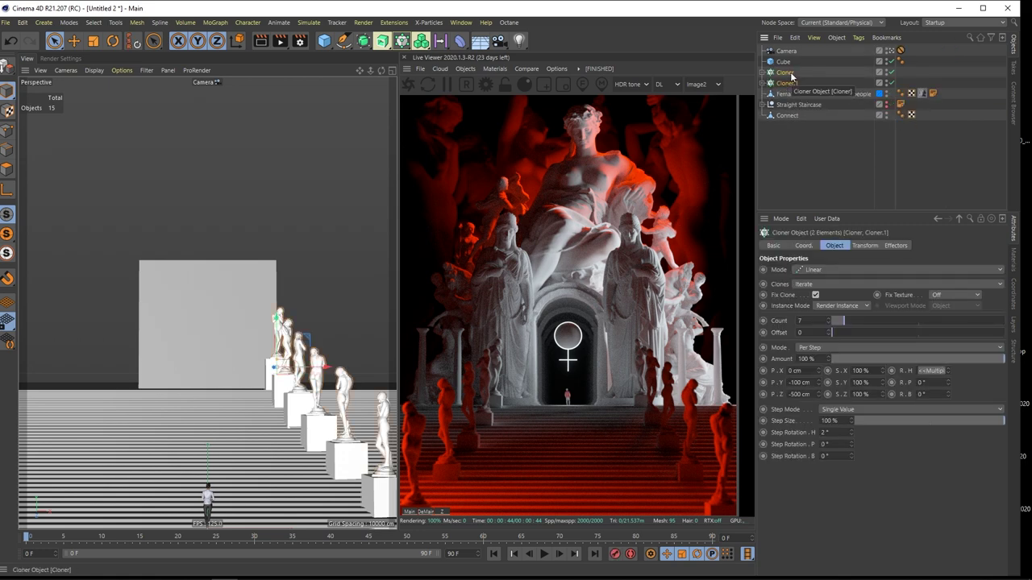
key("alt+g")
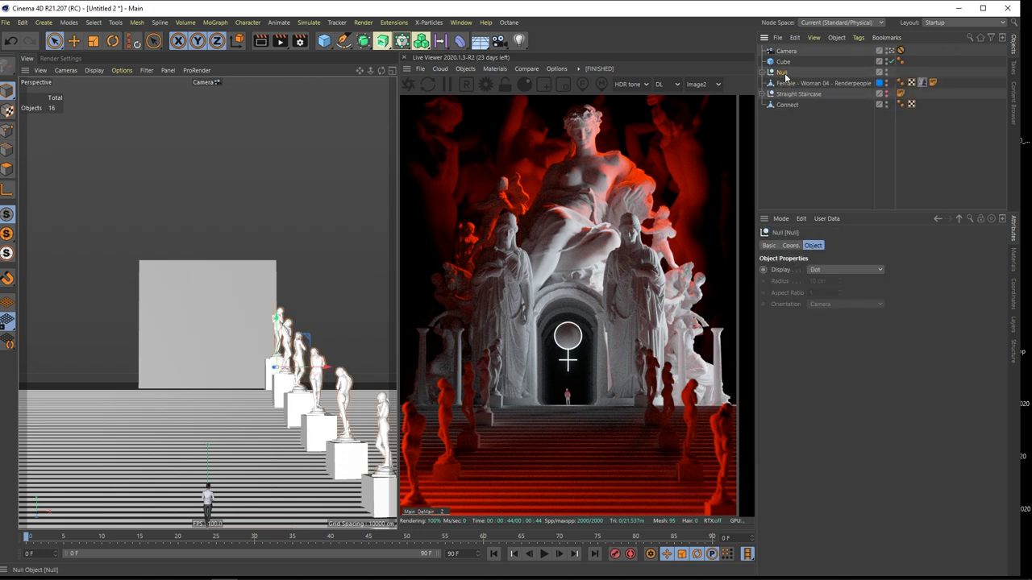
Add a Symmetry object and place the null holding both cloners inside it
left_click(789, 159)
left_click(364, 40)
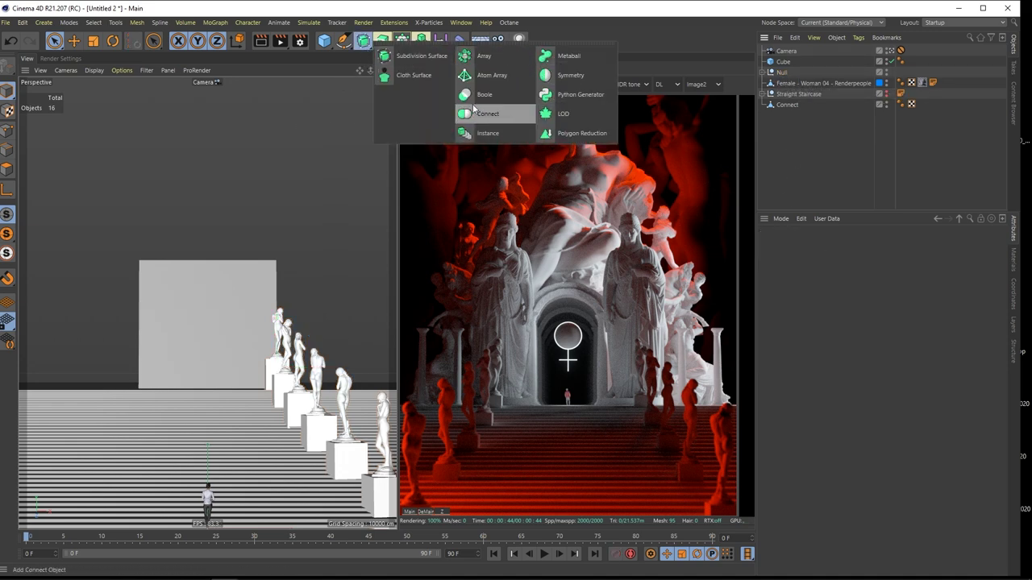
left_click(568, 75)
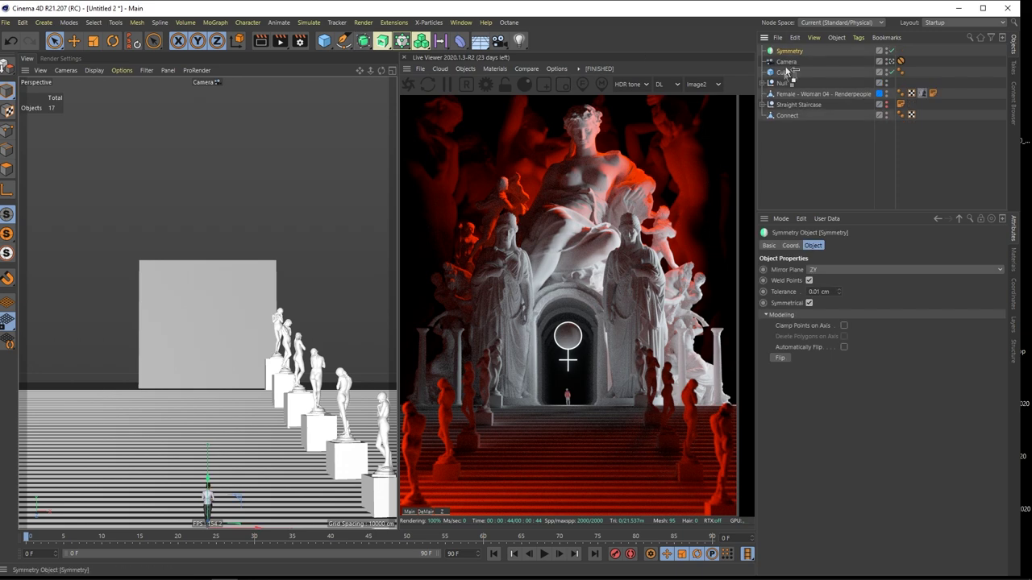
mouse_move(788, 78)
left_mouse_down()
mouse_move(781, 84)
mouse_move(789, 75)
left_mouse_up()
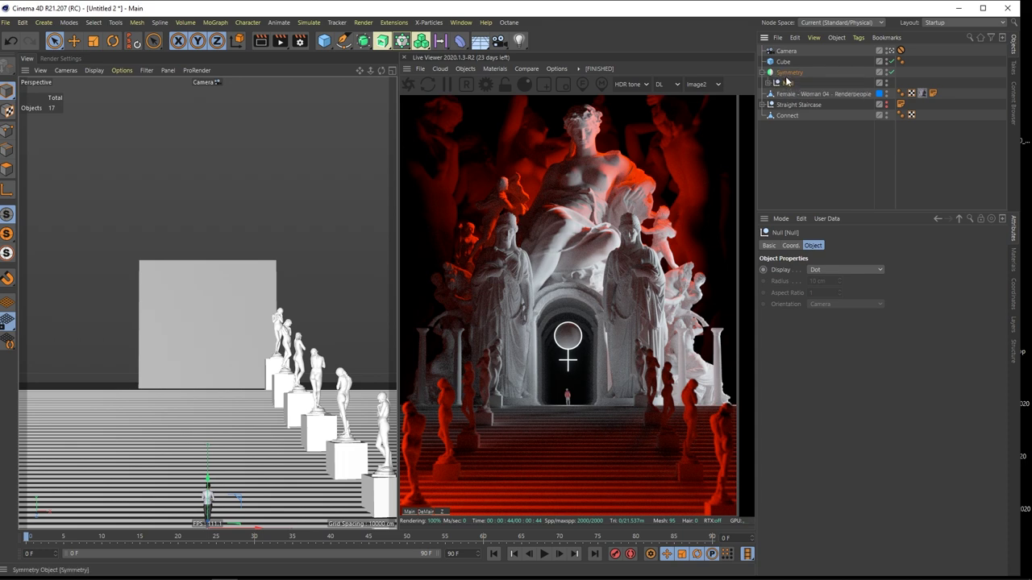
left_click(787, 75)
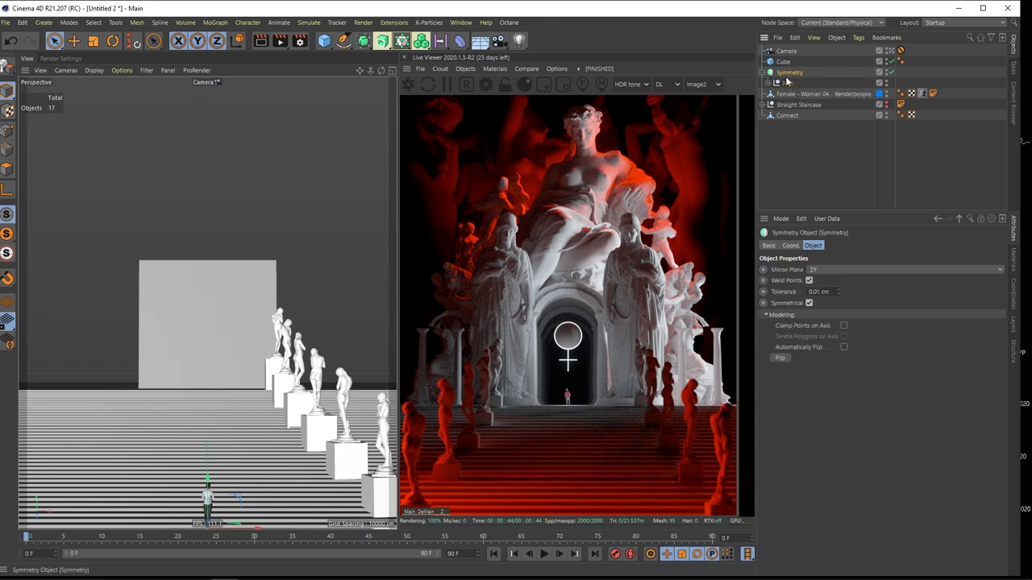
Try switching the Instance Mode of both cloners inside the Symmetry object to Instance
left_click(891, 51)
left_click(891, 51)
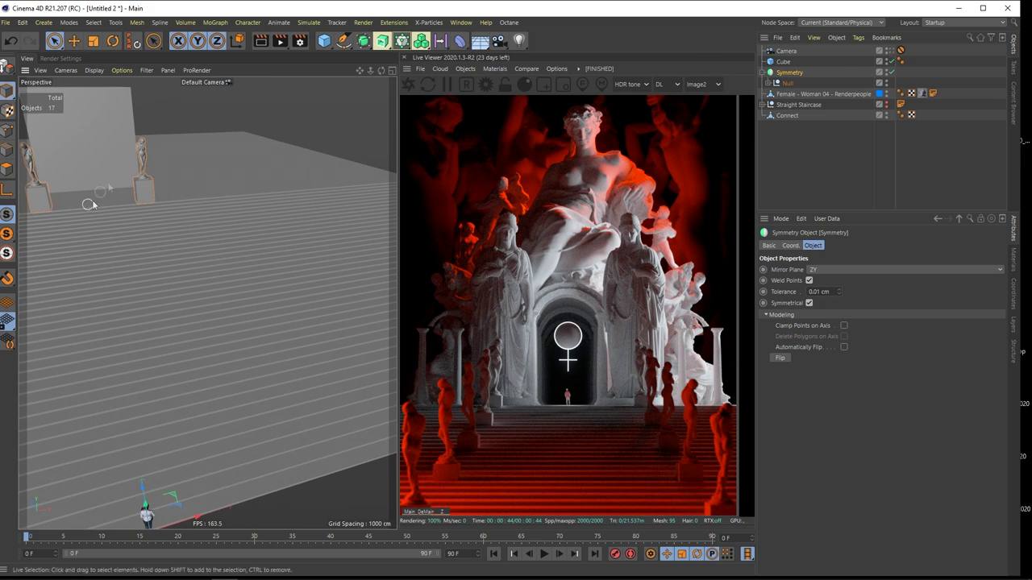
middle_click_drag(89, 205, 168, 260, "alt")
left_click_drag(168, 253, 198, 268, "alt")
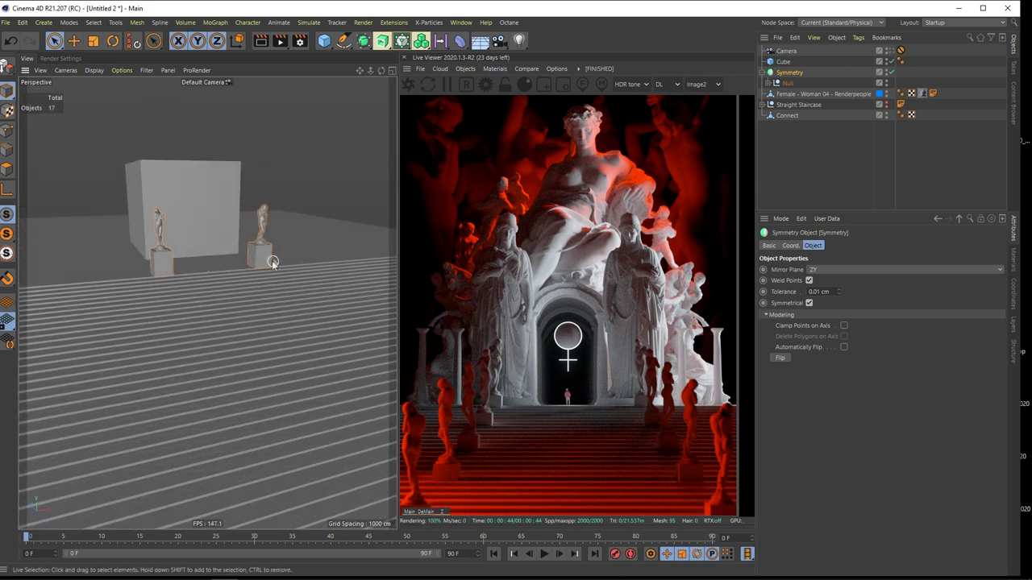
left_click(775, 85)
left_click_drag(821, 92, 796, 107)
left_click(831, 307)
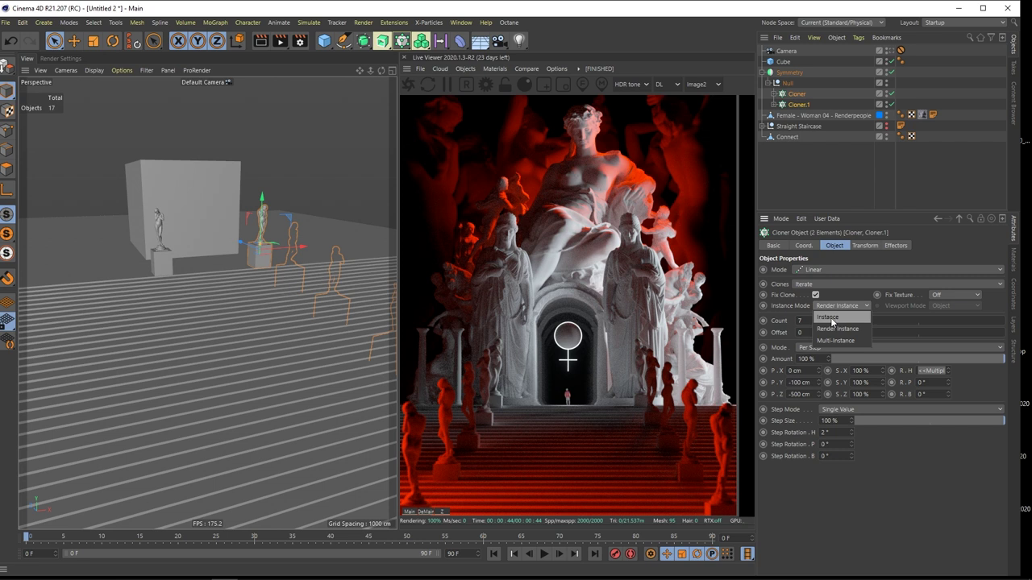
left_click(831, 320)
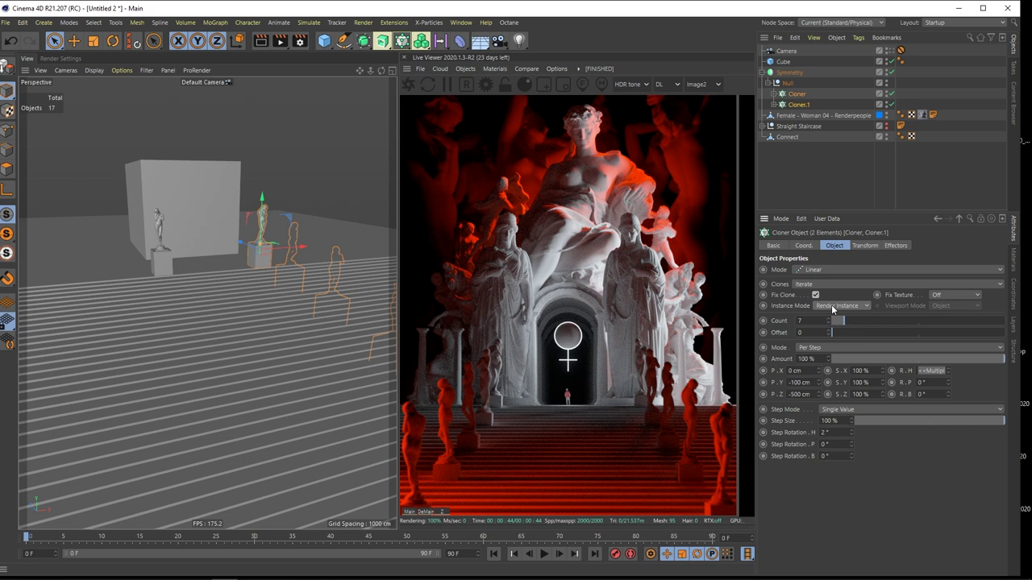
mouse_move(747, 578)
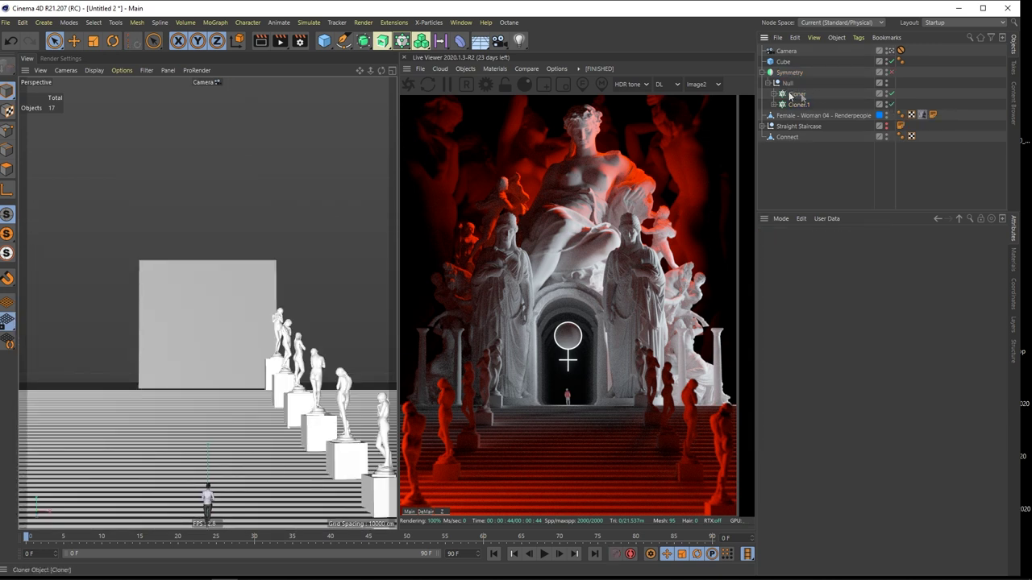
Move the null holding both cloners out of the Symmetry object and delete the Symmetry object
left_click(790, 73)
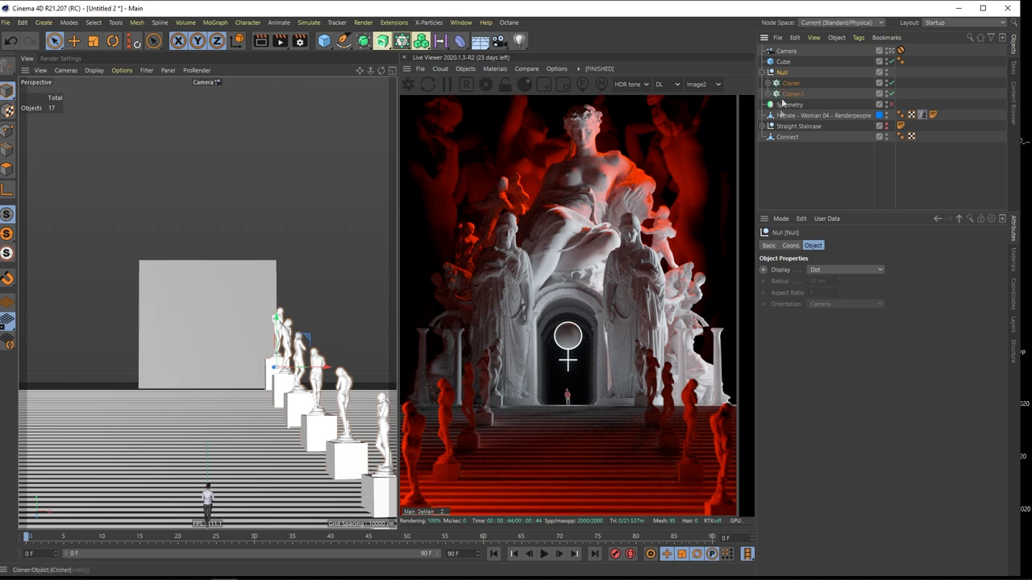
key("Delete")
left_click(787, 74)
left_click(792, 93, "shift")
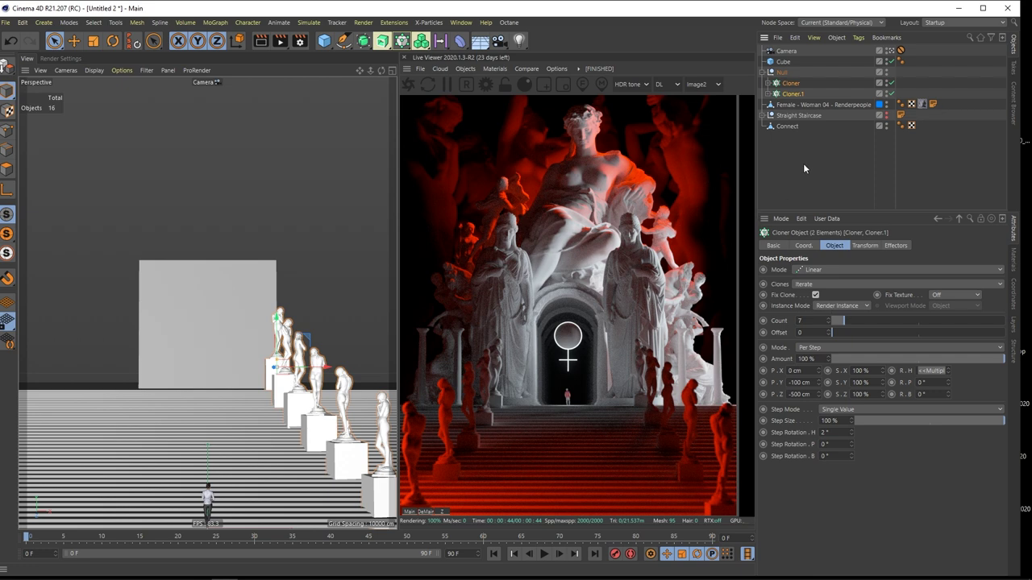
Duplicate the null holding both cloners and try mirroring the copy with a Z scale of -1
left_click(764, 74)
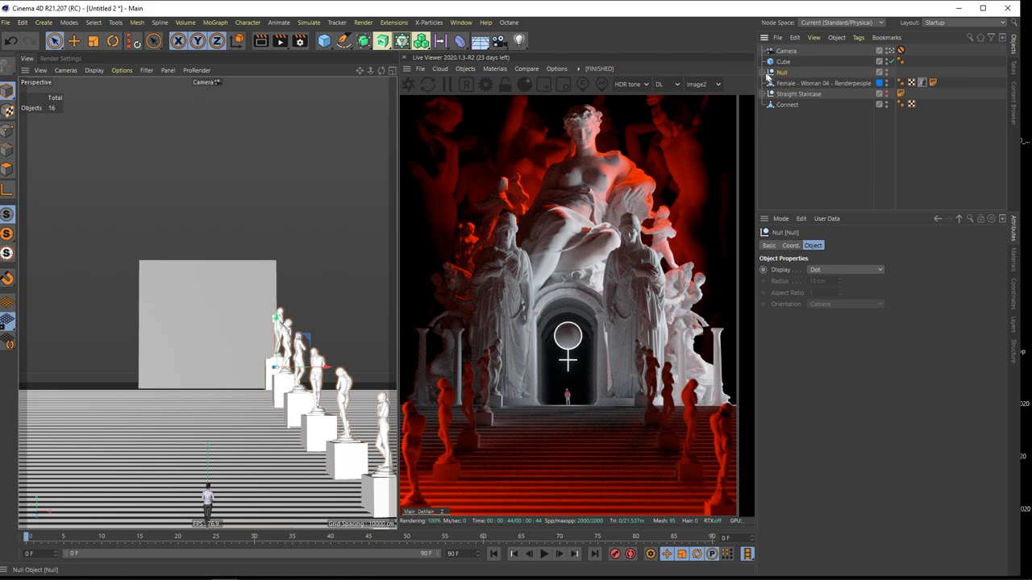
left_click_drag(786, 77, 782, 82, "ctrl")
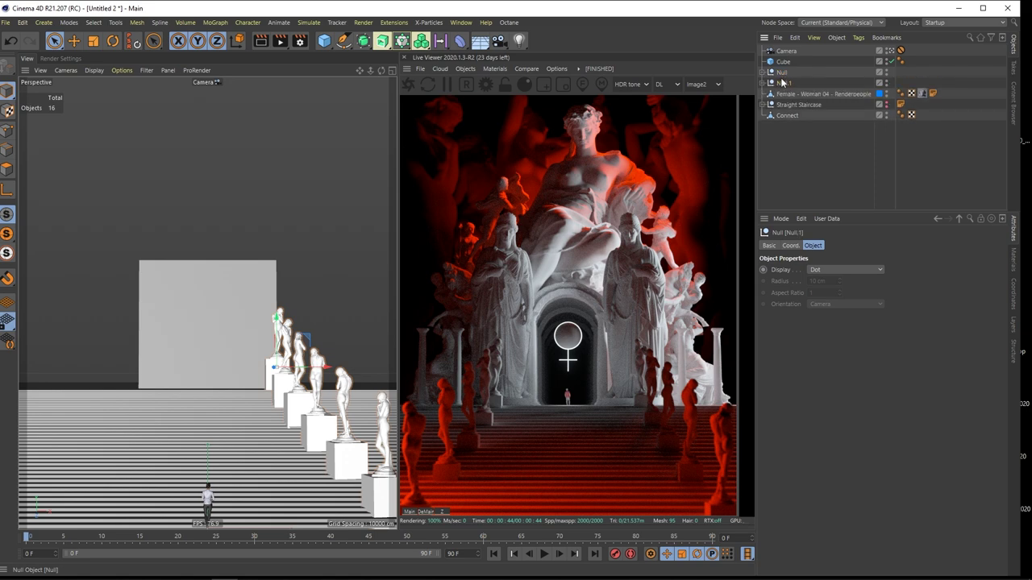
left_click(791, 246)
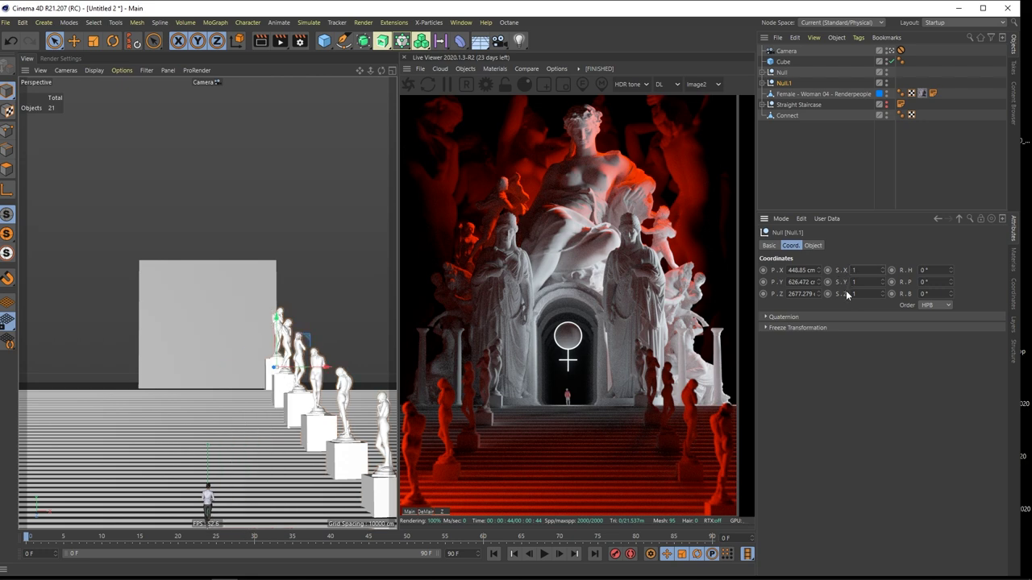
type("-1")
key("Return")
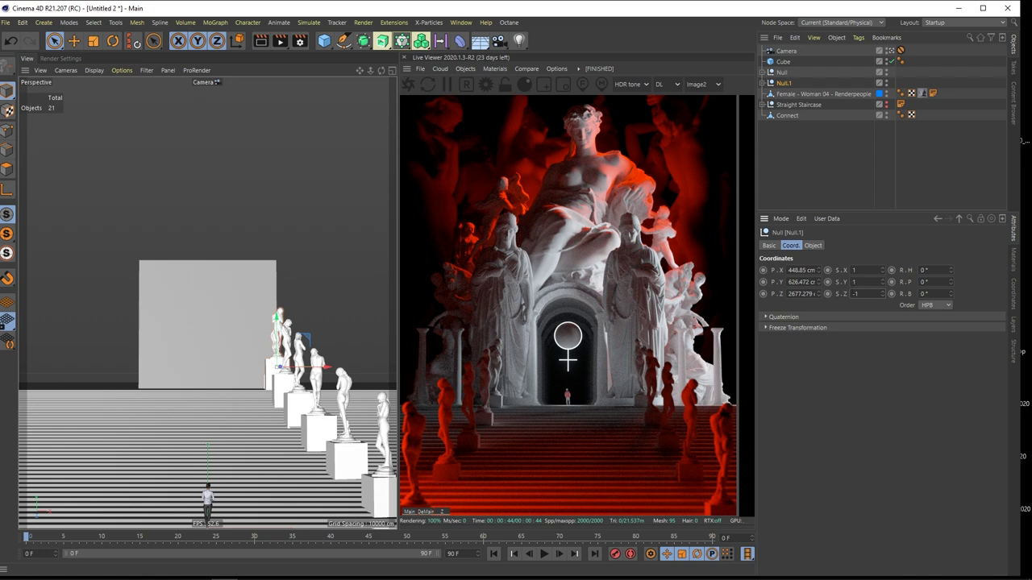
Set the duplicated null's scale to -1 on X and 1 on Z, and move it across the stairs to about -465 cm on X
left_click(861, 271)
type("-1")
key("Return")
left_click_drag(225, 370, 86, 378)
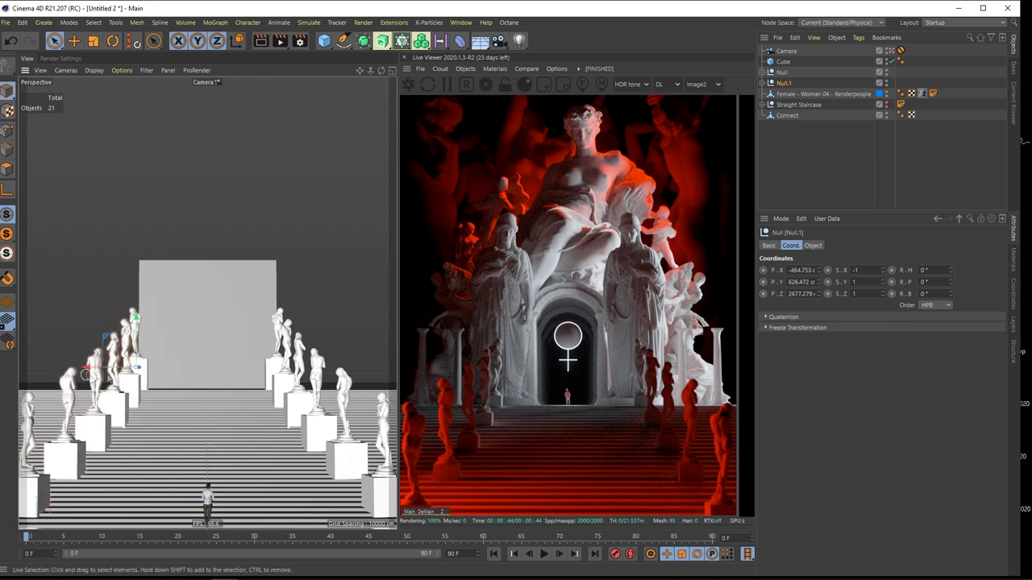
left_click(865, 161)
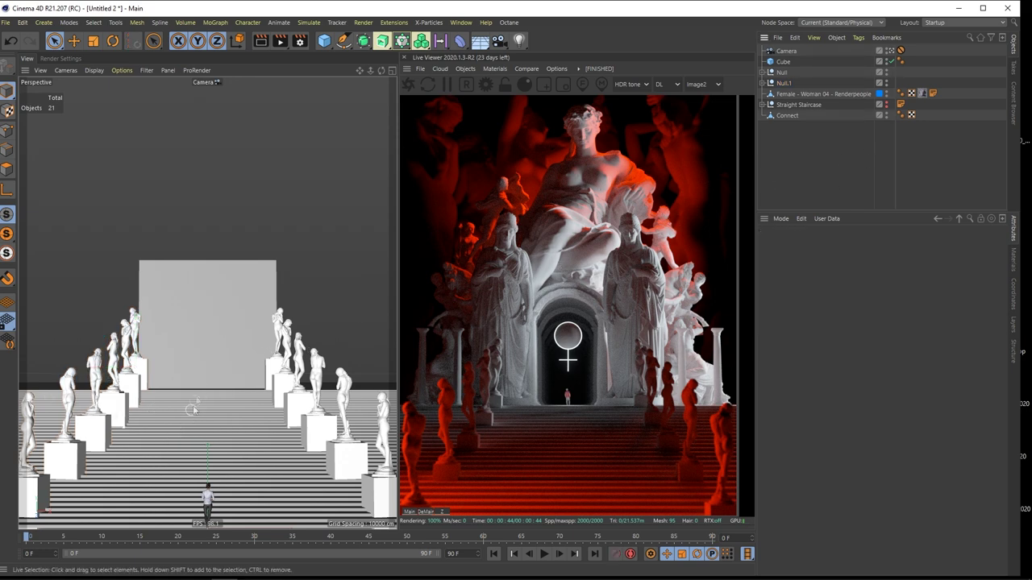
Add a Circle spline and place it in front of the large cube at about 920 cm on Y and 3206 cm on Z
left_click(232, 326)
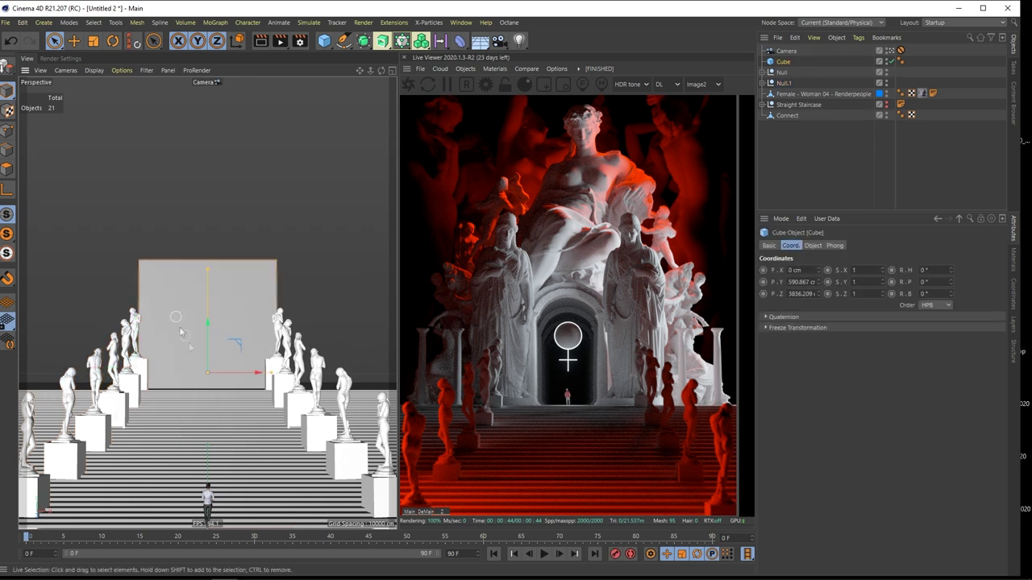
left_click(891, 51)
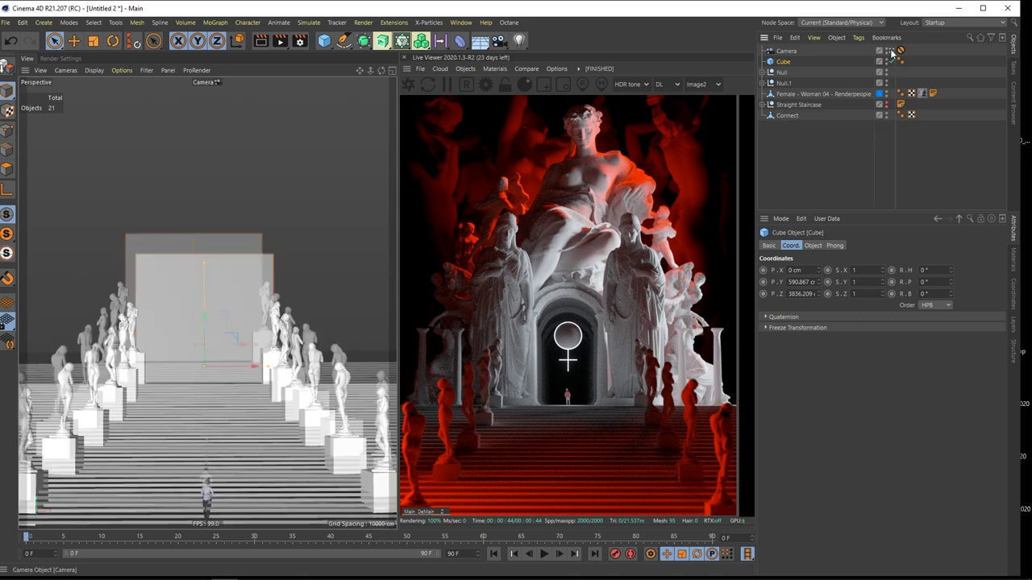
left_click_drag(215, 222, 228, 262, "alt")
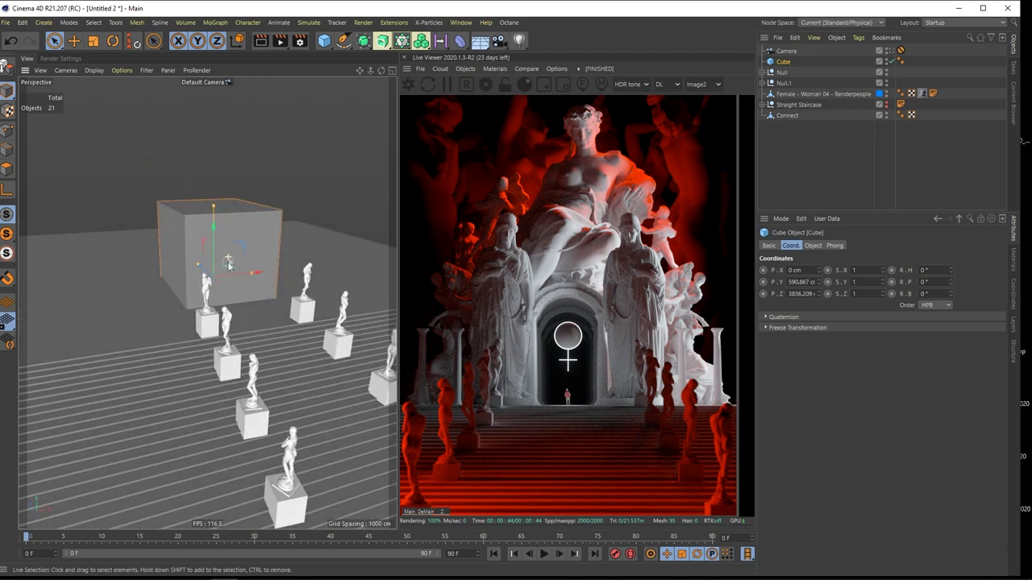
left_click(344, 42)
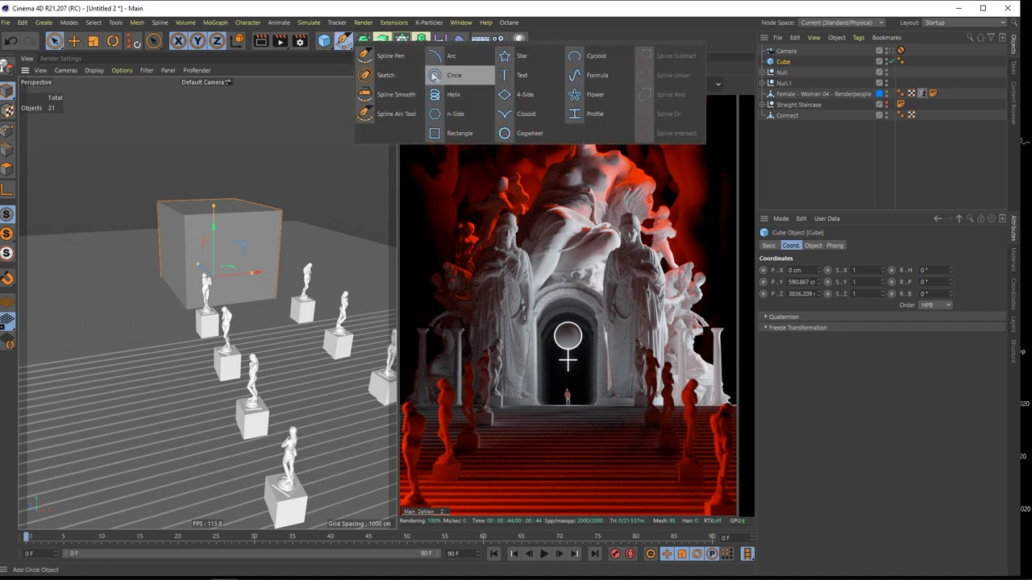
left_click(447, 75)
scroll(216, 321, "down", 5)
left_click_drag(322, 368, 236, 232)
scroll(281, 299, "up", 5)
scroll(236, 230, "up", 2)
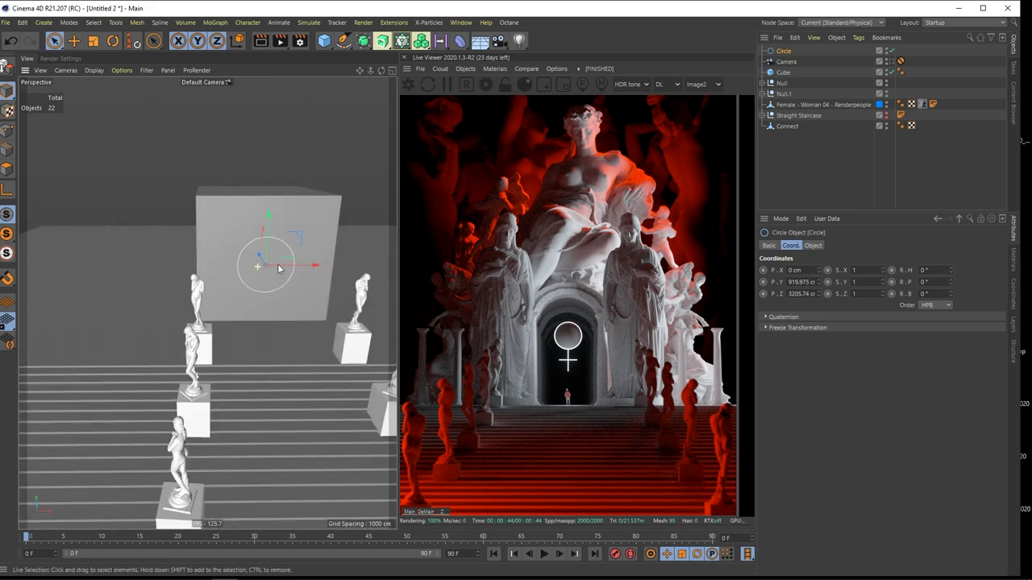
Enlarge the circle spline's radius to 295 cm
left_click(812, 245)
left_click_drag(856, 292, 914, 292)
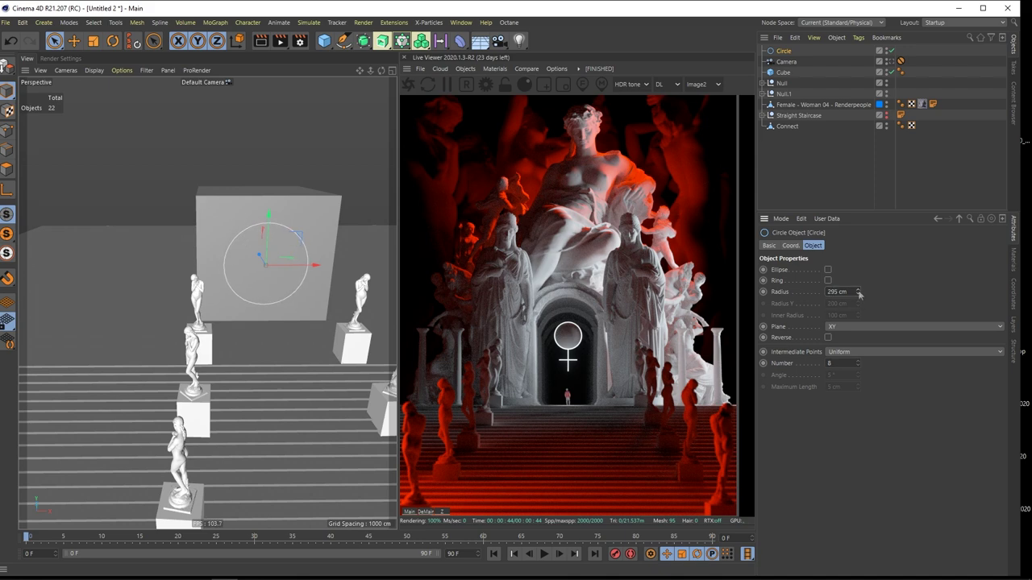
left_click_drag(268, 275, 280, 254, "alt")
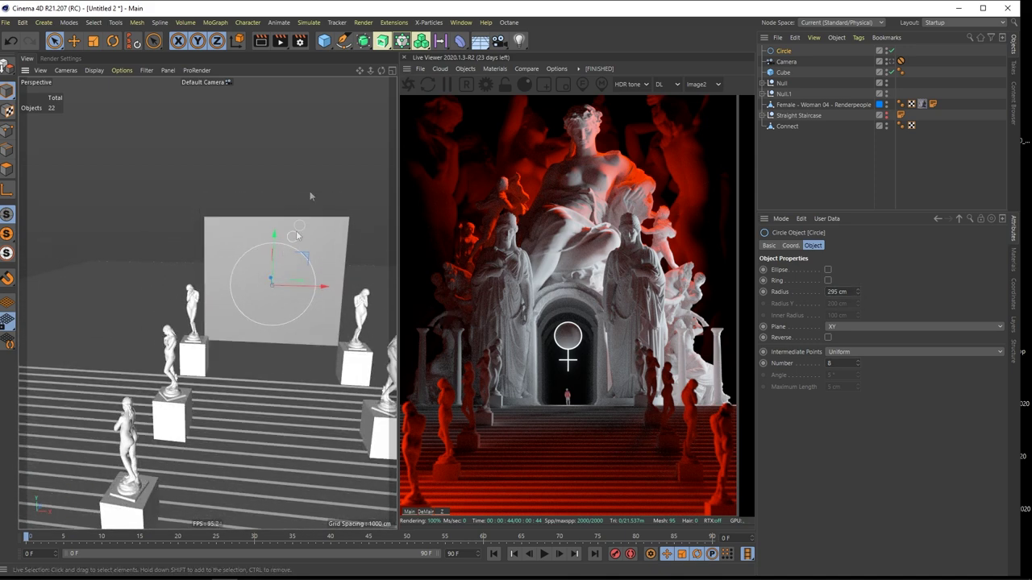
Add a Rectangle spline at the circle's position and take it out of the circle's hierarchy
left_click(344, 40)
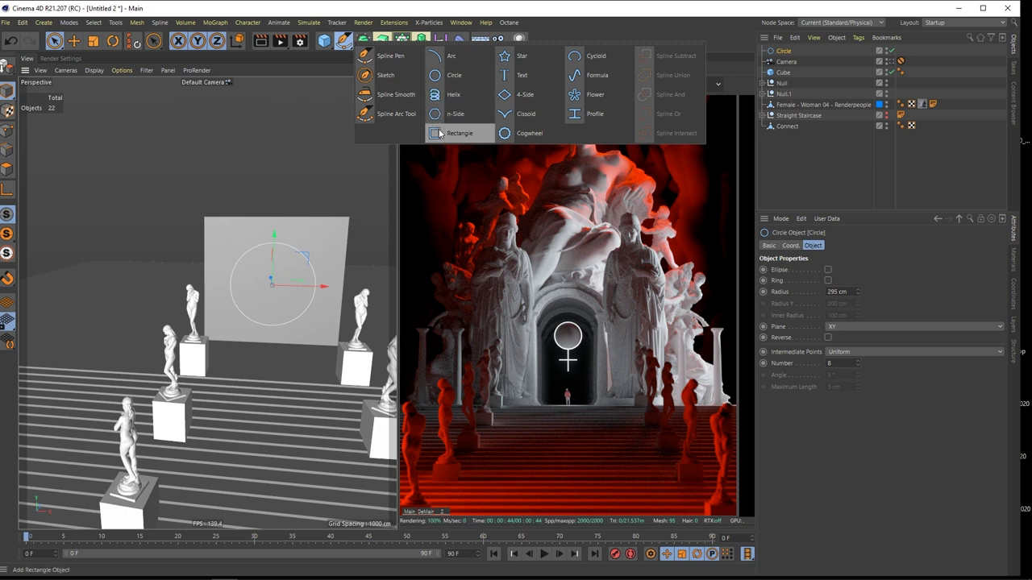
left_click(441, 133)
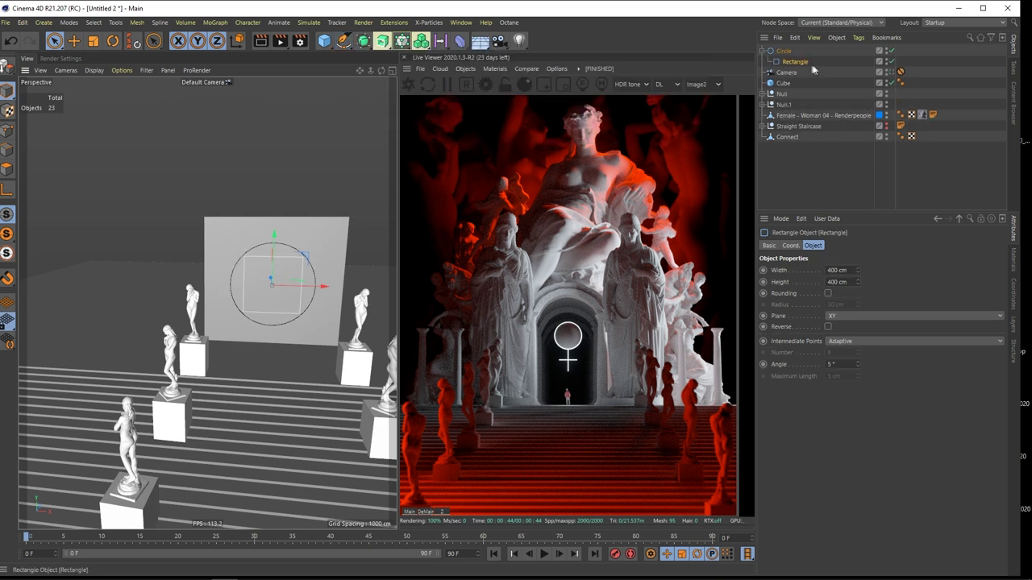
left_click_drag(796, 55, 793, 48)
left_click_drag(375, 267, 269, 280, "alt")
right_click_drag(269, 281, 387, 266, "alt")
Set the circle spline's radius to 300 cm
left_click(784, 63)
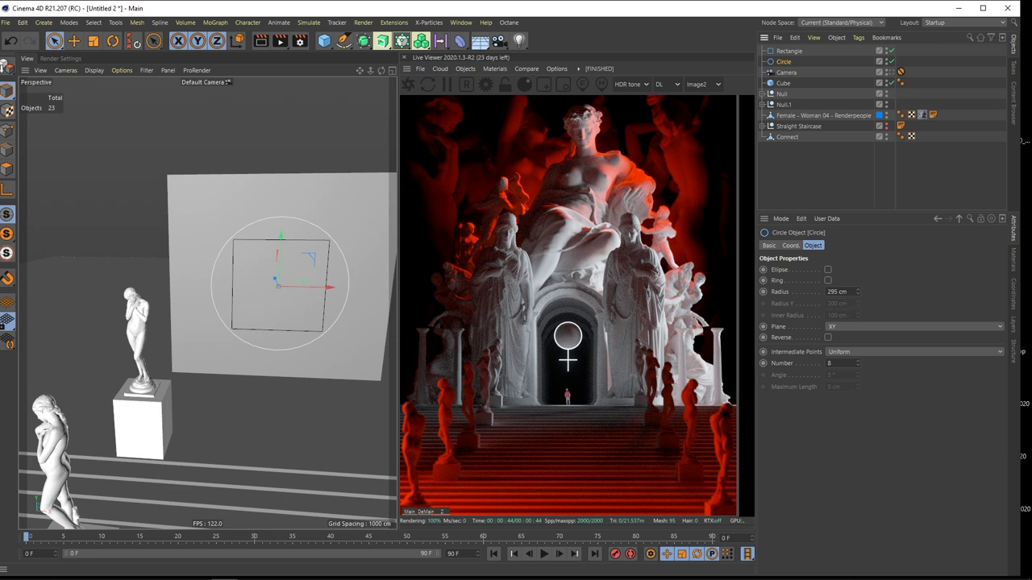
left_click_drag(848, 294, 822, 297)
type("300")
key("Return")
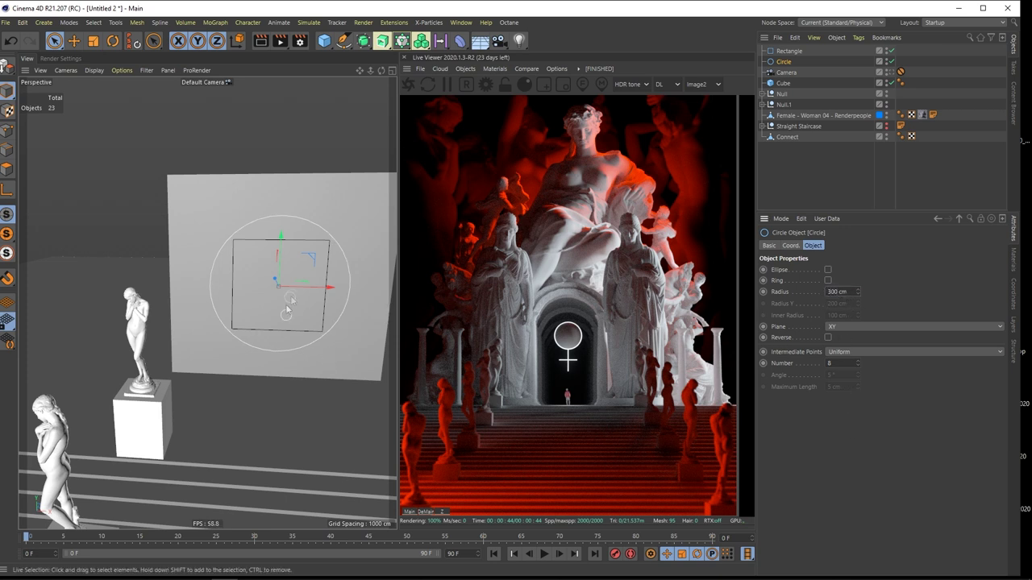
Set the rectangle spline's width and height to 600 cm each
left_click(786, 52)
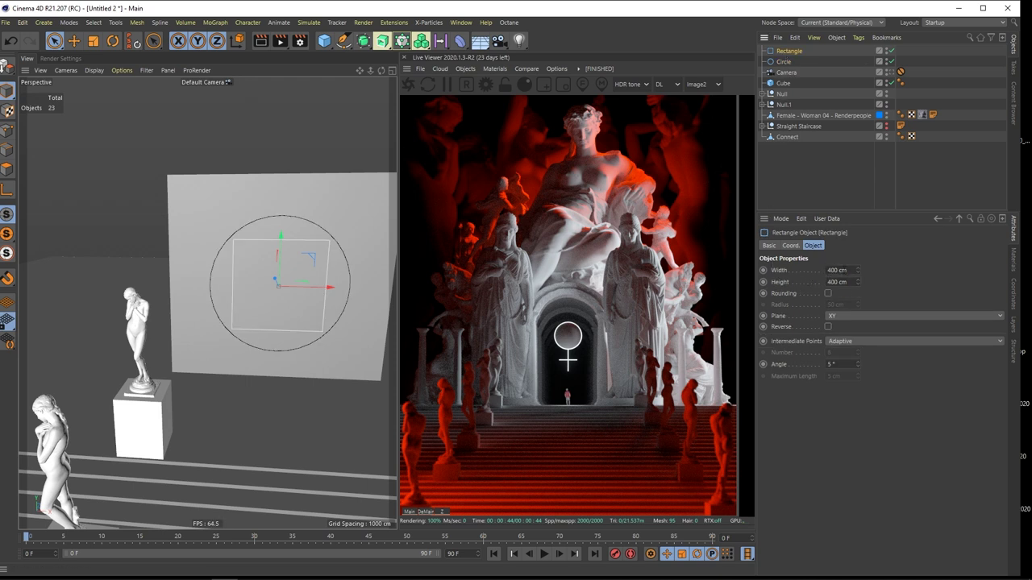
left_click_drag(858, 269, 991, 268)
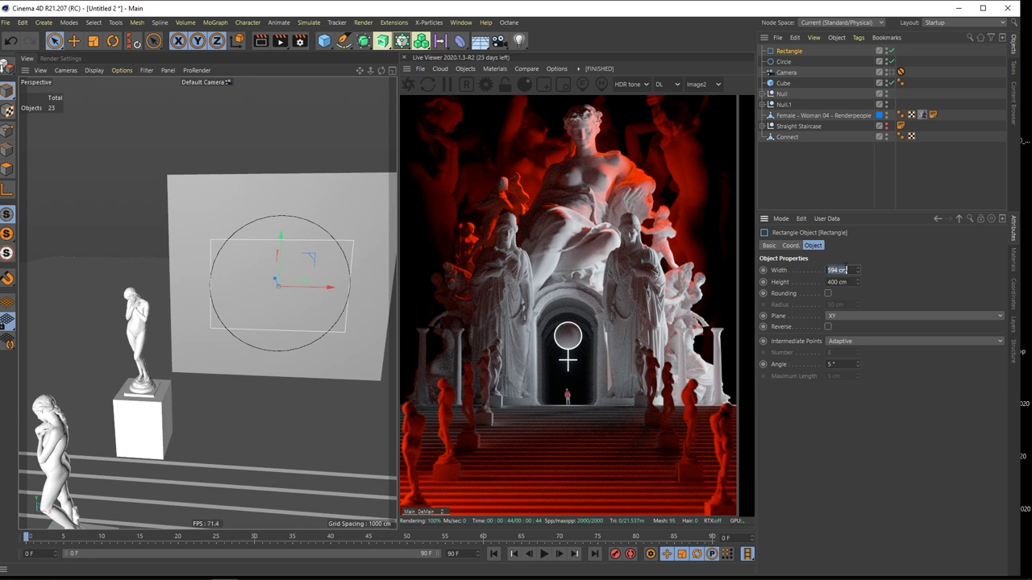
key("Return")
left_click(846, 282)
type("600")
key("Return")
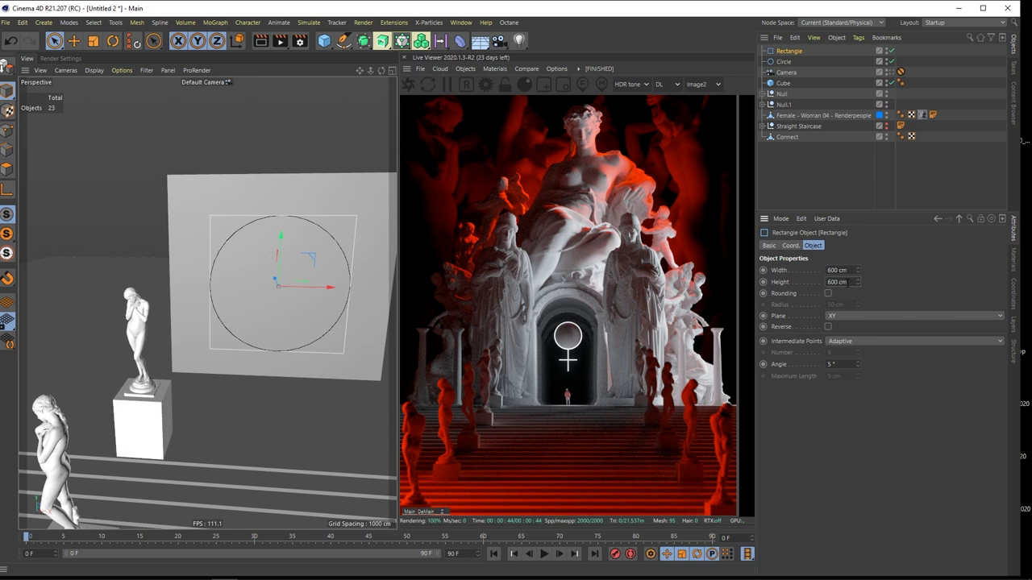
Freeze all of the rectangle's transformations and set its Y position to -300 cm
left_click(791, 246)
left_click(767, 327)
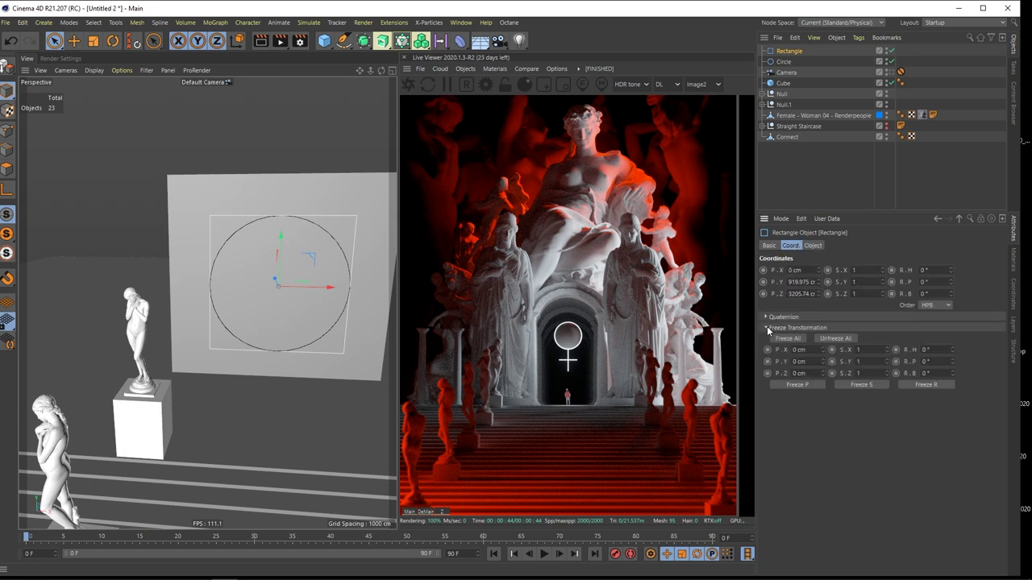
left_click(787, 338)
type("-300")
key("Return")
left_click_drag(353, 295, 353, 293, "alt")
scroll(342, 292, "up", 2)
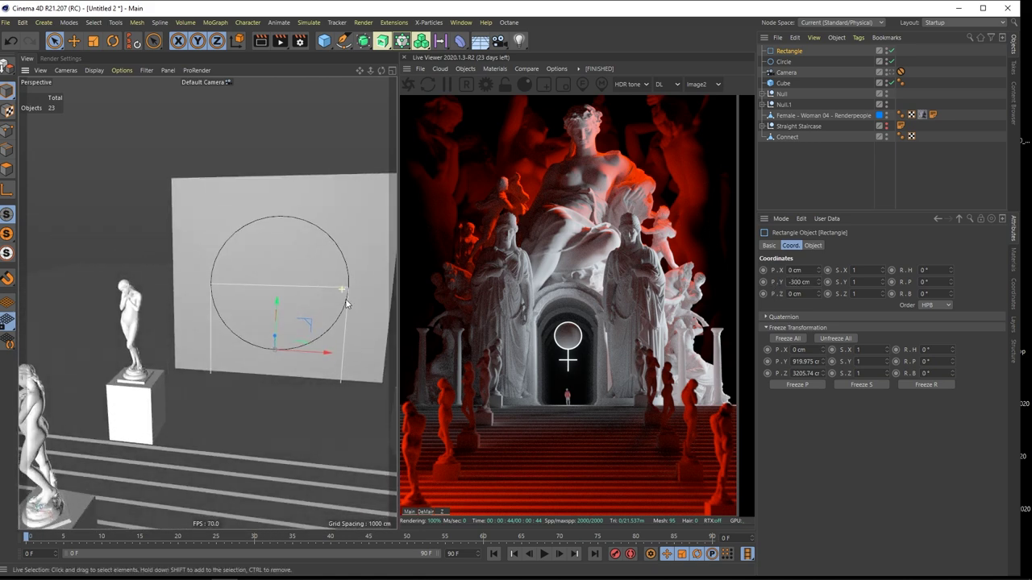
Add a Spline Mask and place the rectangle and circle inside it to form an arch outline
left_click(364, 46)
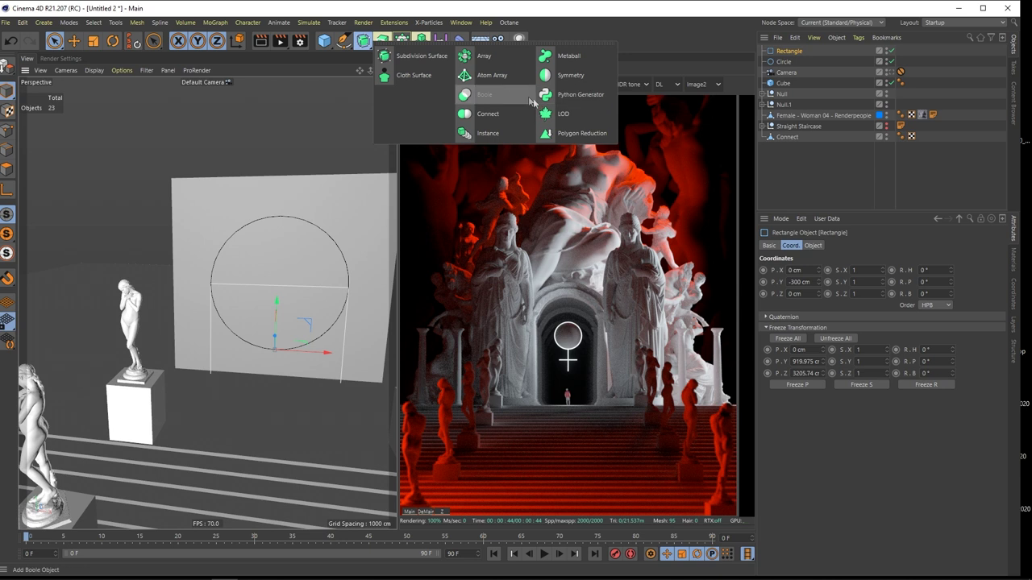
left_click(381, 42)
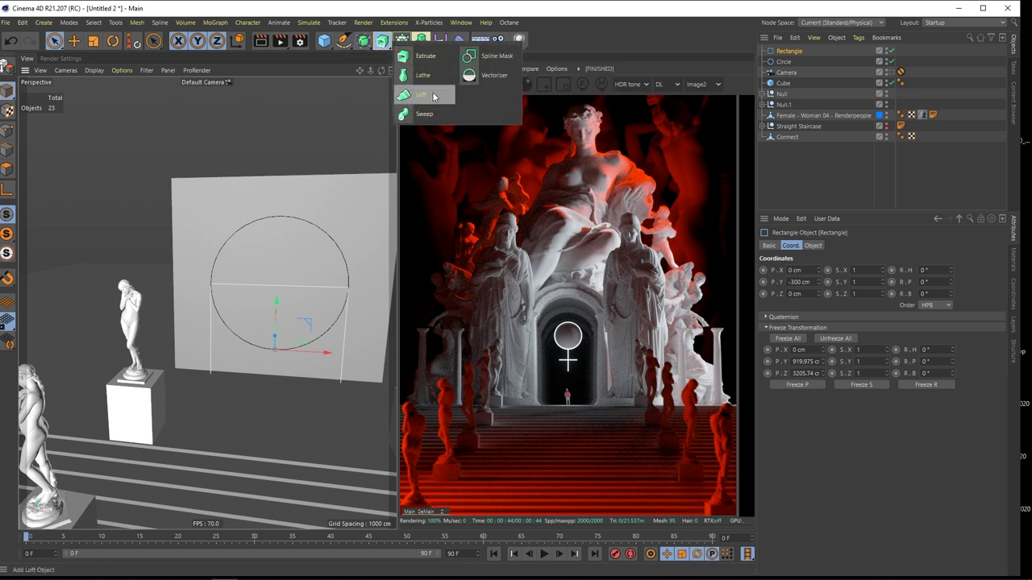
left_click(489, 62)
left_click_drag(815, 60, 779, 74)
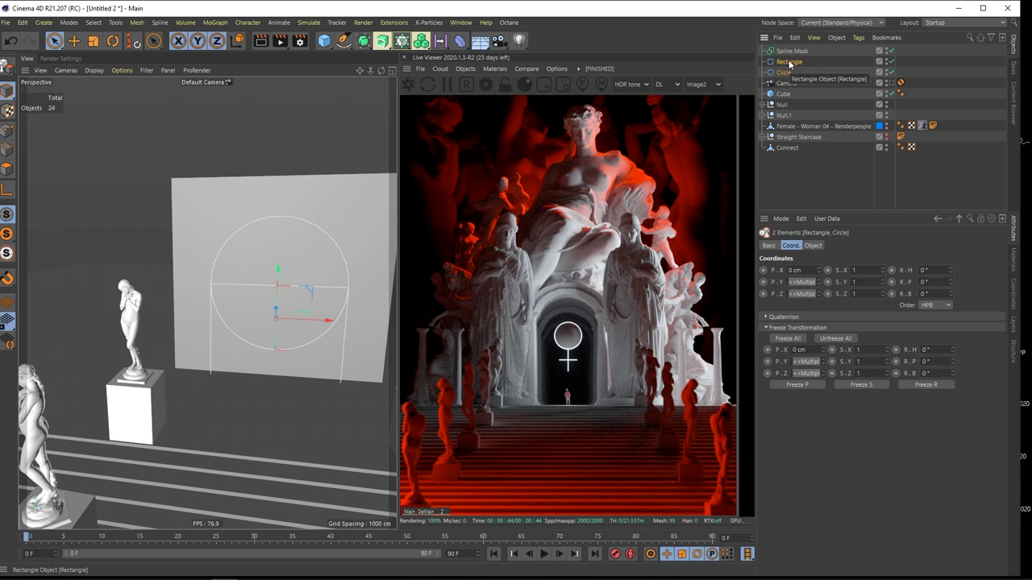
left_click_drag(805, 55, 801, 53)
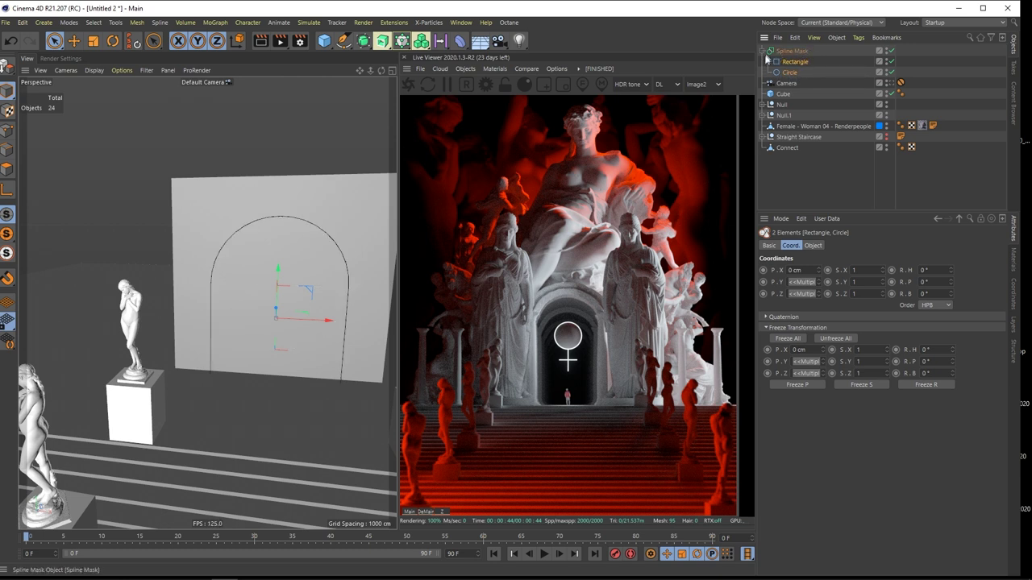
Raise the arch-shaped Spline Mask about 278 cm and make it editable as a single spline
left_click(792, 51)
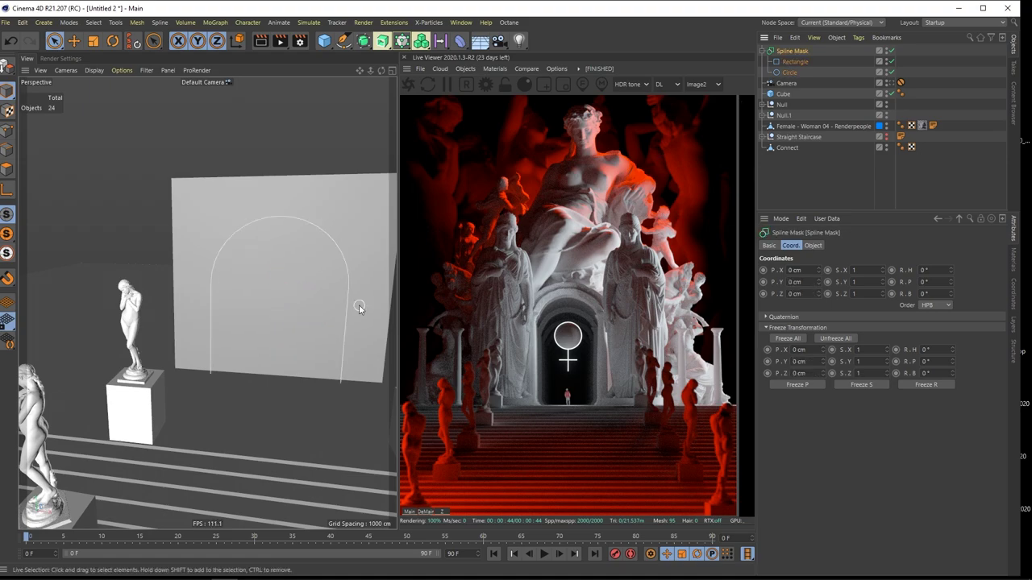
left_click_drag(275, 306, 177, 323, "alt")
scroll(216, 292, "down", 5)
left_click_drag(116, 360, 114, 332)
left_click(7, 68)
left_click_drag(285, 286, 111, 167, "alt")
scroll(286, 299, "down", 8)
scroll(286, 299, "up", 3)
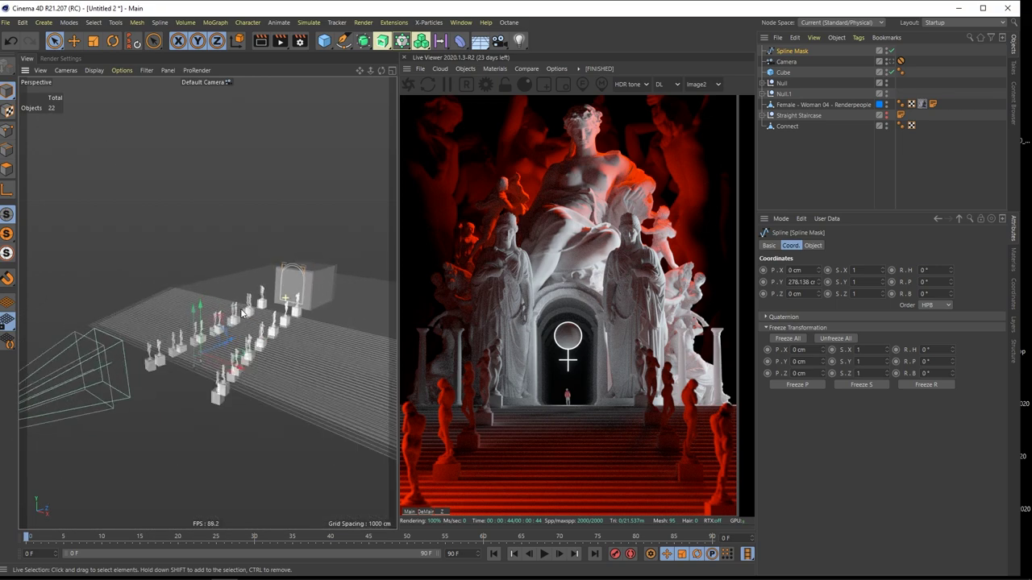
Center the arch Spline Mask's axis on its own geometry with Axis Center, keeping the arch in place
left_click(70, 22)
left_click(260, 173)
key("shift+c")
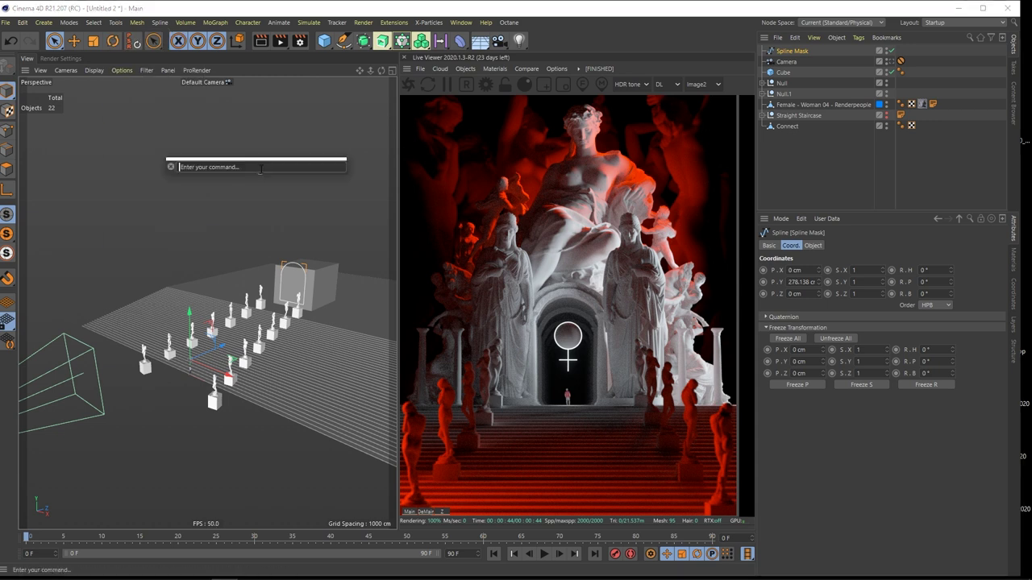
type("axis")
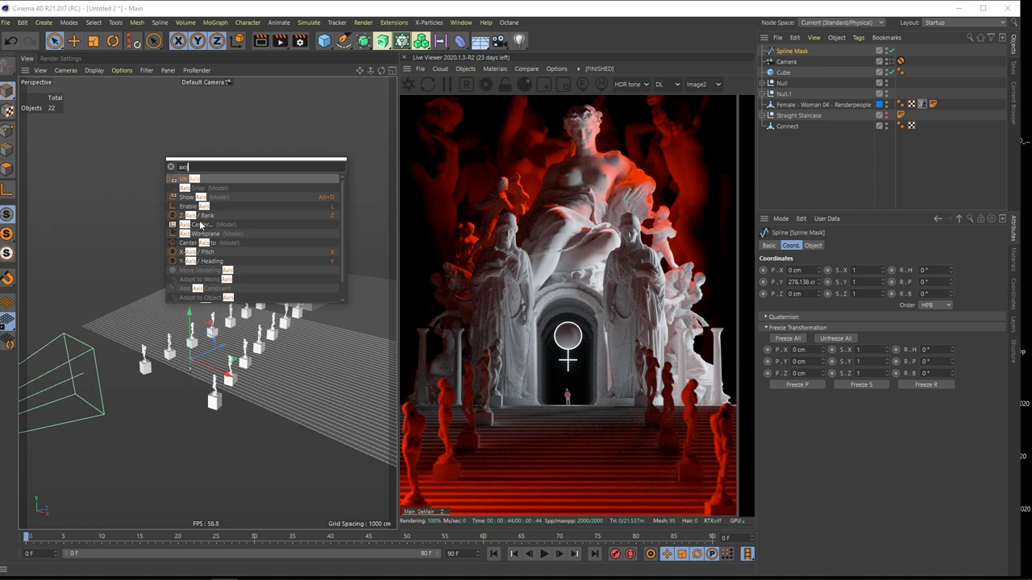
left_click(200, 225)
left_click(184, 296)
left_click(267, 142)
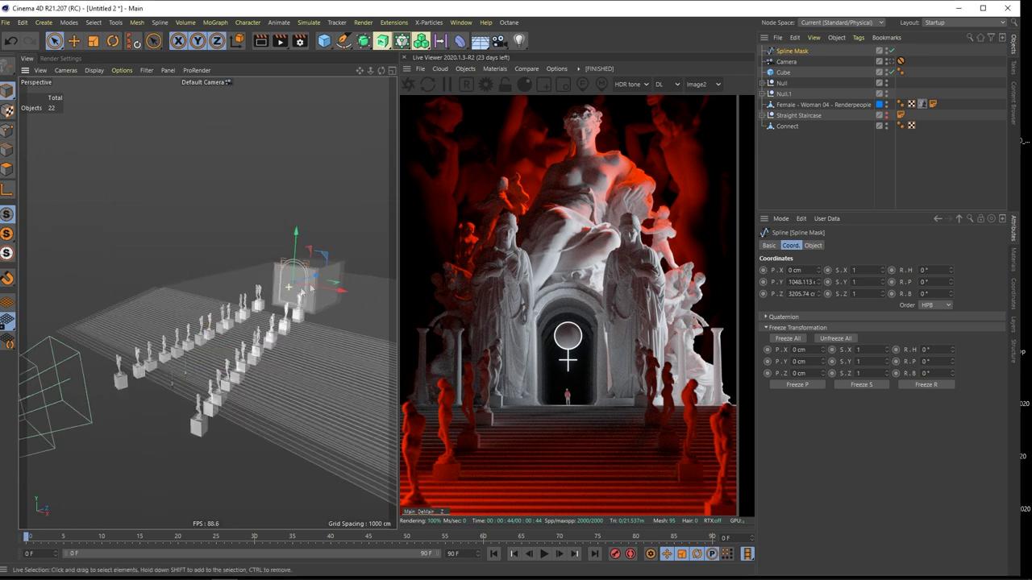
key("o")
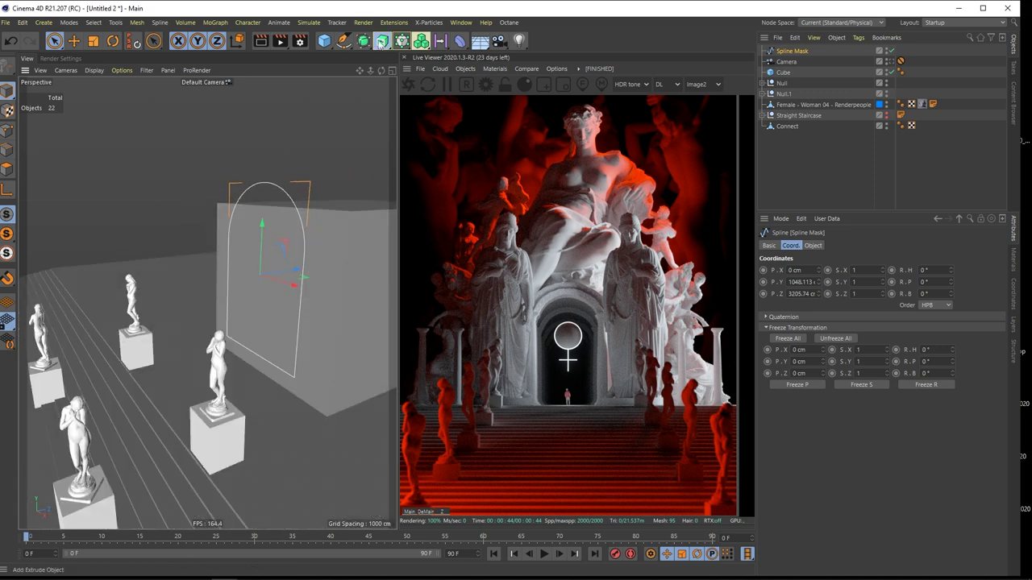
Add an Extrude generator and place the arch Spline Mask inside it to make a solid arch
left_click(382, 40)
left_click(433, 62)
left_click_drag(790, 61, 791, 51)
left_click_drag(289, 340, 261, 324, "alt")
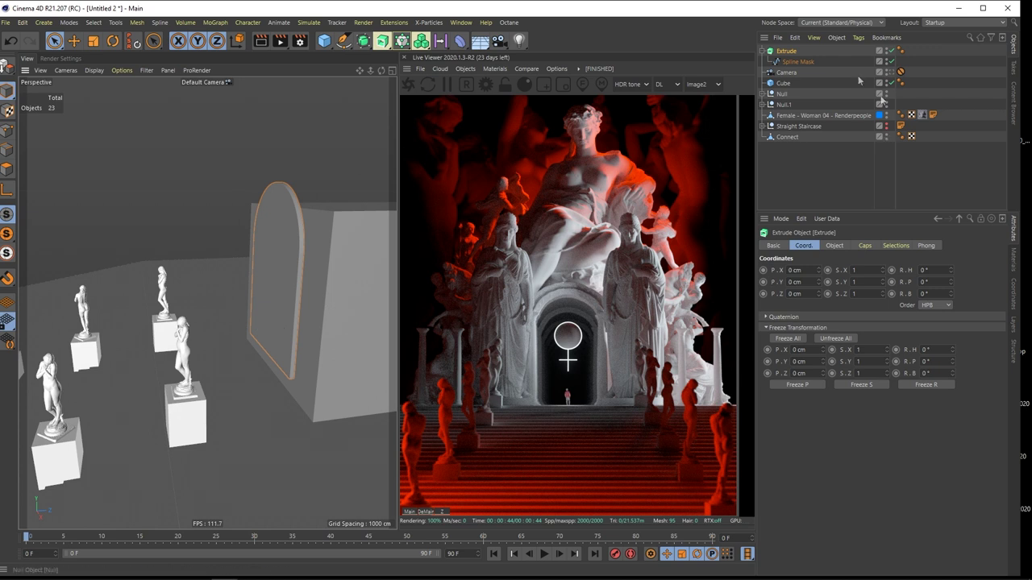
Set the arch Extrude's Z movement to 400 cm and increase it to 3000 cm so it passes through the cube
left_click(834, 245)
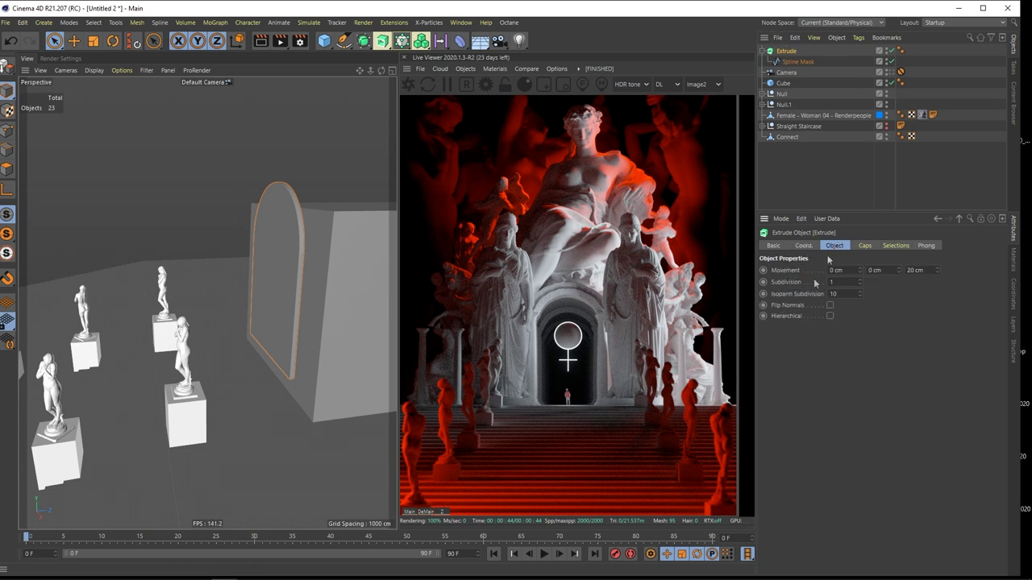
left_click(926, 270)
type("400")
key("Return")
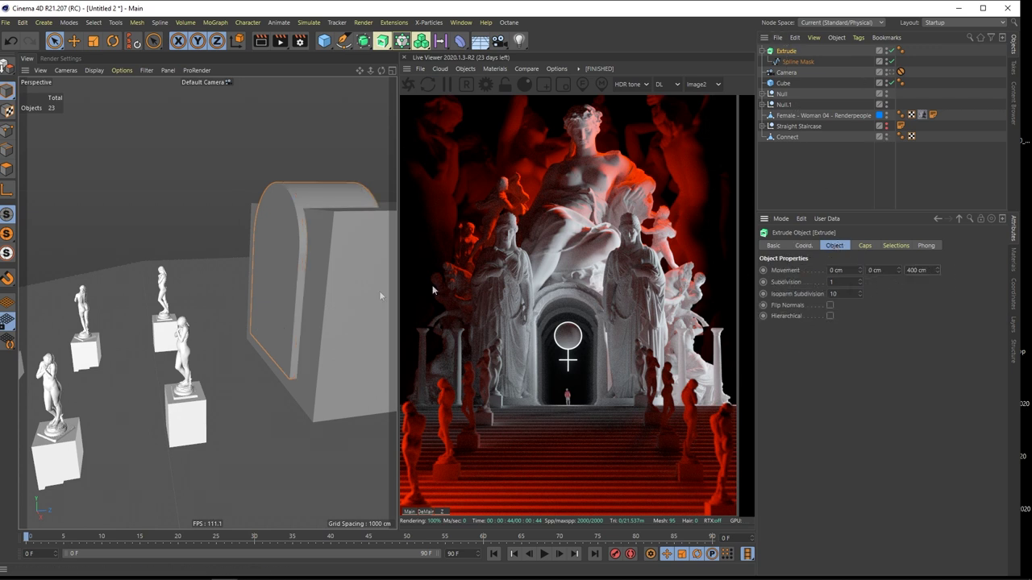
scroll(345, 293, "down", 5)
middle_click_drag(344, 293, 250, 296, "alt")
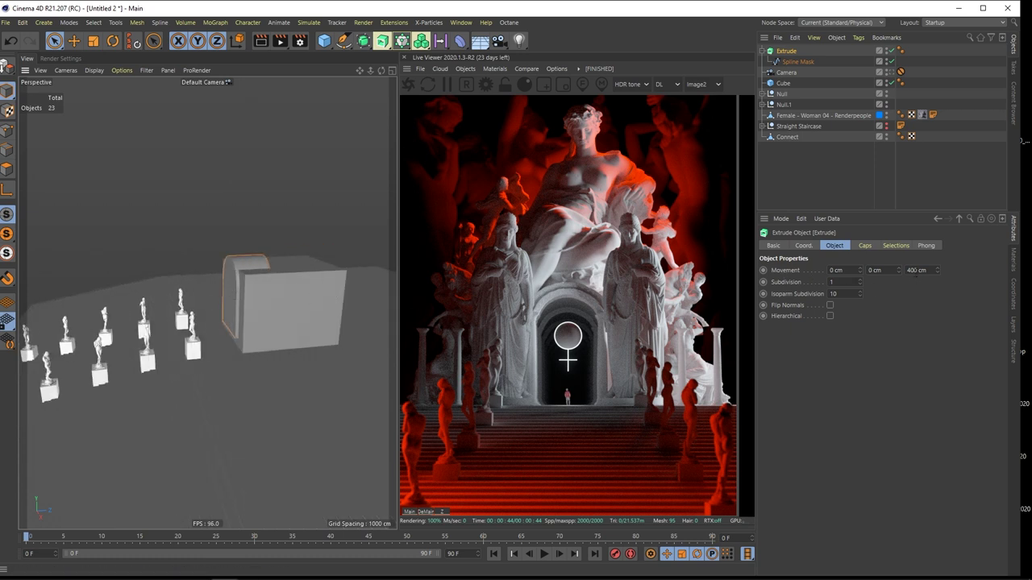
type("0")
key("Return")
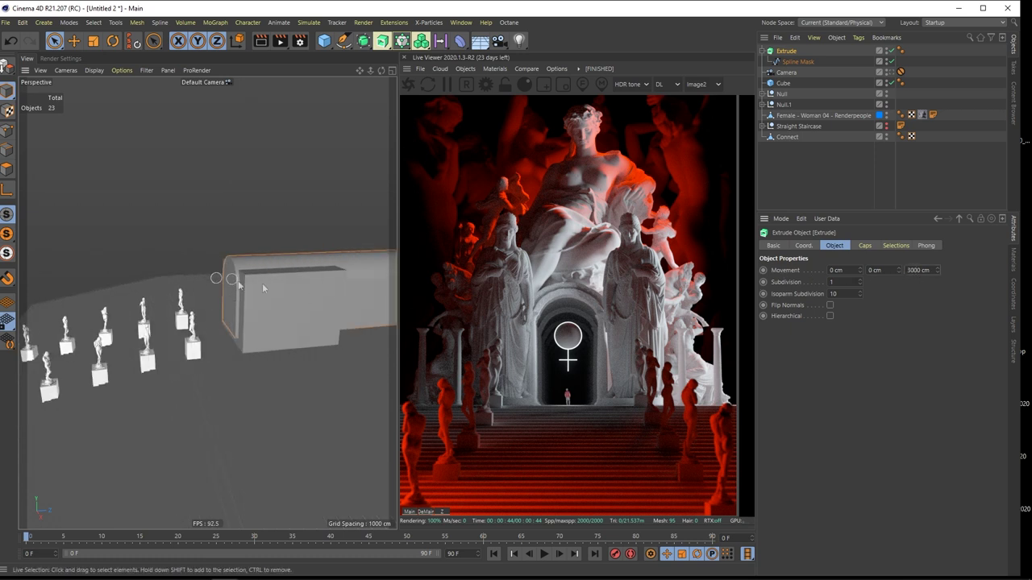
scroll(213, 278, "down", 3)
middle_click_drag(253, 287, 290, 271, "alt")
left_click_drag(67, 311, 66, 320)
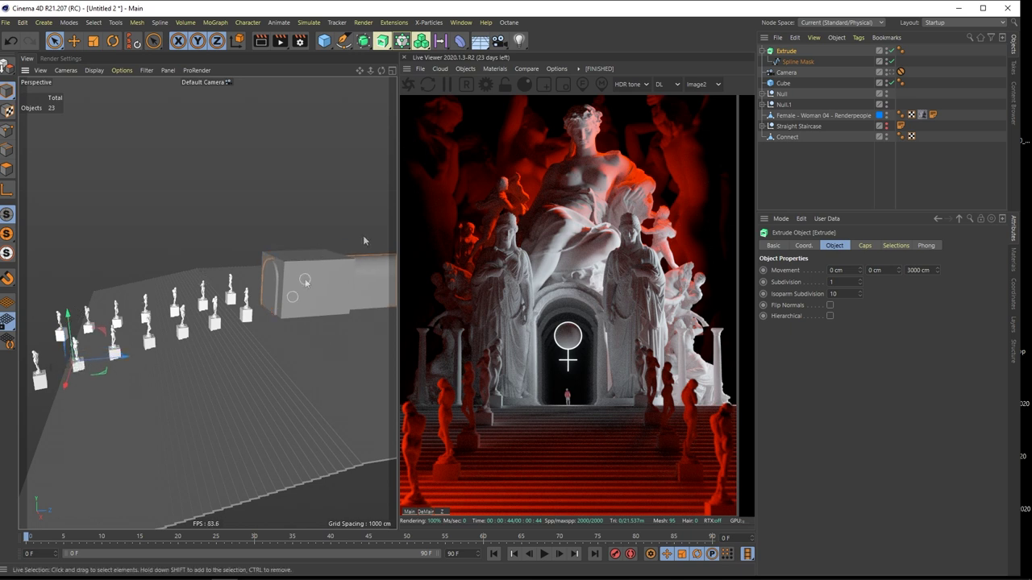
Reorder the Cube directly after the Extrude, above the Camera, and collapse the Extrude's hierarchy
left_click(804, 63)
left_click_drag(784, 83, 776, 78)
left_click(785, 51)
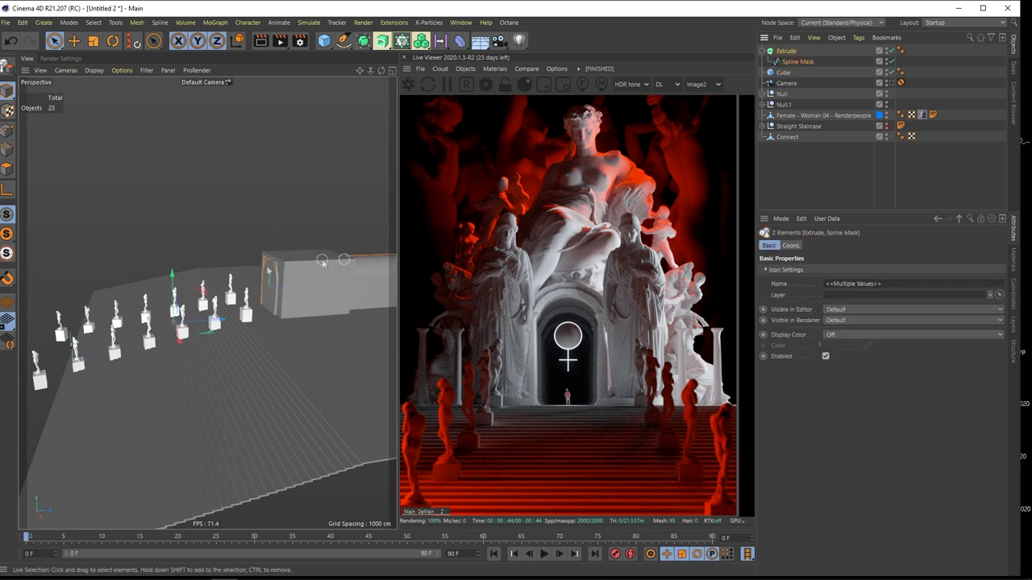
left_click(783, 72, "ctrl")
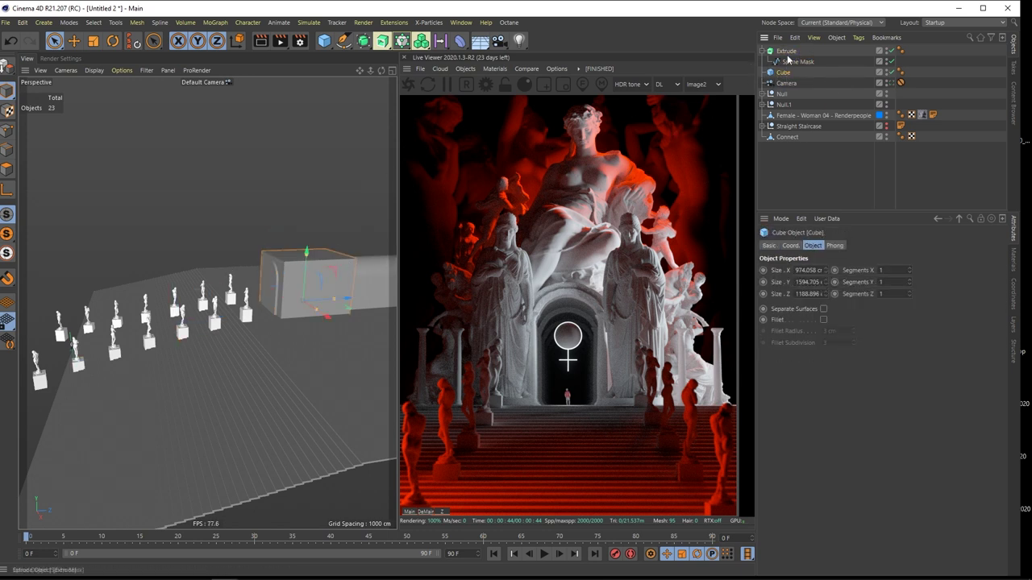
left_click_drag(194, 274, 199, 231)
mouse_move(282, 242)
left_mouse_down("alt")
mouse_move(282, 253)
mouse_move(261, 258)
mouse_move(278, 254)
left_mouse_up("alt")
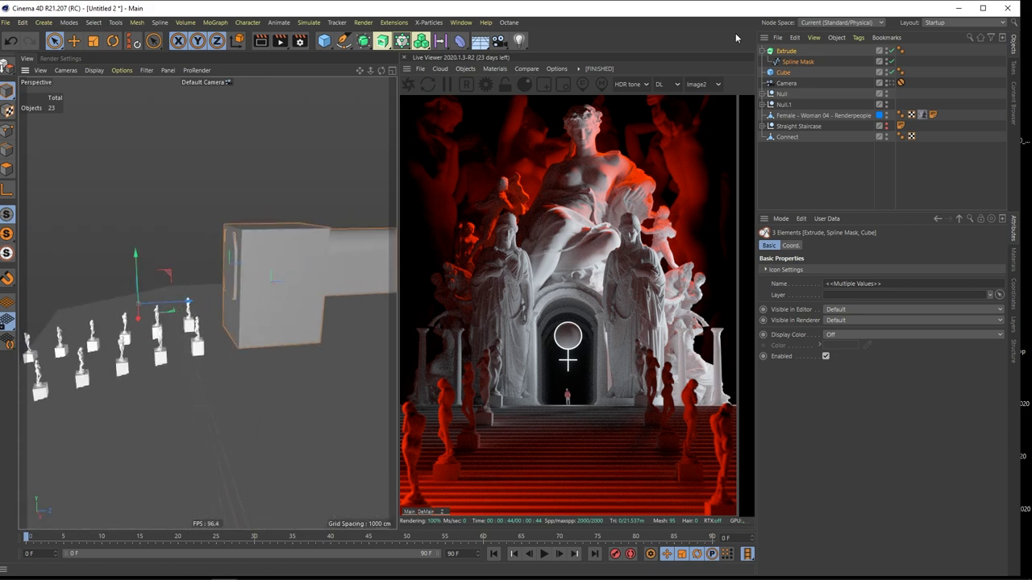
left_click(762, 51)
left_click(784, 153)
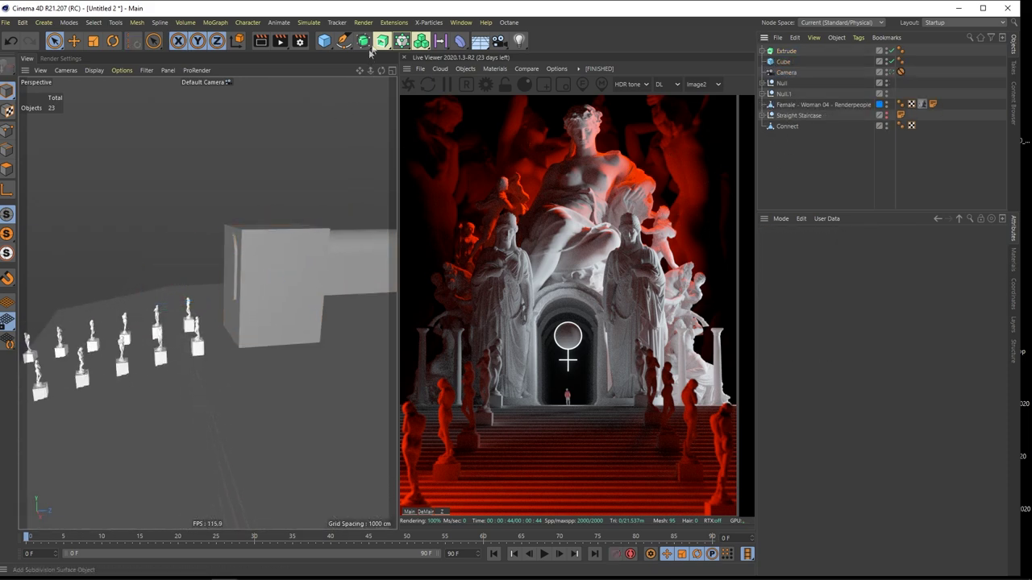
Add a Boole and place the Cube above the Extrude inside it, subtracting the arch from the block
left_click_drag(364, 44, 480, 82)
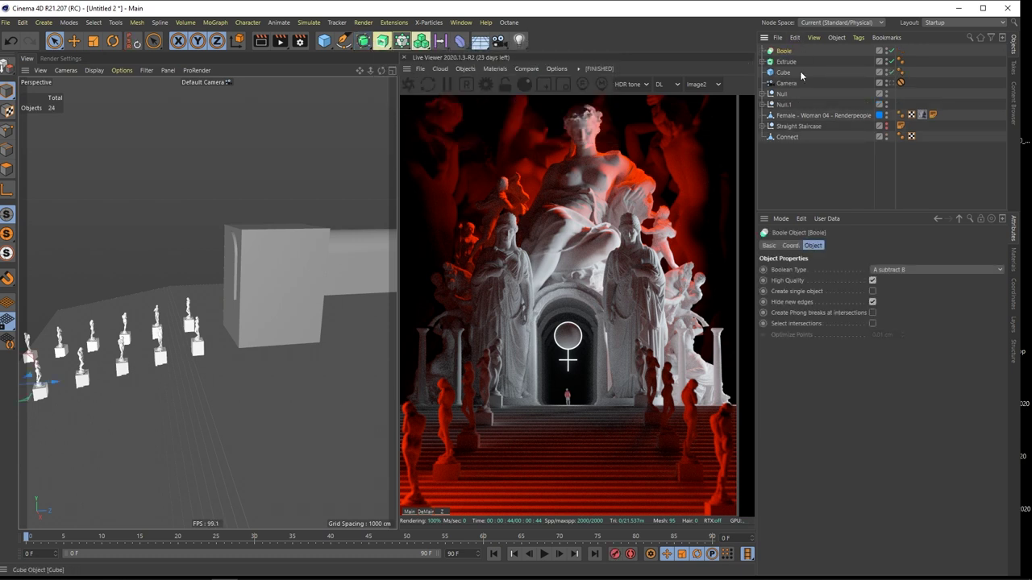
left_click_drag(788, 67, 788, 58)
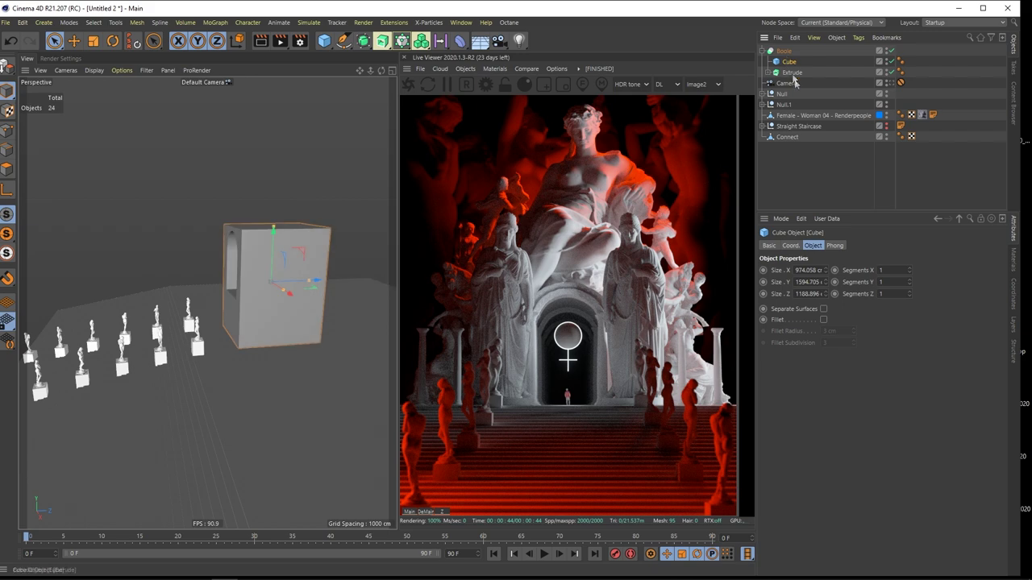
left_click_drag(212, 257, 252, 262, "alt")
left_click_drag(195, 263, 242, 260, "alt")
Make the Boole editable, move its Cube and Extrude meshes out of the group, and delete the empty null
left_click(784, 52)
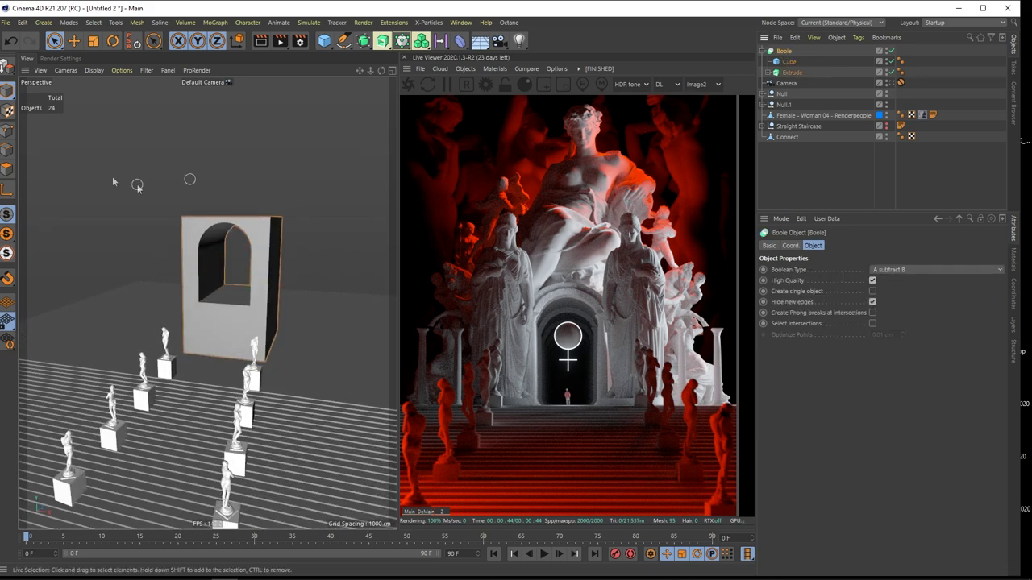
left_click(7, 65)
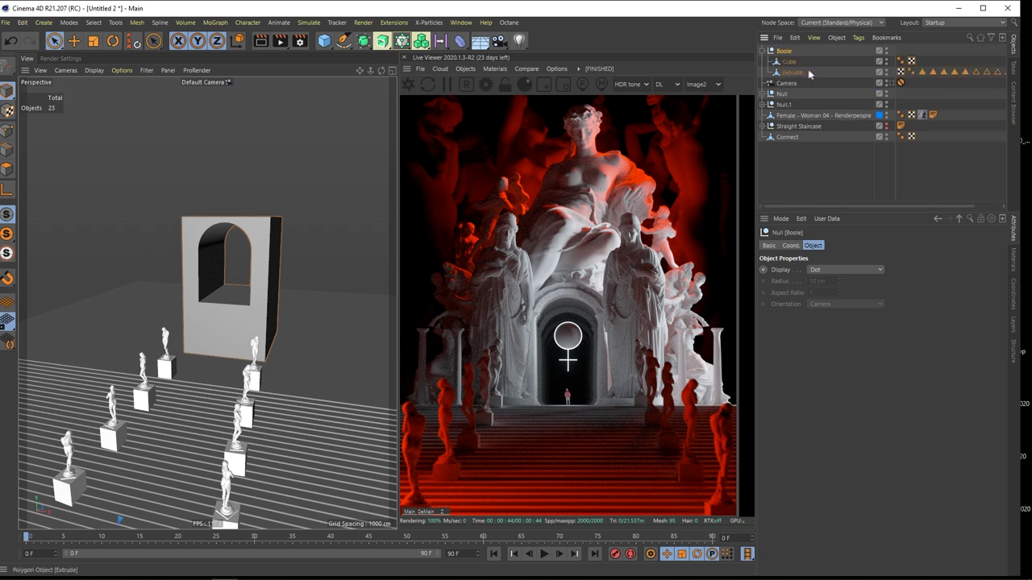
left_click_drag(792, 68, 778, 50)
left_click(784, 73)
key("Delete")
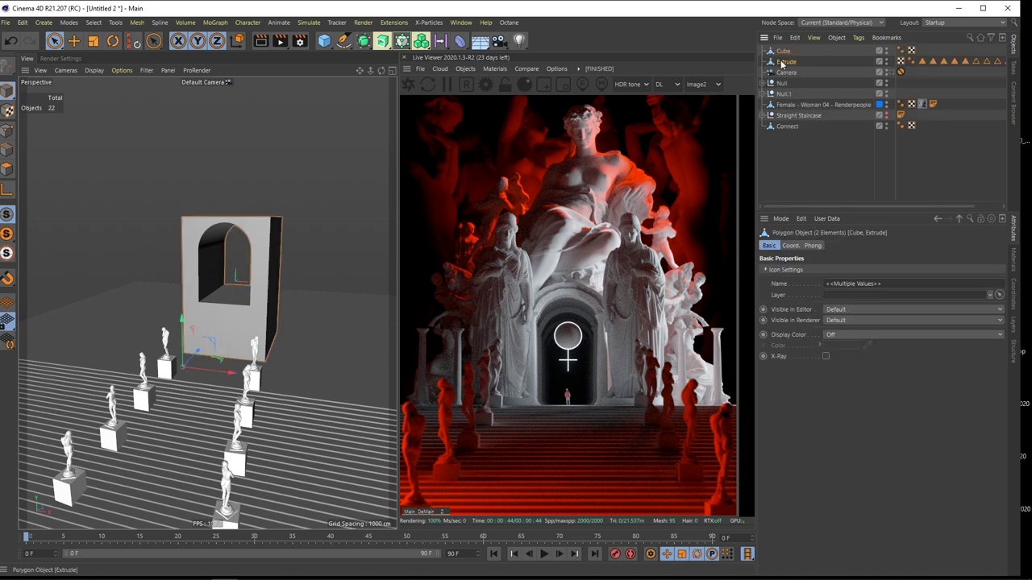
Connect the Cube and Extrude meshes into a single archway object and delete the two original parts
right_click(785, 63)
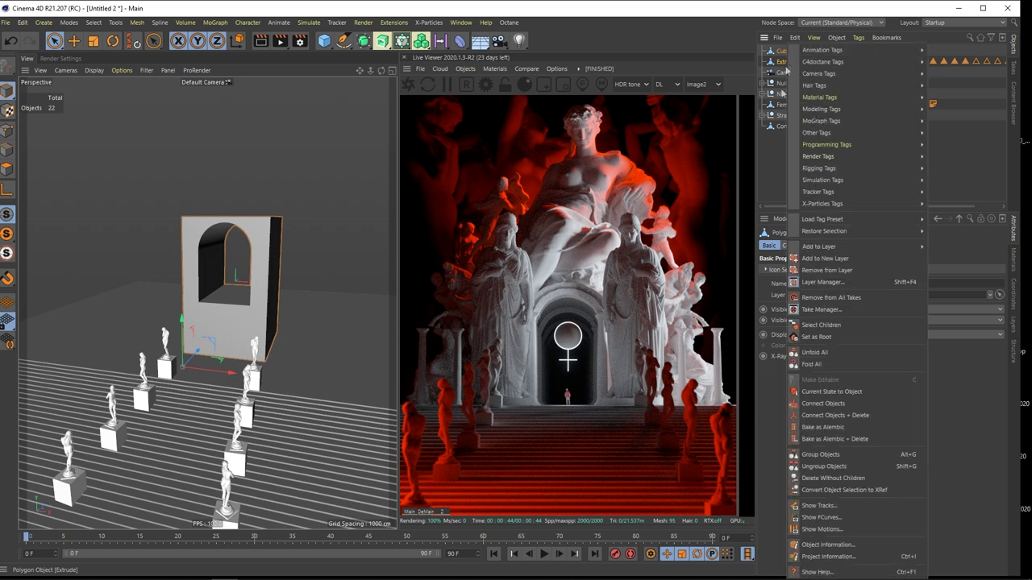
left_click(834, 404)
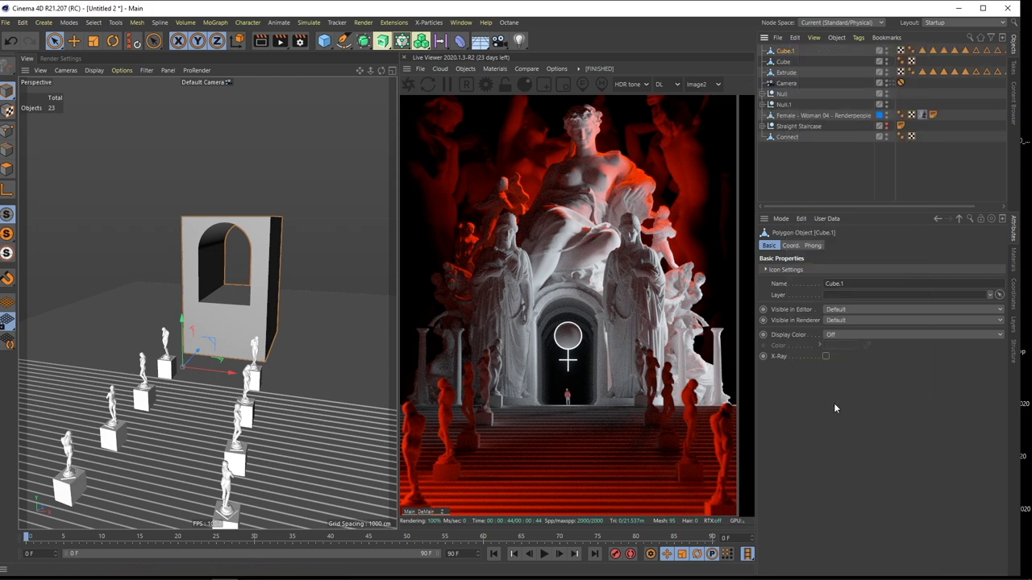
left_click(787, 72, "shift")
key("Delete")
left_click(782, 51)
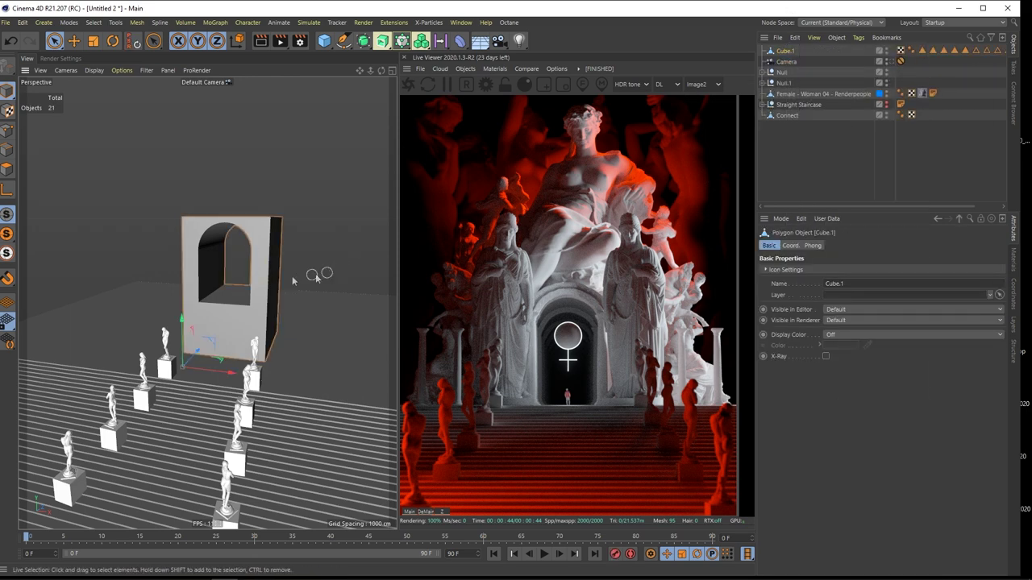
scroll(227, 308, "up", 3)
left_click_drag(220, 315, 239, 304, "alt")
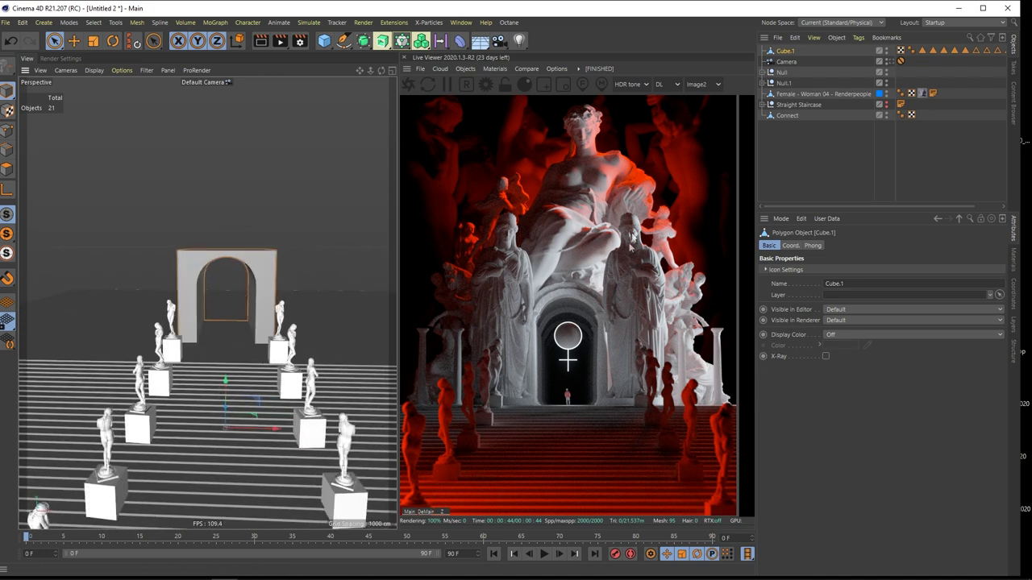
mouse_move(400, 274)
left_mouse_down("alt")
mouse_move(210, 273)
mouse_move(252, 234)
mouse_move(238, 243)
mouse_move(261, 254)
mouse_move(252, 258)
mouse_move(293, 246)
mouse_move(218, 295)
mouse_move(230, 281)
mouse_move(218, 261)
mouse_move(236, 257)
mouse_move(251, 215)
left_mouse_up("alt")
left_click(281, 295)
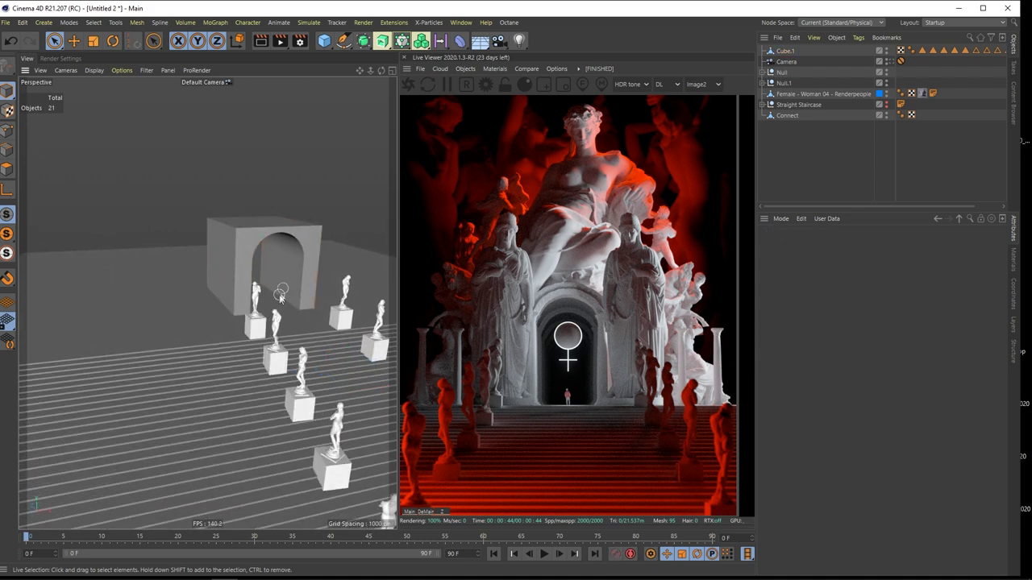
left_click_drag(271, 269, 411, 279, "alt")
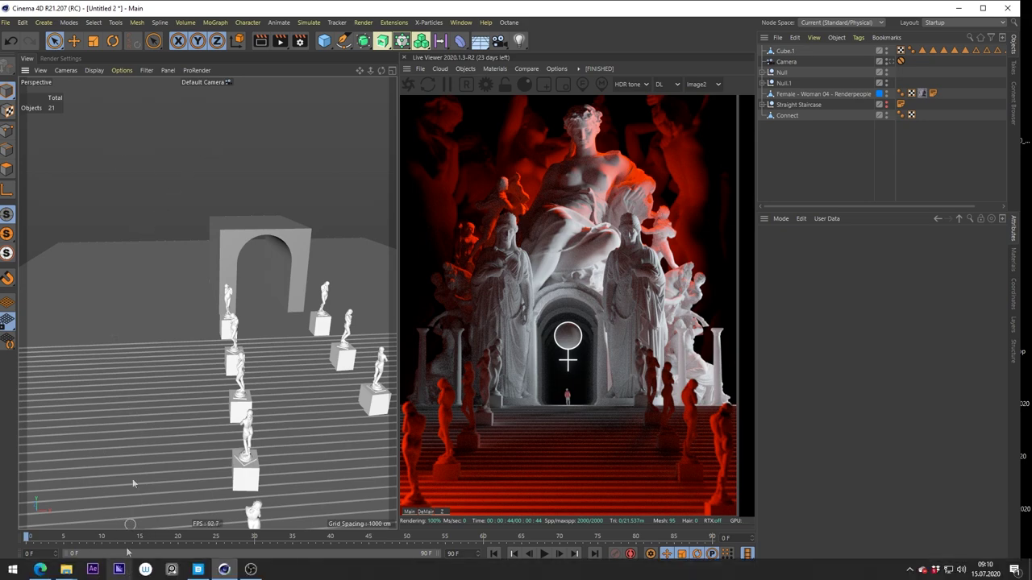
Switch to Quixel Bridge, export the Roman Column from the purchased assets to Cinema 4D, and return to the scene
left_click(199, 574)
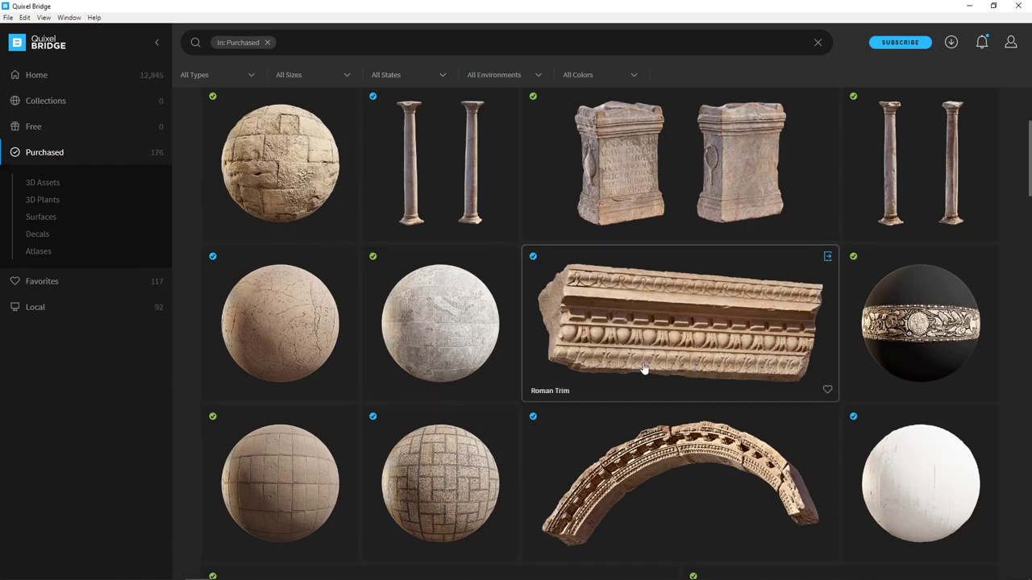
scroll(643, 370, "up", 2)
scroll(643, 370, "down", 2)
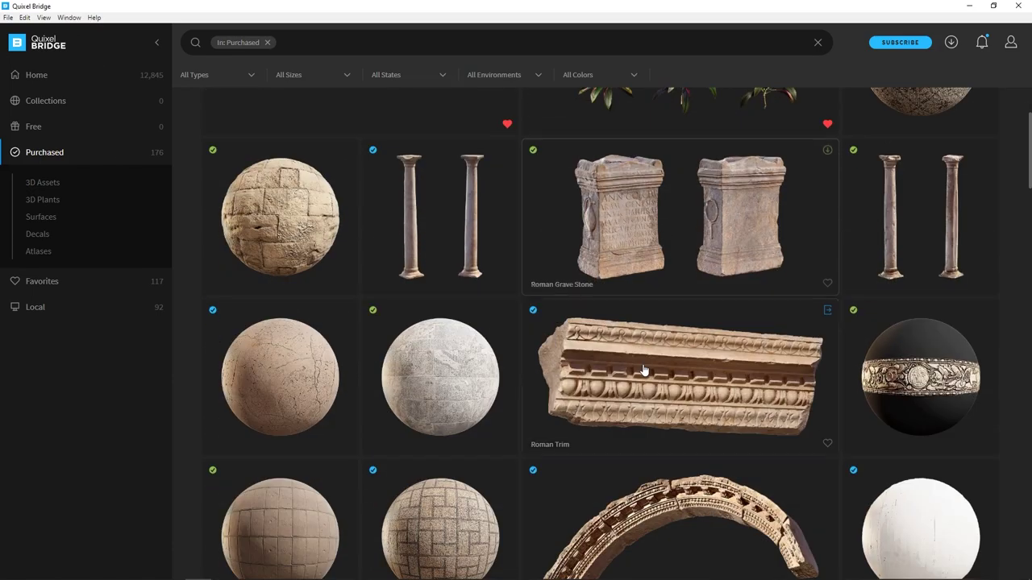
scroll(643, 370, "up", 1)
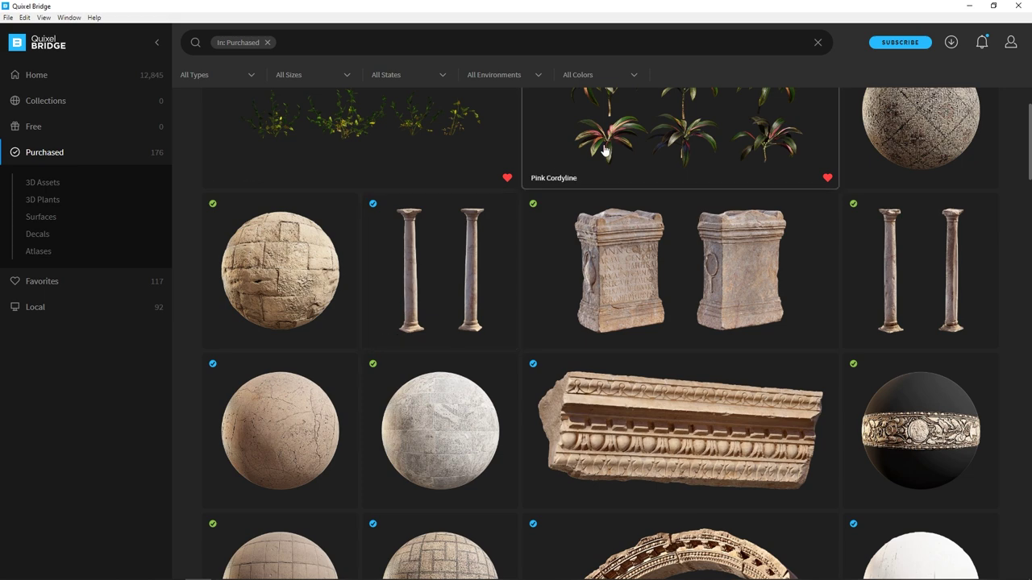
scroll(596, 338, "down", 1)
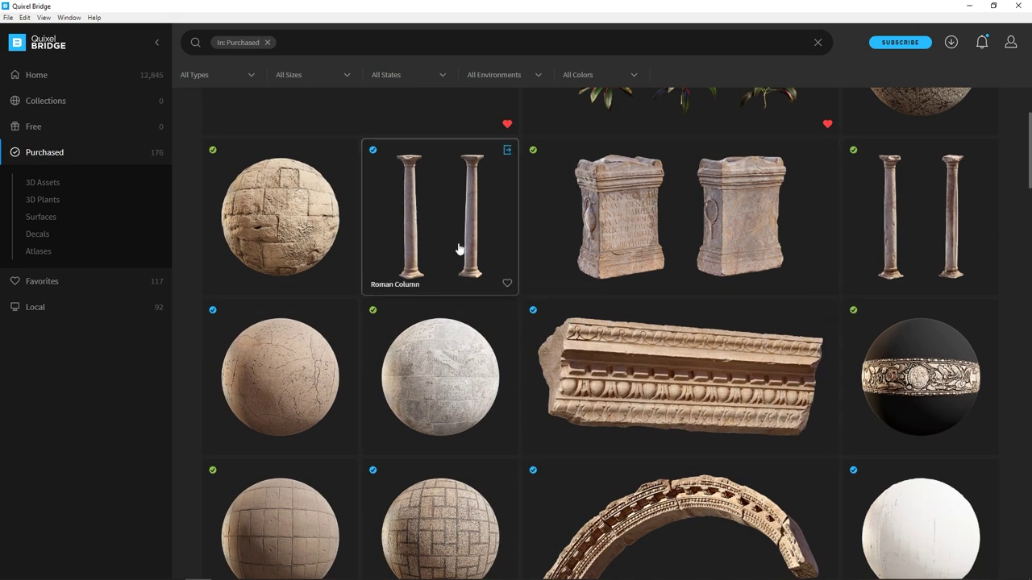
left_click(505, 151)
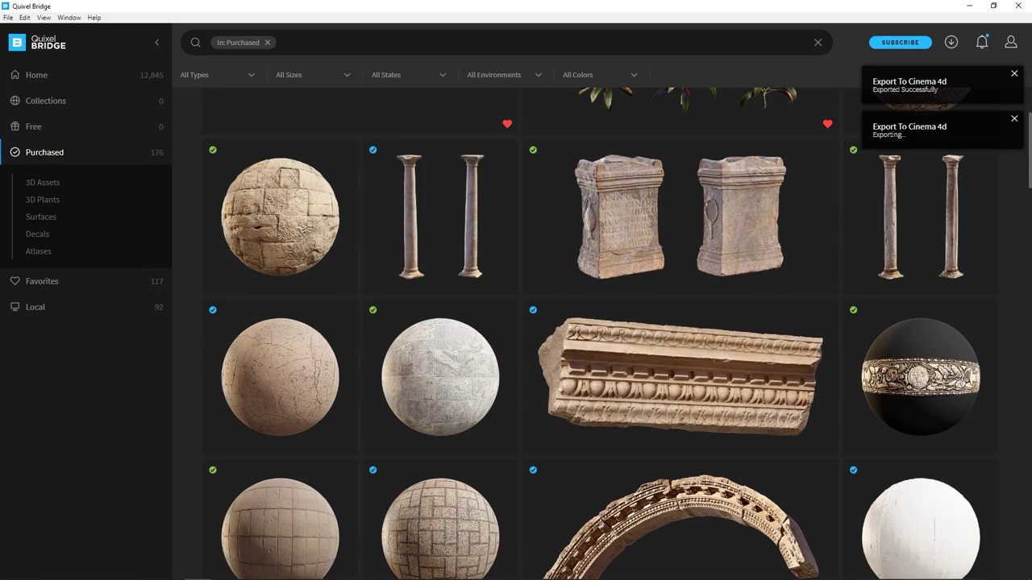
left_click(969, 6)
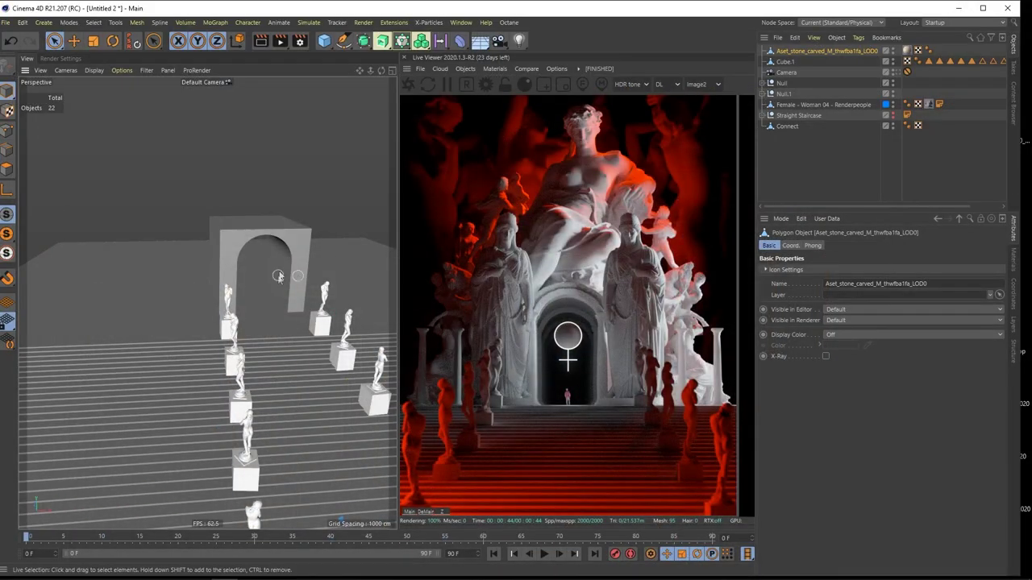
Move the imported Roman column along X so it stands on the landing beside the arched doorway
left_click(791, 173)
left_click(829, 53)
scroll(281, 288, "down", 3)
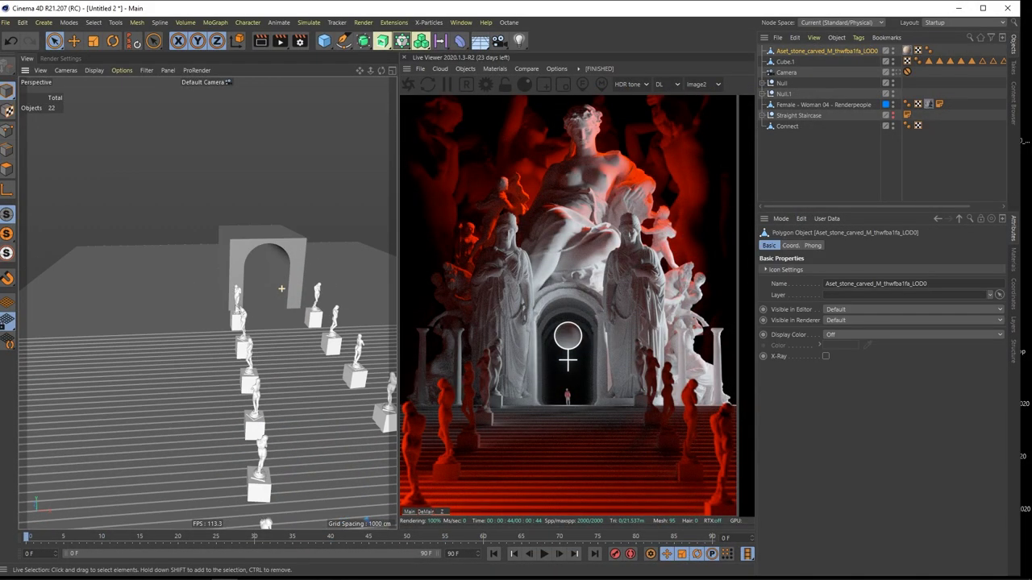
left_click_drag(275, 341, 87, 246, "alt")
scroll(325, 357, "up", 3)
middle_click_drag(97, 245, 246, 326, "alt")
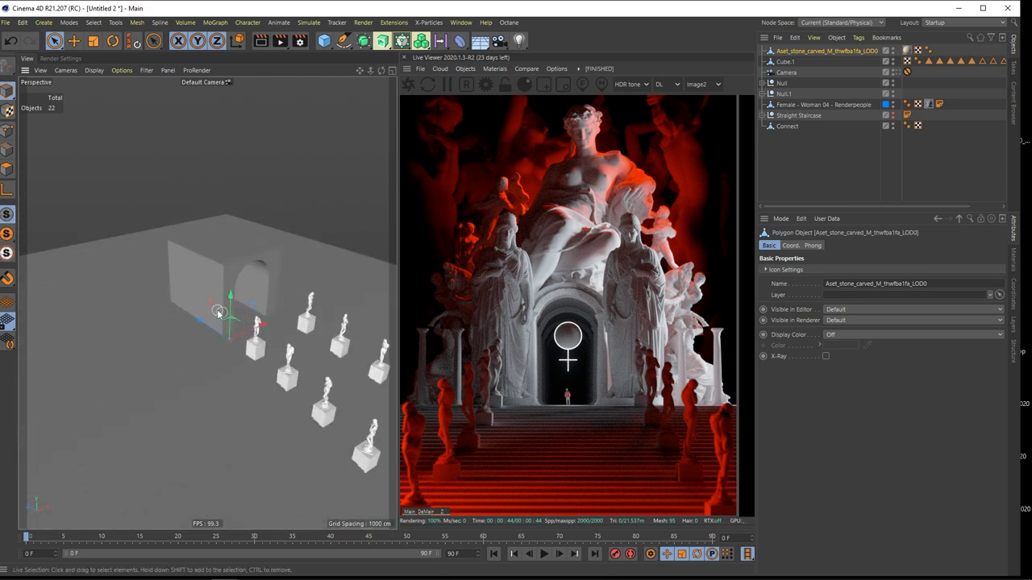
scroll(253, 334, "up", 5)
left_click_drag(247, 355, 153, 327, "alt")
left_click_drag(333, 337, 94, 328)
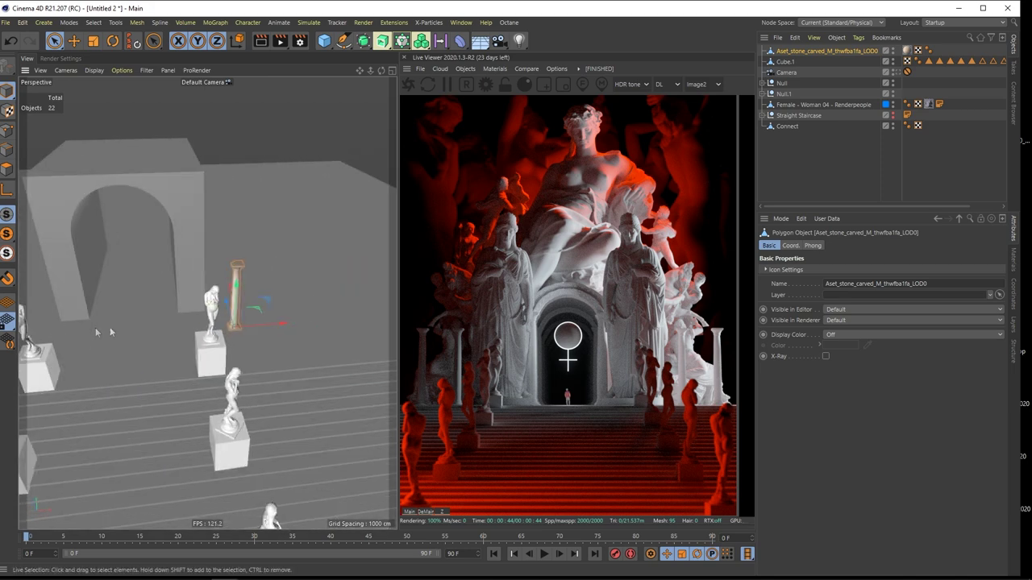
left_click_drag(278, 328, 292, 328)
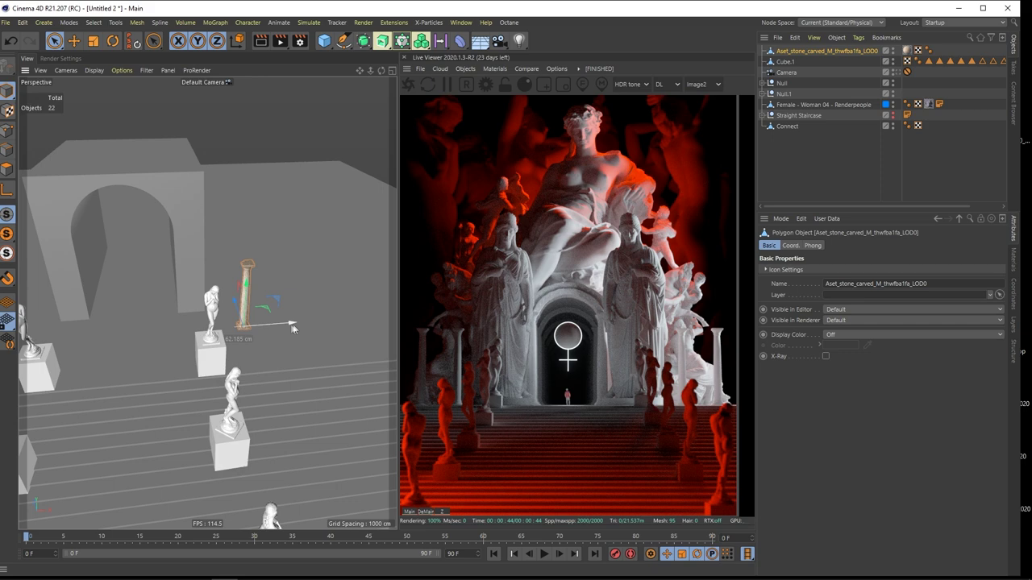
Return to the scene camera's view and place the Roman column inside a new MoGraph Cloner
left_click(897, 73)
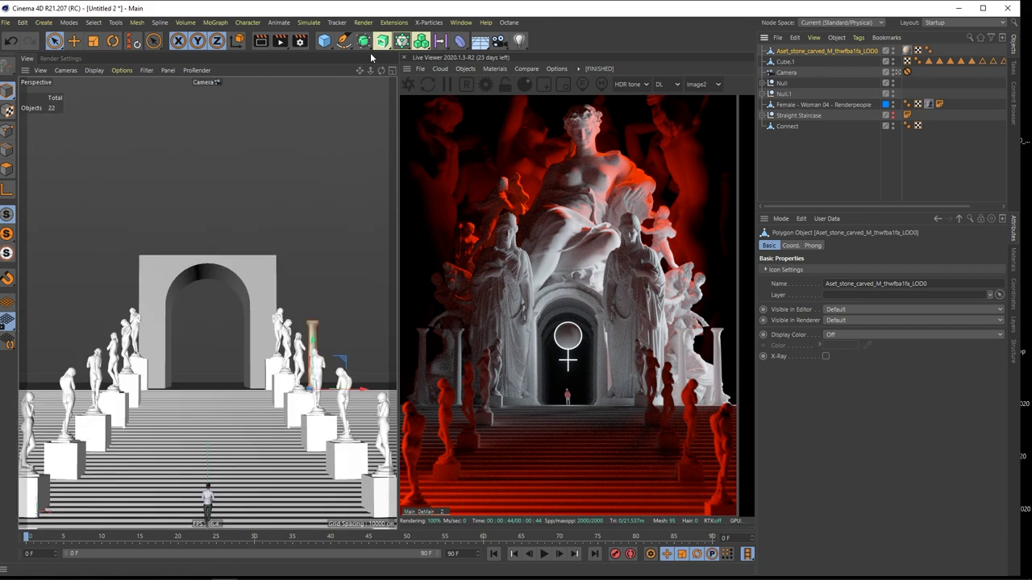
left_click(215, 21)
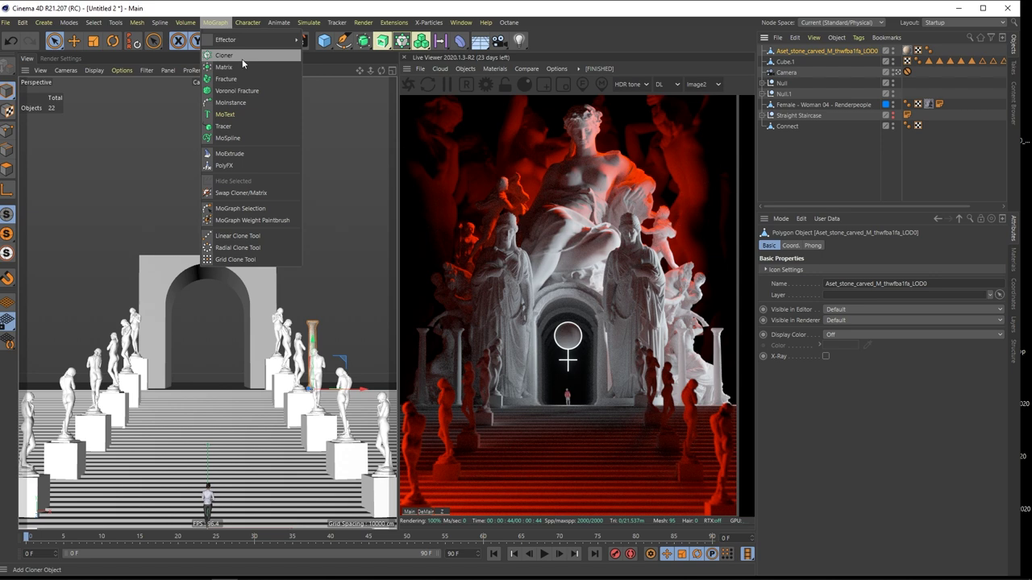
left_click(242, 59)
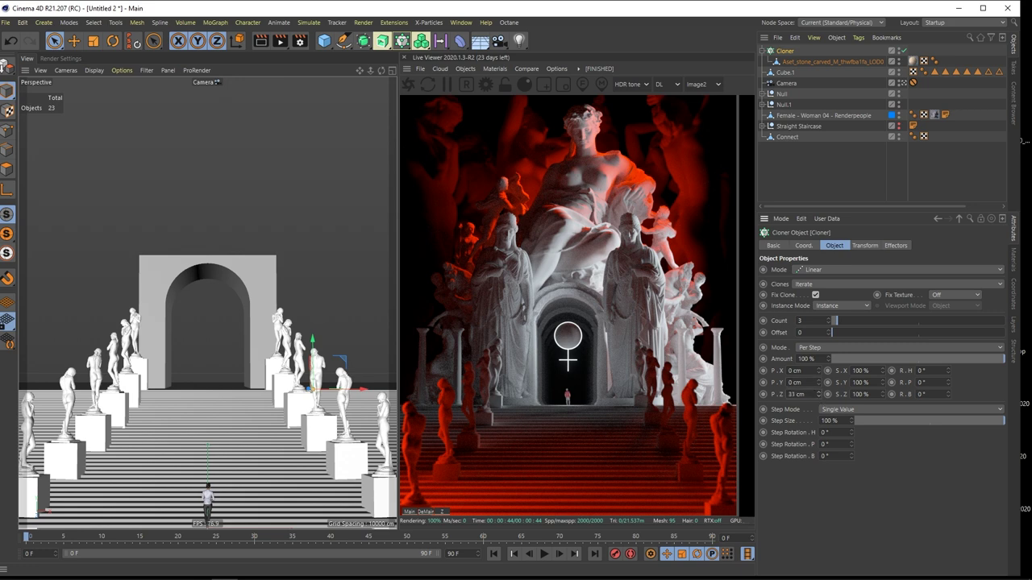
Set the linear Cloner's per-step offset to 224 cm in X and 0 cm in Z
mouse_move(818, 395)
left_mouse_down()
mouse_move(818, 420)
mouse_move(810, 394)
left_mouse_up()
left_click(902, 83)
double_click(804, 394)
type("0")
key("Return")
mouse_move(819, 371)
left_mouse_down()
mouse_move(819, 361)
mouse_move(819, 373)
left_mouse_up()
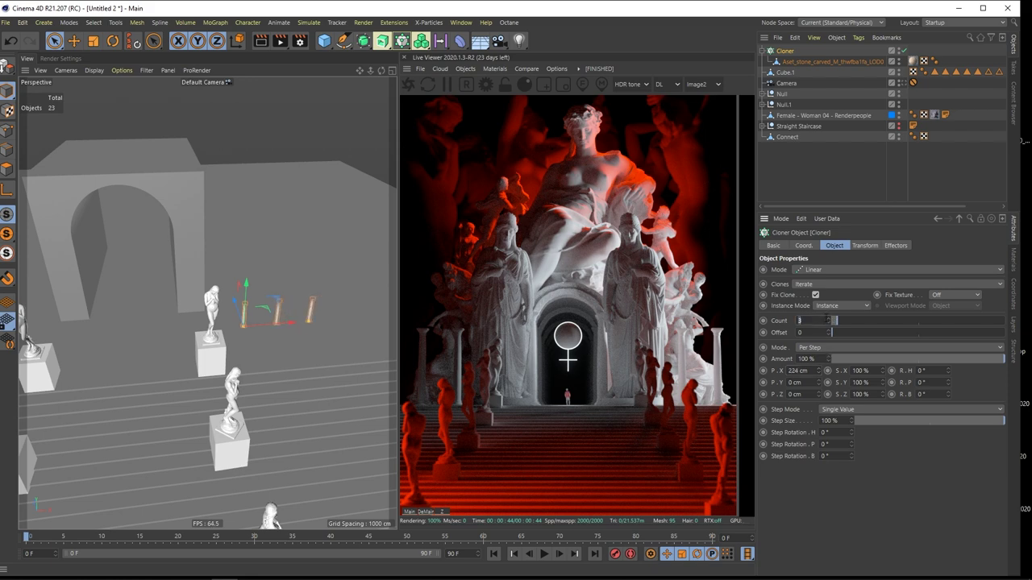
Scale the column clones to 3 on every axis and copy the row along X to the archway's other side
left_click(904, 83)
left_click(862, 246)
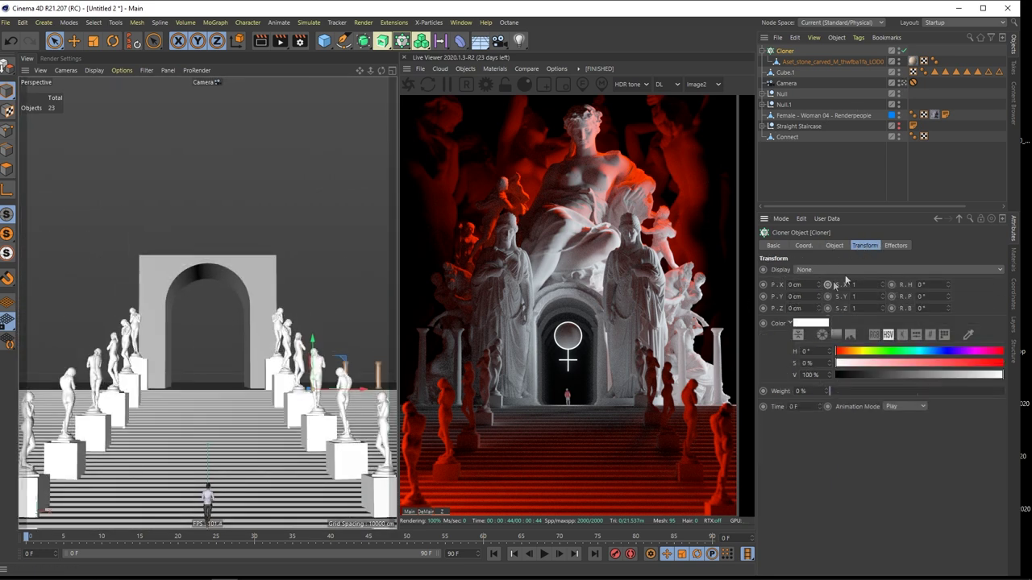
type("3")
key("Tab")
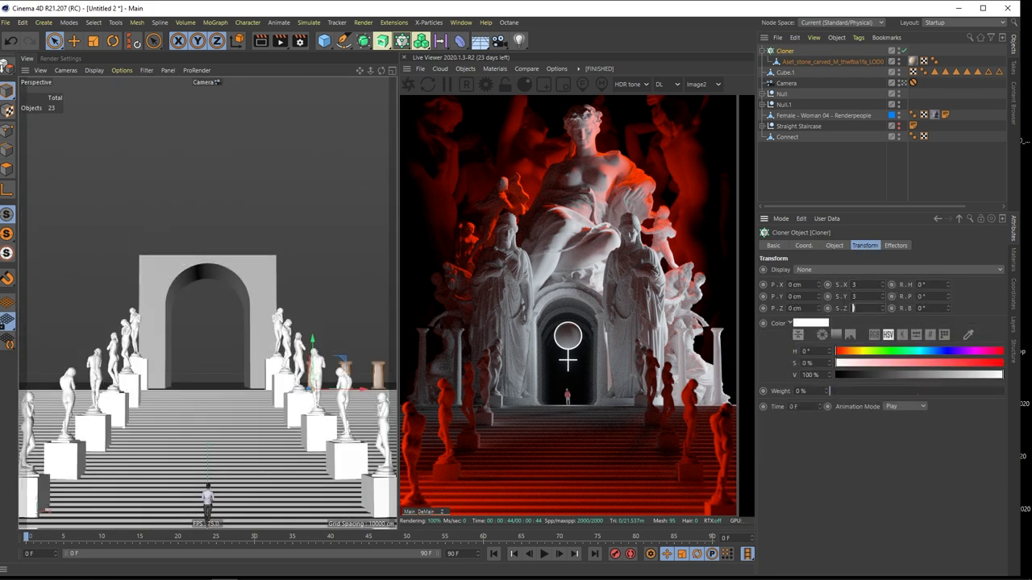
type("3")
key("Return")
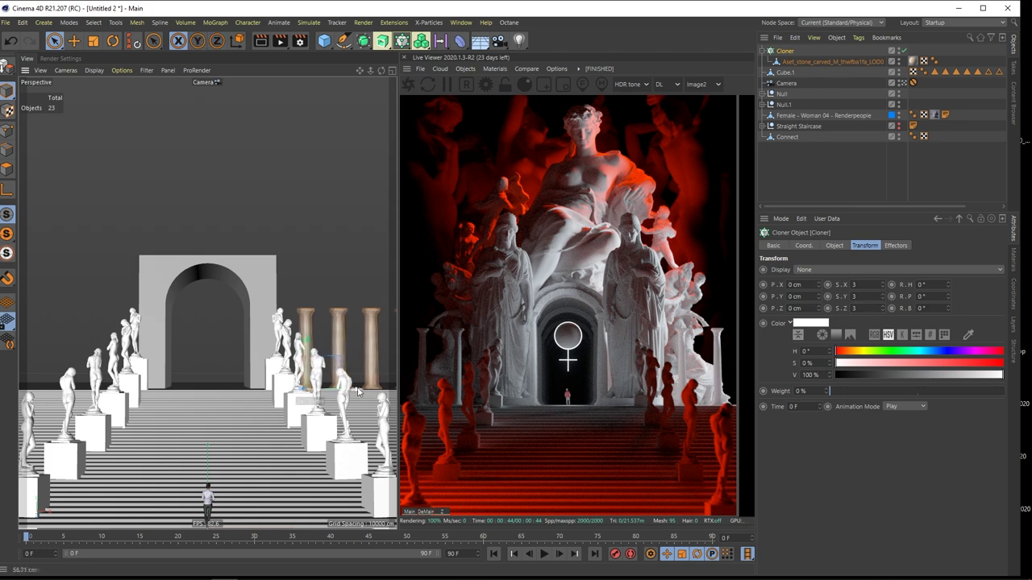
left_click_drag(360, 392, 105, 395, "ctrl")
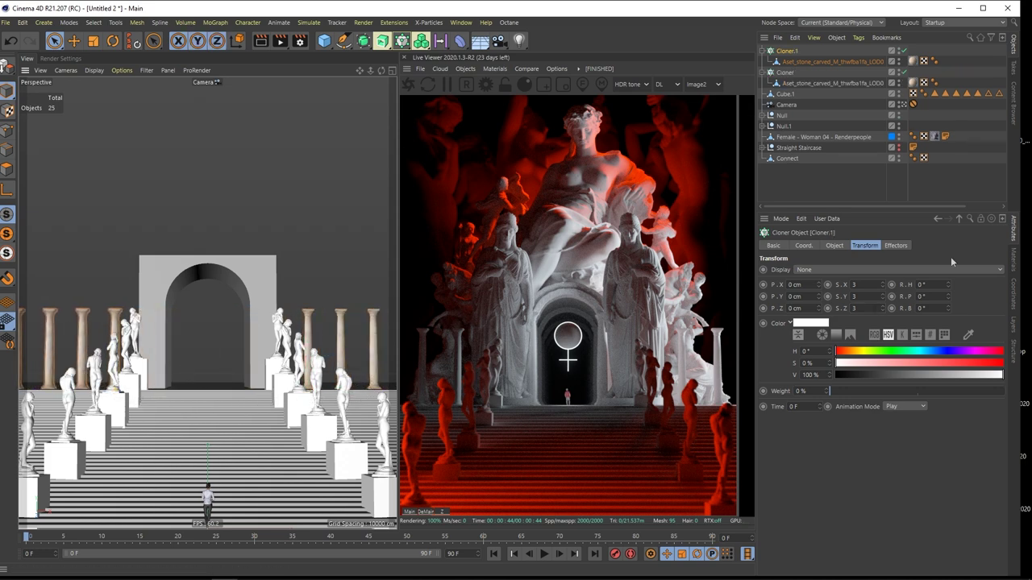
left_click(794, 182)
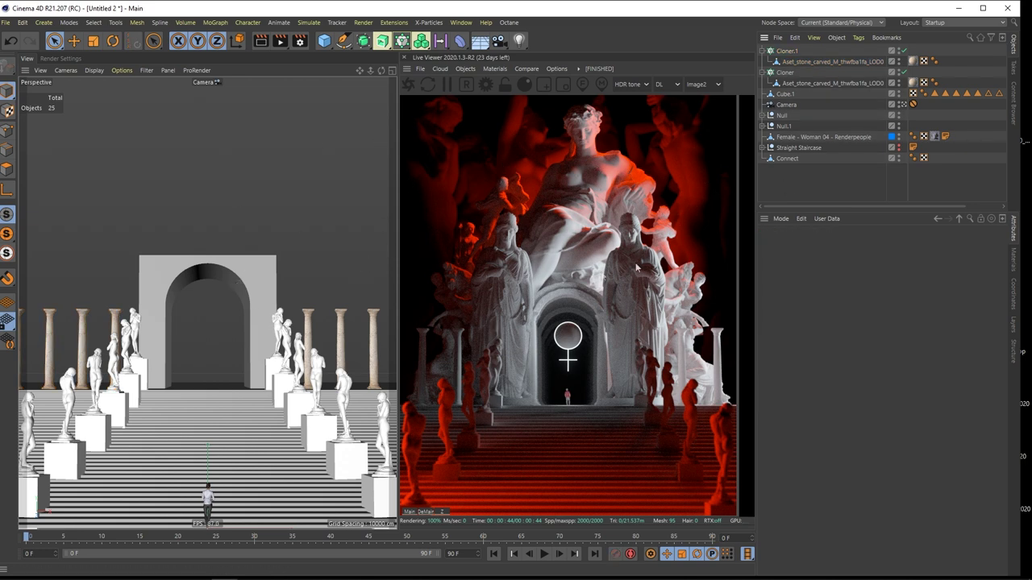
Switch to the document temple of the dark mistress.c4d and examine its object hierarchy and overall scene layout
left_click(459, 23)
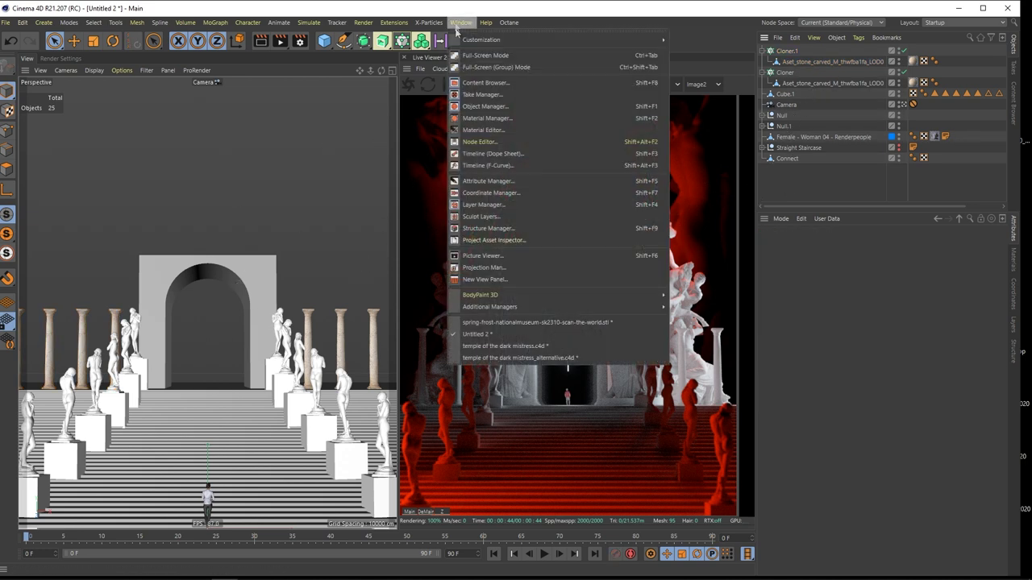
left_click(510, 348)
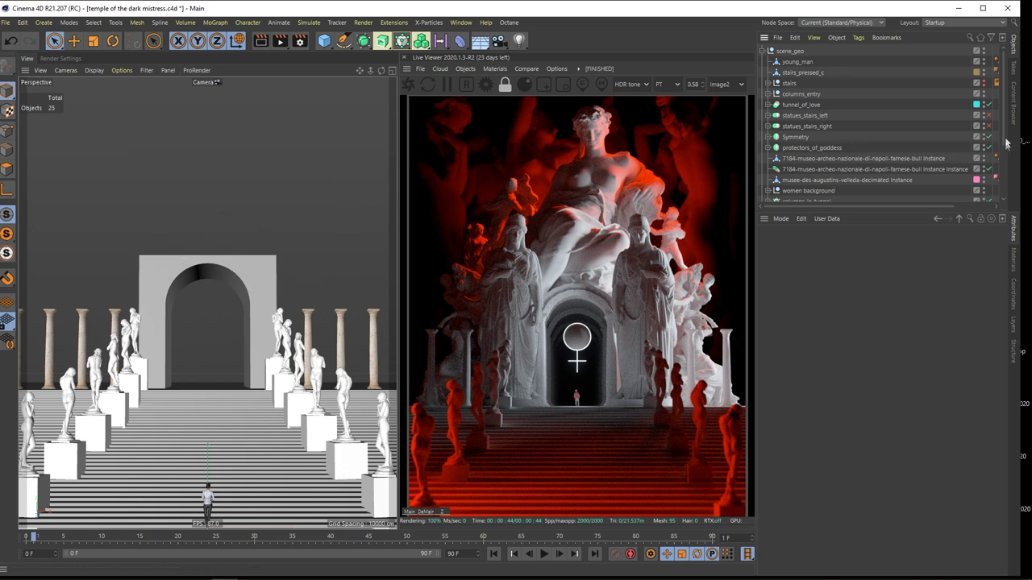
scroll(1000, 153, "down", 2)
left_click_drag(1003, 162, 1004, 184)
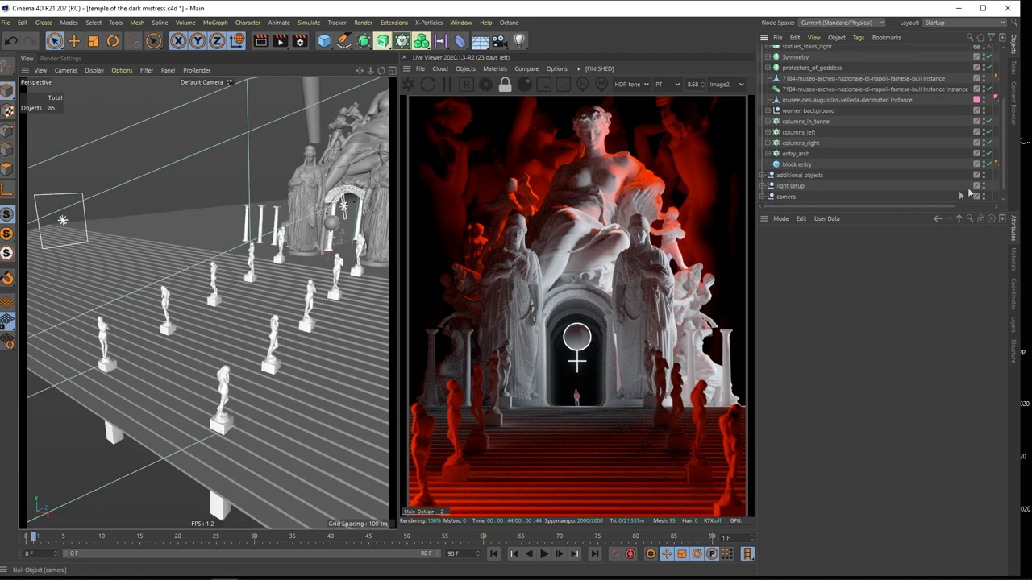
scroll(266, 227, "down", 6)
scroll(282, 230, "up", 2)
left_click_drag(285, 230, 320, 243, "alt")
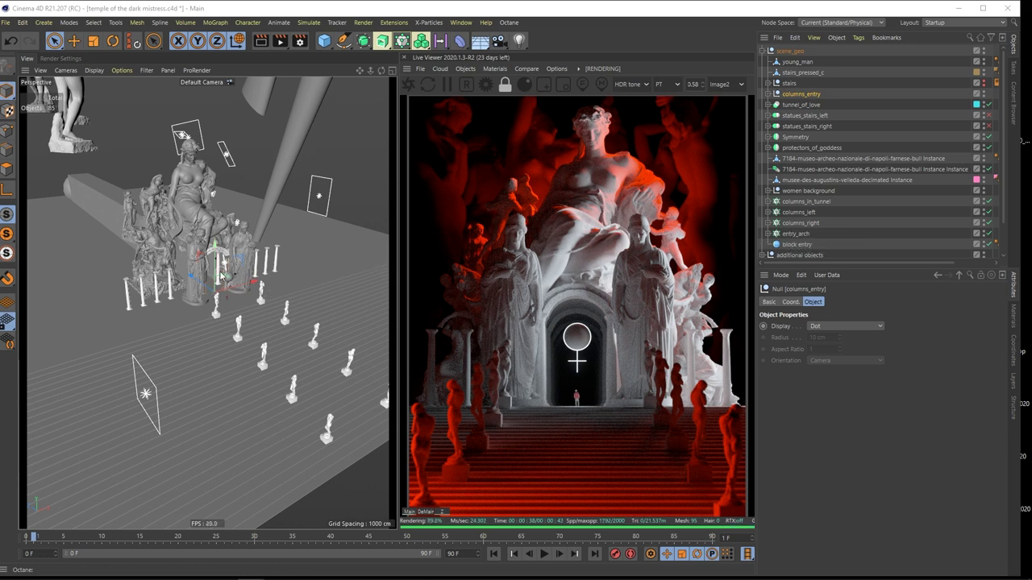
left_click(355, 150)
mouse_move(184, 231)
left_mouse_down("alt")
mouse_move(149, 229)
mouse_move(184, 232)
left_mouse_up("alt")
scroll(184, 230, "up", 3)
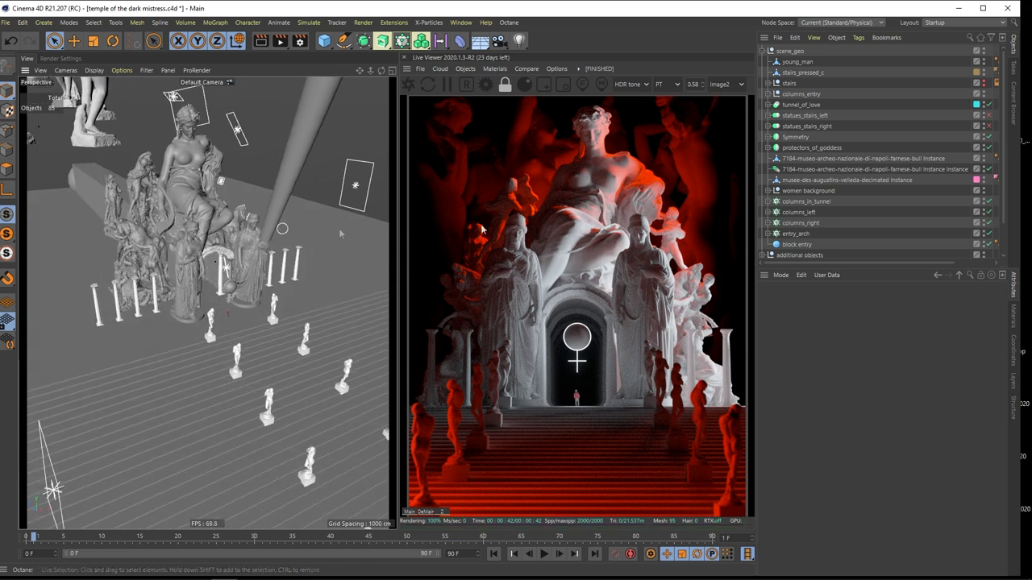
Examine the stairs, stairs_pressed_c and columns_entry objects, viewing the entrance columns and tunnel up close
left_click(804, 76)
left_click(794, 84)
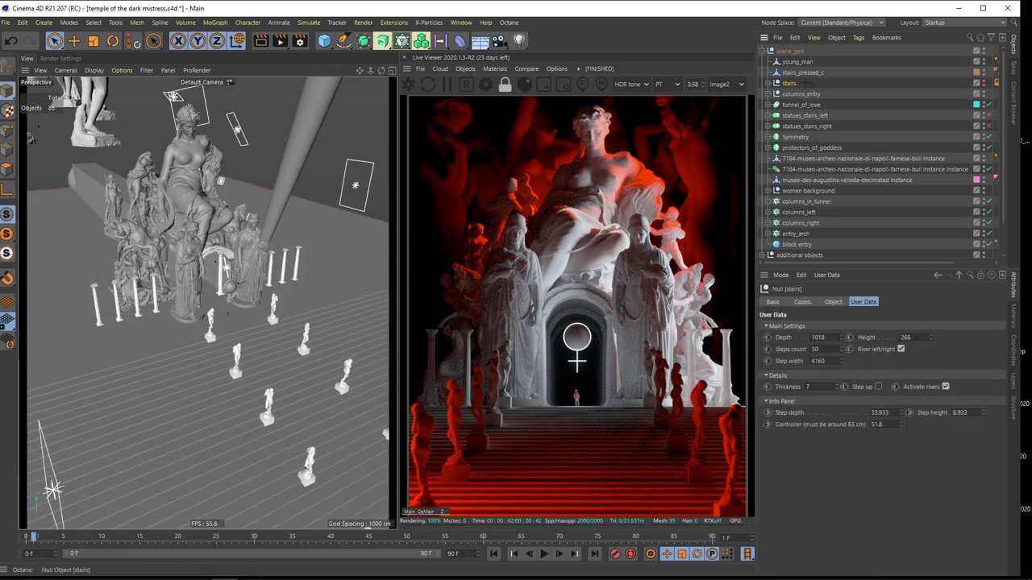
left_click(792, 72, "ctrl")
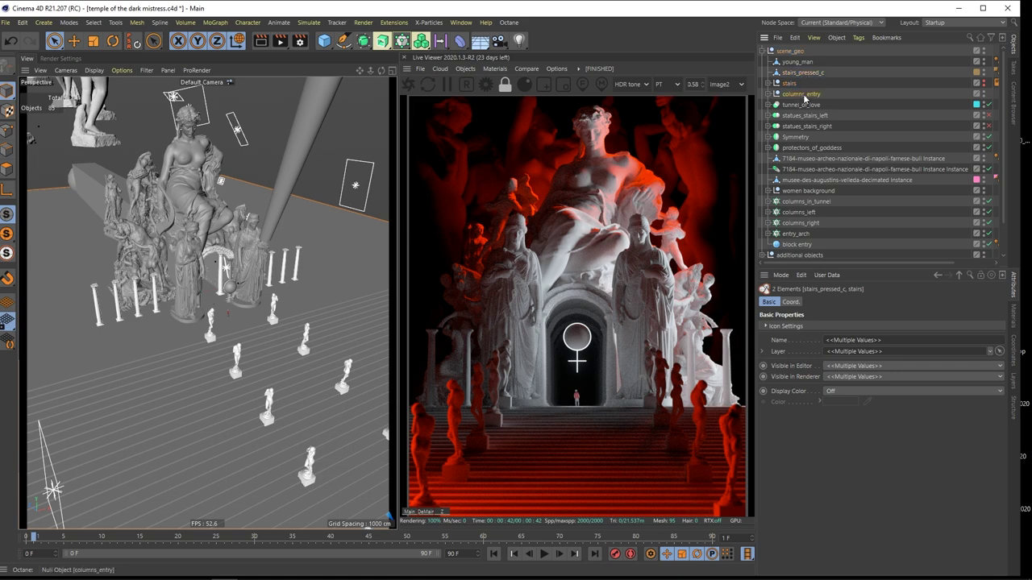
left_click(804, 98)
left_click_drag(211, 276, 198, 297, "alt")
right_click_drag(198, 297, 284, 259, "alt")
left_click_drag(284, 272, 216, 257, "alt")
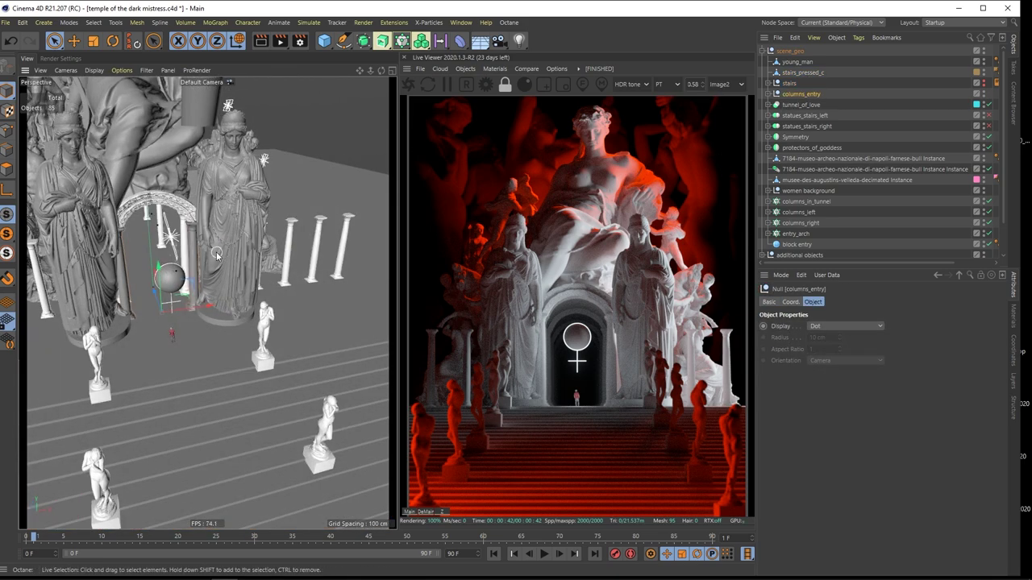
scroll(217, 254, "up", 10)
scroll(273, 244, "up", 2)
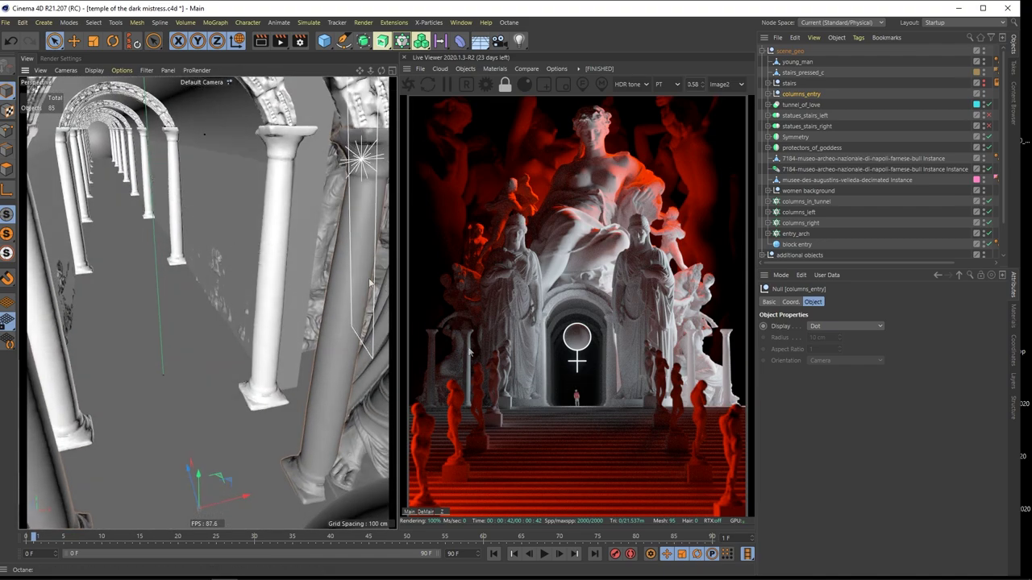
scroll(327, 245, "down", 10)
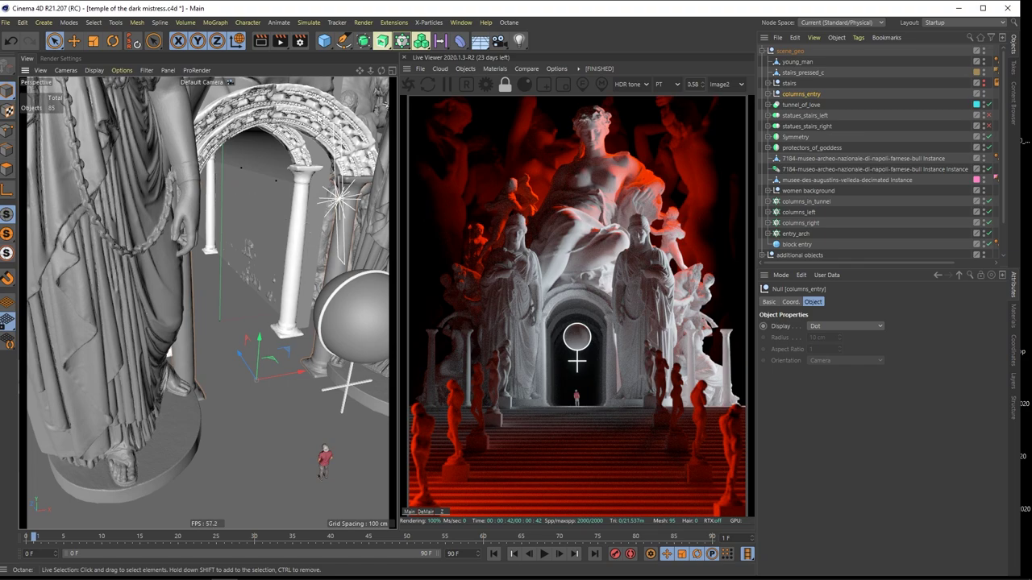
Select the entry_arch object, look up the Roman Arch among Quixel Bridge's purchased assets, and return to Cinema 4D
left_click(314, 114)
left_click(208, 574)
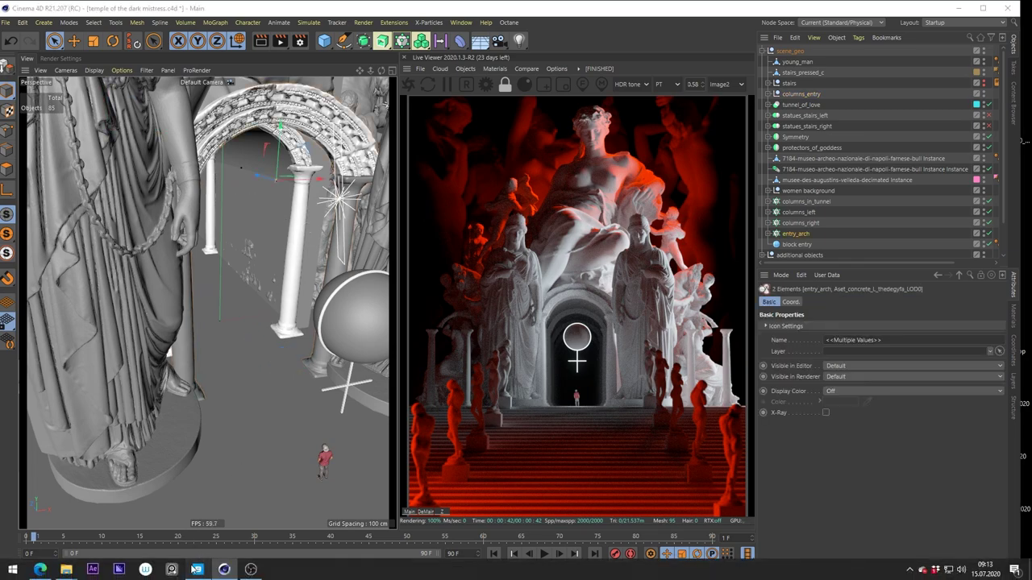
scroll(686, 323, "down", 2)
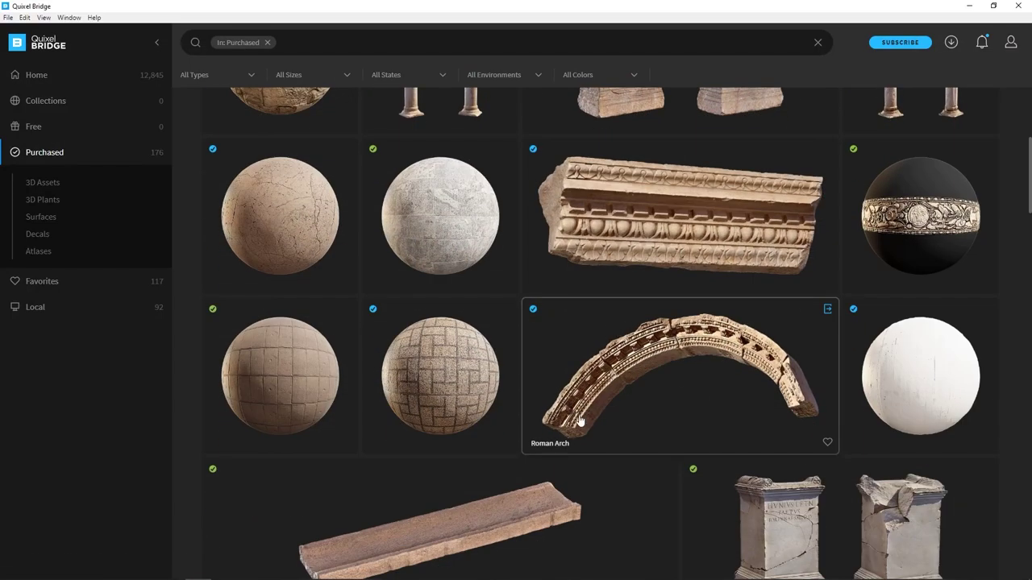
scroll(684, 377, "up", 1)
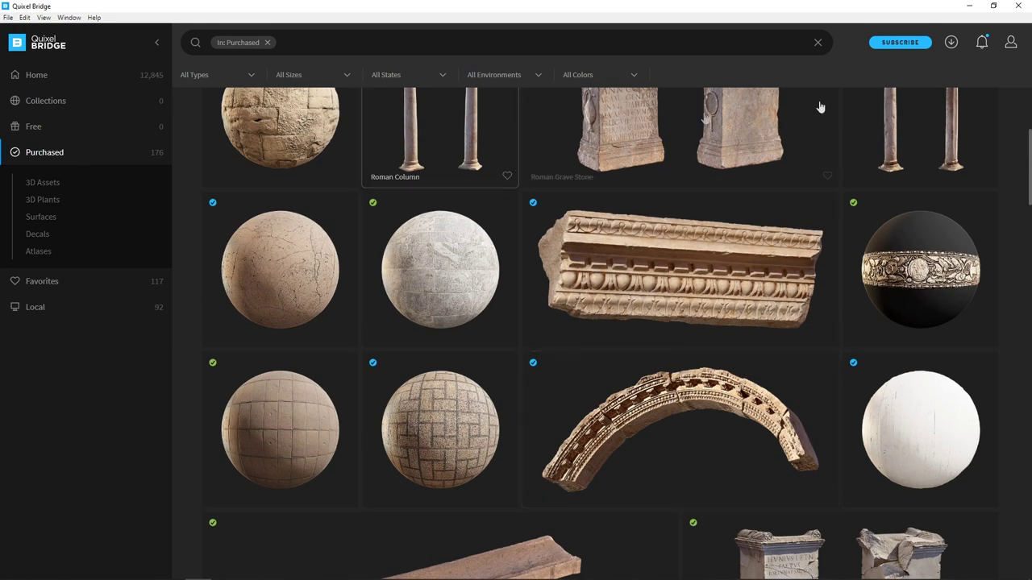
left_click(971, 6)
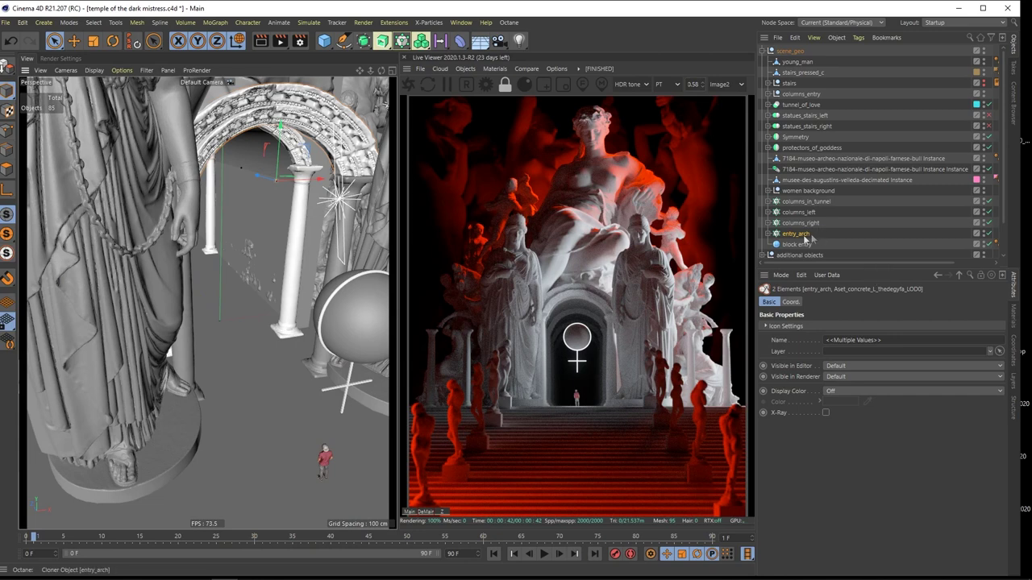
Select the tunnel_of_love Boole and examine how it forms the tunnel behind the entrance arch
scroll(811, 213, "down", 1)
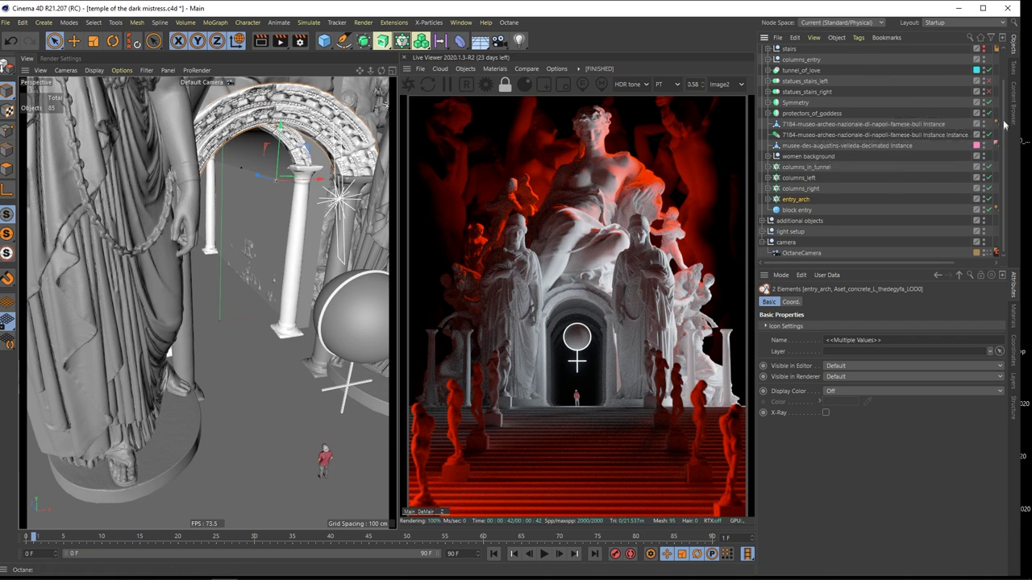
scroll(955, 105, "up", 1)
left_click(800, 105)
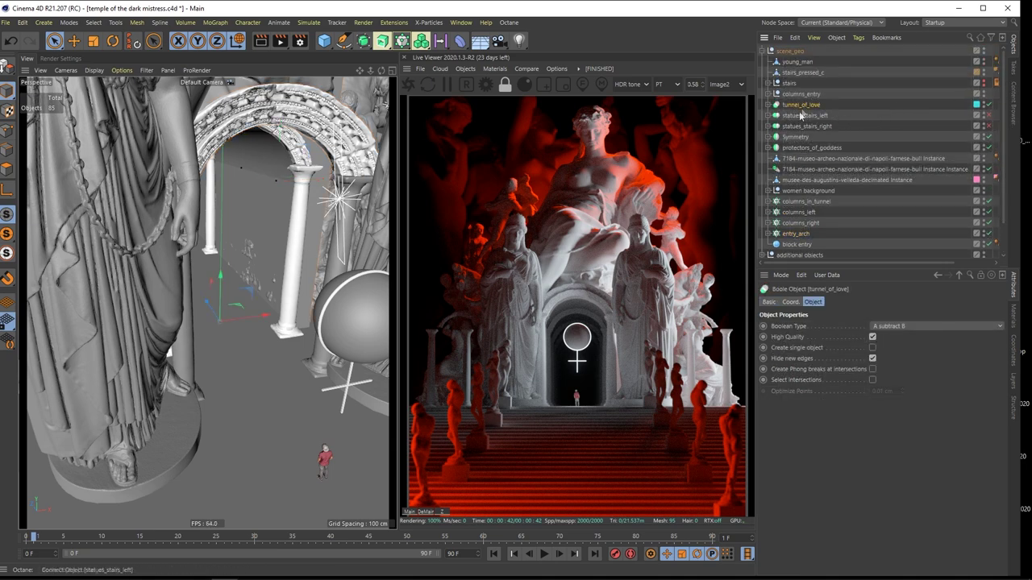
scroll(234, 291, "down", 4)
scroll(252, 268, "up", 3)
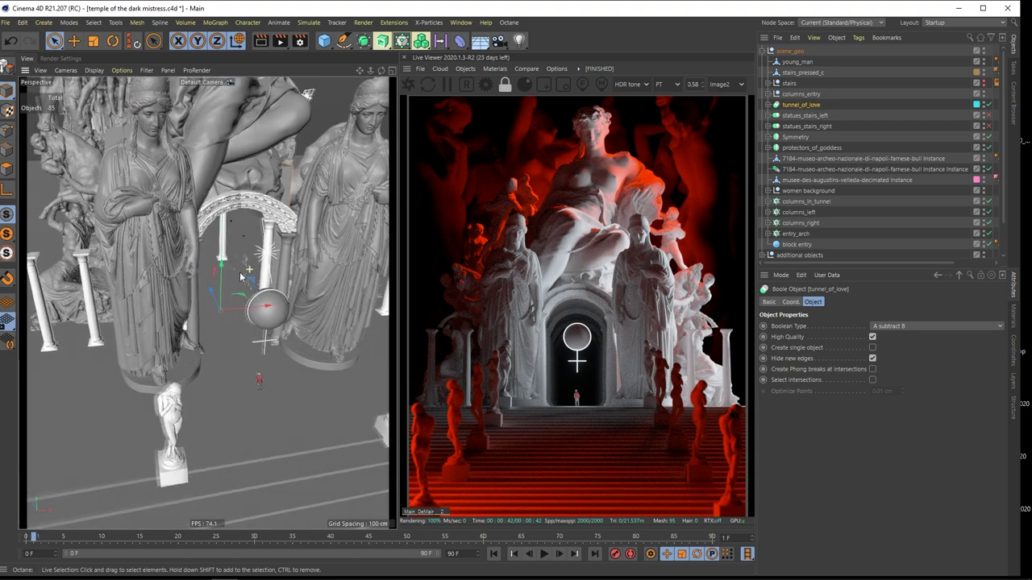
scroll(258, 262, "up", 3)
scroll(257, 261, "down", 6)
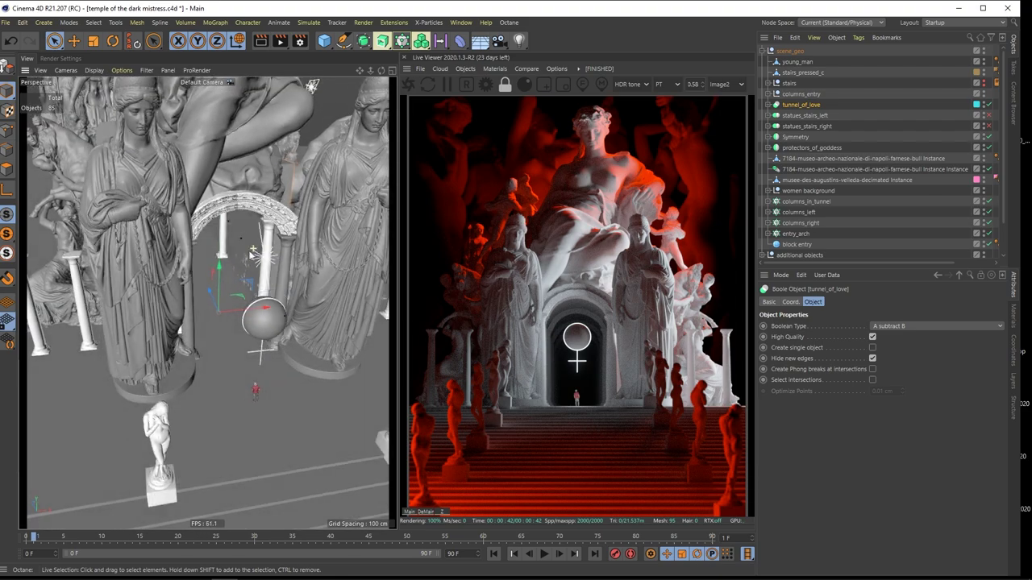
left_click_drag(262, 309, 149, 320, "alt")
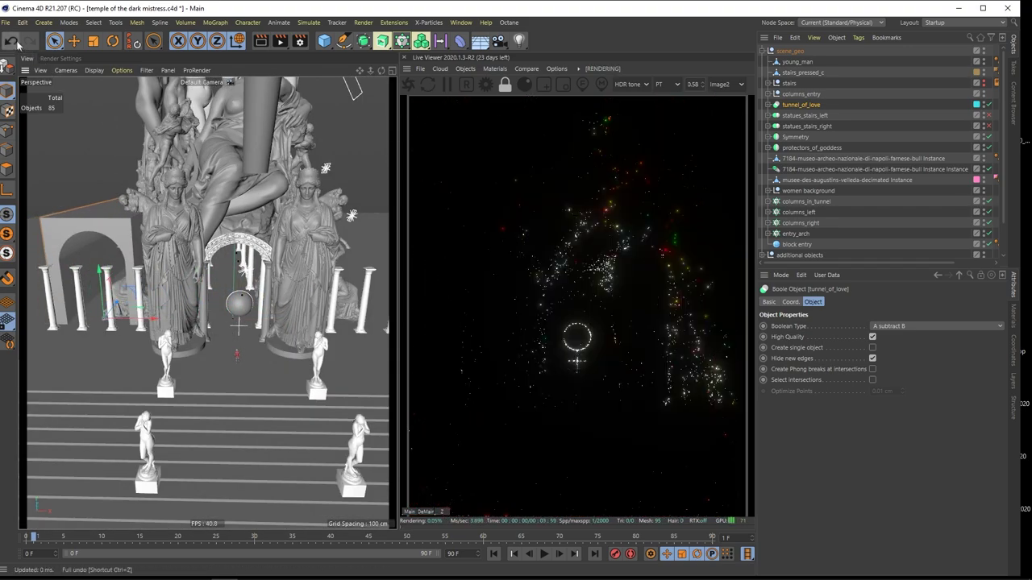
Expand the statues_stairs_left Connect object and examine its cloners and the statue rows along the stairs
left_click(809, 116)
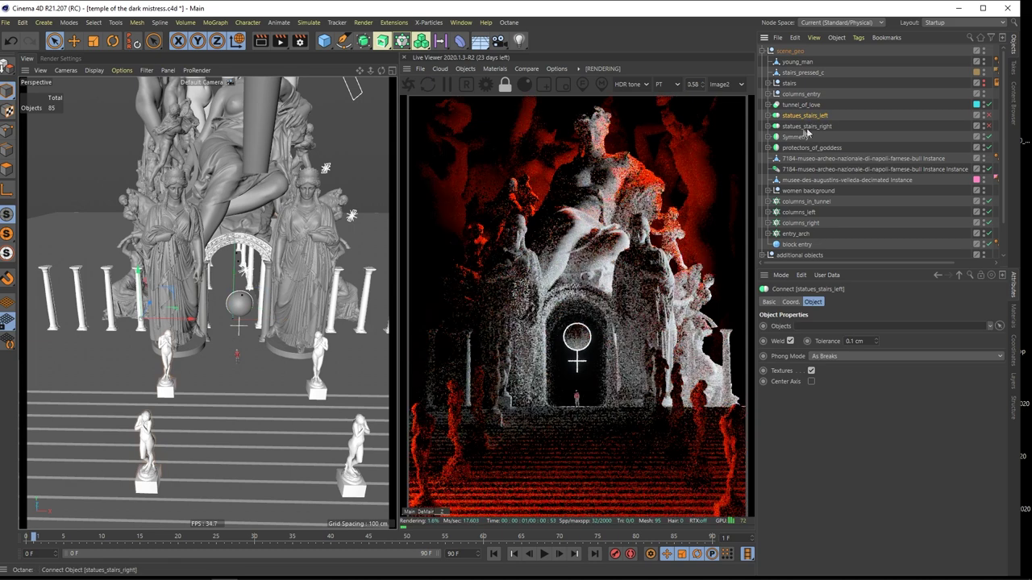
left_click(768, 115)
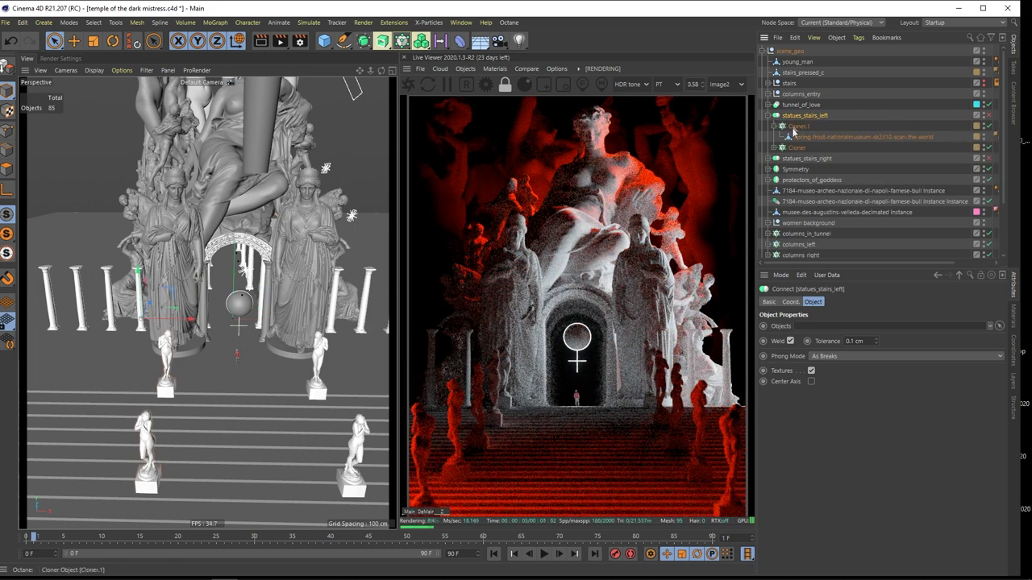
middle_click_drag(203, 470, 205, 332, "alt")
right_click_drag(205, 332, 192, 348, "alt")
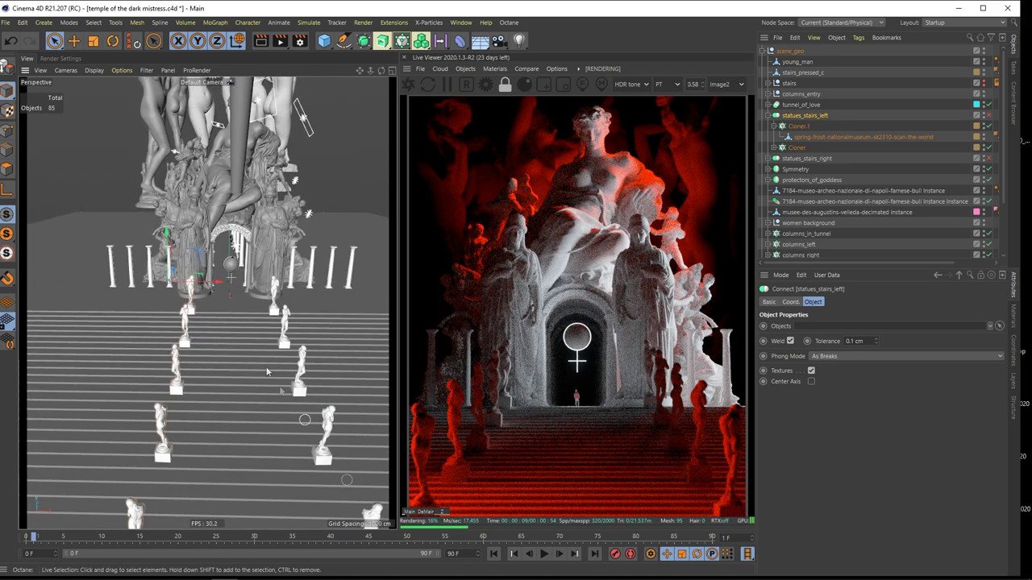
Collapse the statues_stairs_left hierarchy and select the statues_stairs_right Connect object to identify its statue row along the stairs
scroll(246, 410, "up", 3)
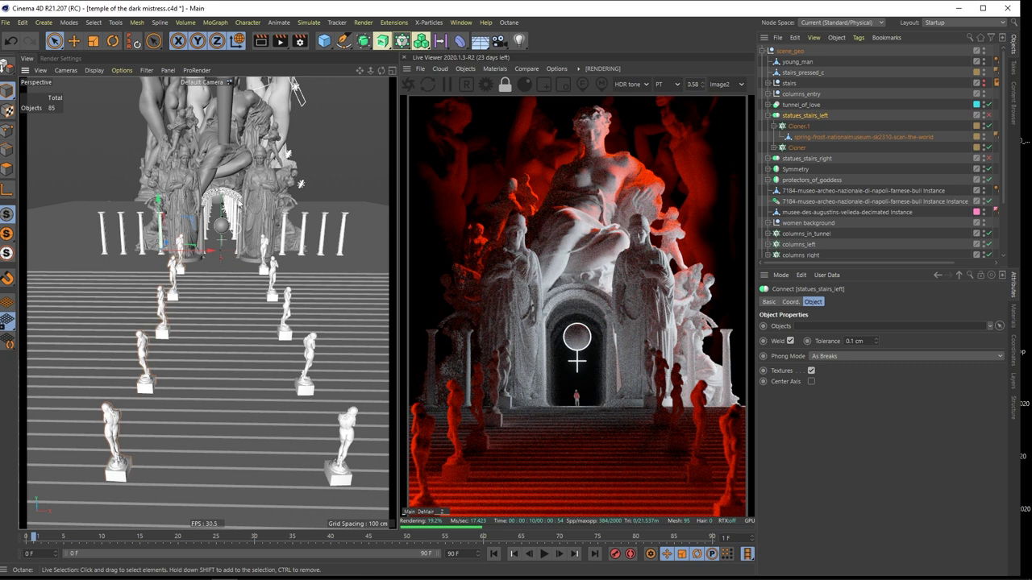
left_click(769, 116)
left_click(806, 126)
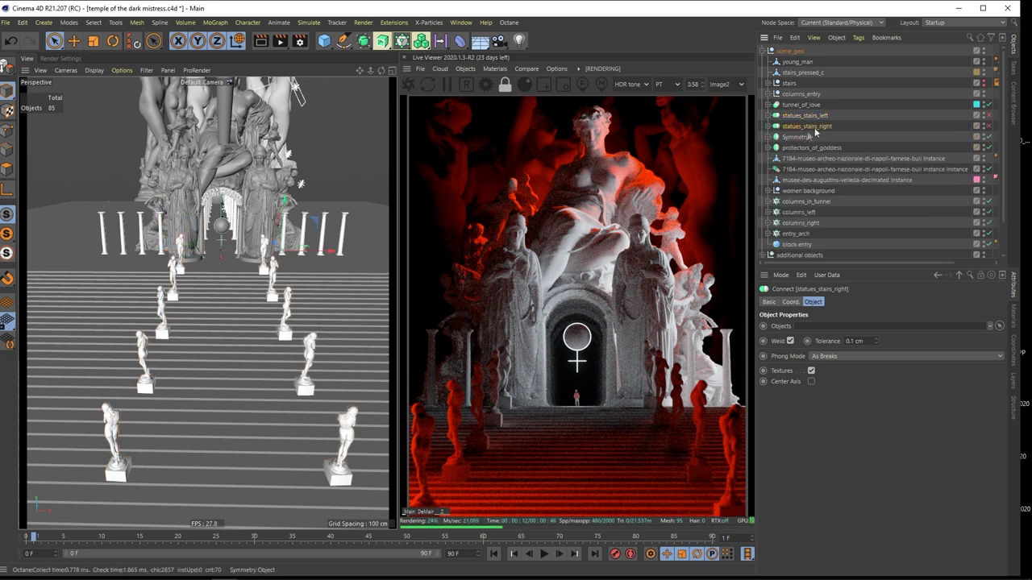
Expand the Symmetry object and examine its 7184-museo-archeo-nazionale-di-napoli-farnese-bull statue and how it is mirrored around the temple entrance
left_click(798, 138)
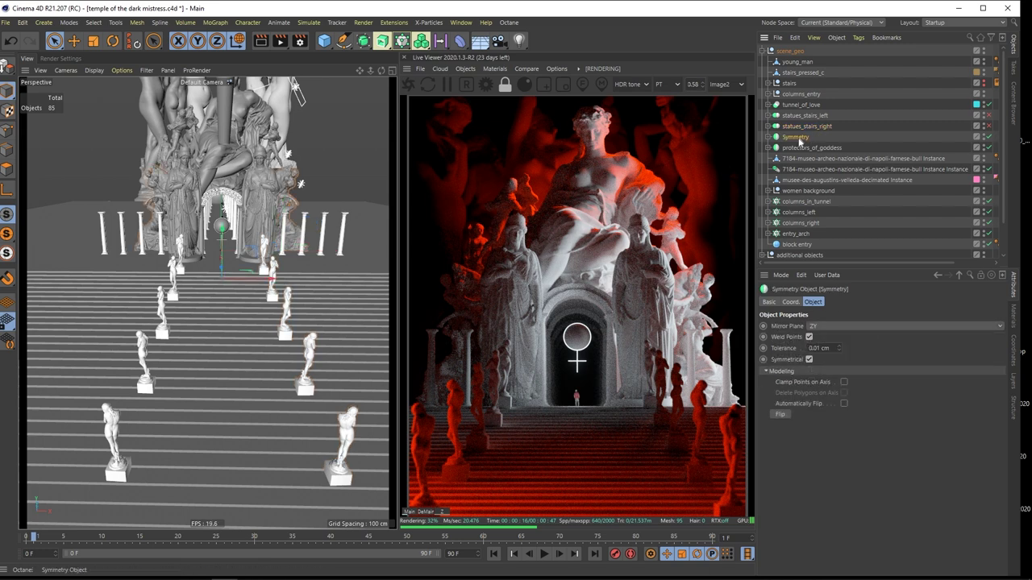
left_click(768, 137)
left_click(816, 148)
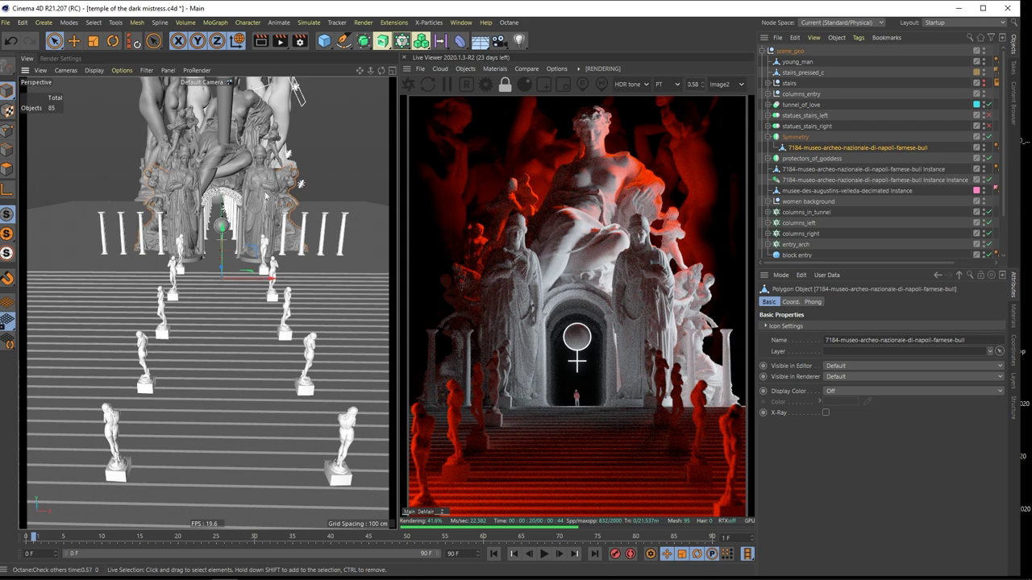
left_click_drag(262, 182, 252, 235, "alt")
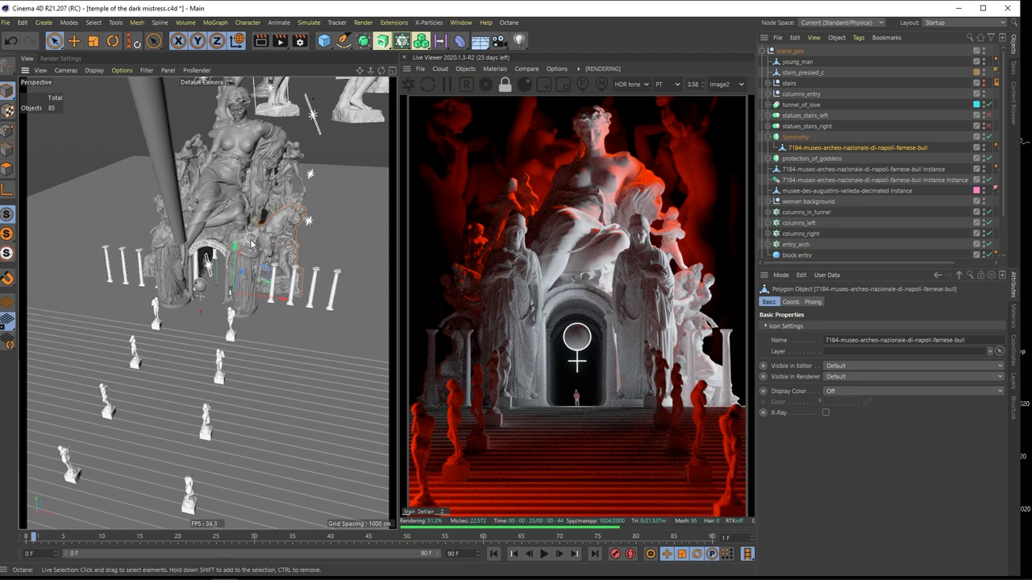
scroll(252, 239, "up", 8)
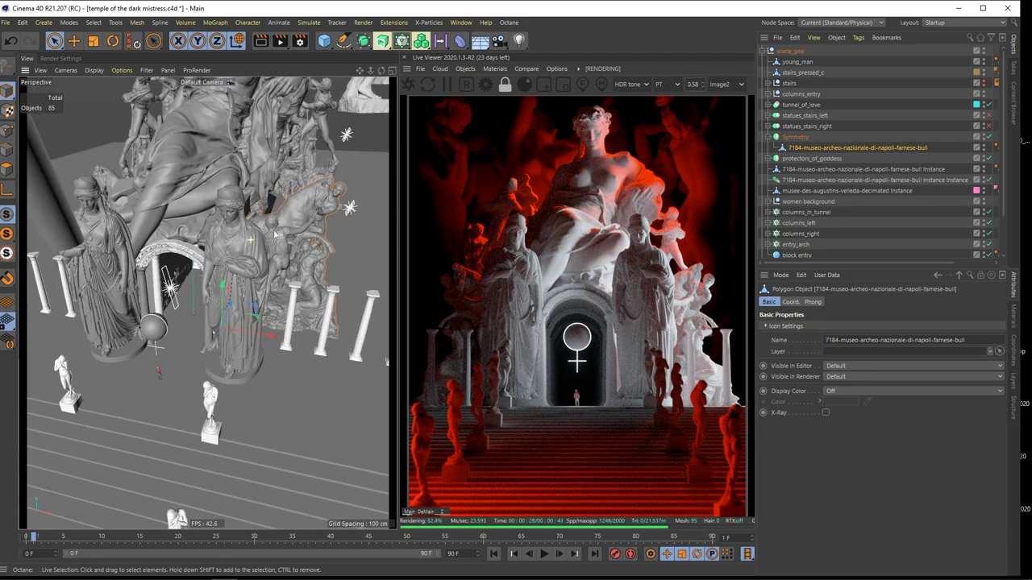
left_click_drag(278, 234, 249, 225, "alt")
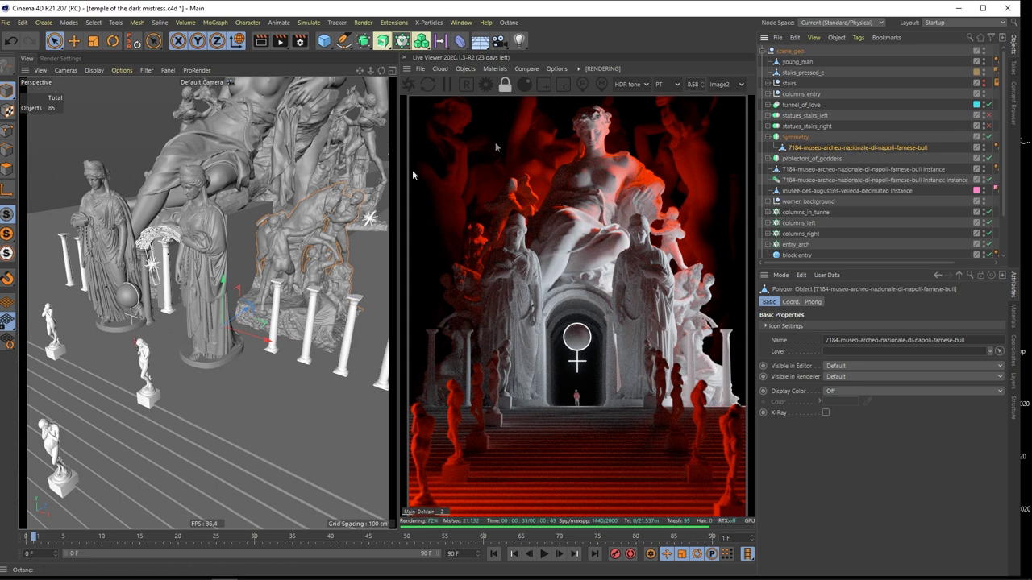
left_click_drag(278, 245, 329, 252, "alt")
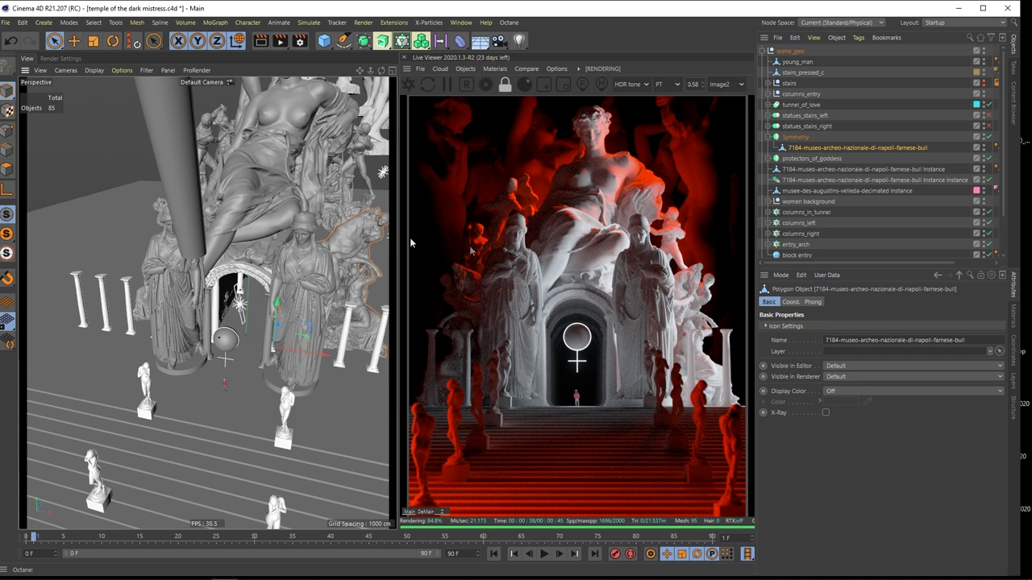
left_click_drag(222, 243, 255, 258, "alt")
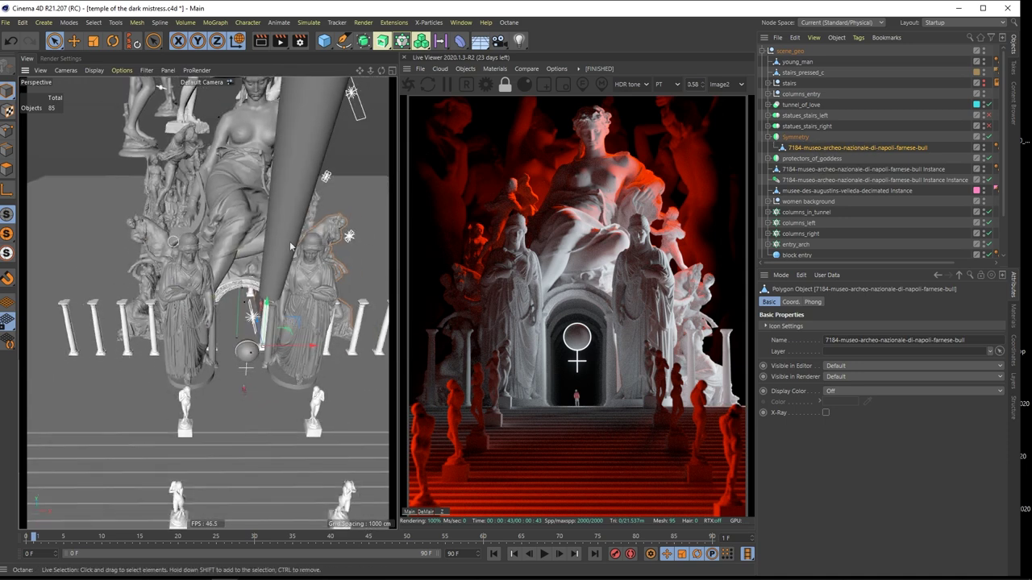
Examine the protectors_of_goddess Symmetry object and its hosmer-obj child beside the arch, and collapse the hierarchy
left_click(815, 159)
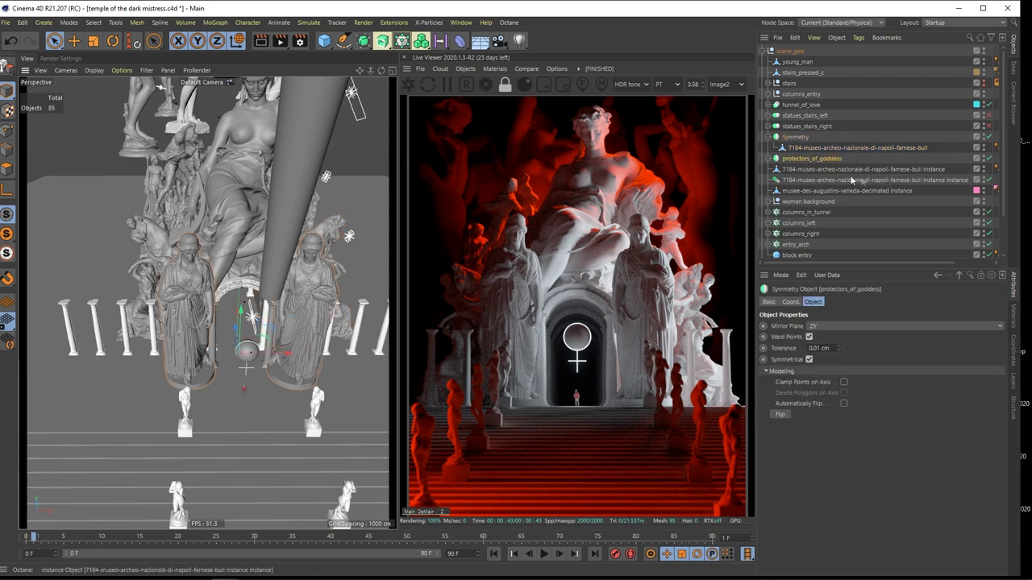
left_click(839, 171)
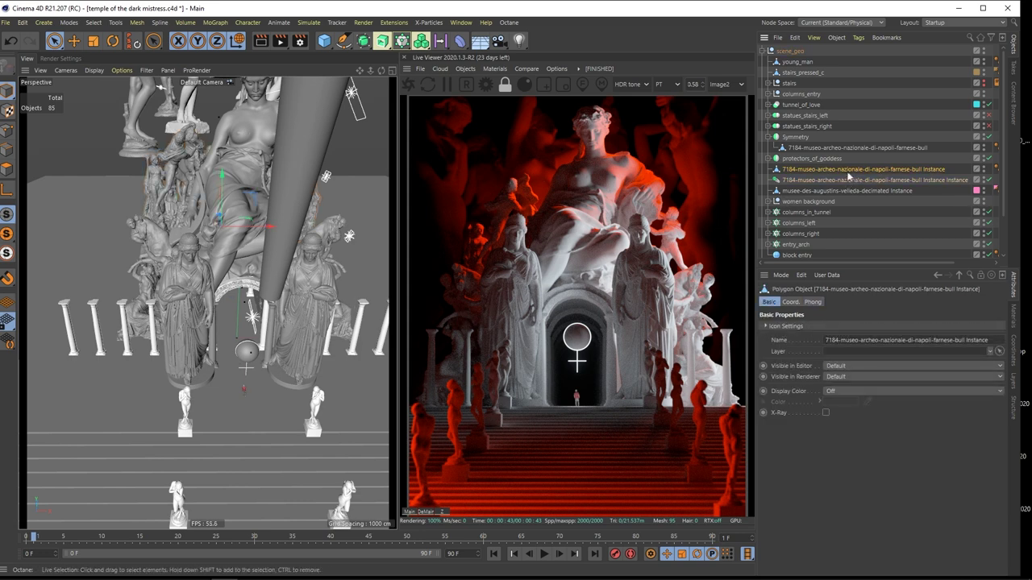
left_click(781, 159)
left_click(769, 158)
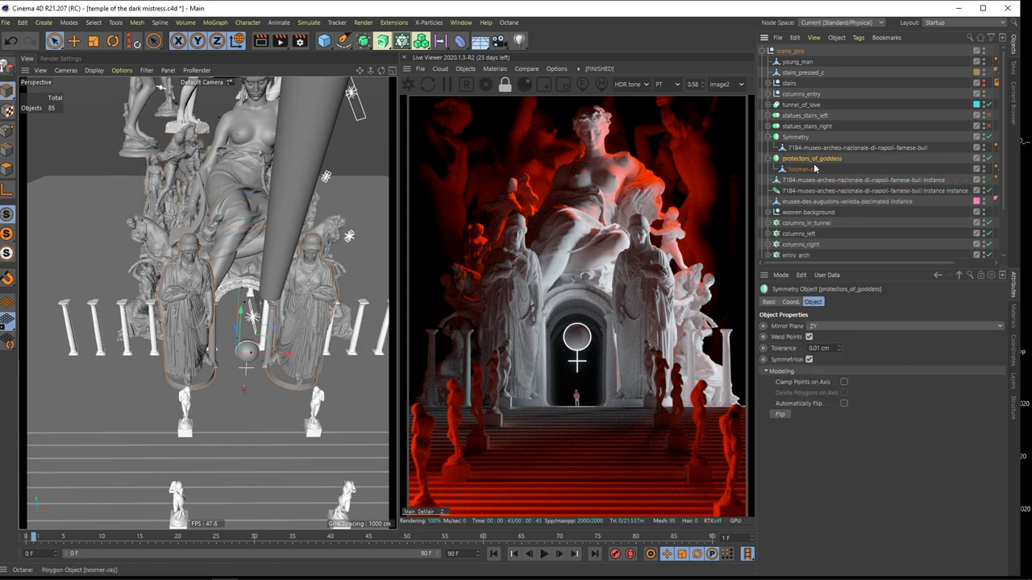
left_click(806, 170)
middle_click_drag(263, 307, 241, 293, "alt")
left_click_drag(240, 293, 228, 275, "alt")
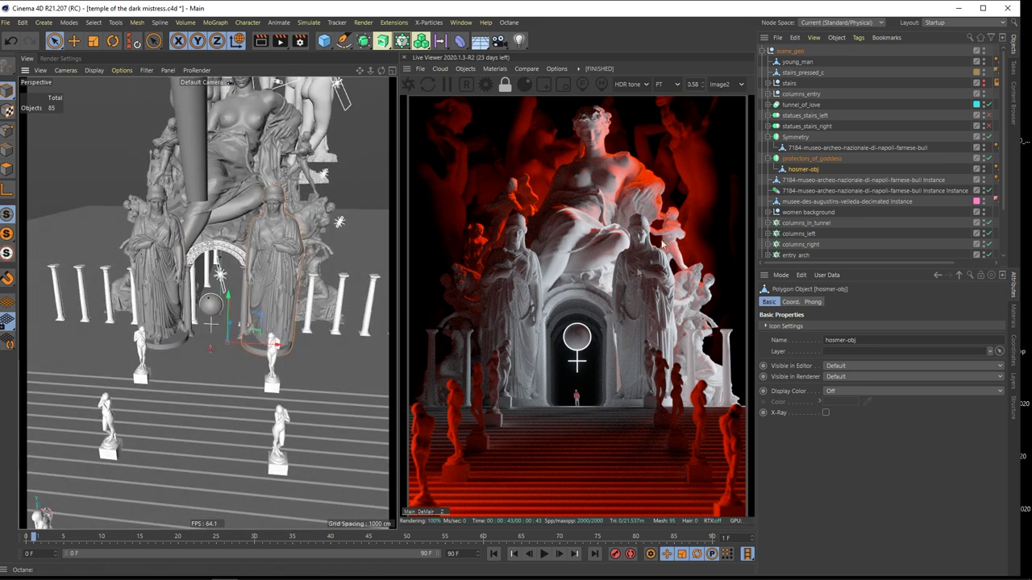
left_click(769, 159)
Examine the farnese-bull Instance mesh and its Instance copy on both sides of the seated goddess
left_click(814, 169)
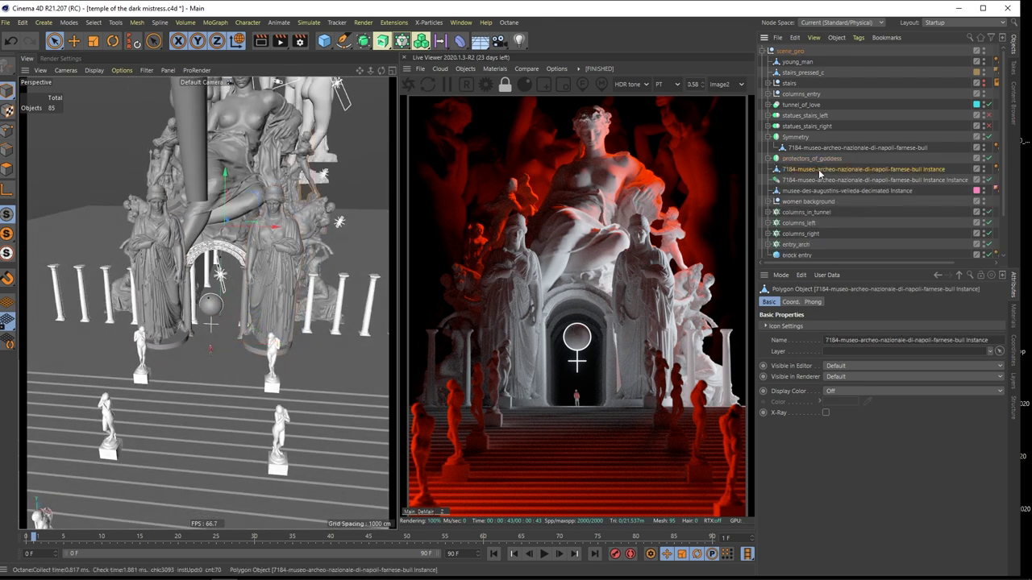
middle_click_drag(216, 201, 187, 245, "alt")
left_click_drag(187, 244, 261, 295, "alt")
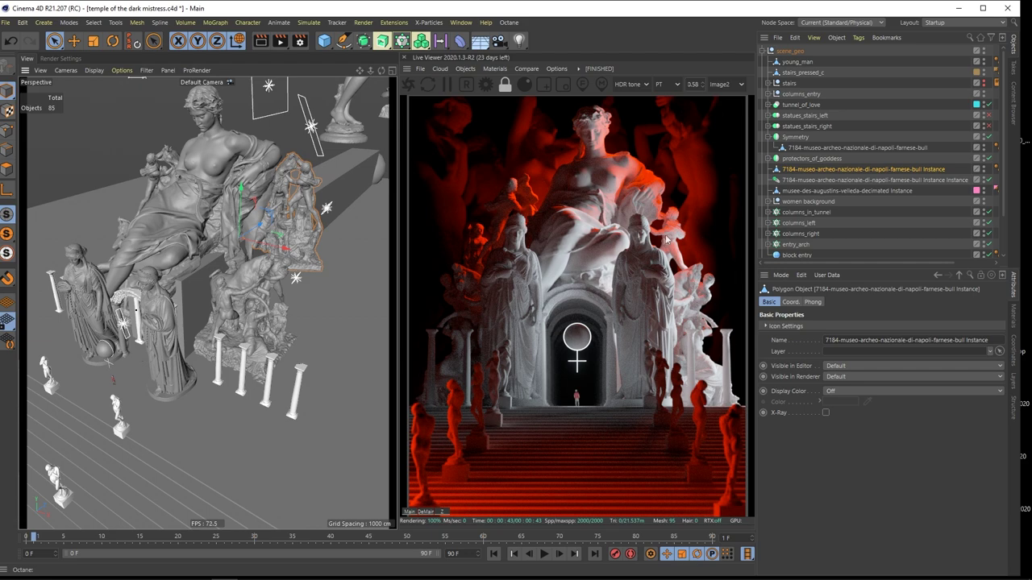
left_click_drag(330, 201, 290, 201, "alt")
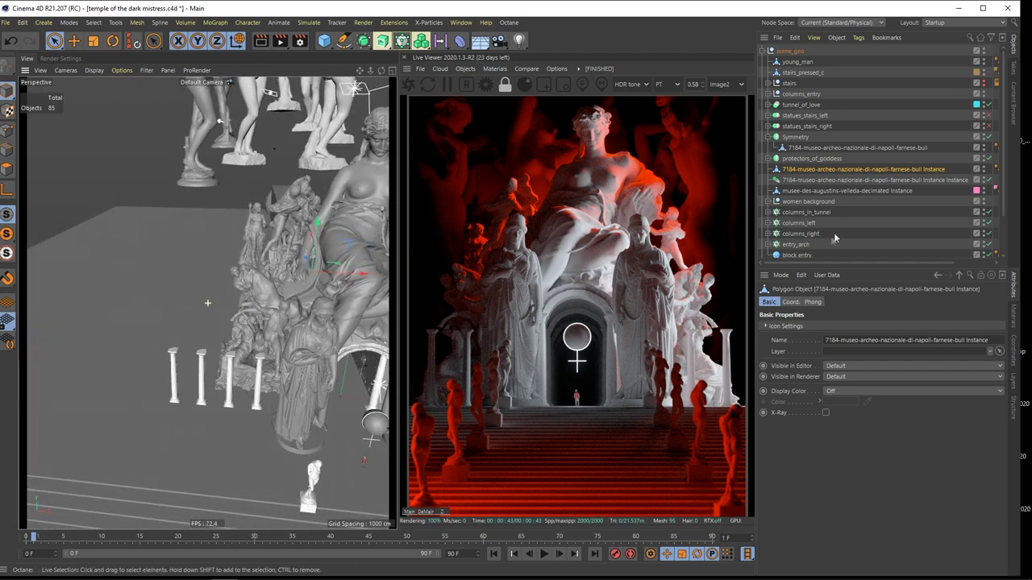
left_click(828, 180)
middle_click_drag(322, 259, 256, 273, "alt")
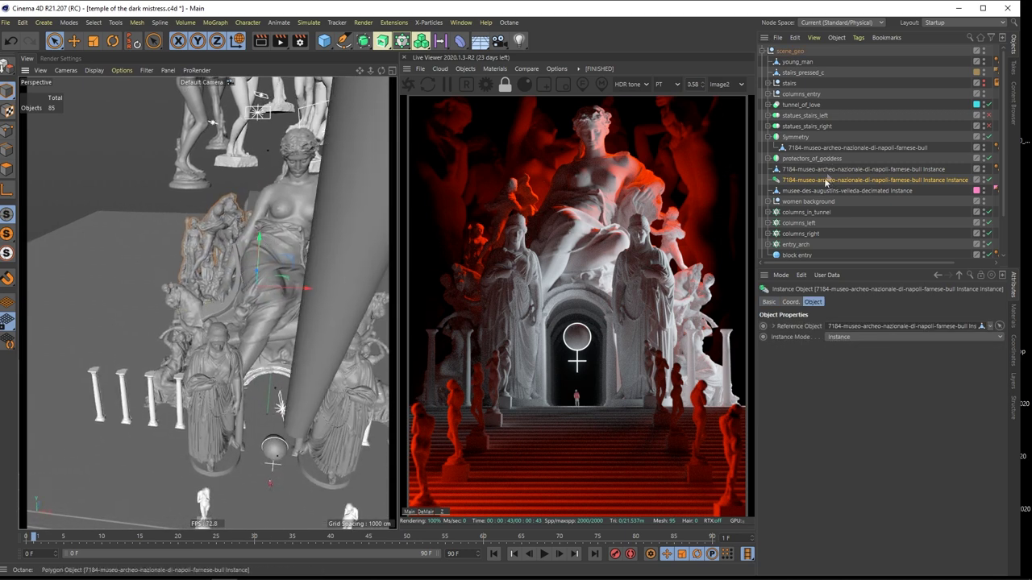
Select the musee-des-augustins-velleda-decimated Instance and examine the seated goddess from several angles, including where she meets the tunnel and arch
left_click(824, 190)
left_click_drag(242, 246, 291, 248, "alt")
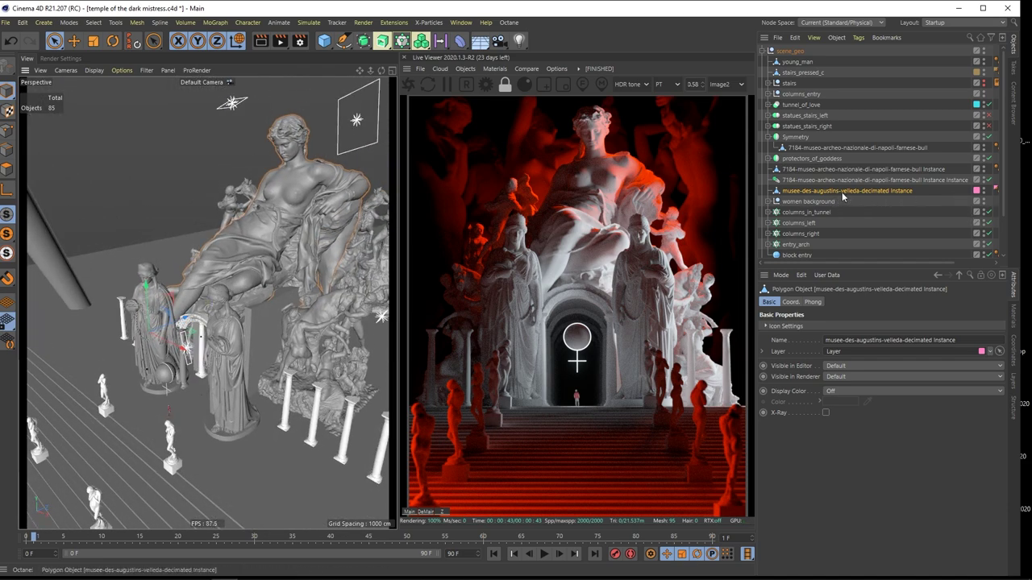
left_click_drag(188, 190, 293, 281, "alt")
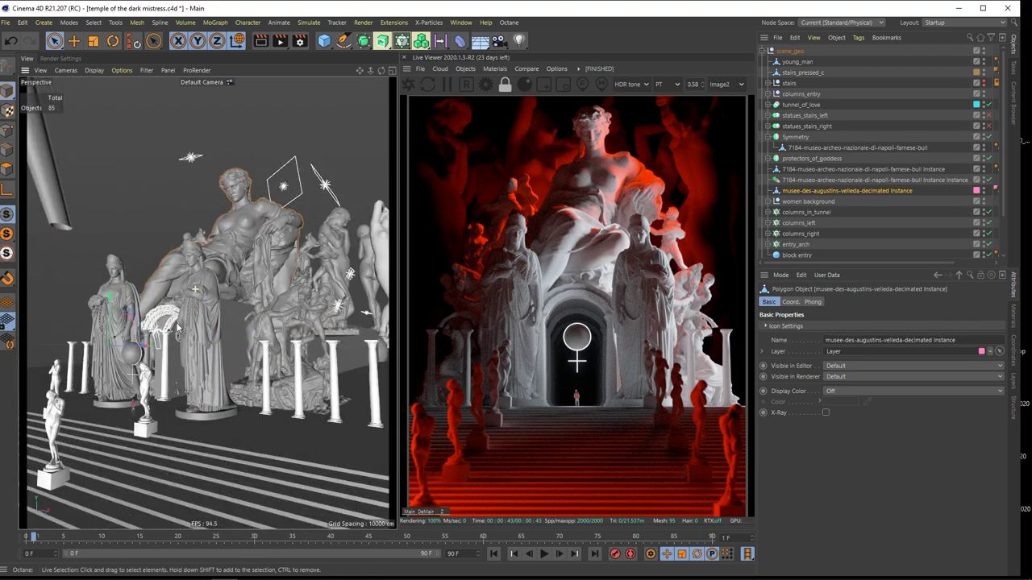
right_click_drag(143, 308, 202, 287, "alt")
left_click_drag(203, 286, 166, 332, "alt")
left_click_drag(185, 216, 46, 306, "alt")
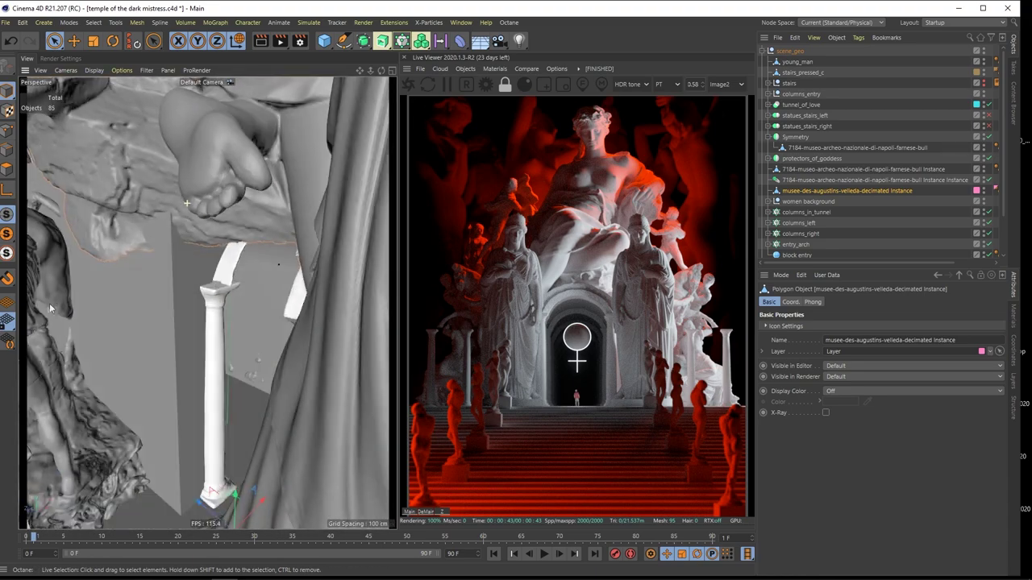
right_click_drag(200, 195, 147, 231, "alt")
left_click_drag(148, 234, 193, 250, "alt")
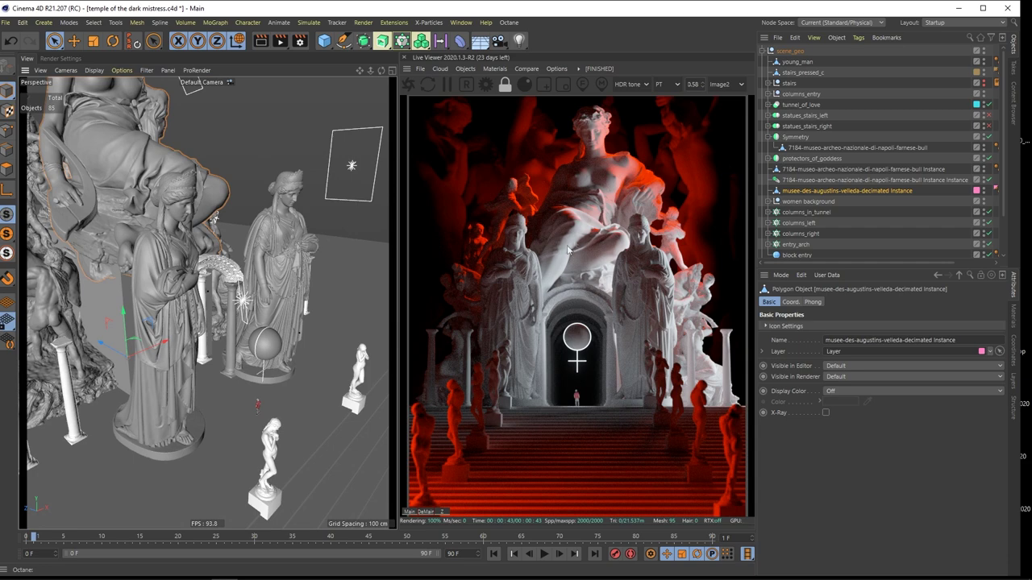
left_click_drag(190, 242, 208, 225, "alt")
middle_click_drag(207, 224, 125, 200, "alt")
left_click_drag(153, 218, 185, 234, "alt")
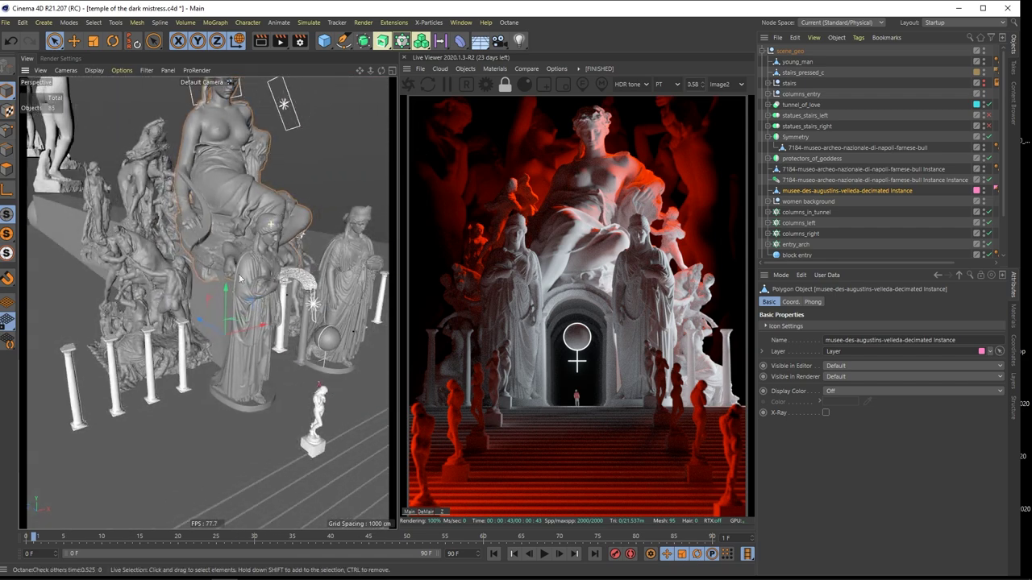
Lift the seated goddess statue upward off the temple and undo the move
left_click_drag(230, 282, 260, 190)
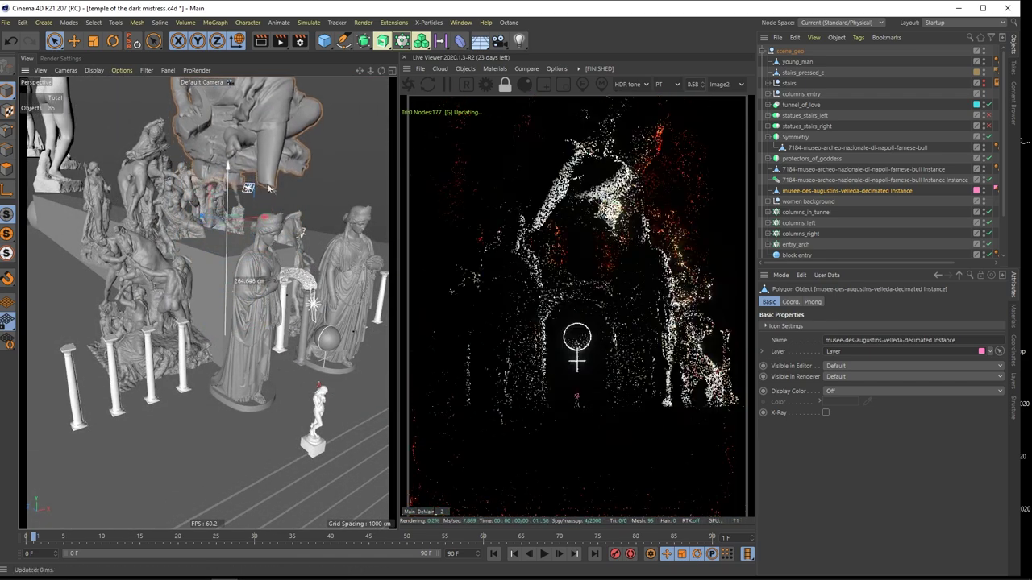
left_click(11, 42)
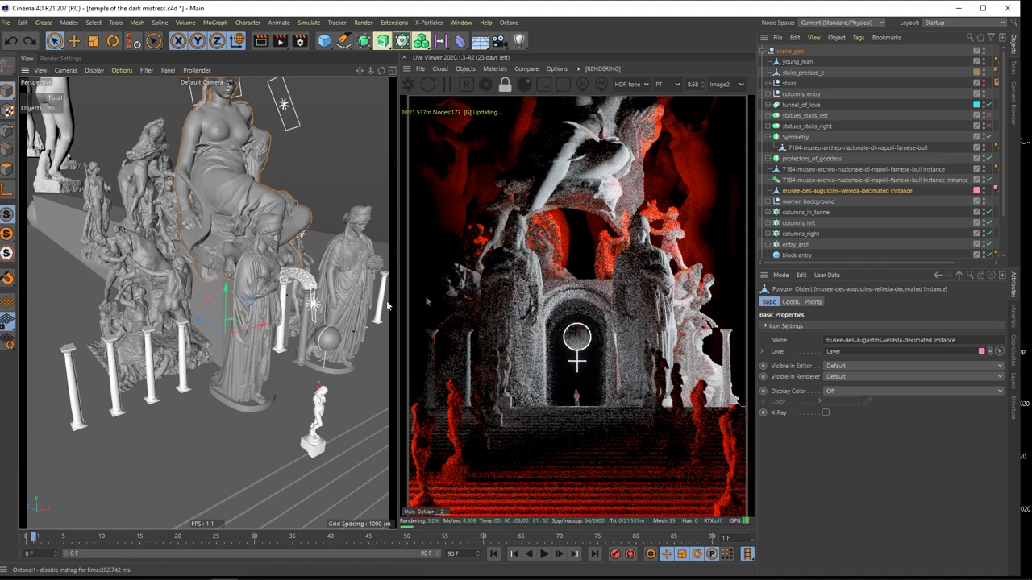
mouse_move(286, 250)
left_mouse_down("alt")
mouse_move(259, 252)
mouse_move(311, 253)
left_mouse_up("alt")
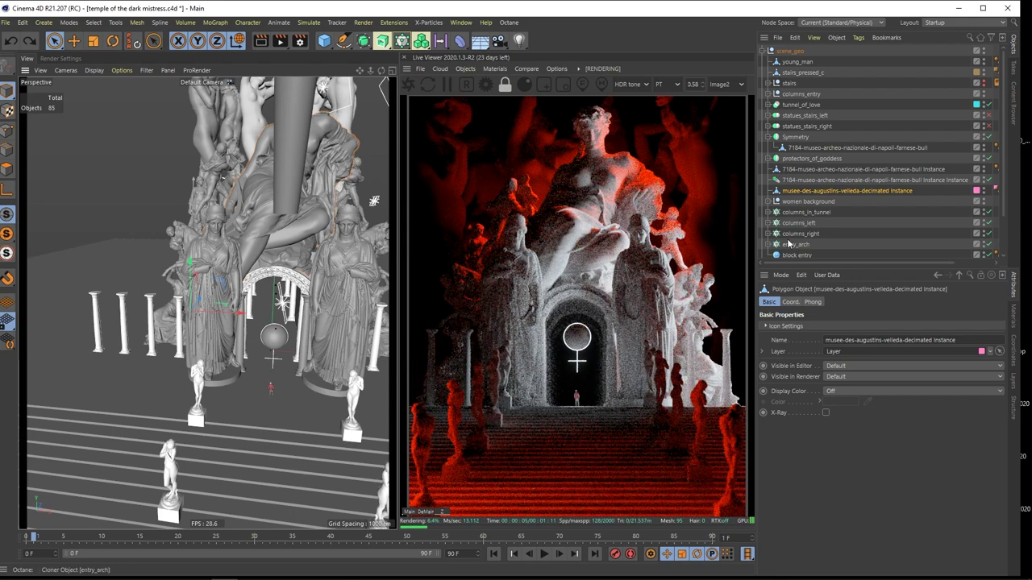
Select the women background null and frame its group of statues in the viewport
left_click(814, 202)
key("o")
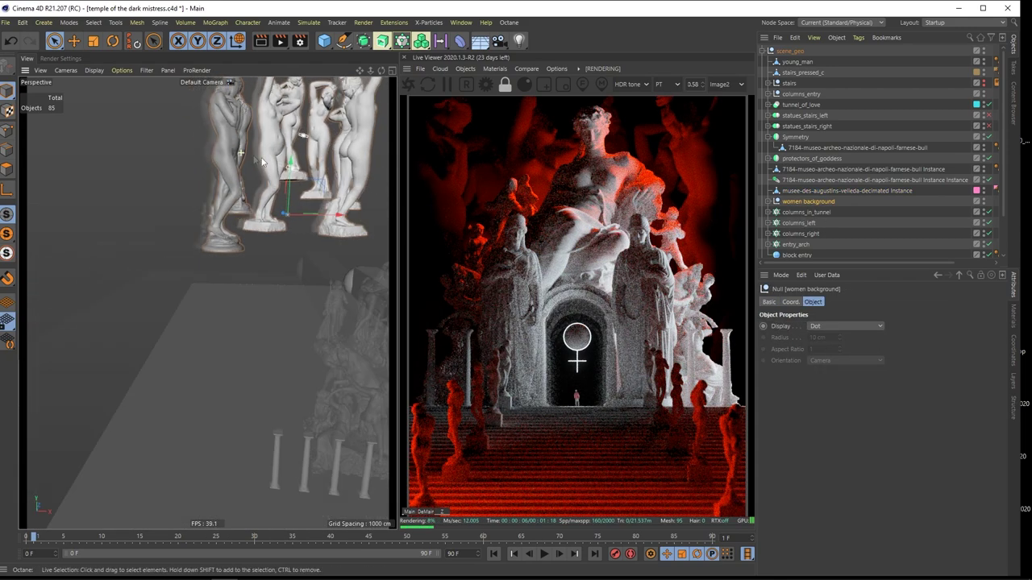
left_click_drag(276, 179, 240, 157, "alt")
Examine the columns_in_tunnel, columns_left and columns_right cloners and where their columns stand around the entrance
left_click(839, 212)
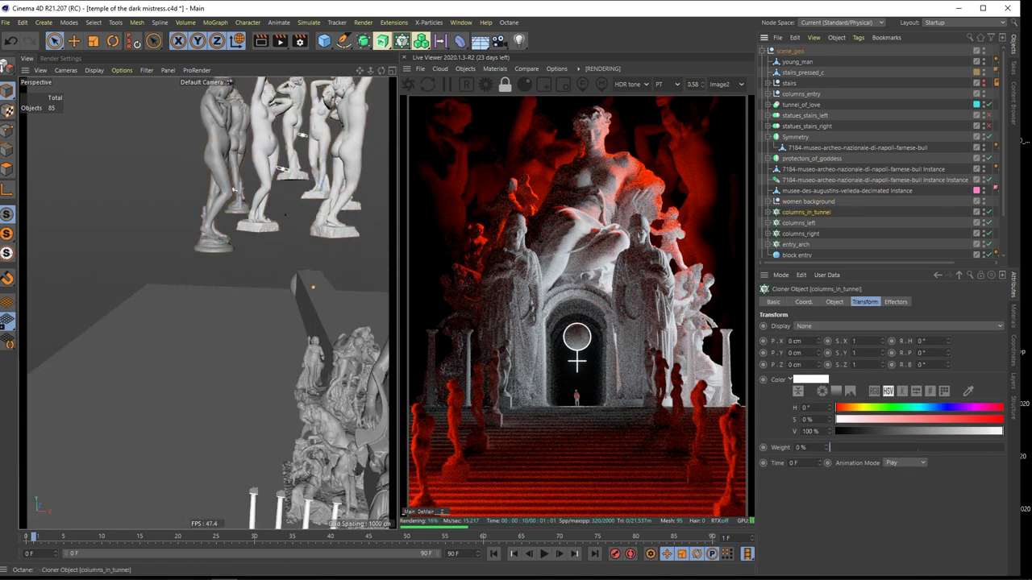
left_click(809, 224)
middle_click_drag(314, 352, 281, 246, "alt")
left_click_drag(283, 246, 170, 301, "alt")
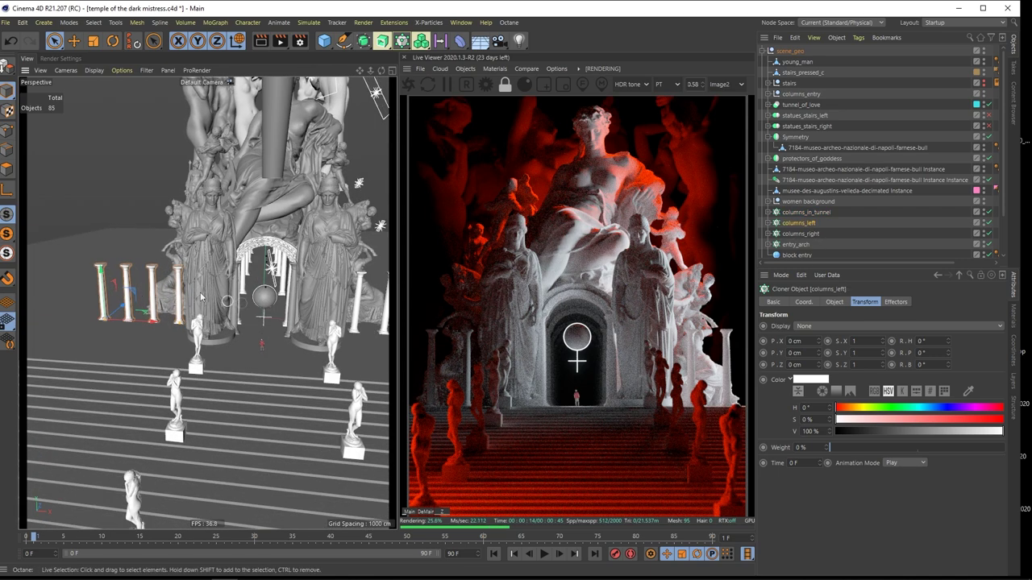
left_click(813, 235)
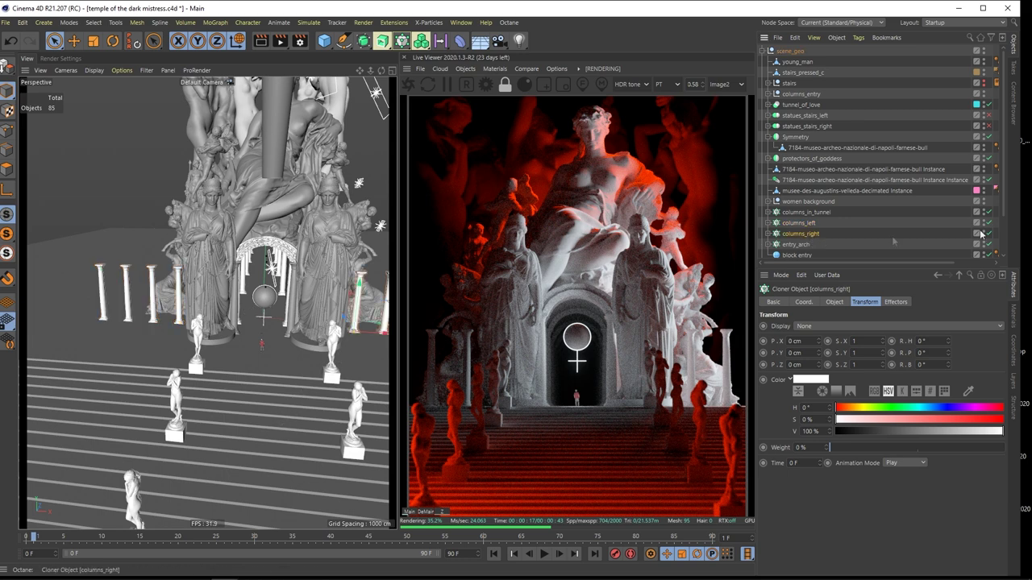
Expand the entry_arch cloner, inspect its child object and the arch from an angle, and collapse it again
scroll(887, 200, "down", 2)
left_click(800, 204)
left_click(768, 203)
left_click(805, 218)
left_click_drag(284, 242, 245, 245, "alt")
left_click(768, 203)
Select the block entry sphere and examine how it covers the far end of the tunnel
left_click(796, 214)
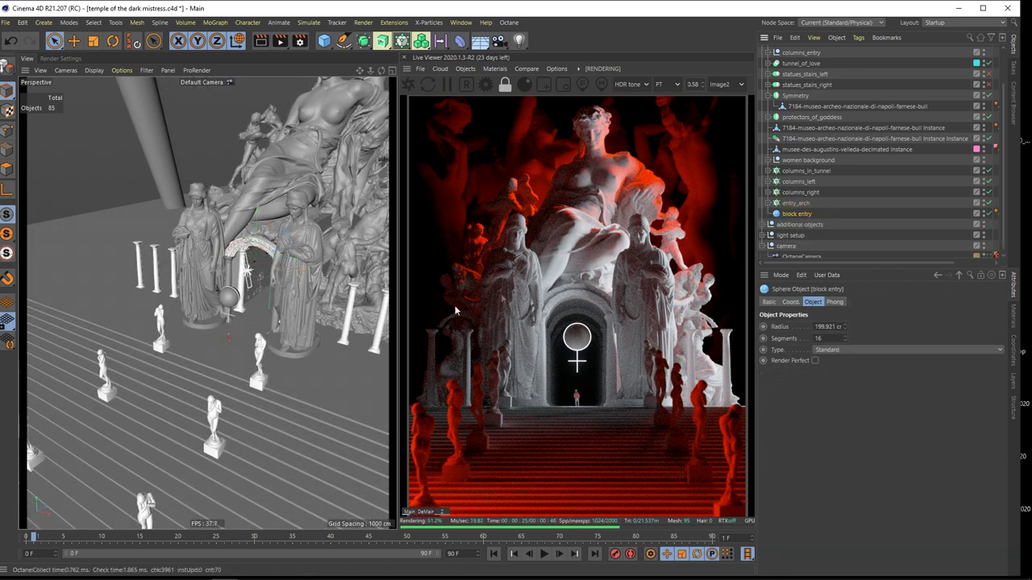
left_click_drag(291, 209, 81, 245, "alt")
middle_click_drag(81, 245, 436, 211, "alt")
right_click_drag(122, 281, 63, 292, "alt")
middle_click_drag(63, 293, 318, 292, "alt")
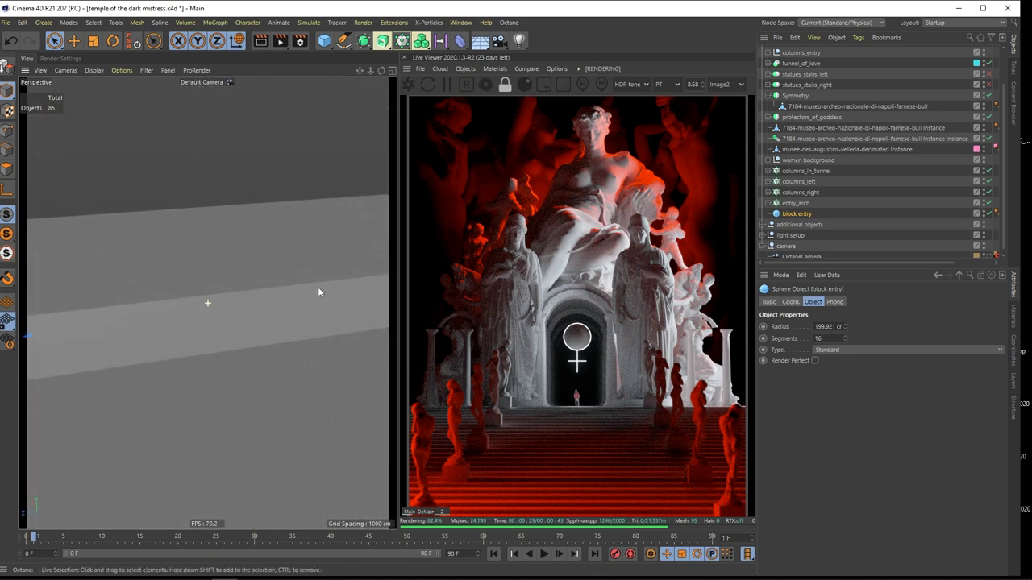
left_click_drag(89, 313, 221, 313, "alt")
mouse_move(179, 321)
right_mouse_down("alt")
mouse_move(209, 311)
mouse_move(191, 313)
right_mouse_up("alt")
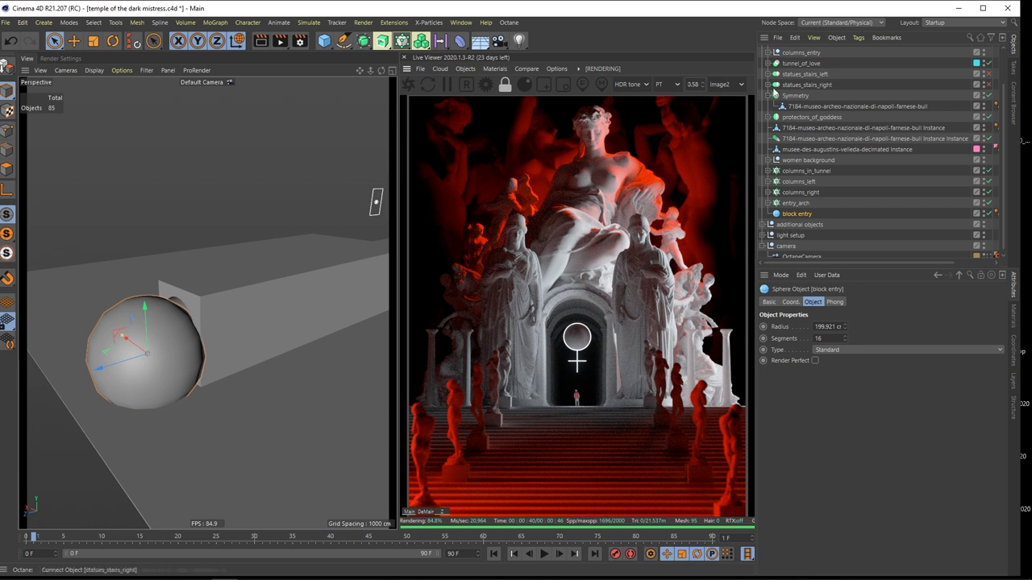
Collapse the scene_geo group and expand the light setup null to review the scene's lights
left_click_drag(1010, 104, 1008, 63)
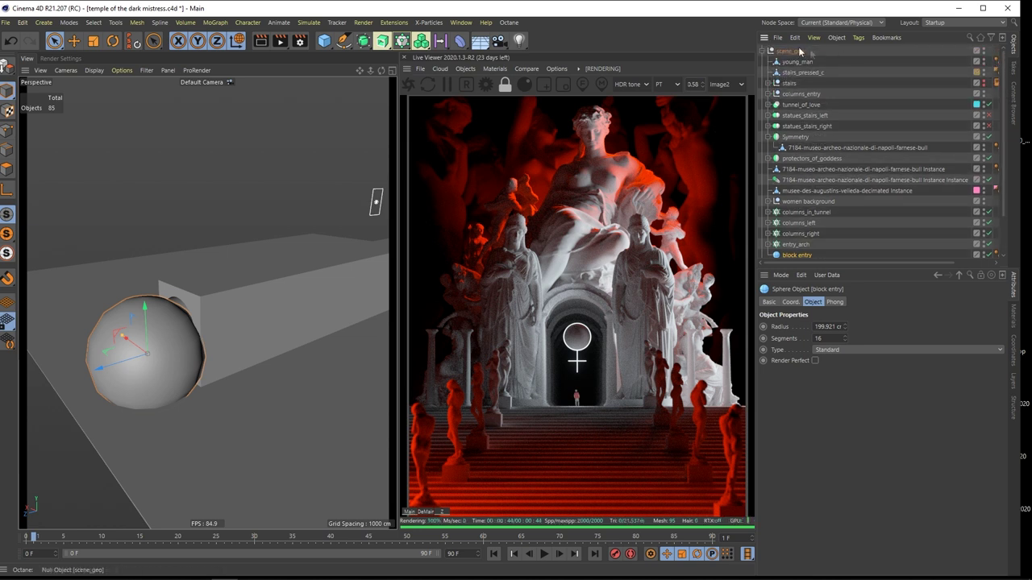
left_click(763, 51)
left_click(791, 73)
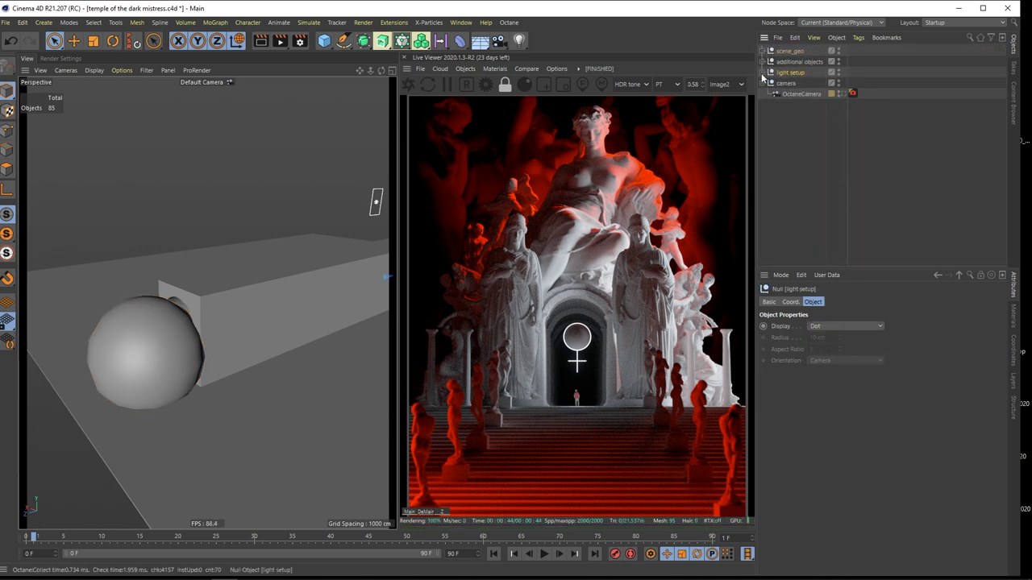
left_click(762, 73)
right_click_drag(268, 316, 214, 329, "alt")
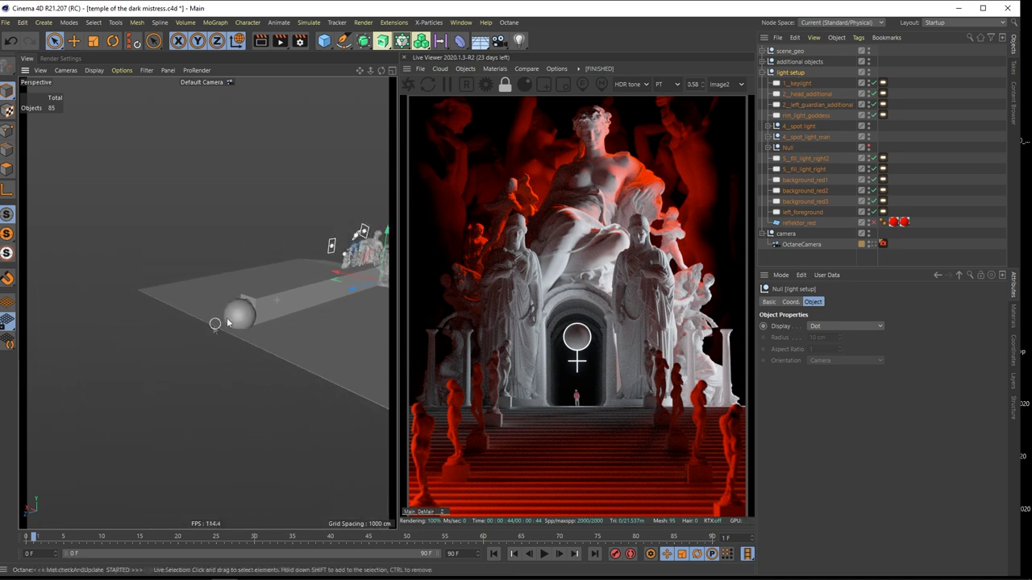
Turn off all area lights in the light setup, including the Octane lights inside the 4_spot light and 4_spot_light_man groups
middle_click_drag(309, 288, 211, 327, "alt")
left_click_drag(336, 291, 228, 303, "alt")
scroll(333, 264, "up", 5)
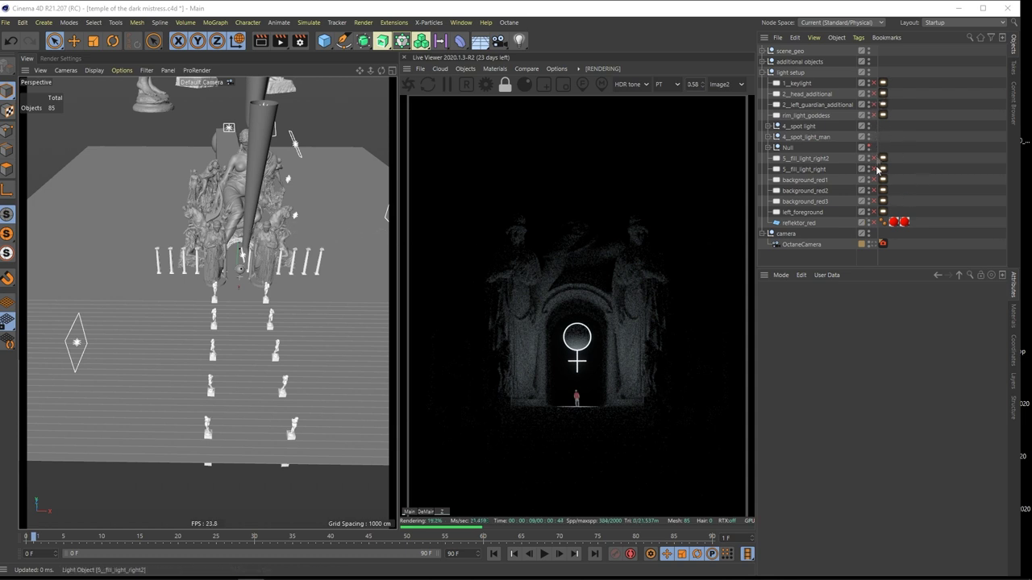
left_click(767, 137)
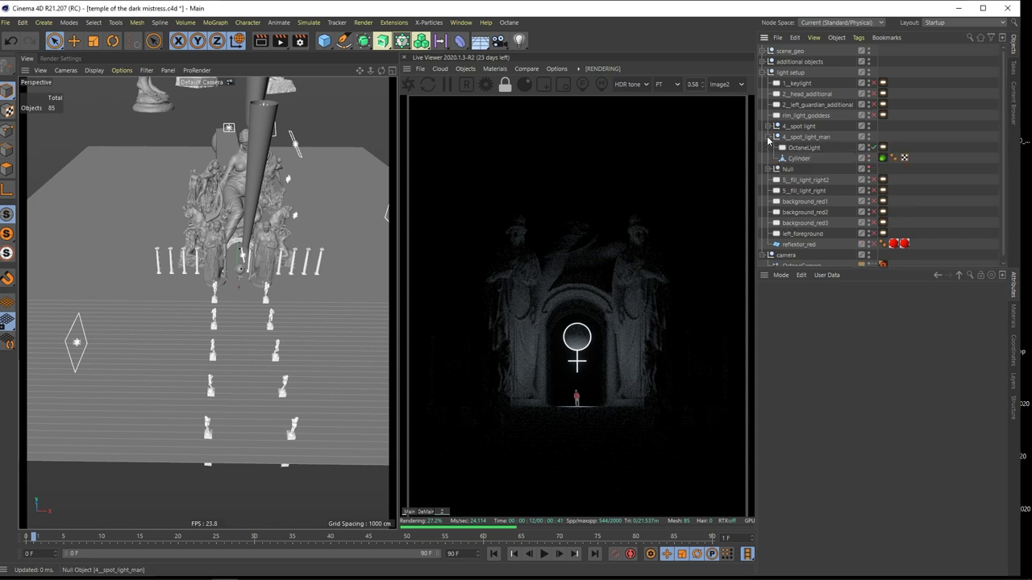
left_click(768, 126)
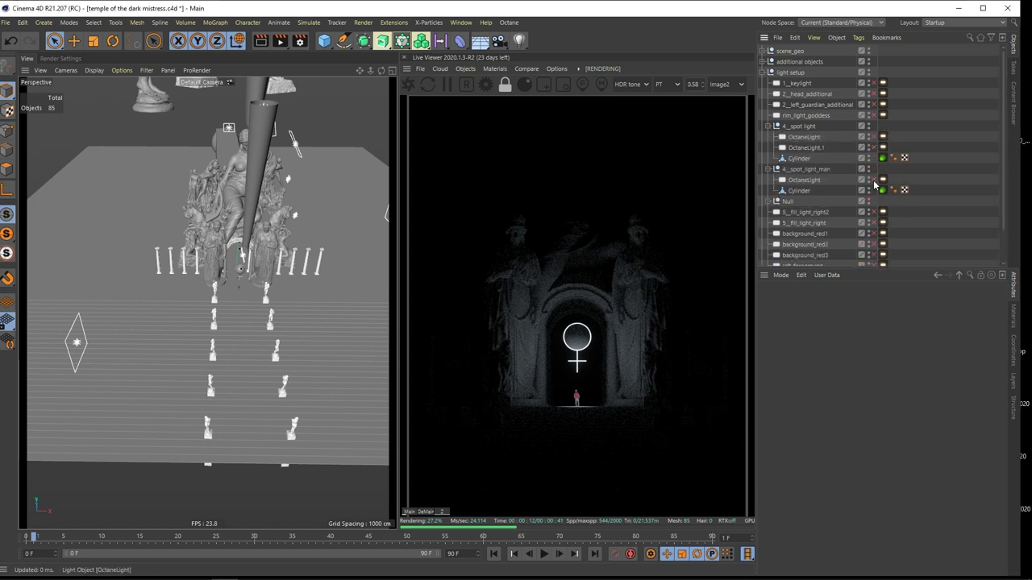
left_click(768, 127)
left_click(768, 137)
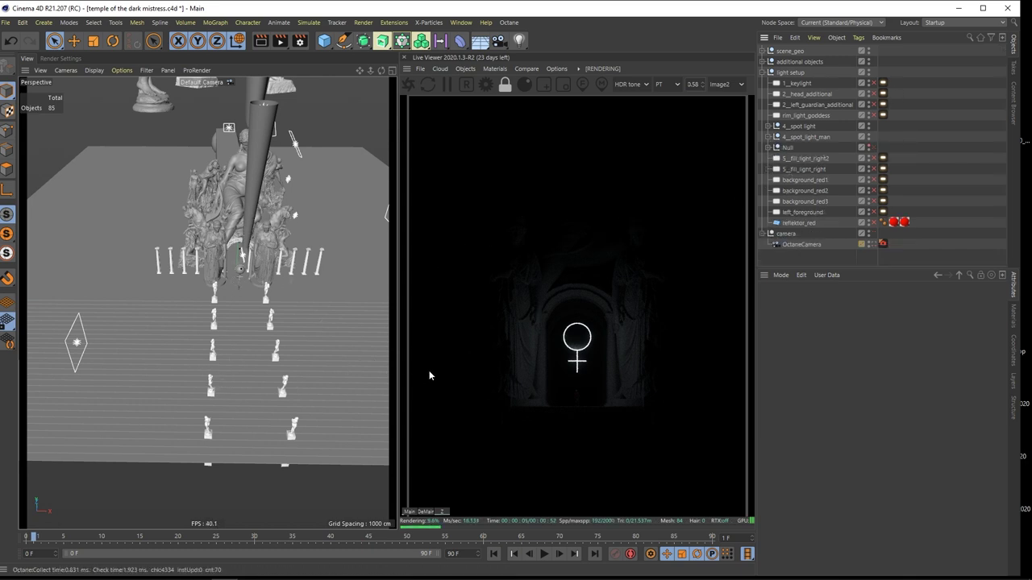
Hide the female sign group under additional objects from the render and collapse the additional objects null again
left_click_drag(296, 232, 227, 232, "alt")
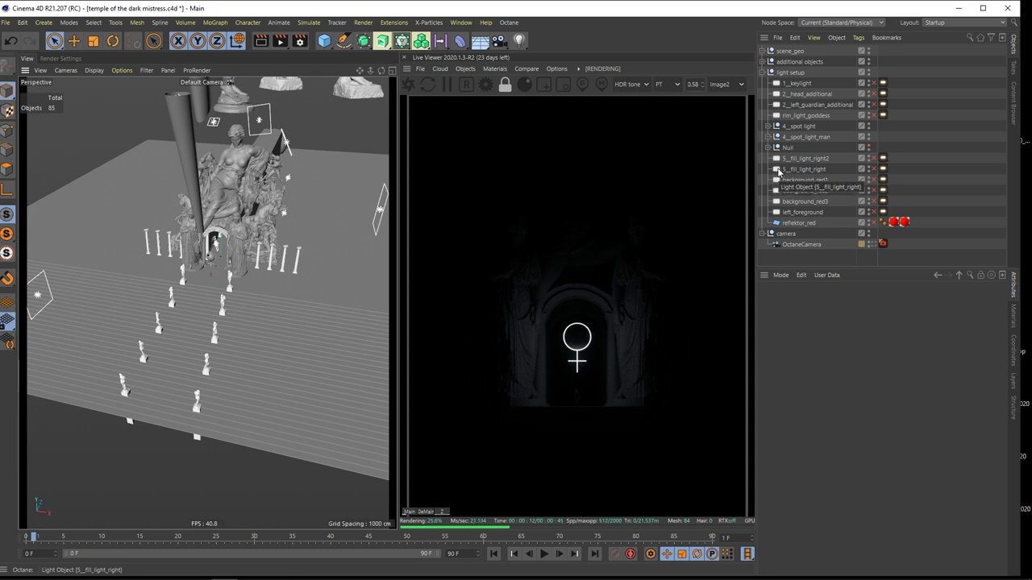
left_click(761, 61)
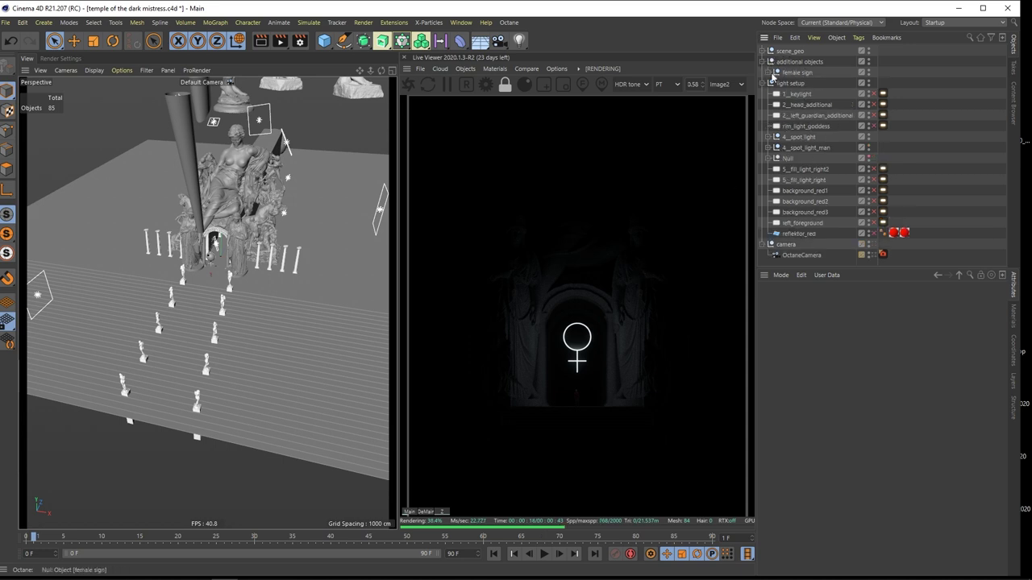
left_click(767, 73)
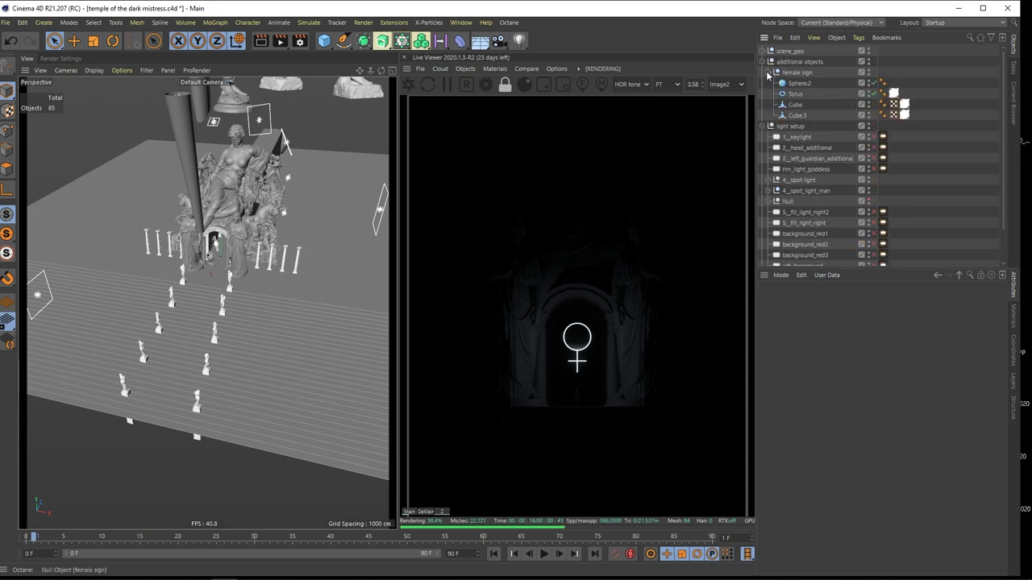
left_click(872, 83)
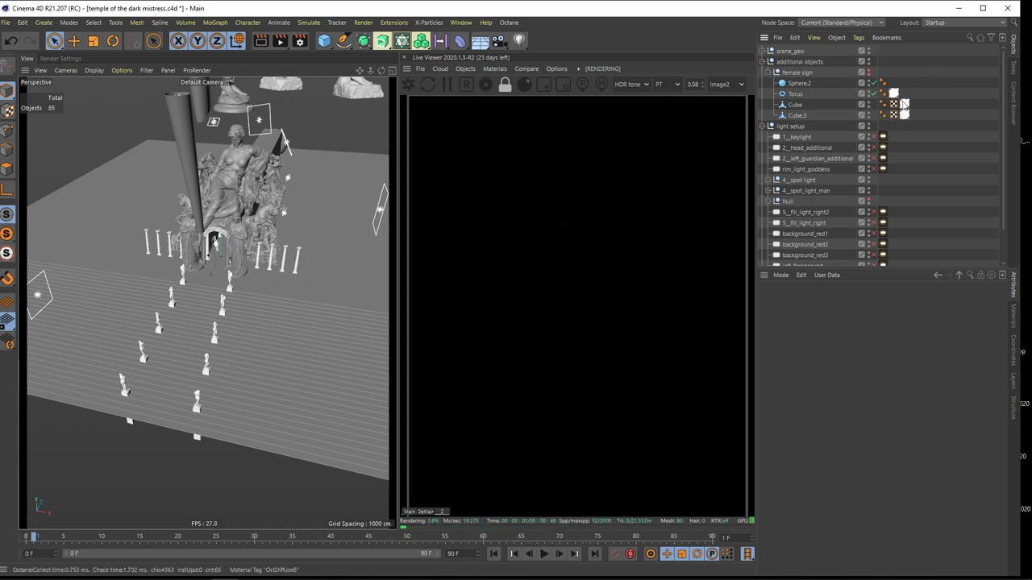
left_click(761, 62)
Hide the 4_spot light and 4_spot_light_man groups so their cylinders no longer cover the goddess statue
scroll(235, 236, "down", 2)
left_click_drag(218, 239, 278, 115, "alt")
left_click(277, 114)
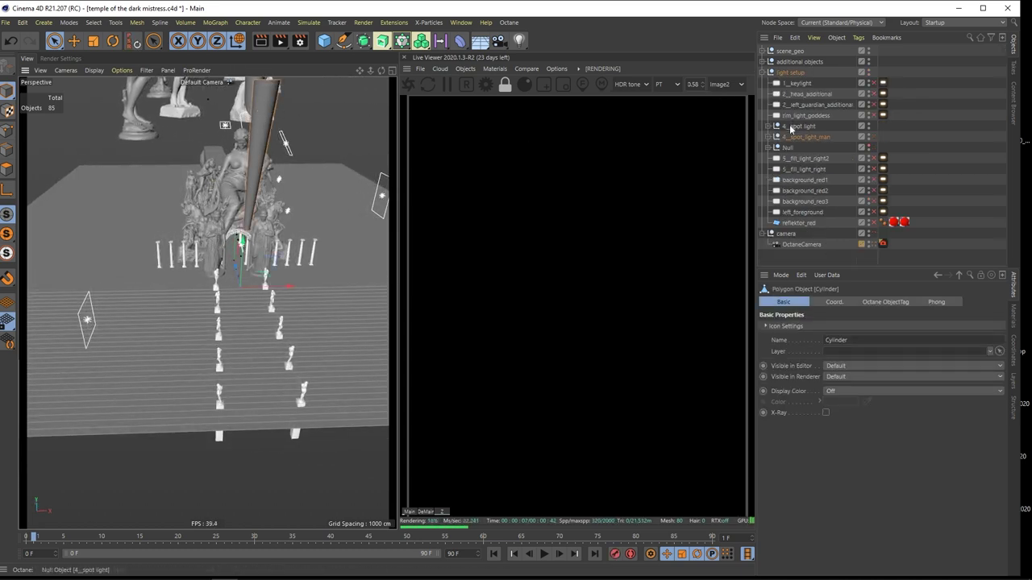
left_click(867, 137)
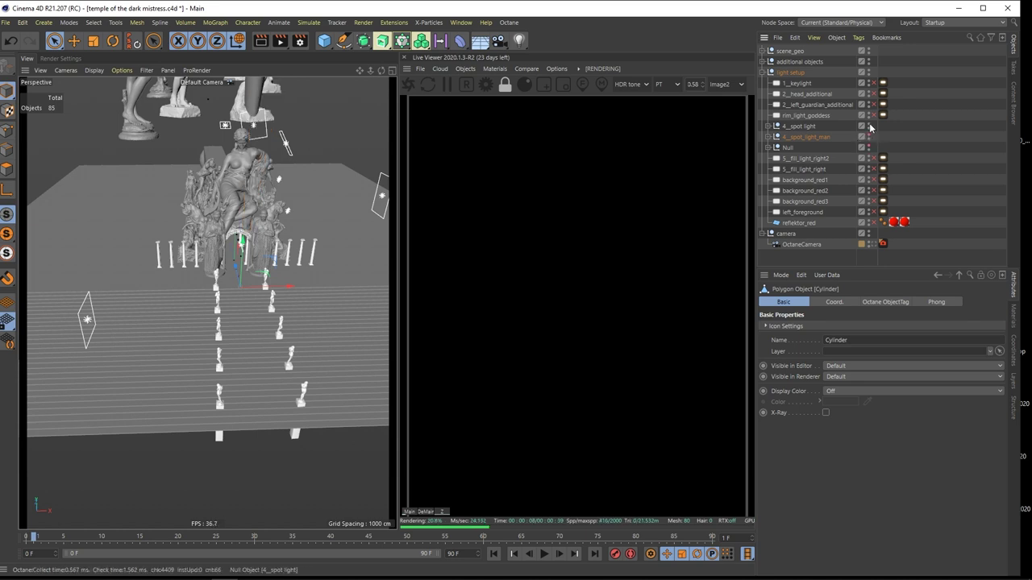
left_click(886, 131)
Enable only 1_keylight and examine its placement and angle relative to the temple statues
middle_click_drag(213, 219, 192, 224, "alt")
left_click_drag(192, 225, 304, 255, "alt")
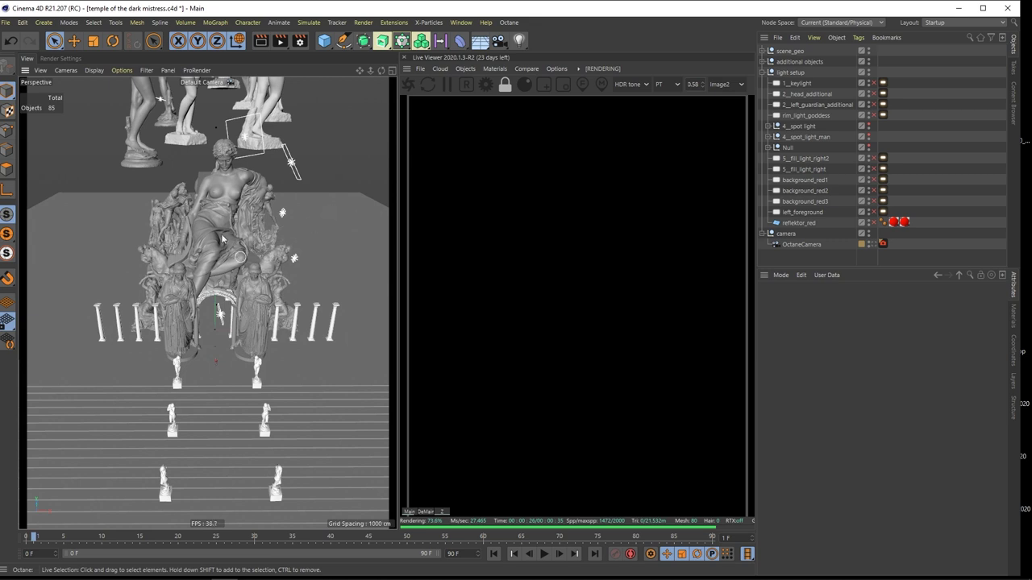
mouse_move(195, 252)
left_mouse_down("alt")
mouse_move(149, 262)
mouse_move(193, 272)
left_mouse_up("alt")
right_click_drag(210, 262, 194, 266, "alt")
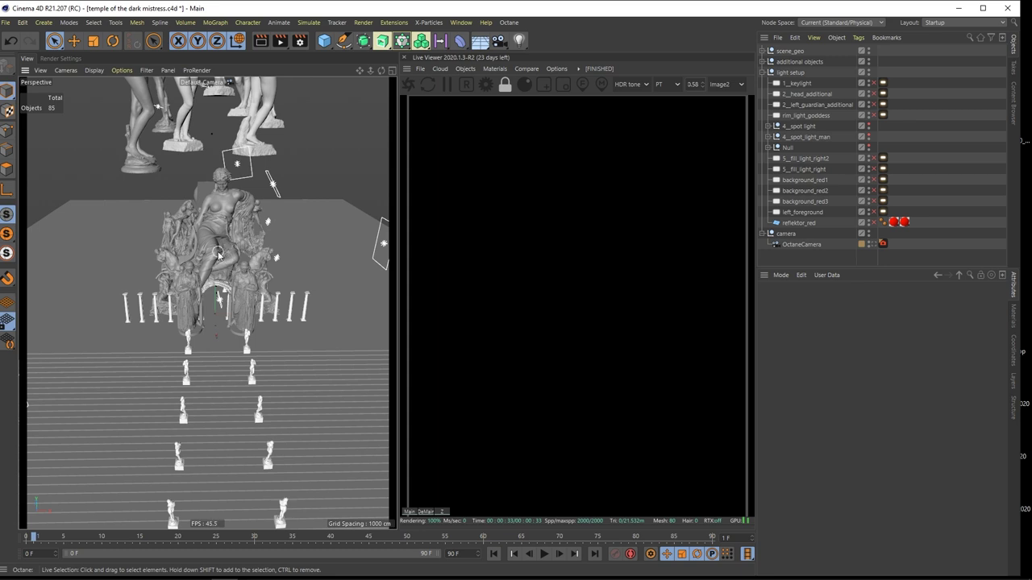
scroll(229, 258, "up", 2)
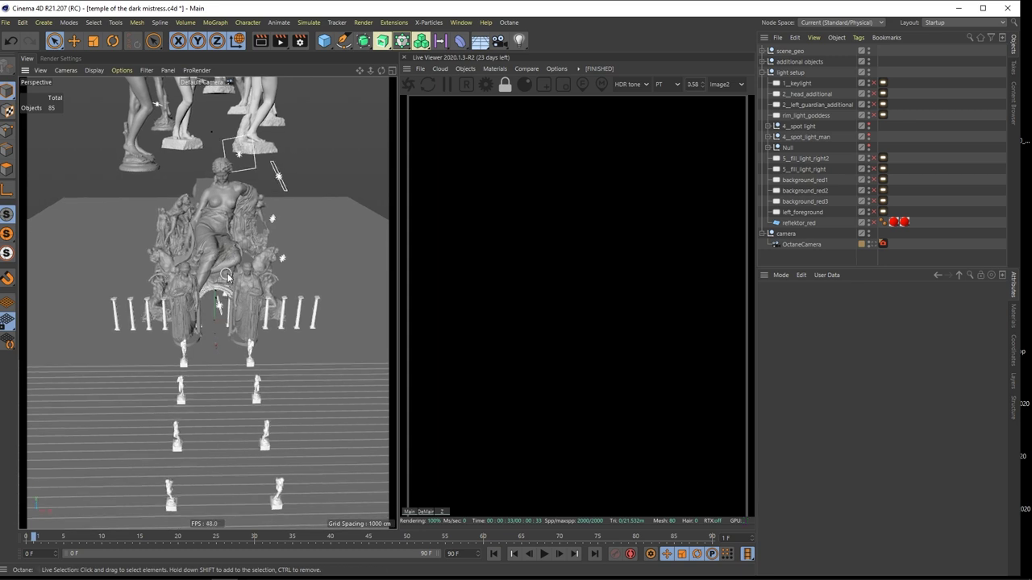
left_click(831, 87)
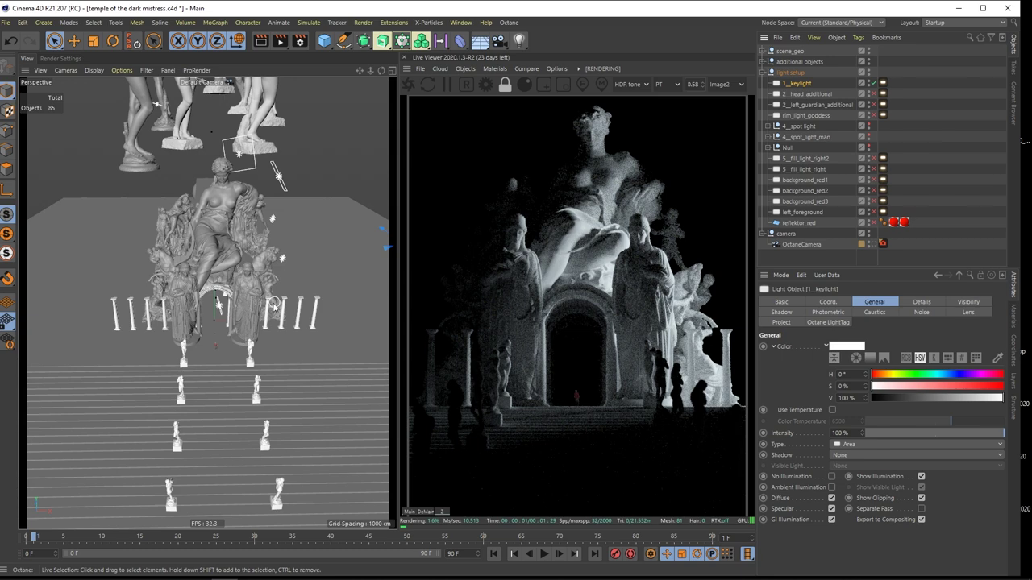
left_click_drag(371, 229, 294, 286, "alt")
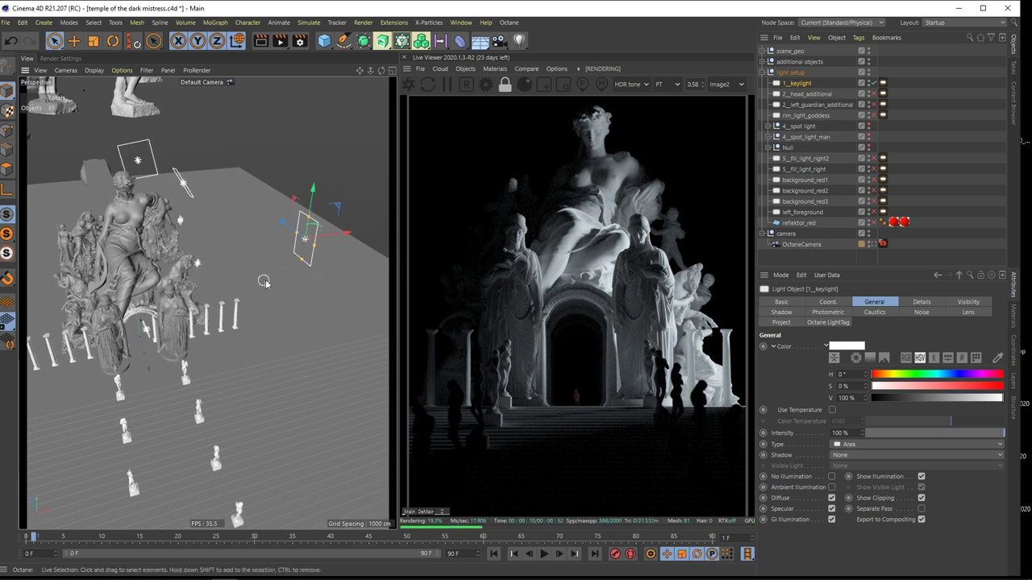
left_click_drag(264, 281, 280, 276, "alt")
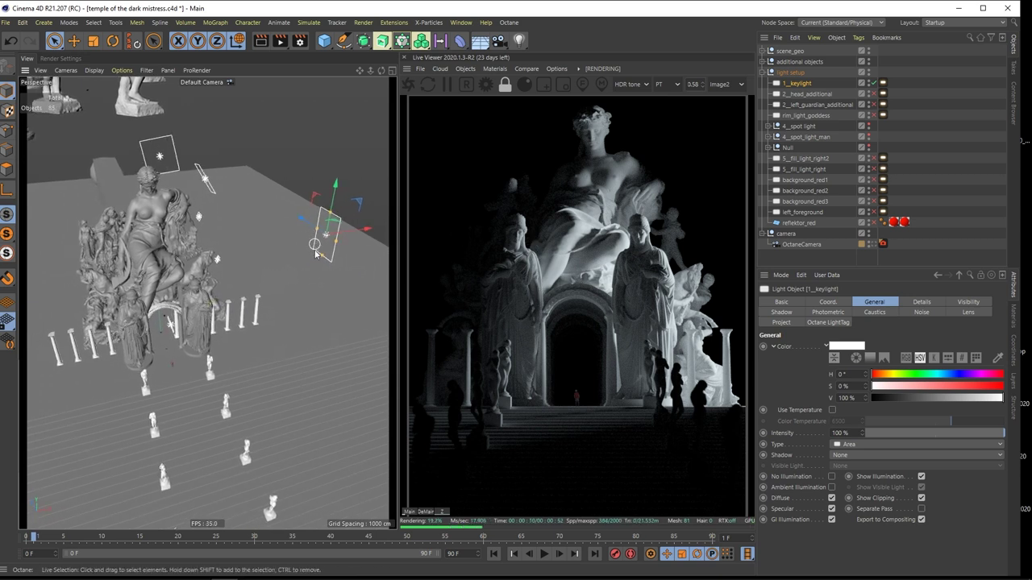
mouse_move(226, 258)
left_mouse_down("alt")
mouse_move(191, 239)
mouse_move(234, 244)
left_mouse_up("alt")
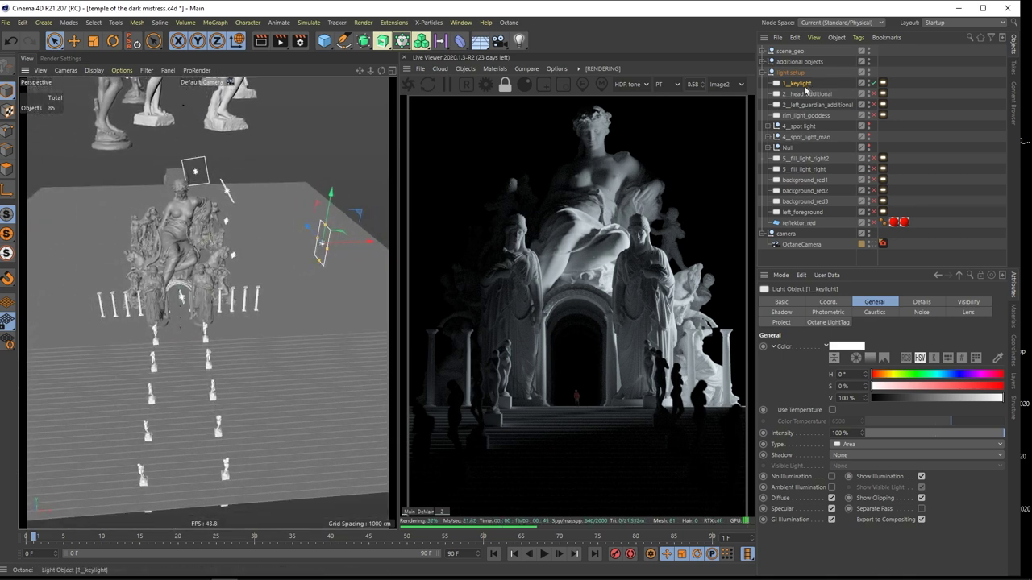
Duplicate 1_keylight inside the light setup null and keep the copy disabled
left_click_drag(807, 86, 814, 90, "ctrl")
left_click(869, 95)
left_click(869, 95)
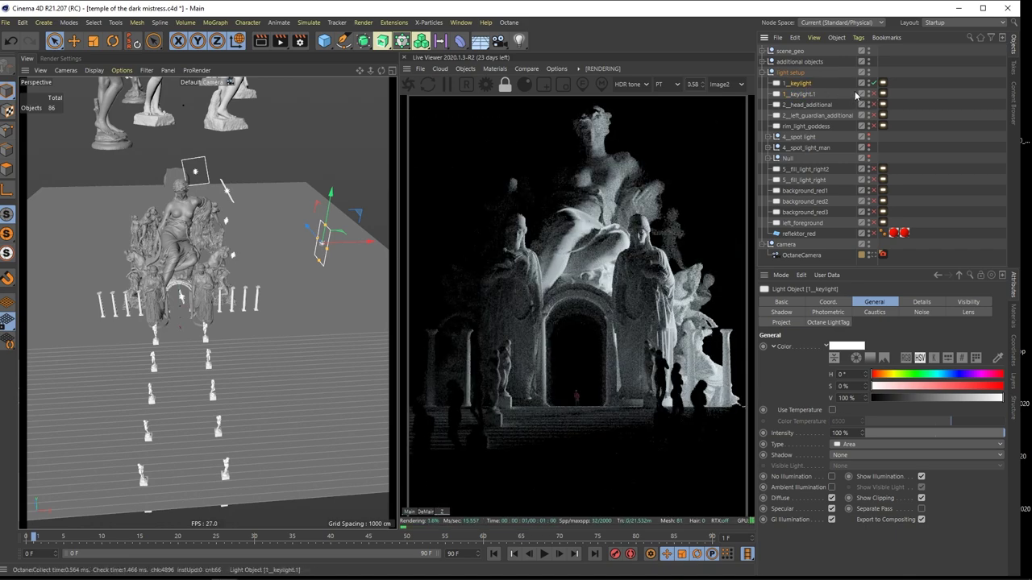
Move 1_keylight high above the goddess statue and rotate it to shine straight down
scroll(262, 298, "down", 2)
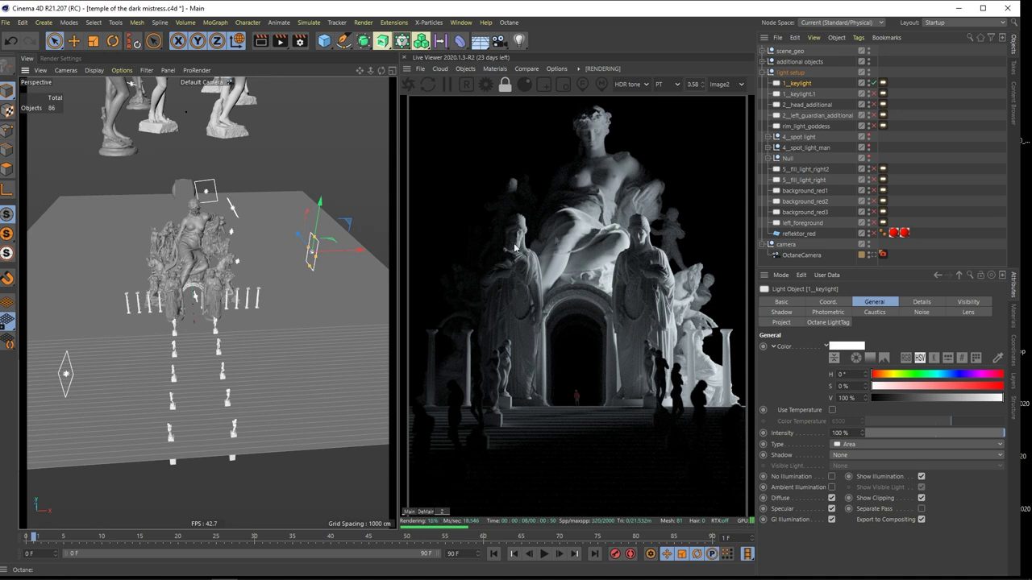
left_click_drag(204, 259, 270, 245, "alt")
left_click_drag(347, 224, 245, 110)
left_click(114, 41)
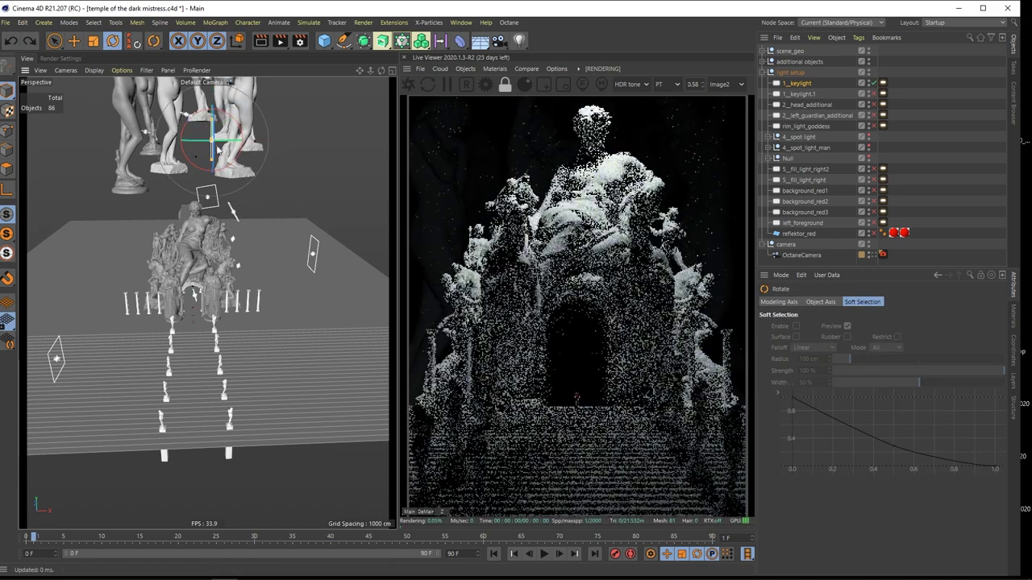
left_click_drag(176, 116, 207, 172, "alt")
left_click_drag(203, 127, 156, 171)
left_click(54, 41)
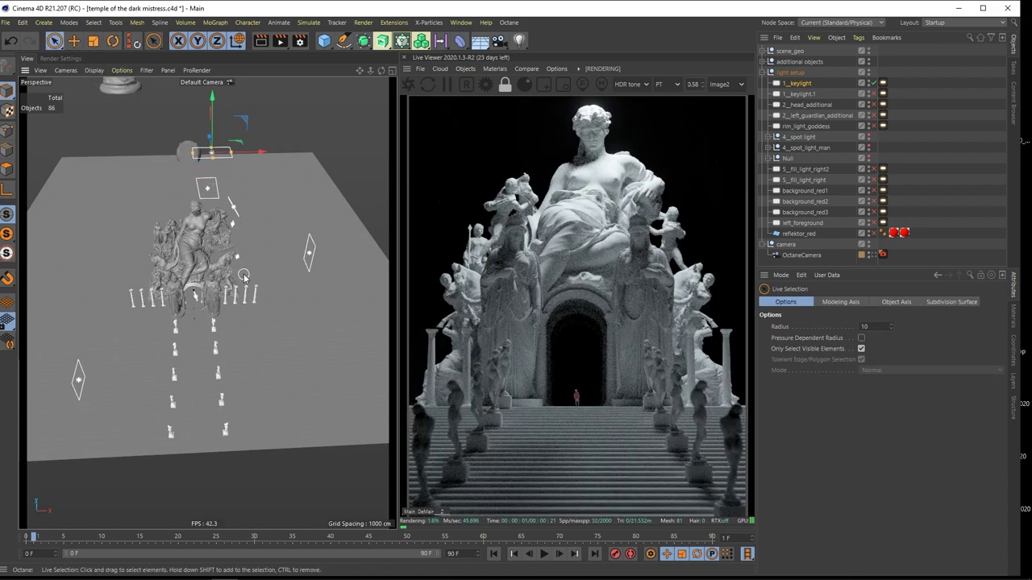
Shift the overhead keylight farther back and sideways, lower it slightly above the goddess, and check its placement from the side
left_click_drag(231, 263, 145, 227, "alt")
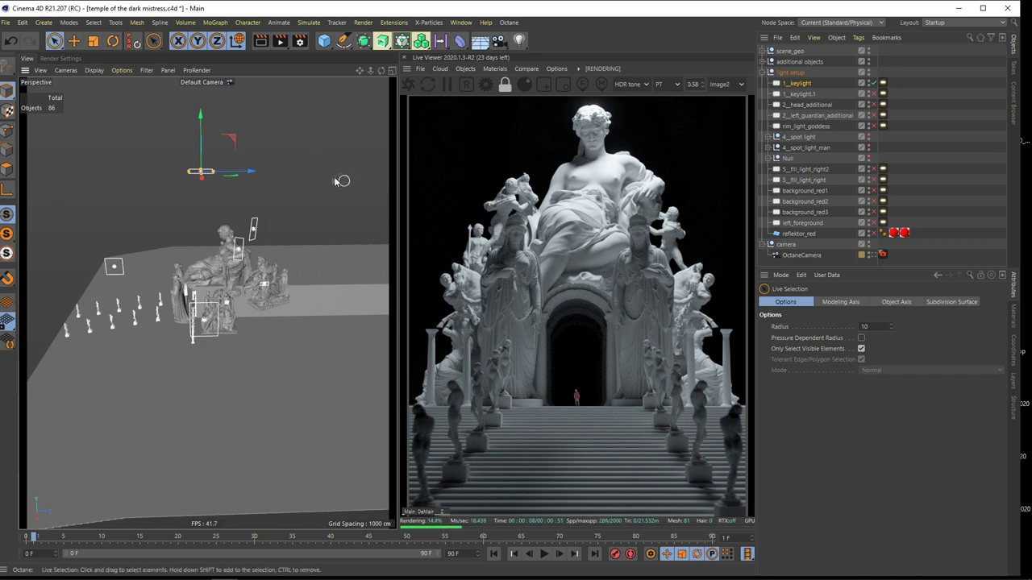
left_click_drag(248, 172, 286, 173)
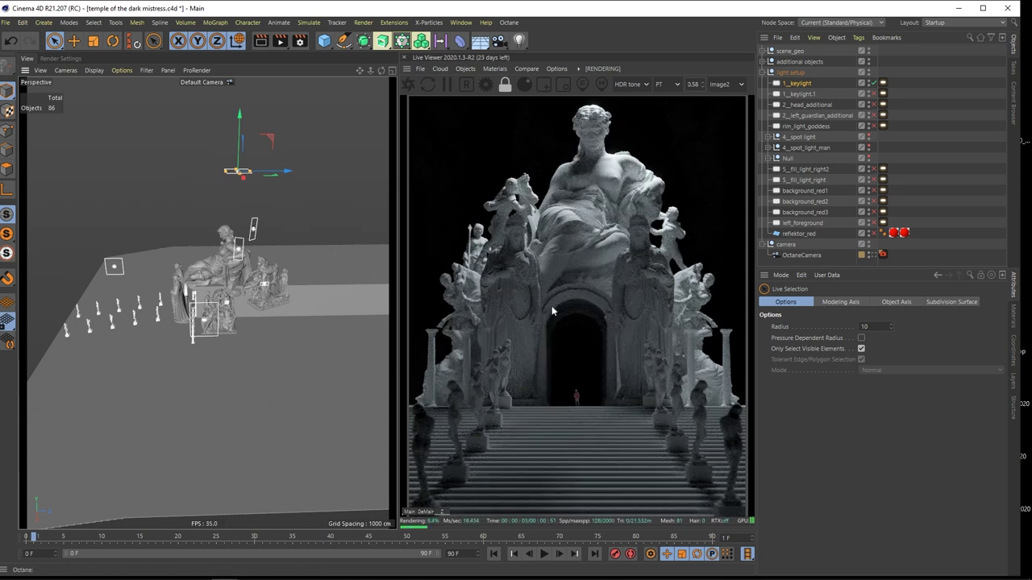
left_click_drag(231, 257, 345, 212, "alt")
left_click_drag(344, 173, 327, 174)
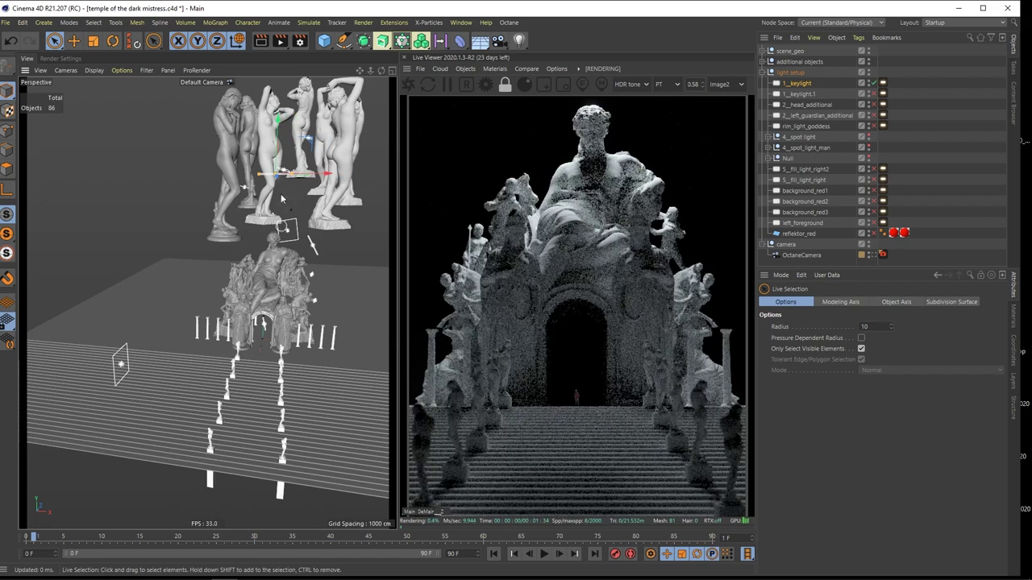
left_click_drag(278, 148, 278, 167)
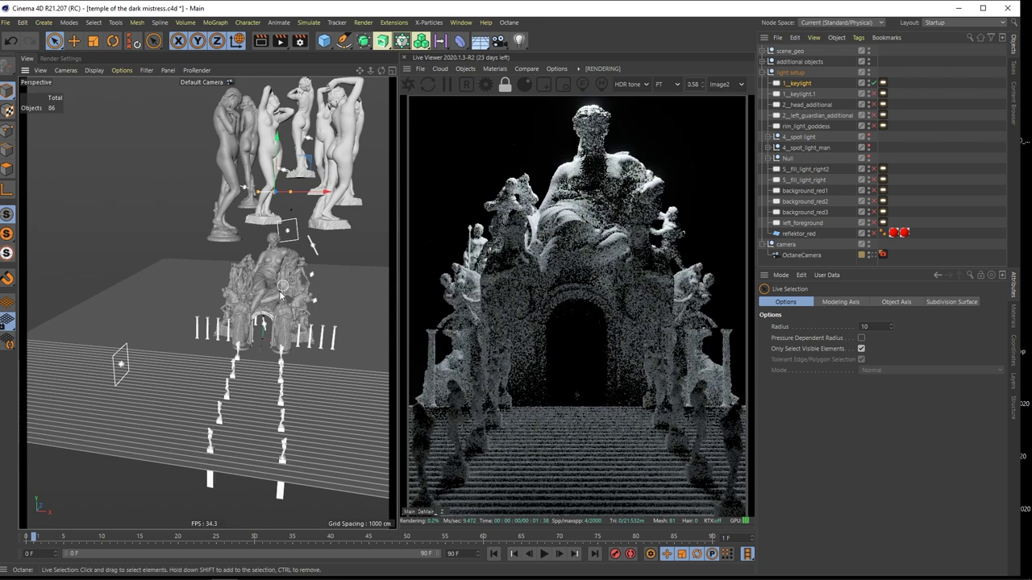
left_click_drag(278, 286, 225, 274, "alt")
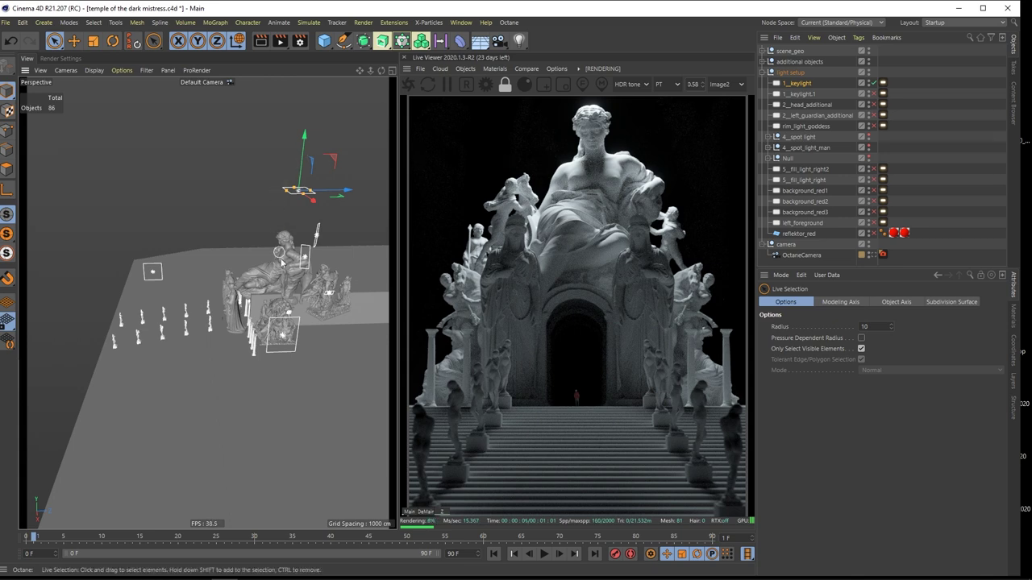
Move 1_keylight down to the left side of the temple and rotate it to face the statues
left_click_drag(283, 274, 389, 264, "alt")
left_click_drag(289, 167, 149, 299)
left_click(114, 42)
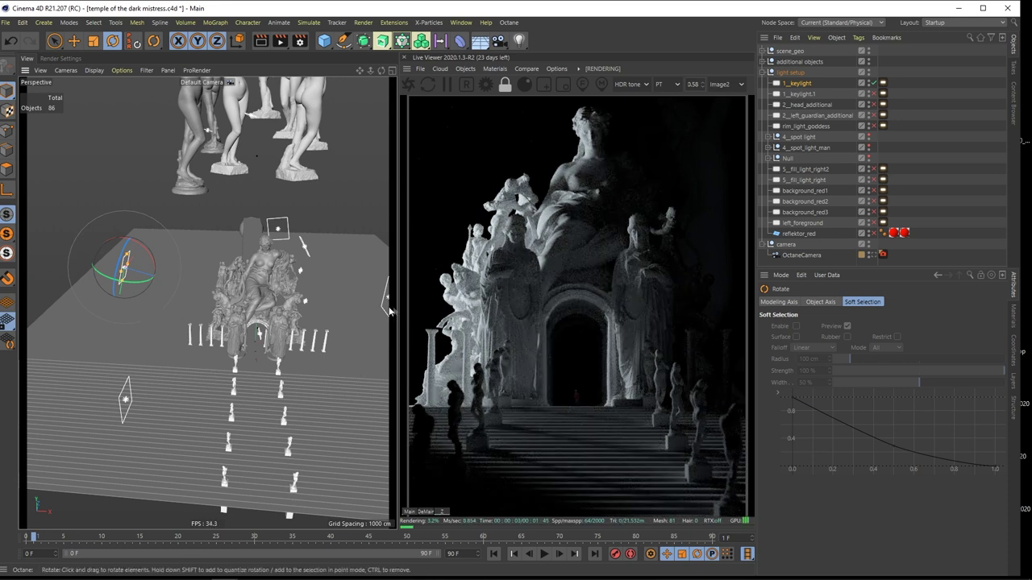
middle_click_drag(209, 300, 181, 308, "alt")
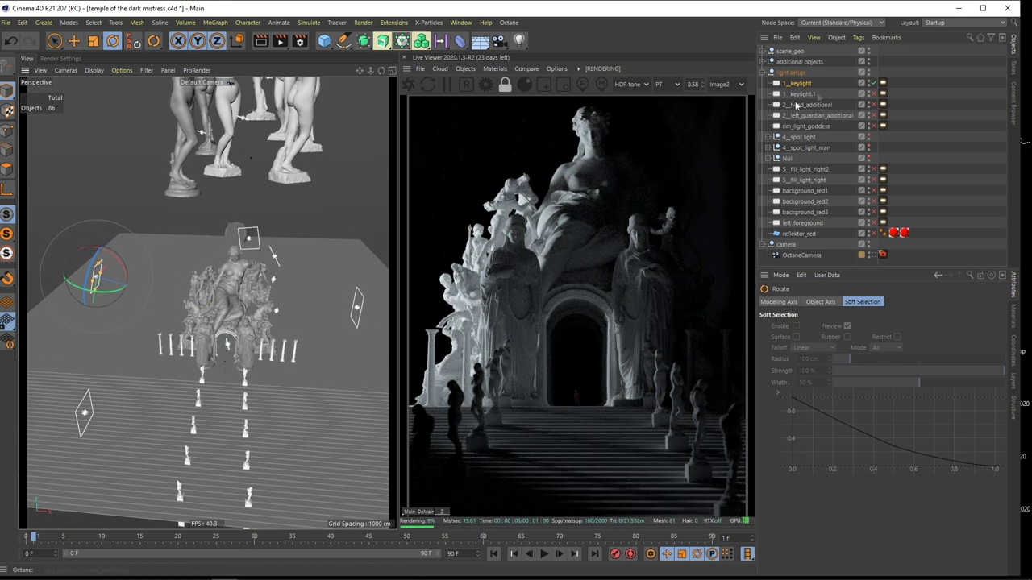
Duplicate the left keylight, rotate the copy to mirror the original using world axes, and move it to the temple's right side
left_click_drag(804, 86, 804, 89, "ctrl")
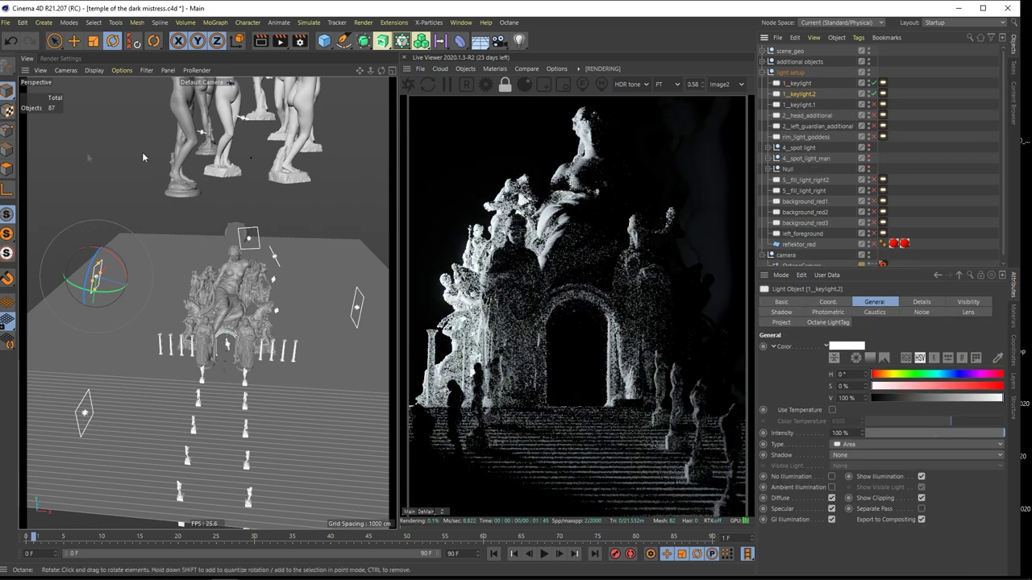
left_click(234, 44)
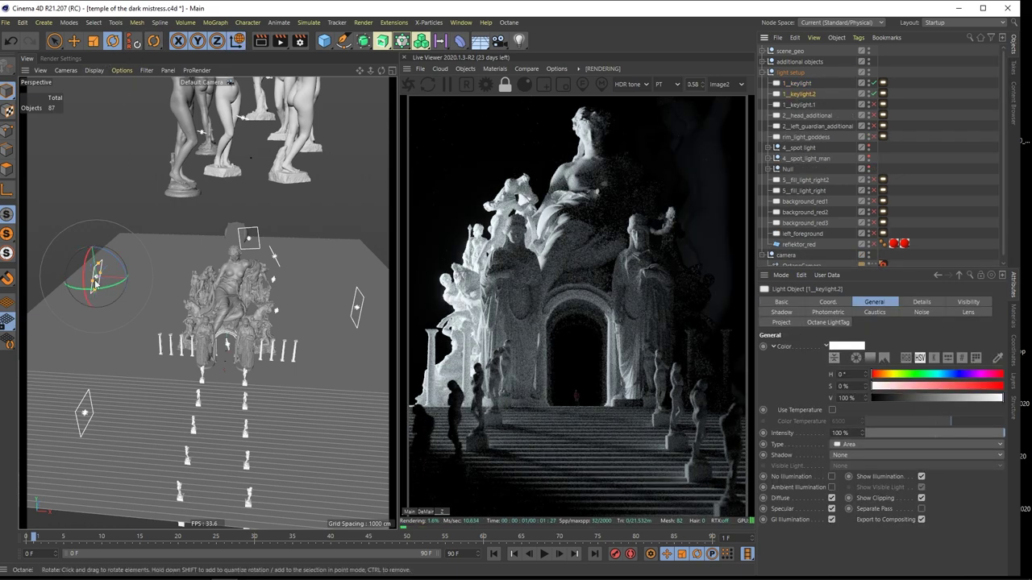
left_click_drag(66, 281, 41, 235)
left_click(58, 46)
left_click_drag(102, 291, 361, 321)
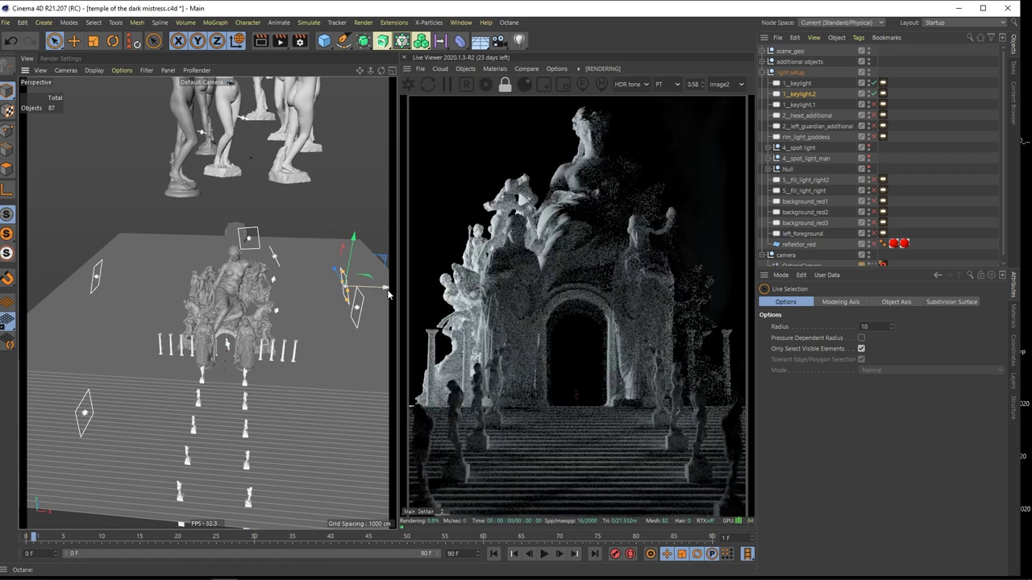
left_click_drag(377, 292, 368, 286)
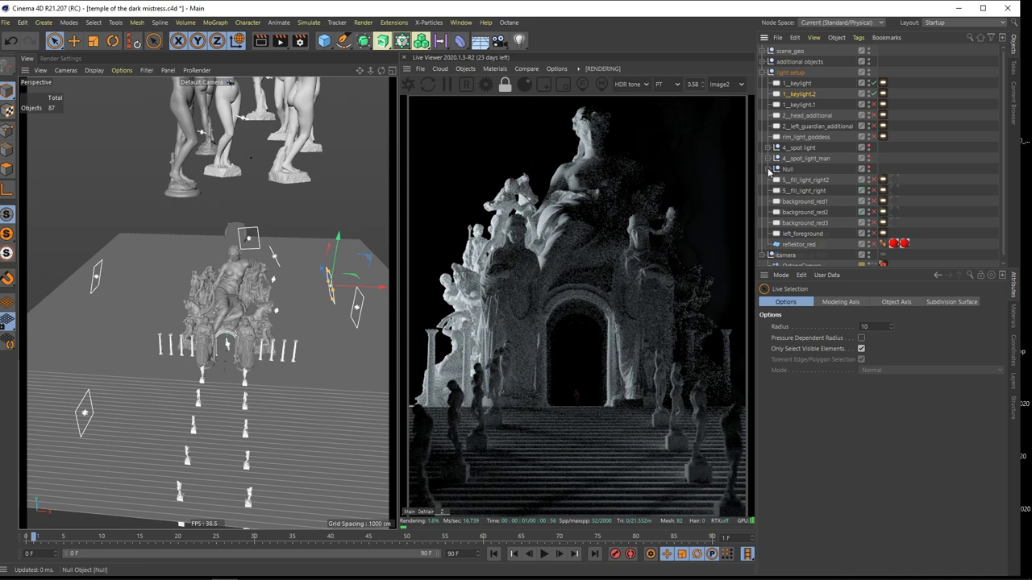
Select 1_keylight and 1_keylight.2 together and move both farther back behind the statues
left_click(868, 172)
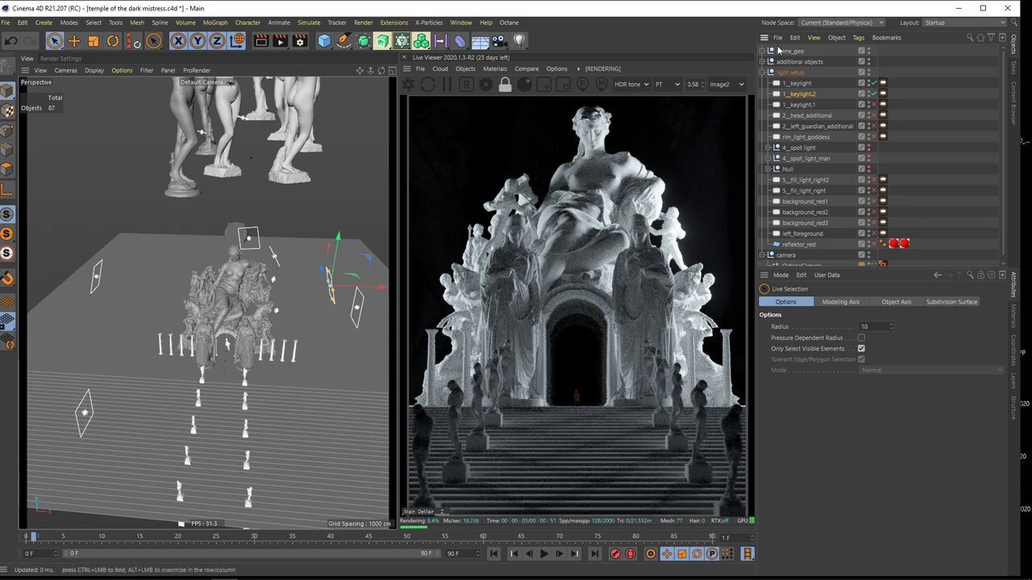
left_click(798, 94, "ctrl")
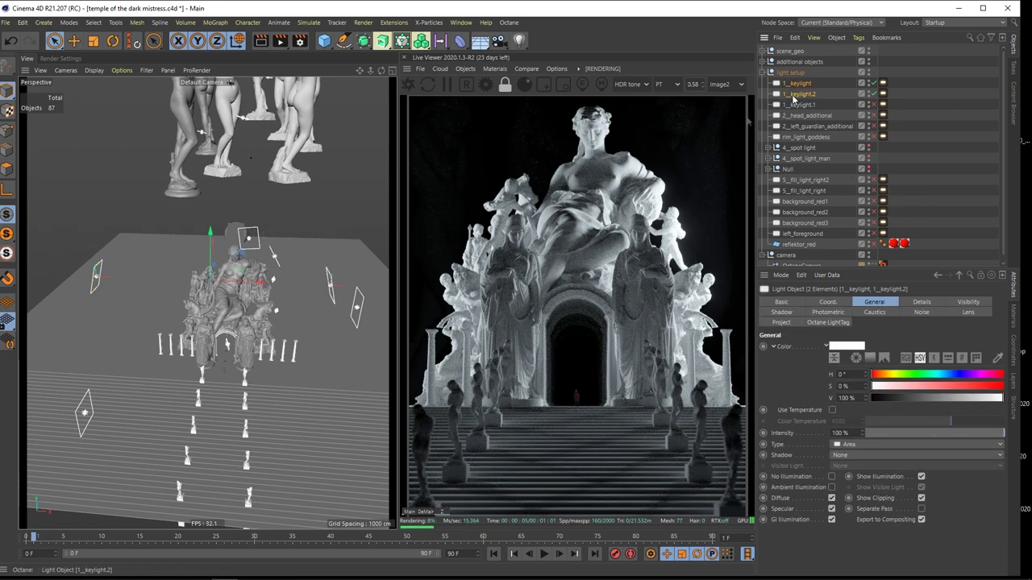
mouse_move(354, 238)
left_mouse_down("alt")
mouse_move(268, 274)
mouse_move(345, 246)
left_mouse_up("alt")
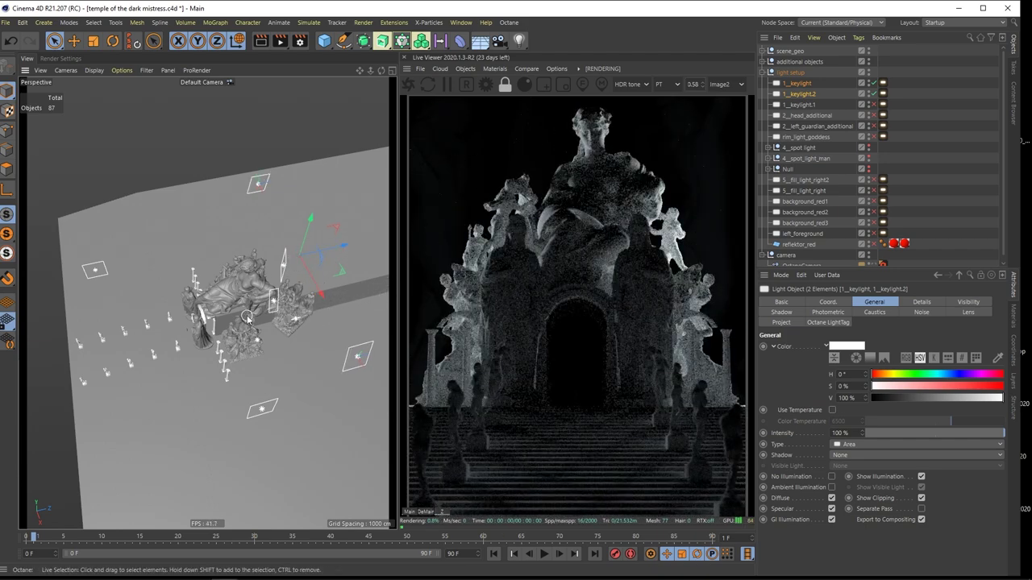
Move 1_keylight and 1_keylight.2 together toward the temple's sides, and shift 1_keylight.2 alone farther away from the temple
left_click_drag(350, 250, 302, 257)
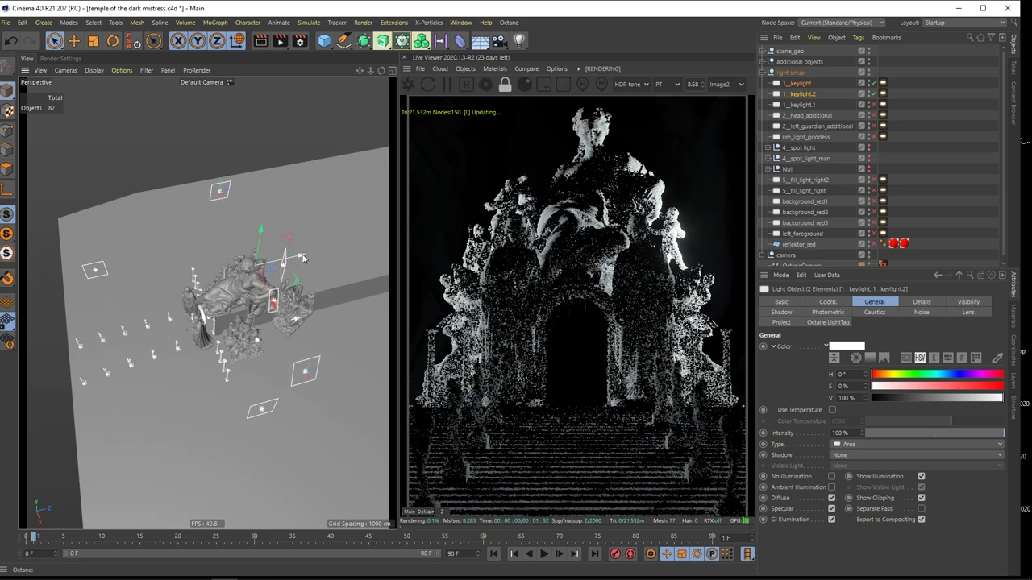
left_click(791, 97)
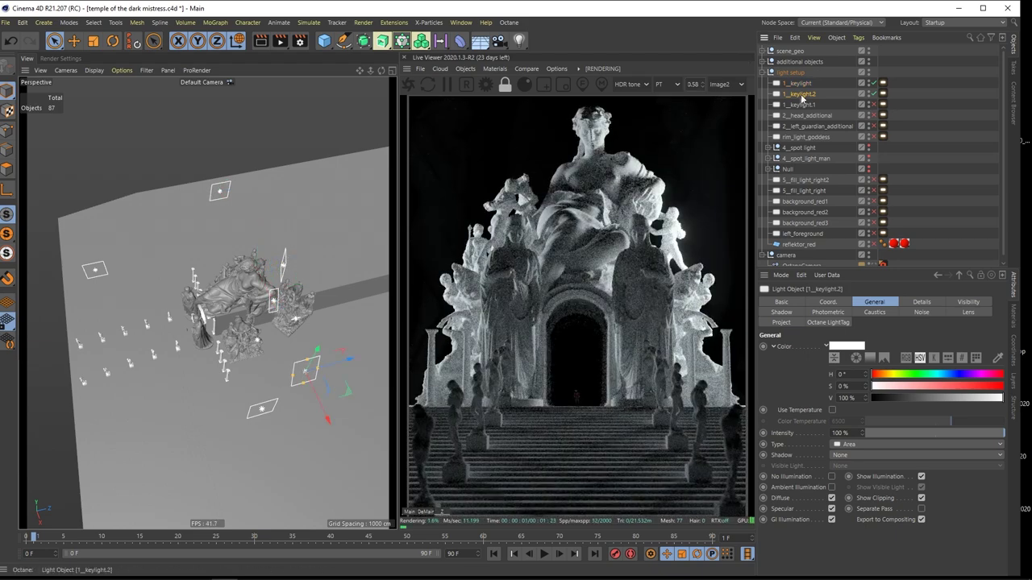
left_click_drag(345, 392, 388, 434)
middle_click_drag(278, 353, 237, 326, "alt")
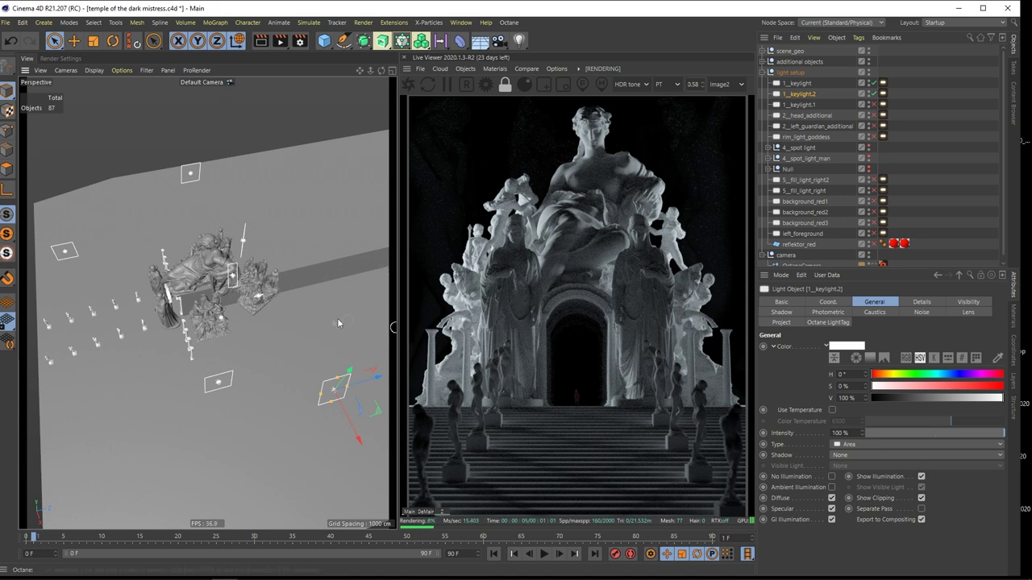
left_click_drag(216, 285, 241, 296, "alt")
middle_click_drag(242, 297, 255, 294, "alt")
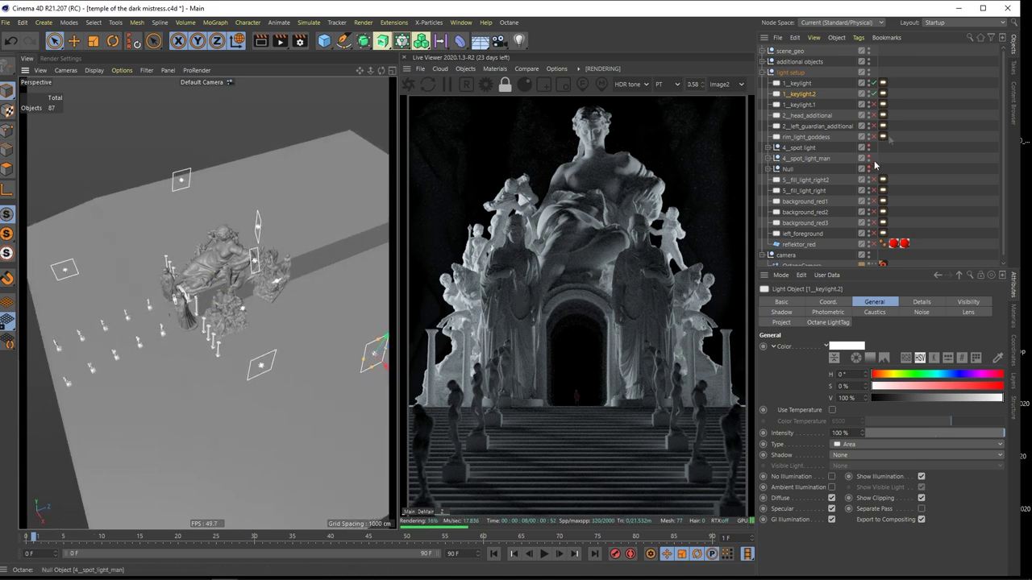
Delete 1_keylight and 1_keylight.2, and enable 1_keylight.1 as the only active light on the temple
key("Delete")
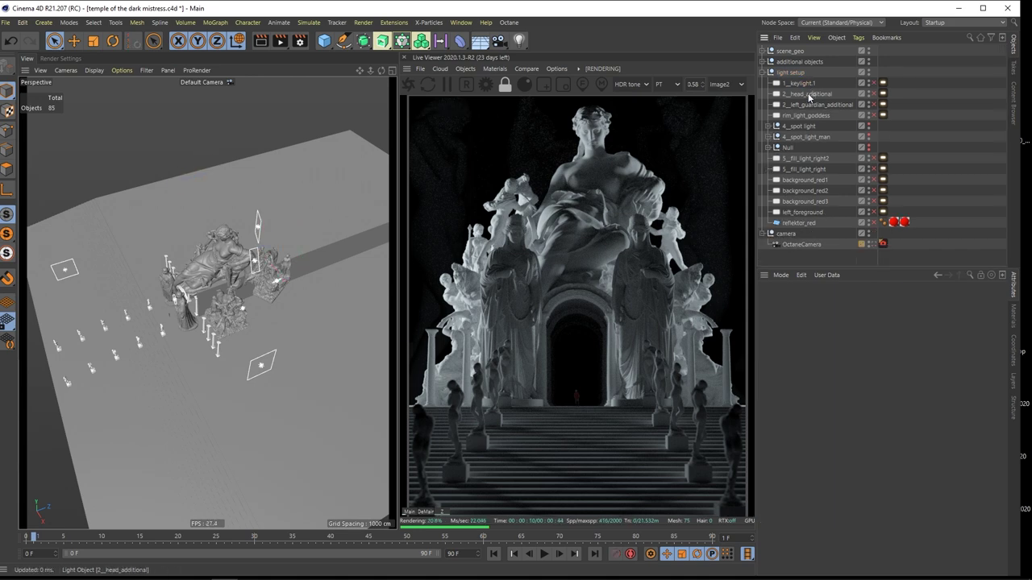
left_click(809, 85)
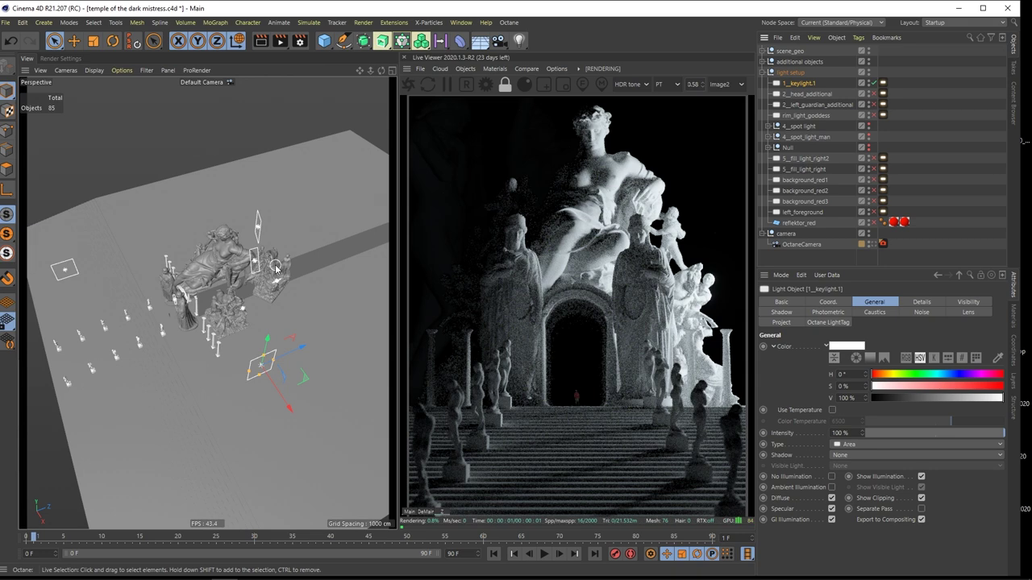
left_click_drag(226, 256, 233, 273, "alt")
scroll(246, 269, "up", 2)
left_click_drag(200, 280, 274, 290, "alt")
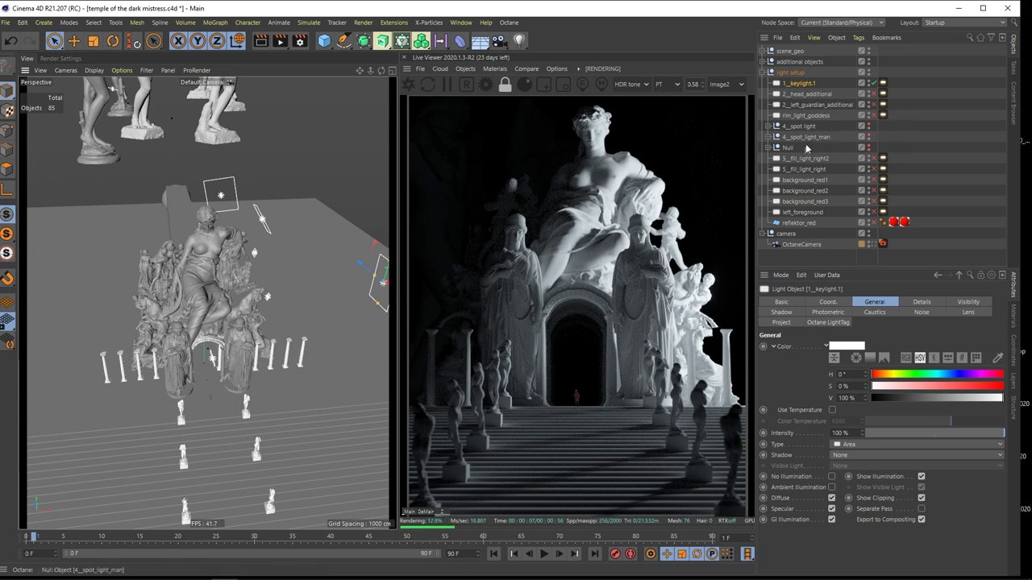
Expand the Null group in the light setup and turn its blocker planes visible around the temple
left_click(767, 148)
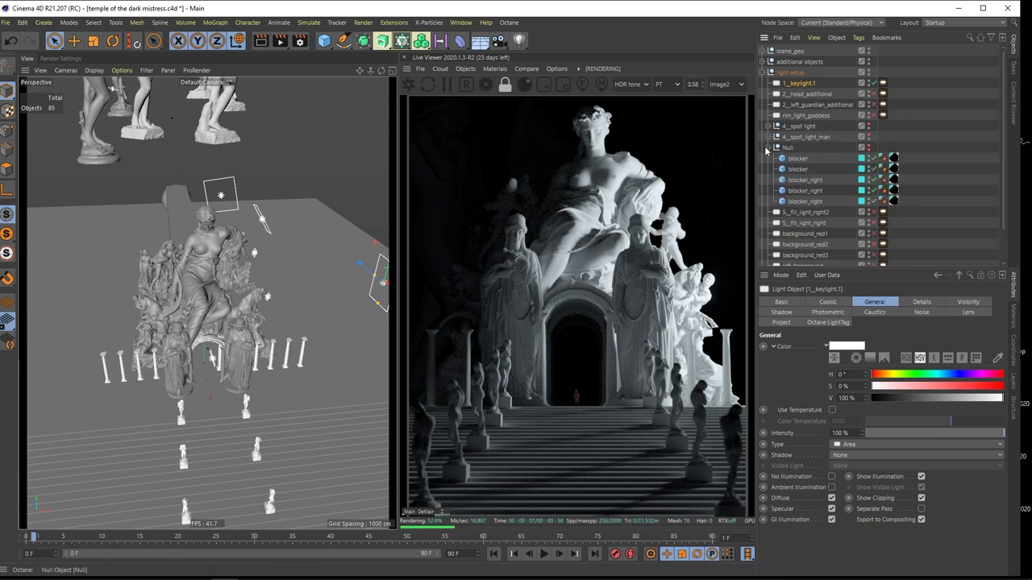
left_click(868, 149)
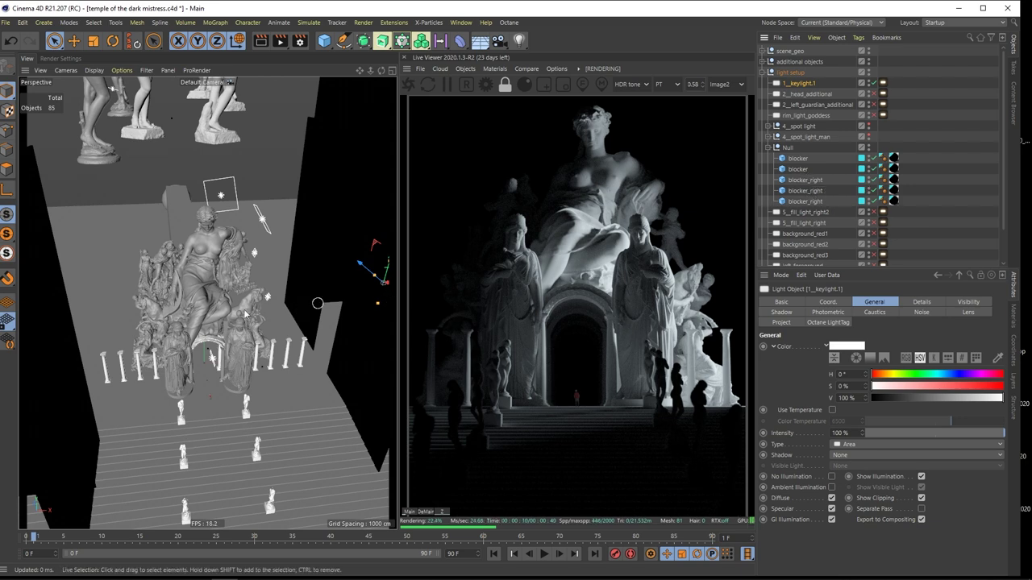
scroll(277, 302, "down", 5)
mouse_move(305, 280)
left_mouse_down("alt")
mouse_move(321, 298)
mouse_move(276, 316)
mouse_move(278, 306)
left_mouse_up("alt")
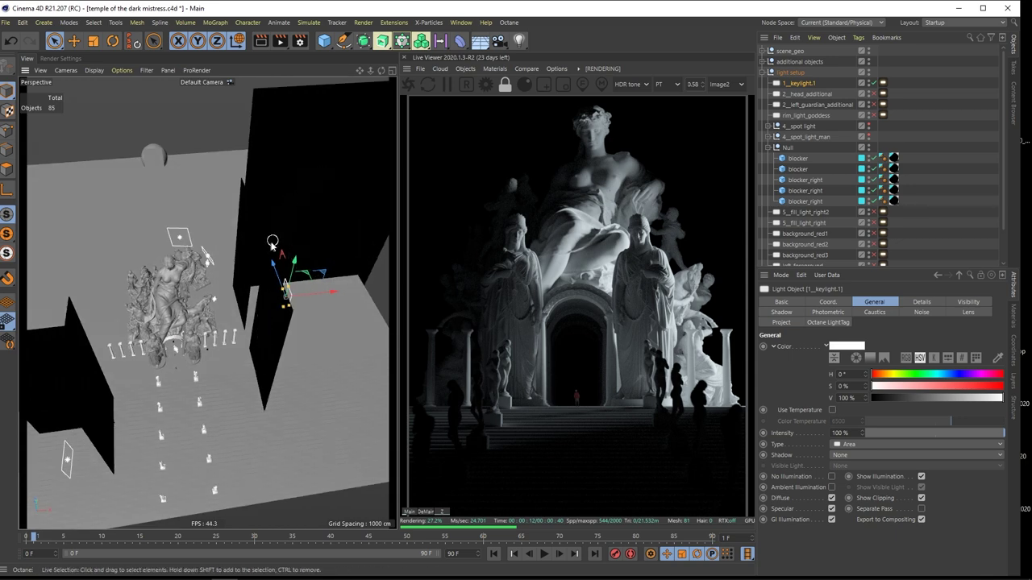
Disable the blockers in the Null group and test them one at a time, leaving only the first blocker_right enabled
left_click(800, 192)
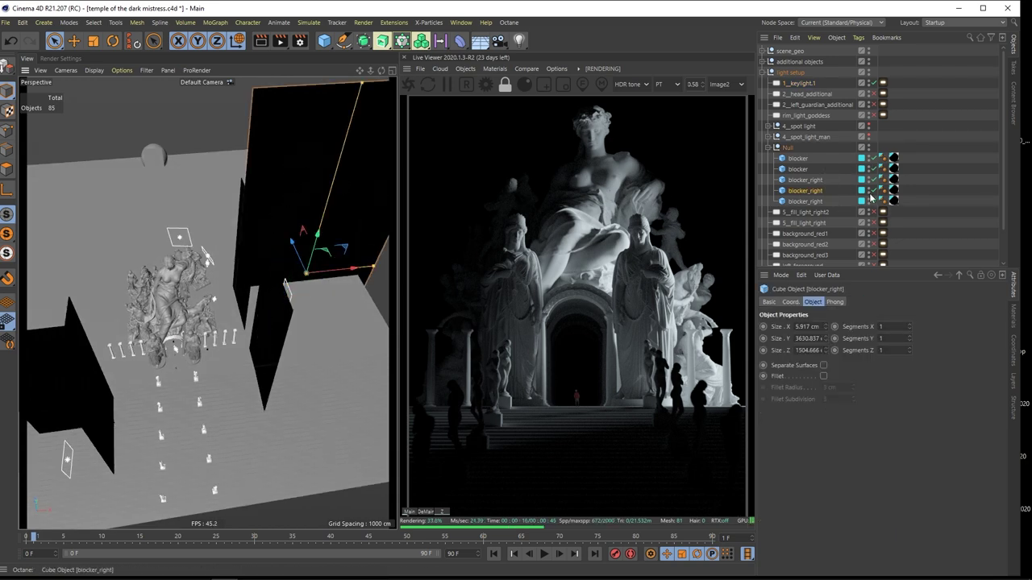
left_click_drag(874, 190, 874, 167)
left_click(792, 158)
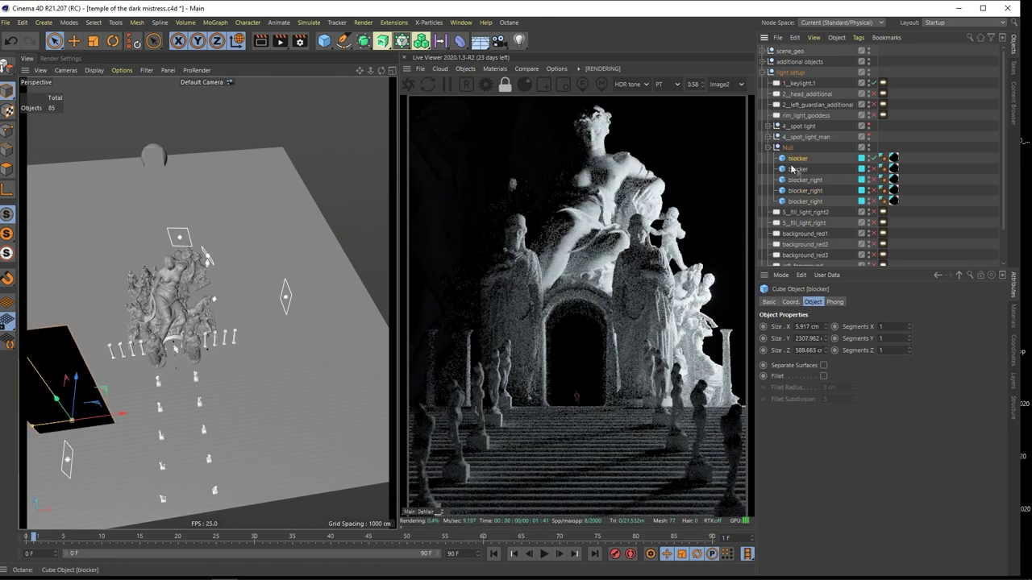
left_click(869, 167)
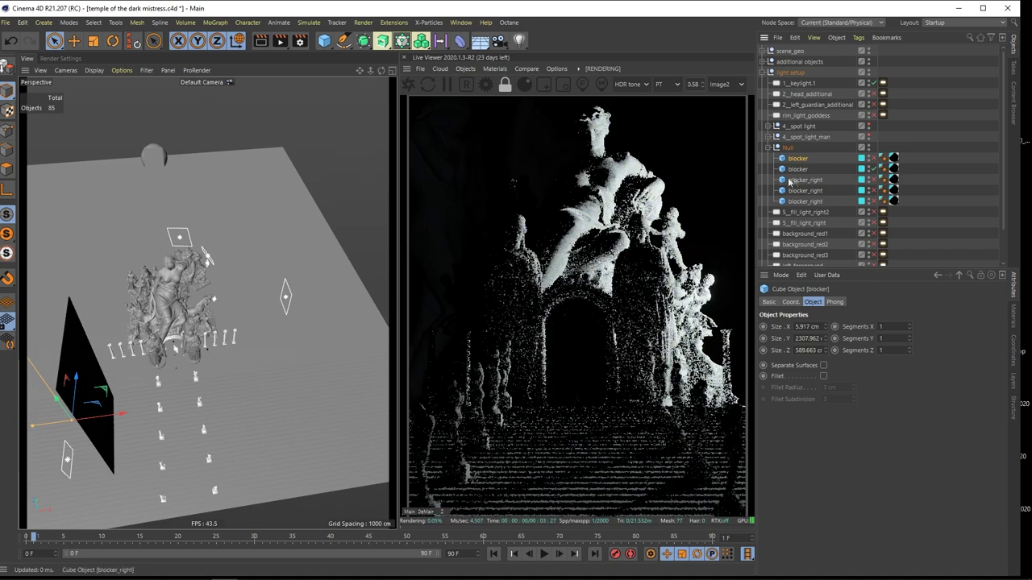
left_click(874, 180)
left_click(807, 182)
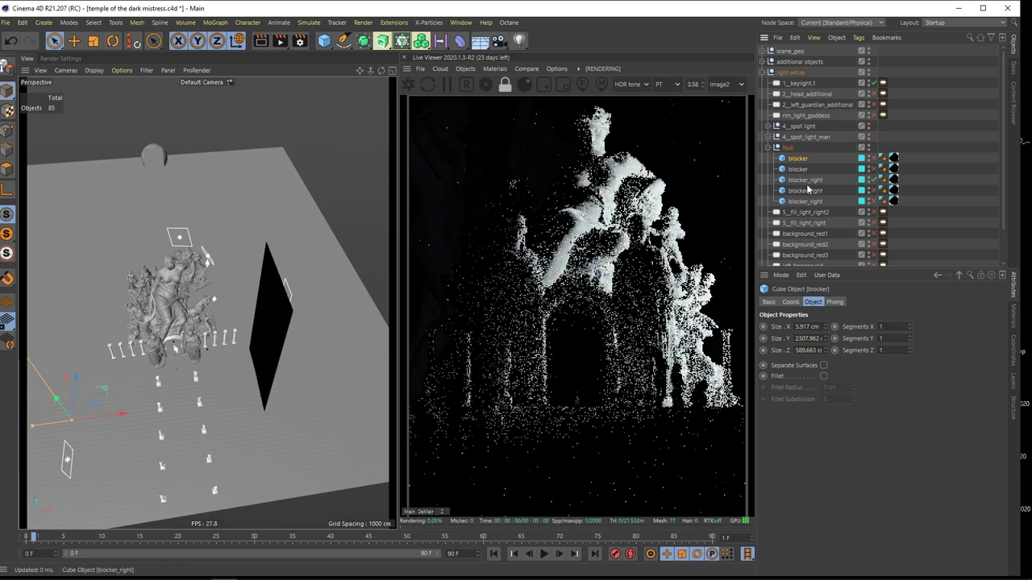
mouse_move(257, 305)
left_mouse_down("alt")
mouse_move(260, 317)
mouse_move(274, 283)
mouse_move(258, 290)
left_mouse_up("alt")
Test the tall second blocker_right, disable it again, and enable the last blocker_right, moving it directly below the first one
left_click(815, 191)
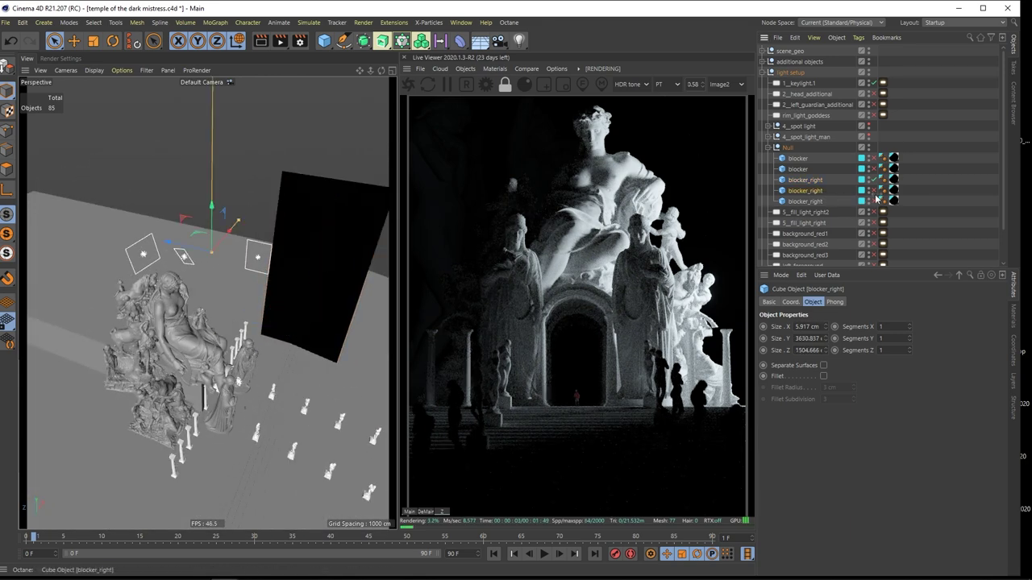
left_click(869, 190)
left_click(874, 191)
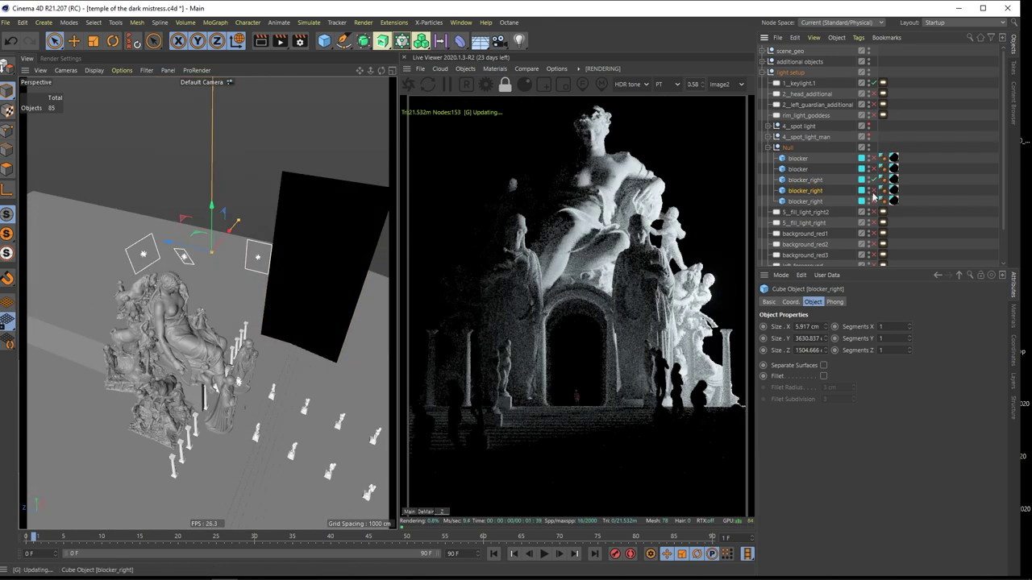
left_click(874, 201)
left_click_drag(808, 203, 812, 185)
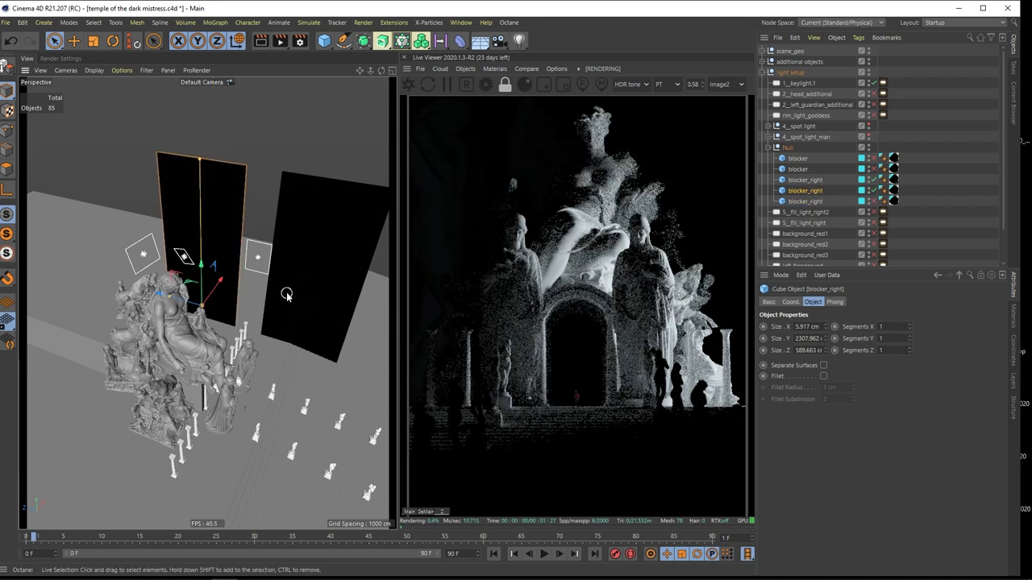
left_click_drag(285, 292, 279, 292, "alt")
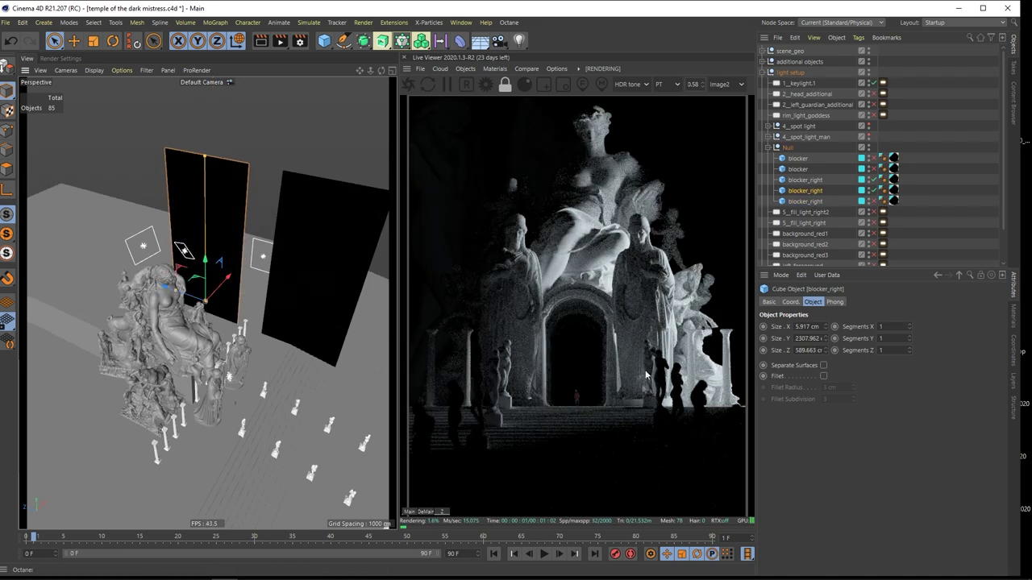
left_click_drag(222, 272, 278, 266, "alt")
Store the render with blockers in the comparison buffer and compare it across the image with both active blocker_right objects disabled
left_click(494, 68)
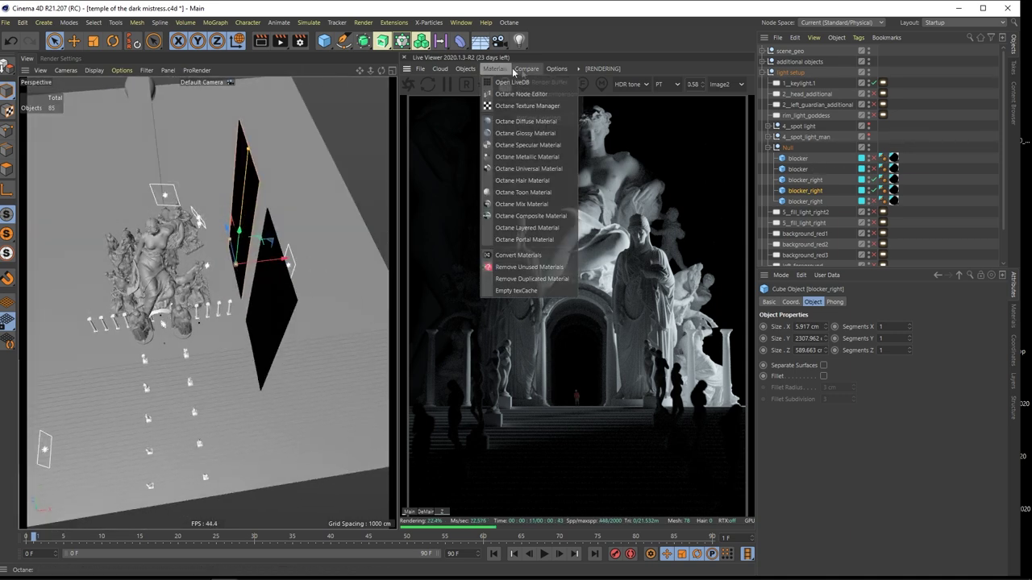
mouse_move(556, 69)
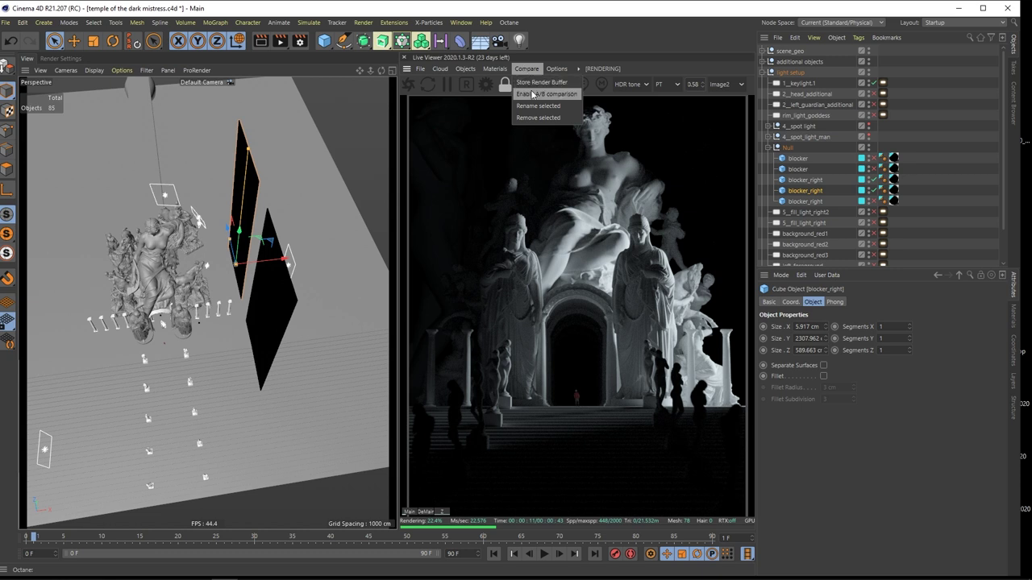
left_click(535, 83)
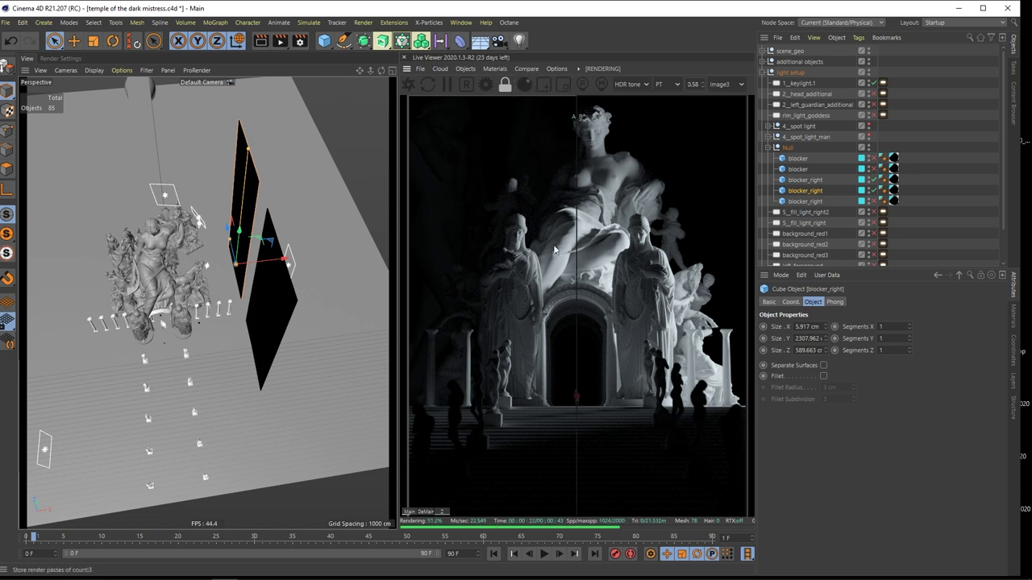
left_click_drag(875, 182, 874, 191)
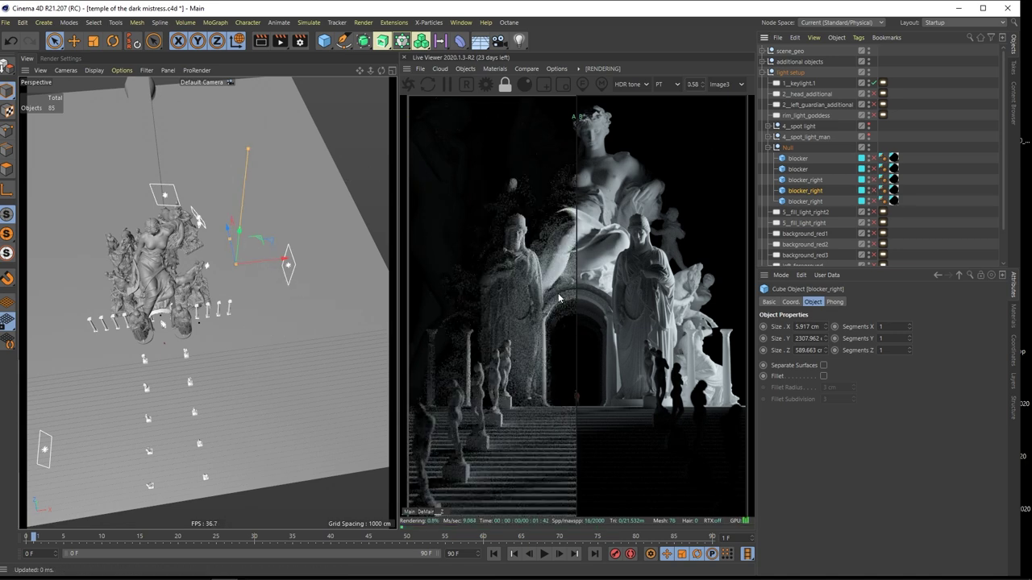
left_click_drag(576, 277, 735, 298)
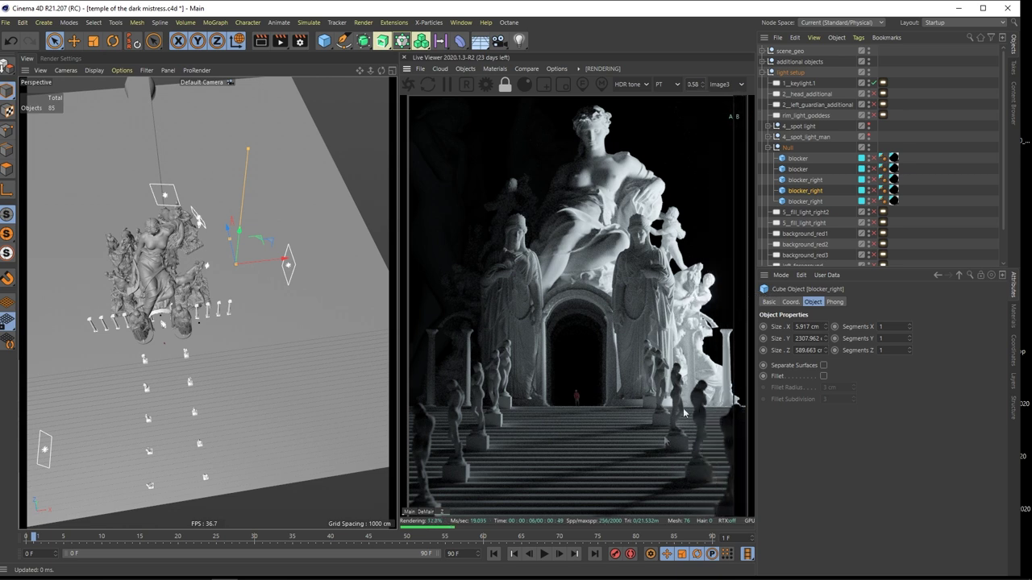